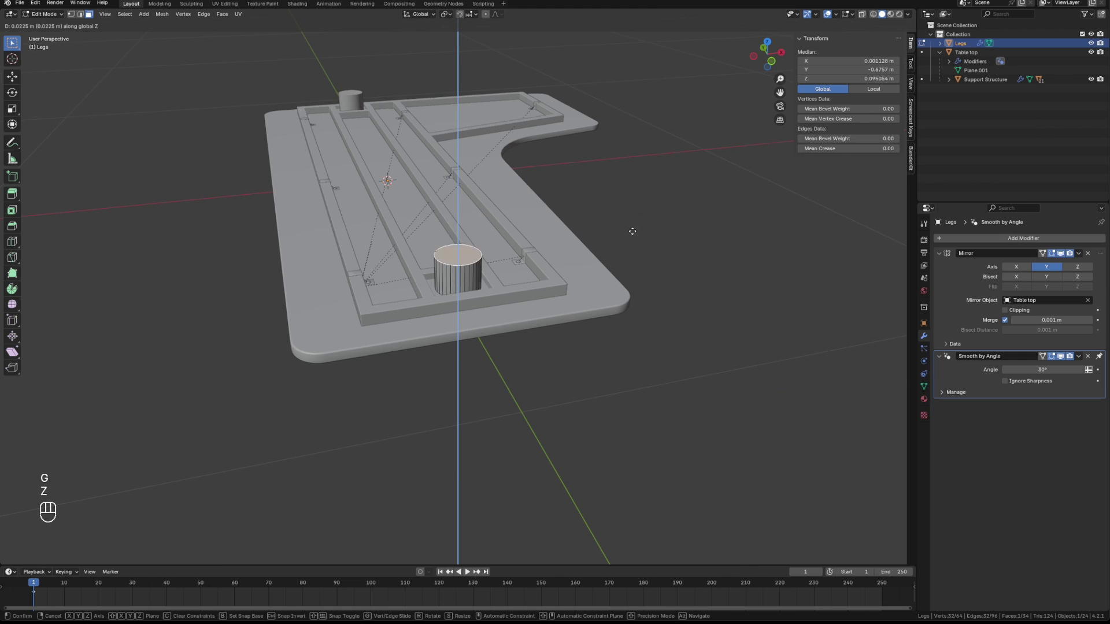
Step: Raise the top face of the desk leg's cylinder along the Z axis
click(659, 159)
middle_drag(659, 159, 582, 147)
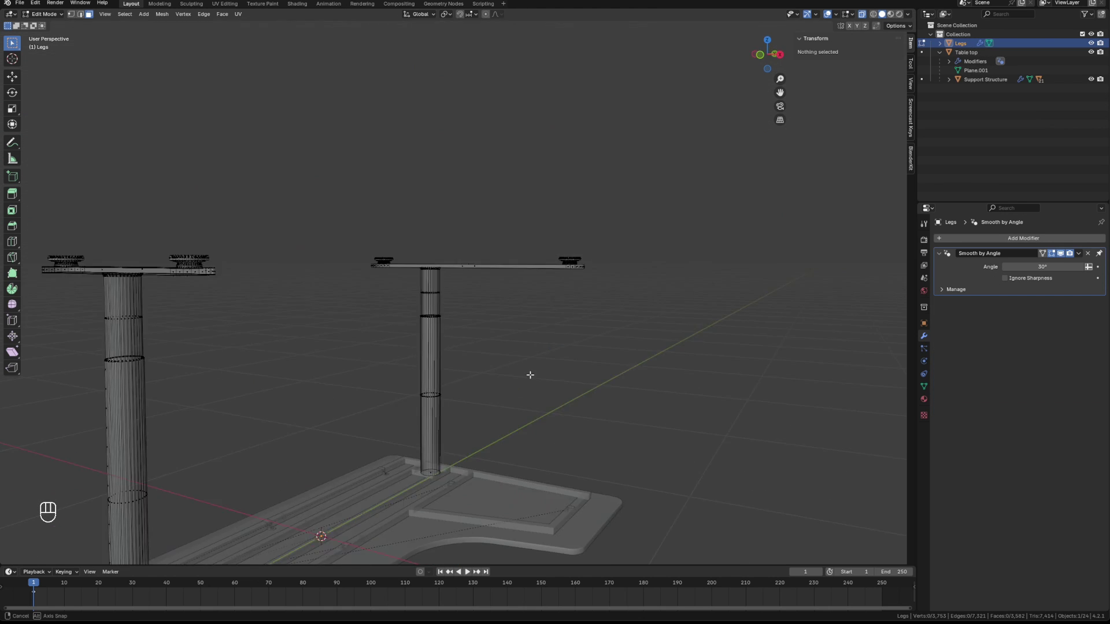
middle_drag(527, 376, 362, 395)
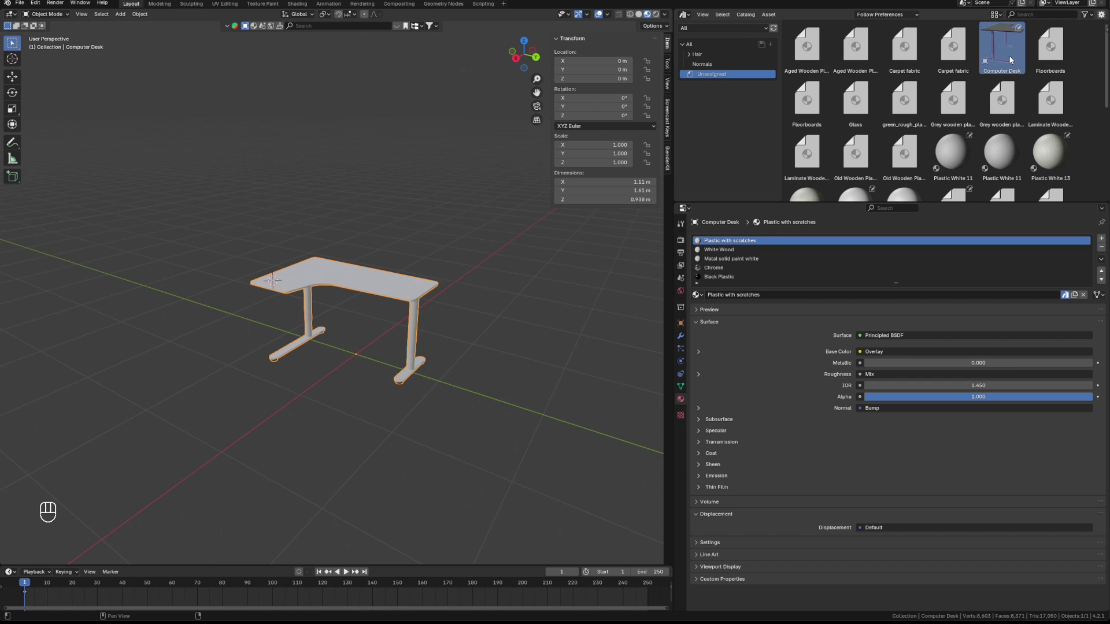
Step: Place another Computer Desk asset from the asset library in the scene, beside the existing desk
drag(1003, 46, 153, 416)
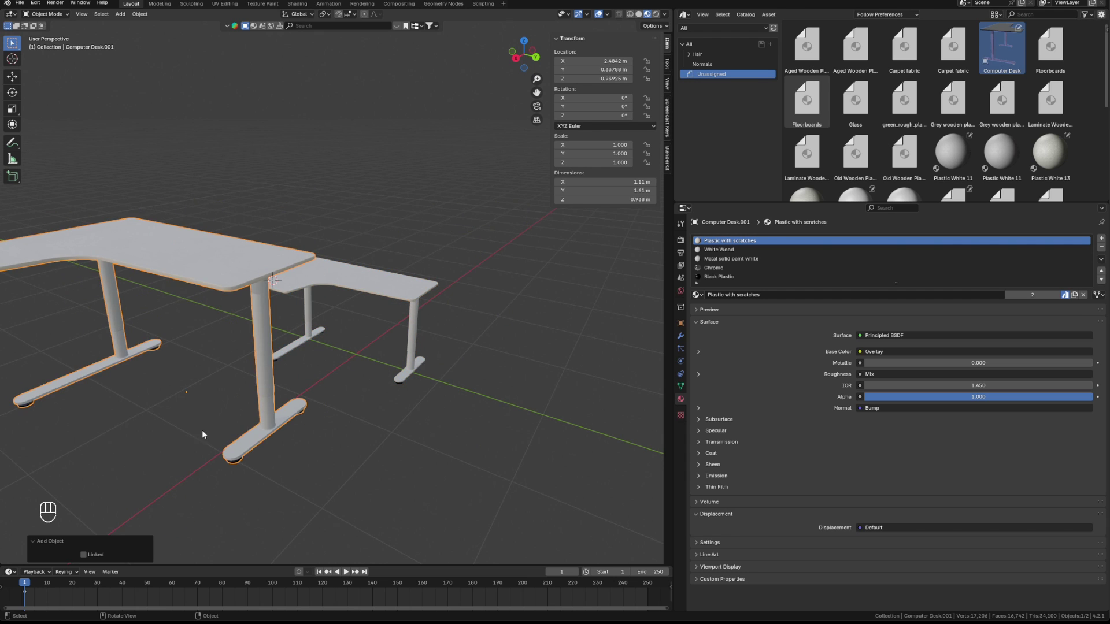
Step: Add a mesh plane and set its dimensions to 0.6 m in X and 1.6 m in Y
key(shift+a)
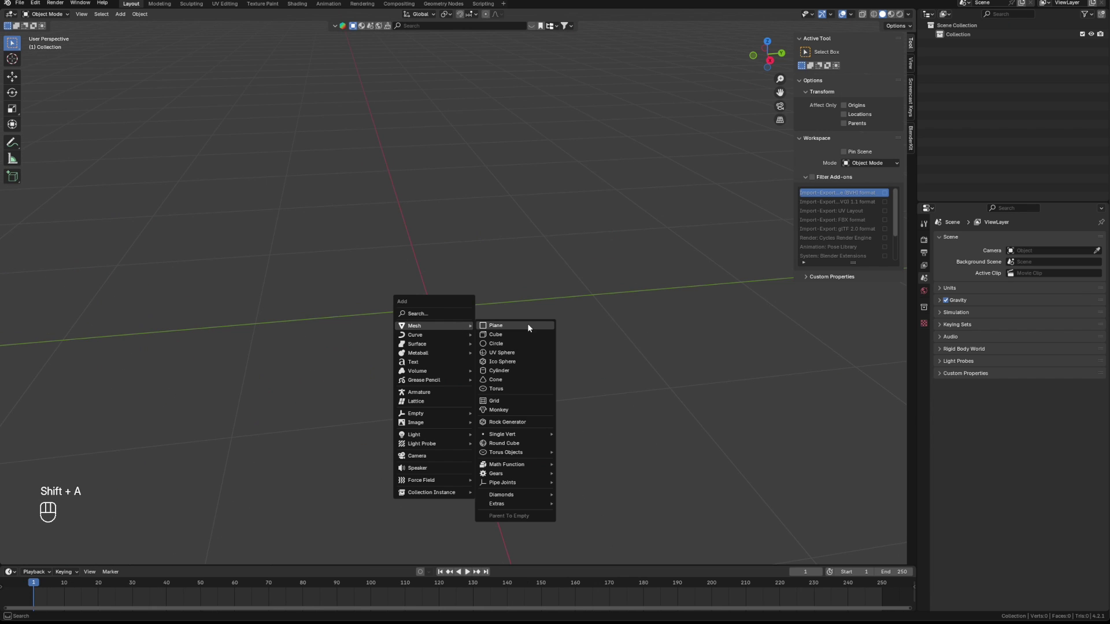
click(526, 326)
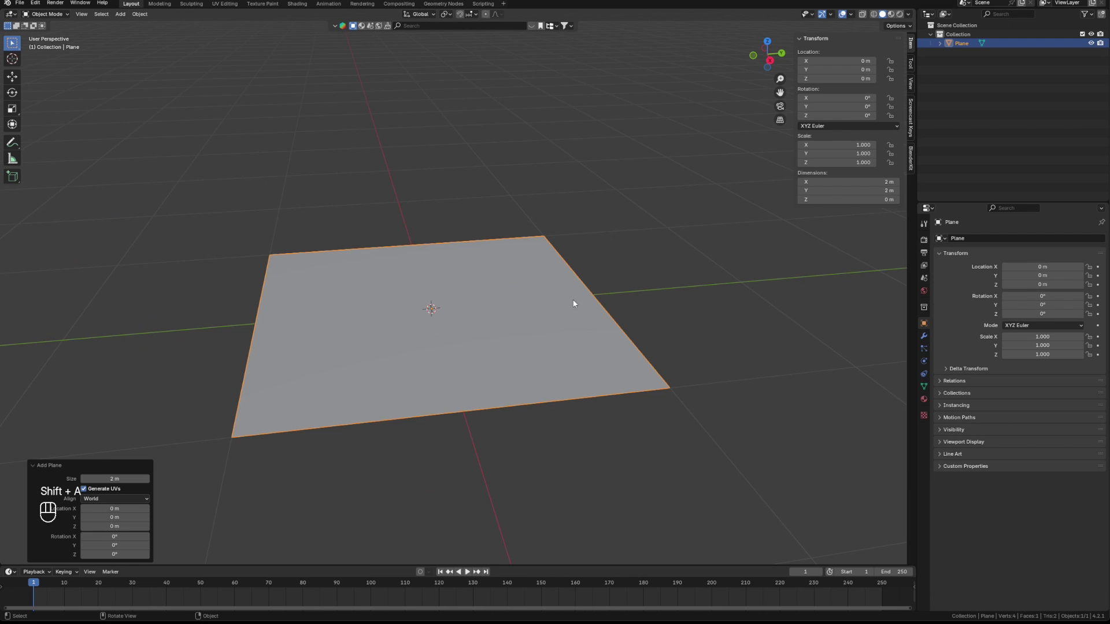
middle_drag(577, 293, 568, 299)
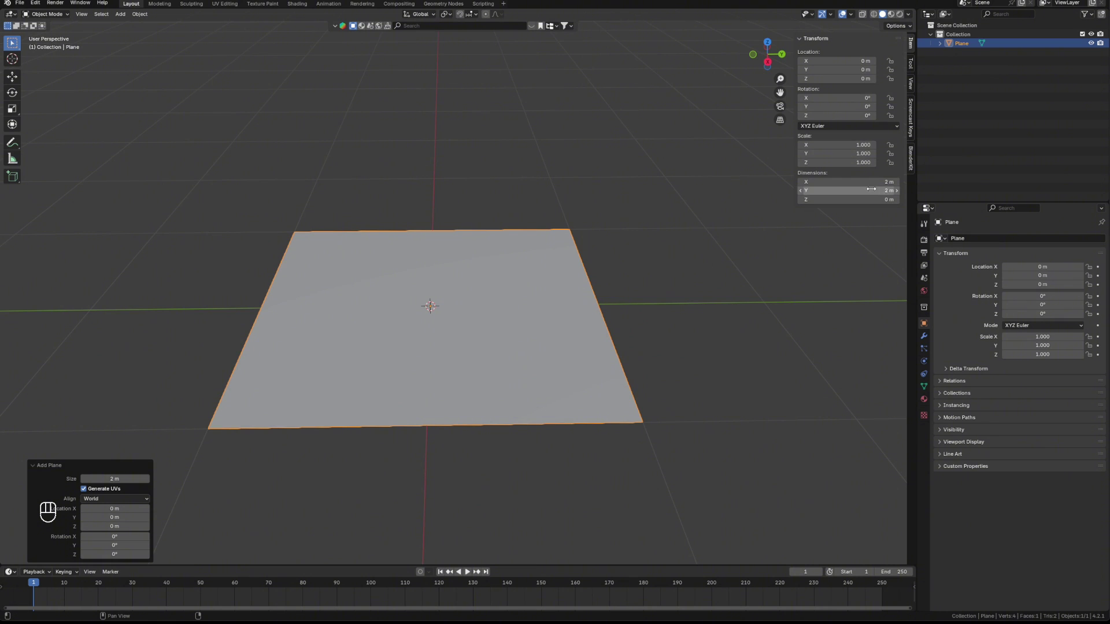
click(889, 183)
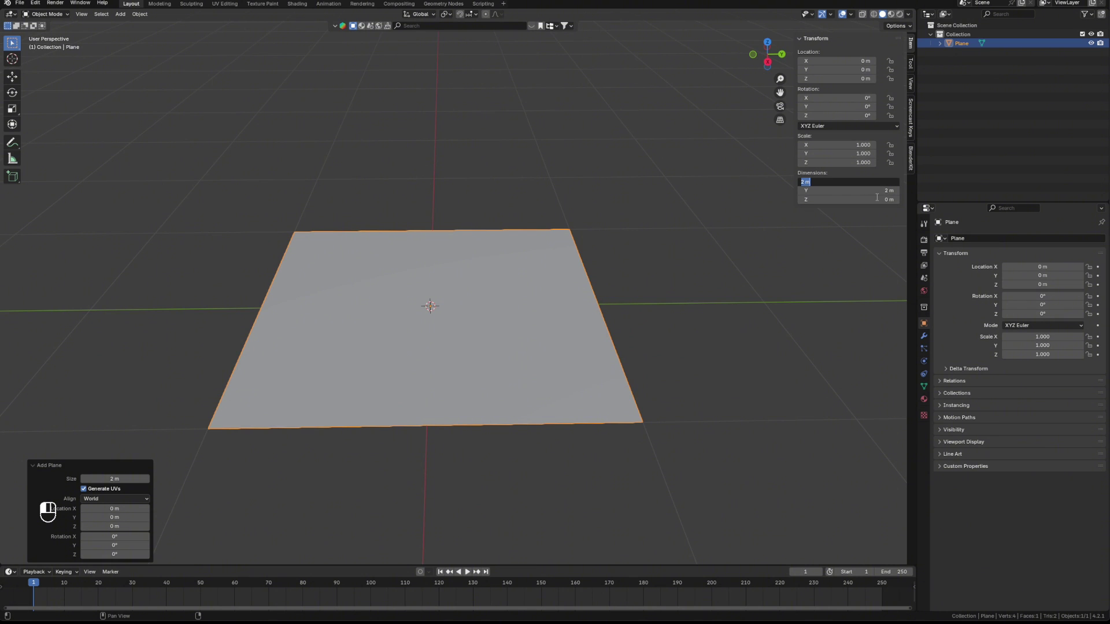
key(Return)
scroll(533, 372, up, 2)
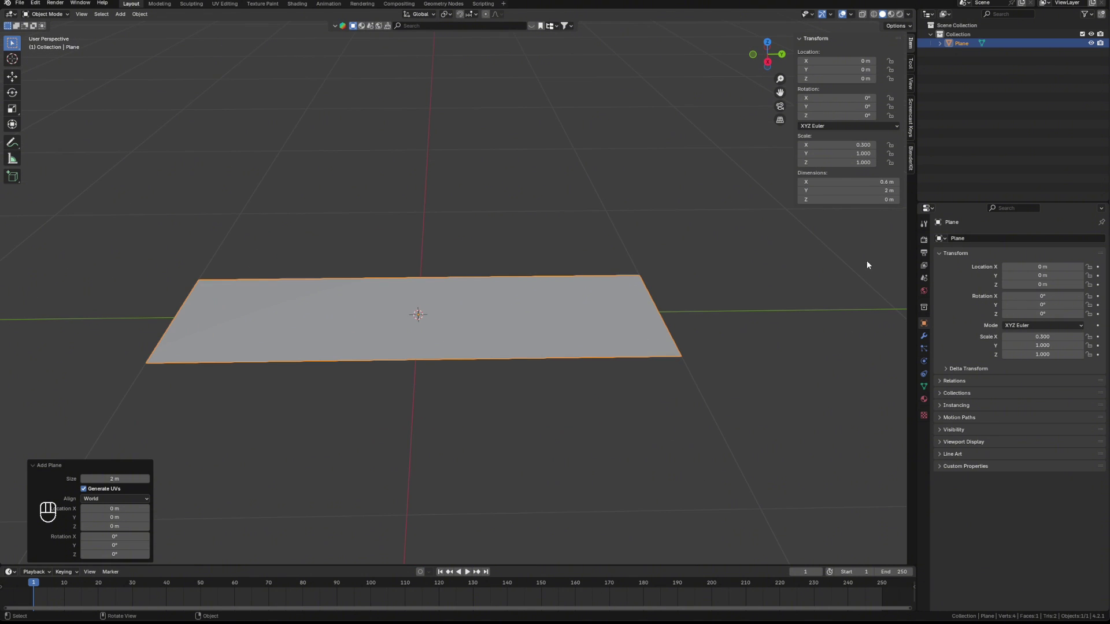
click(878, 191)
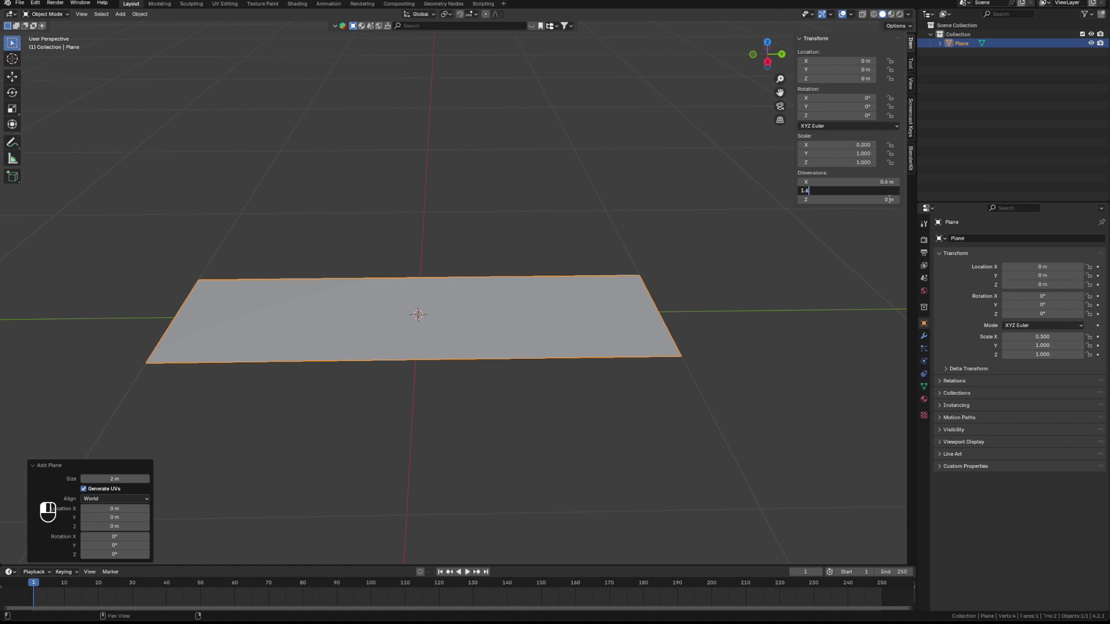
text(1.6)
key(Return)
Step: Add a single loop cut across the plane's width and slide it off-centre towards positive Y, with a factor of about -0.3
middle_drag(641, 416, 439, 292)
key(ctrl+r)
key(ctrl+r)
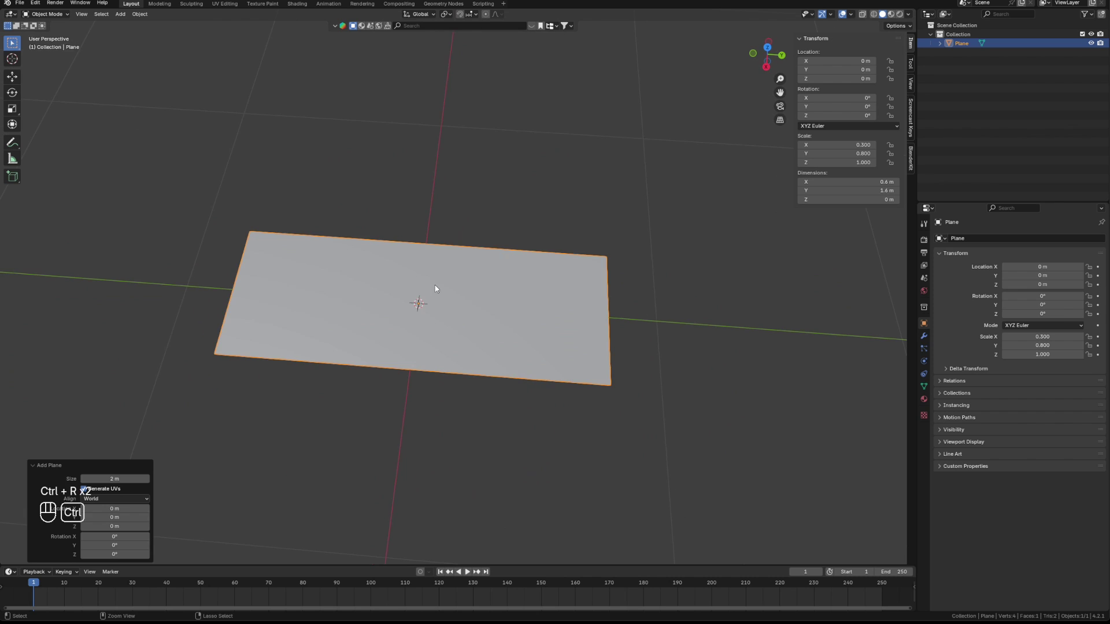
key(Tab)
key(ctrl+r)
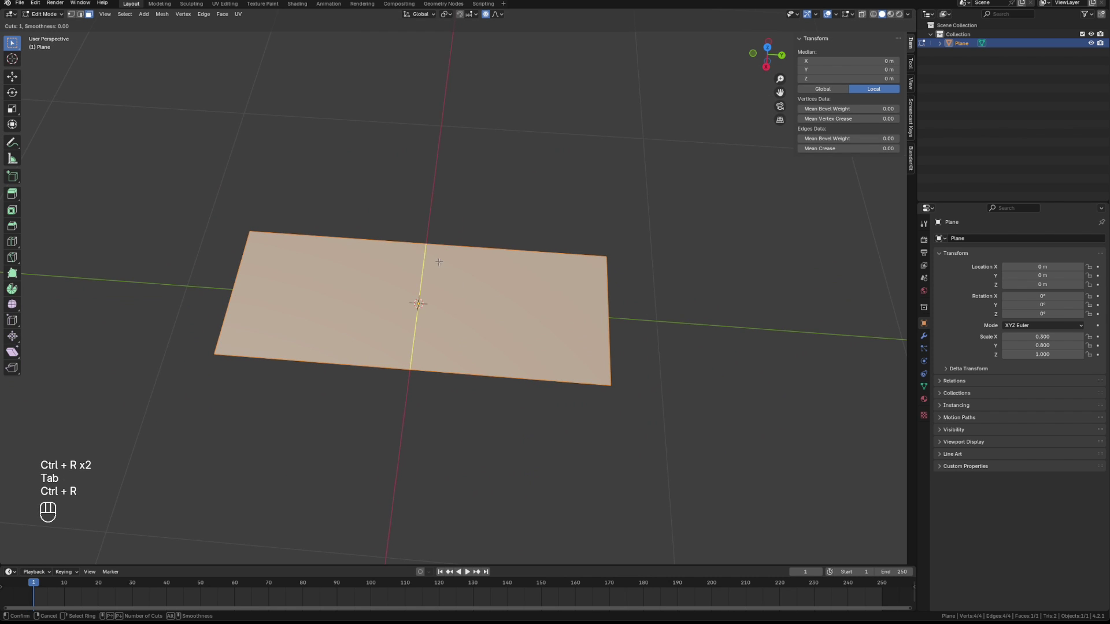
click(425, 298)
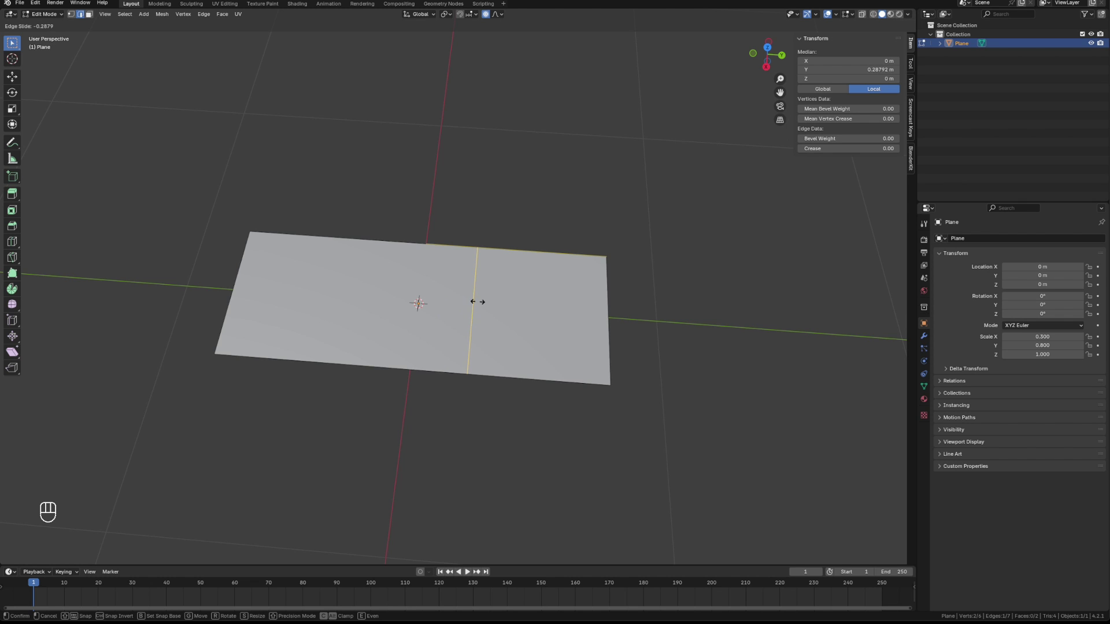
click(478, 301)
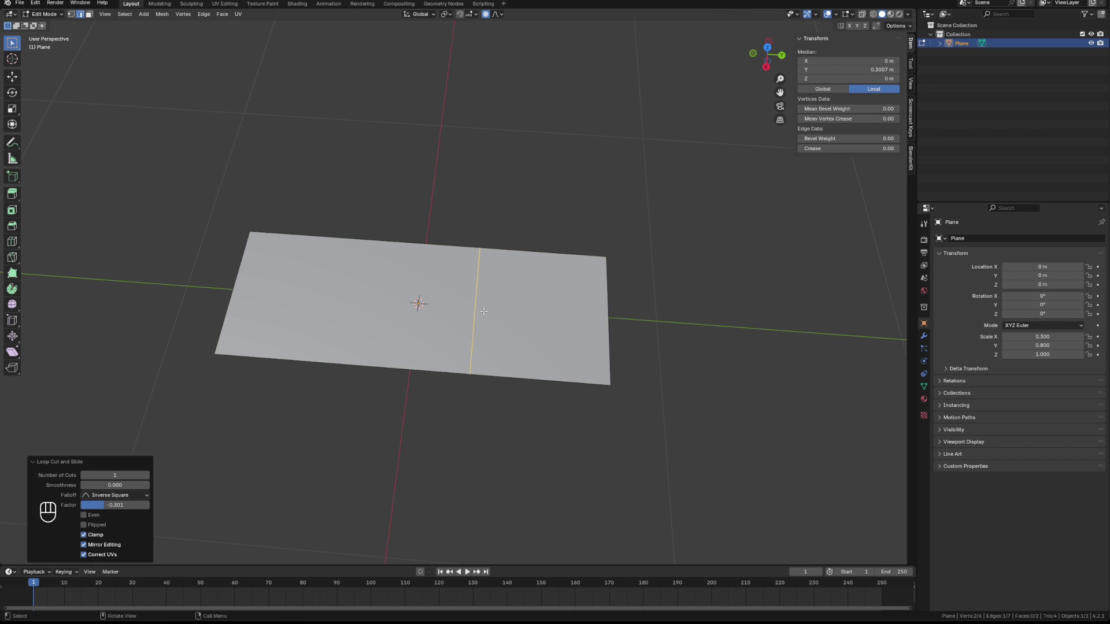
Step: Measure the distance from the plane's short end to the loop cut
middle_drag(635, 347, 207, 247)
click(12, 158)
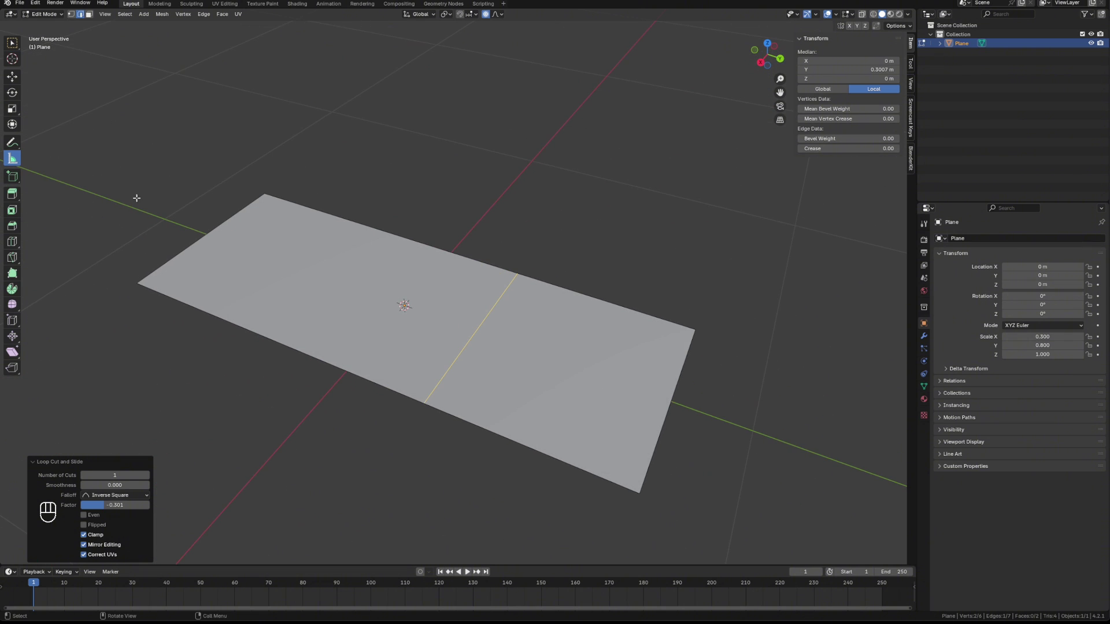
ctrl+drag(659, 436, 454, 357)
Step: Turn off proportional editing and move the cut edge slightly farther along the positive Y axis
middle_drag(471, 321, 513, 330)
key(w)
key(o)
key(o)
key(g)
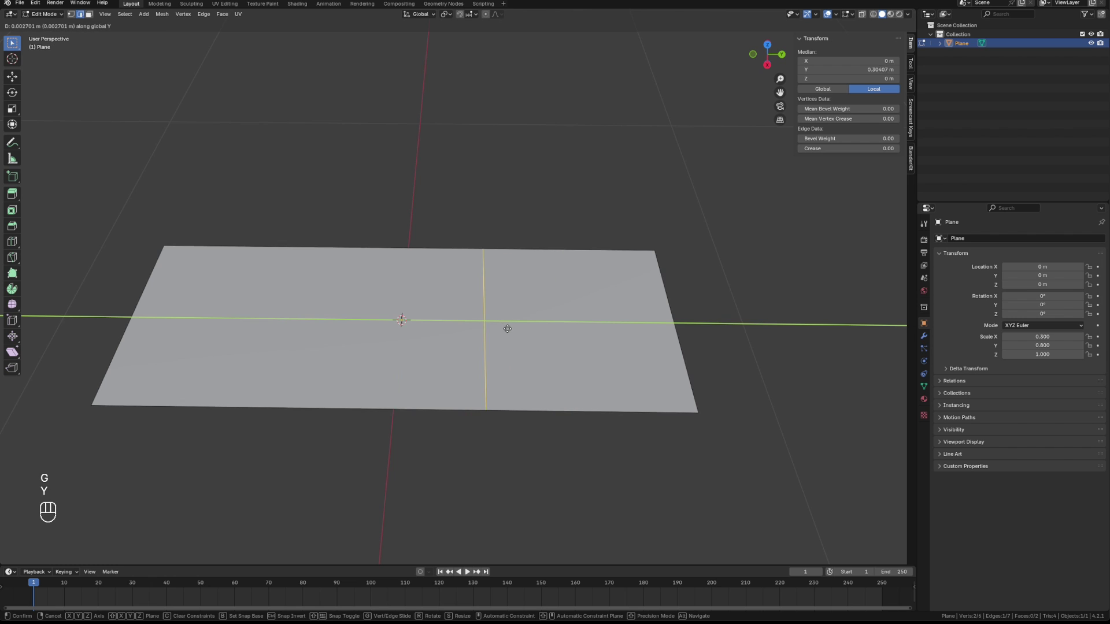
key(y)
click(523, 329)
Step: Extrude the front edge of the shorter section about 0.5 m along the X axis to form an L shape
middle_drag(523, 329, 585, 441)
click(584, 389)
click(589, 393)
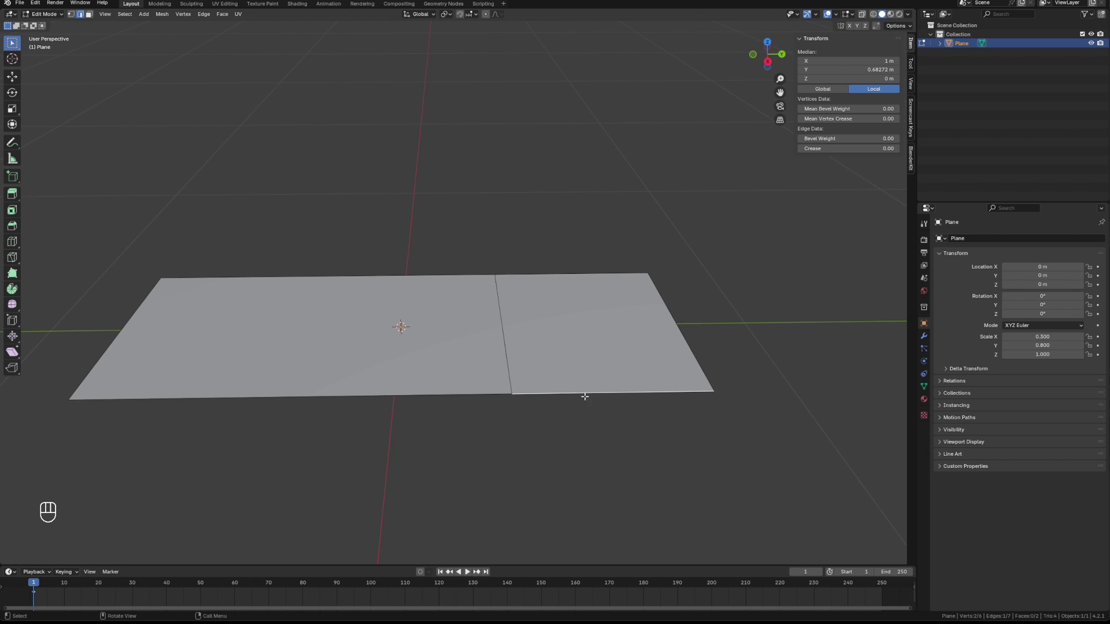
middle_drag(662, 423, 692, 434)
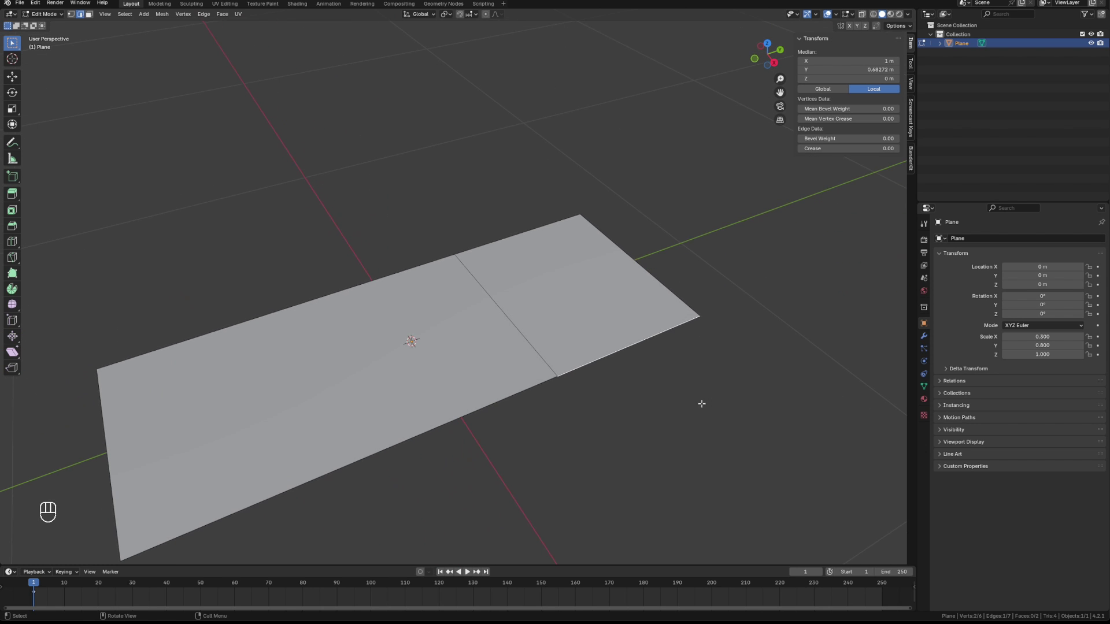
click(826, 90)
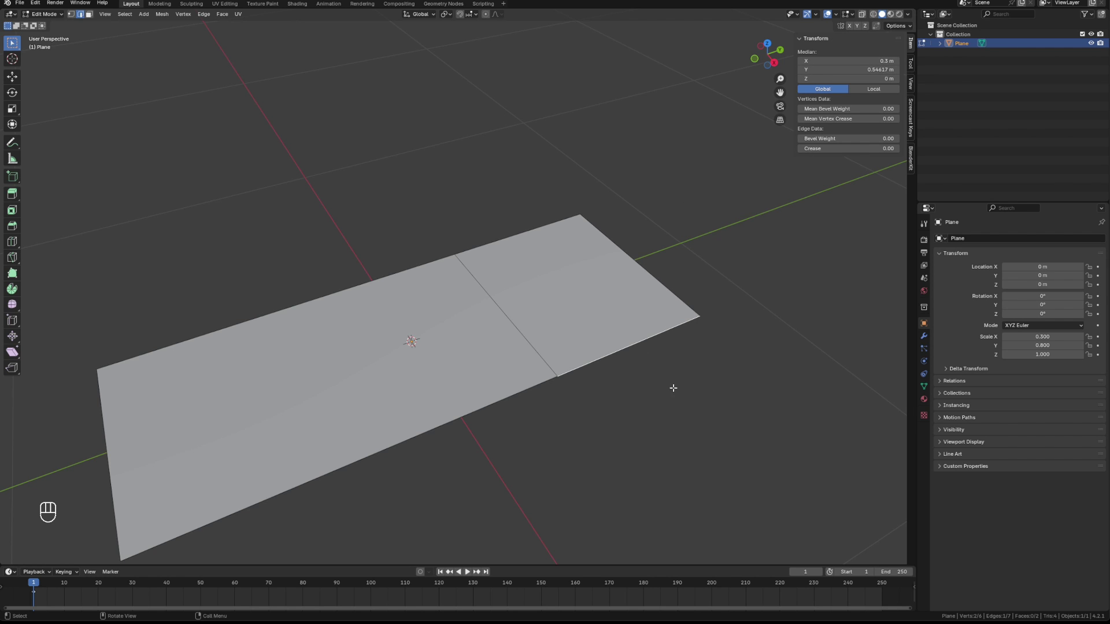
shift+middle_drag(765, 478, 681, 382)
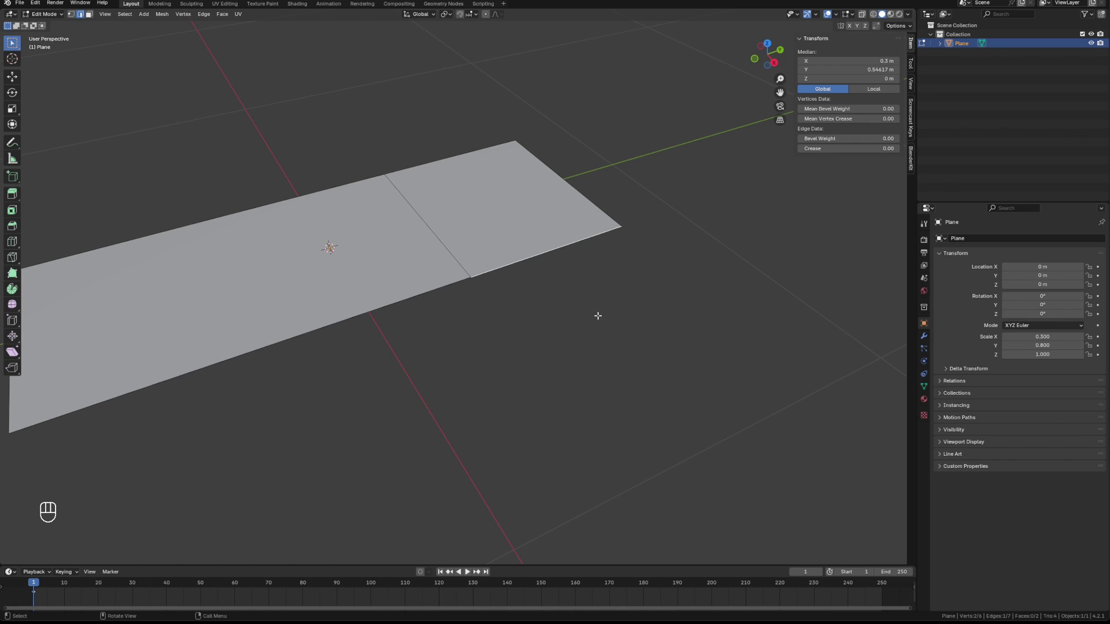
key(e)
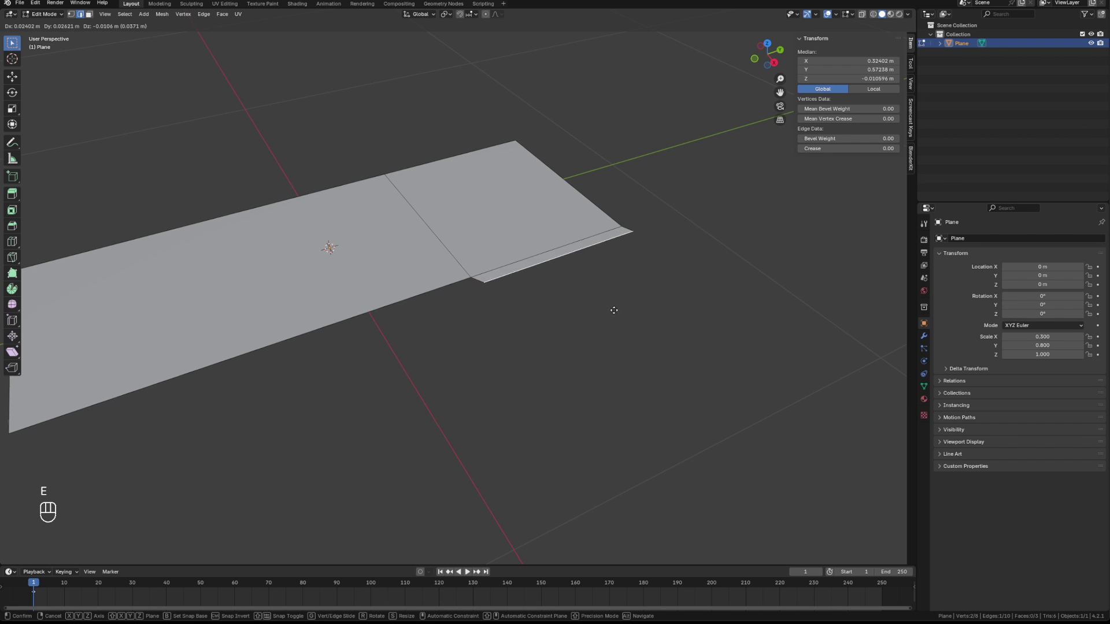
key(x)
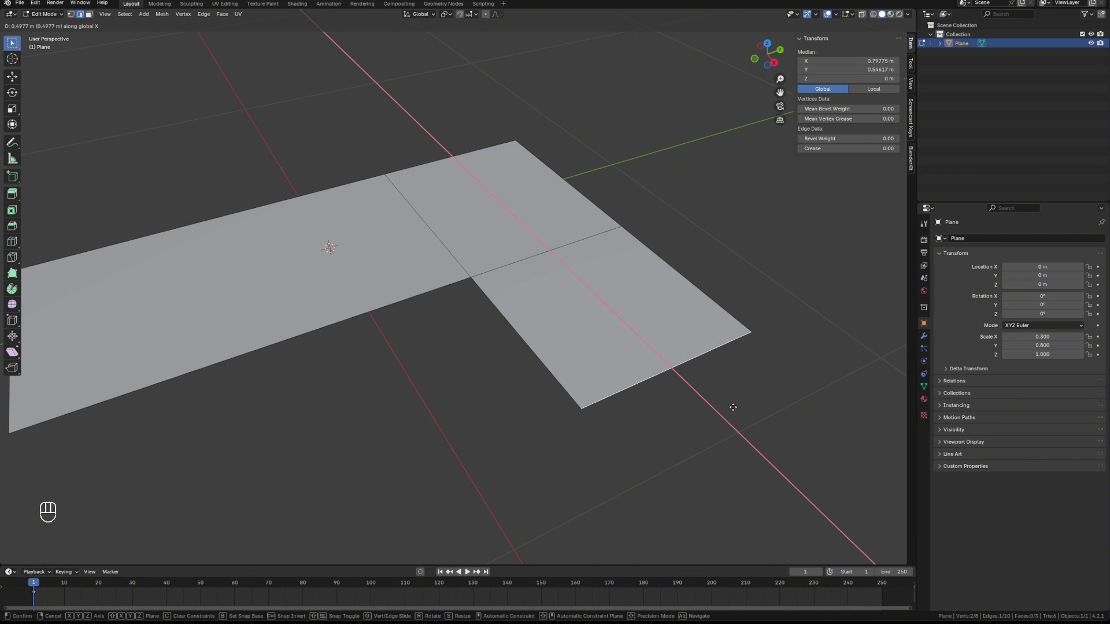
click(734, 408)
Step: Measure the width of the L's side section and its full depth along X
middle_drag(729, 406, 567, 360)
scroll(658, 381, down, 3)
click(11, 163)
drag(498, 286, 466, 361)
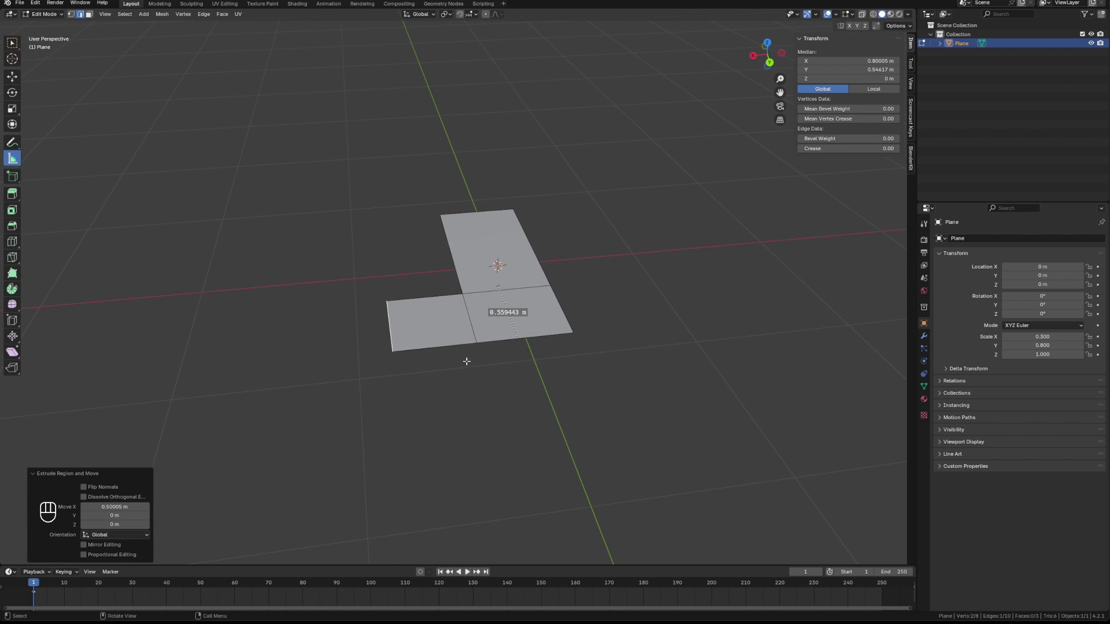
ctrl+drag(390, 329, 566, 318)
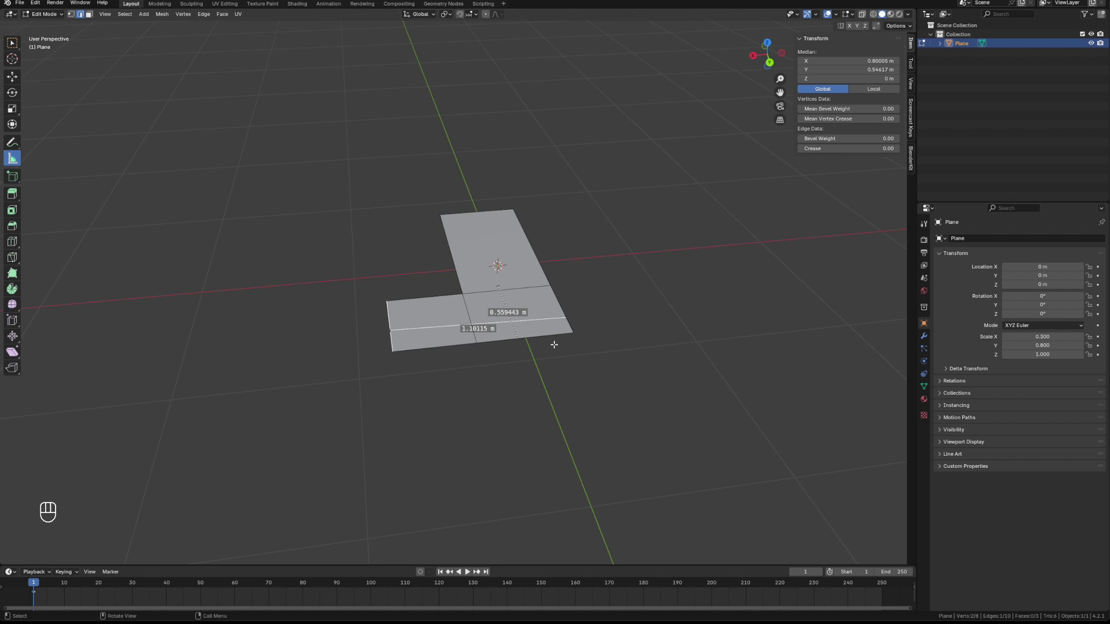
middle_drag(550, 344, 663, 310)
scroll(663, 310, up, 3)
shift+middle_drag(763, 274, 718, 323)
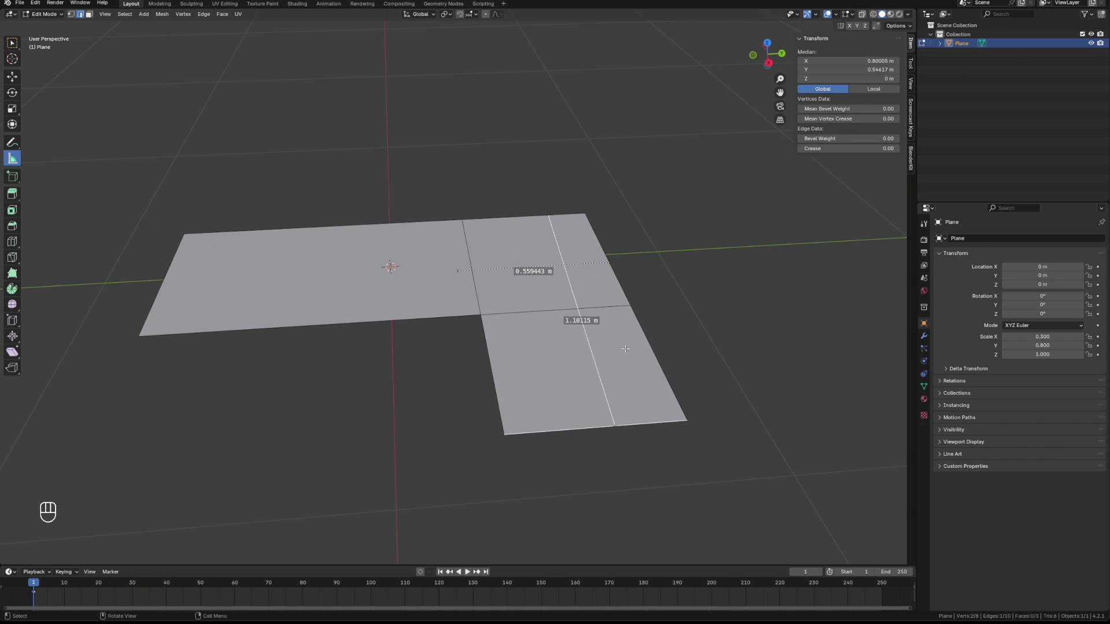
click(11, 44)
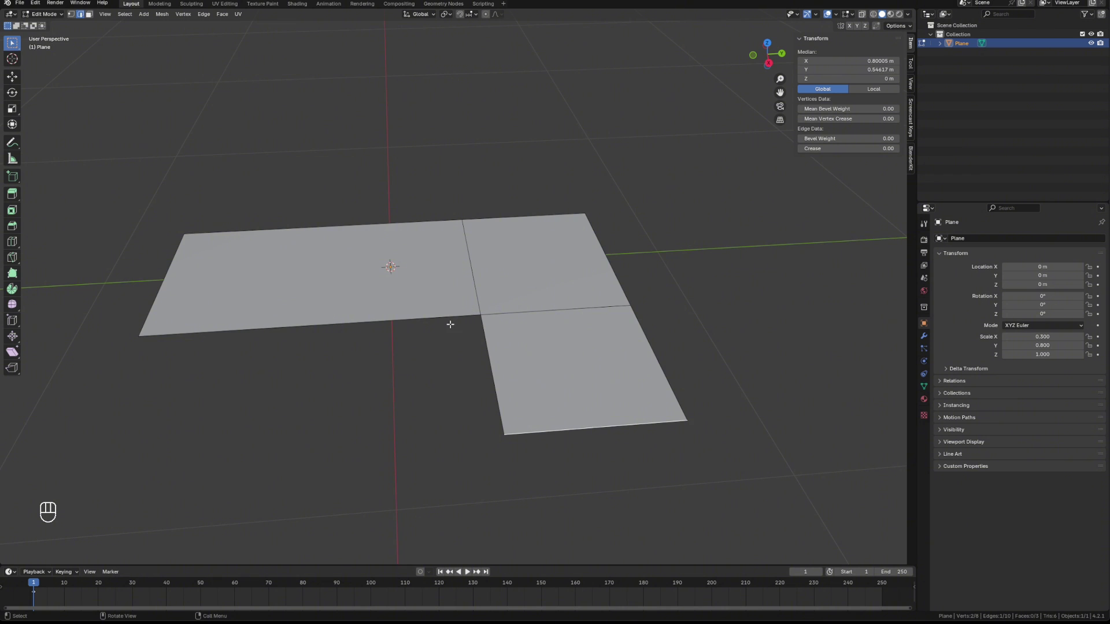
Step: Extrude all faces of the L shape upward about 0.02 m to give the tabletop thickness
mouse_move(450, 324)
middle_down()
mouse_move(461, 339)
mouse_move(426, 367)
mouse_move(452, 345)
middle_up()
key(a)
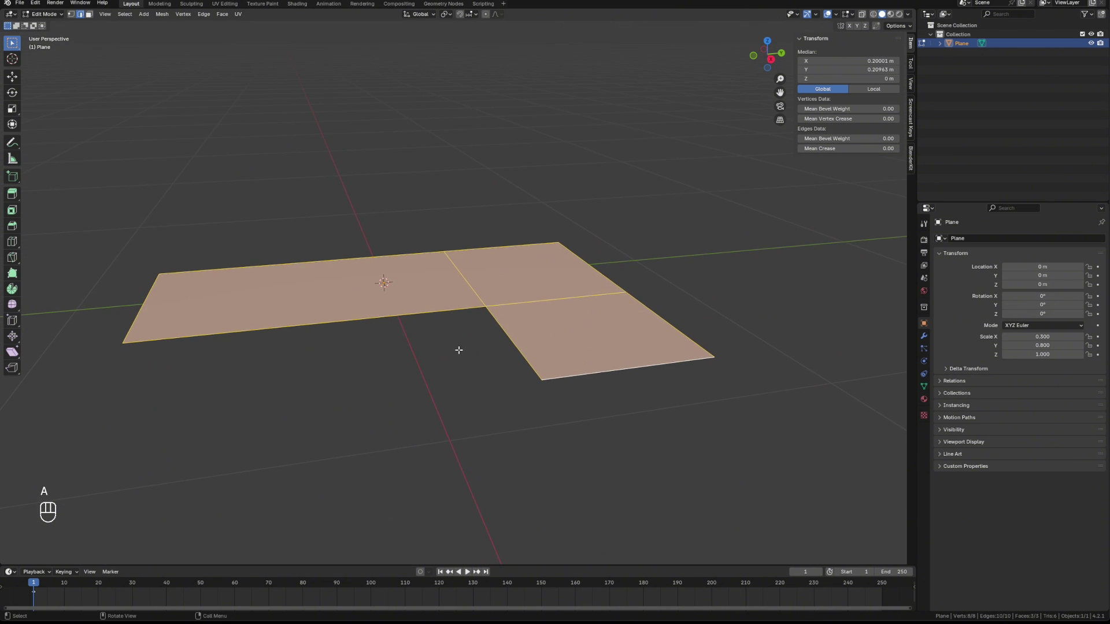
key(e)
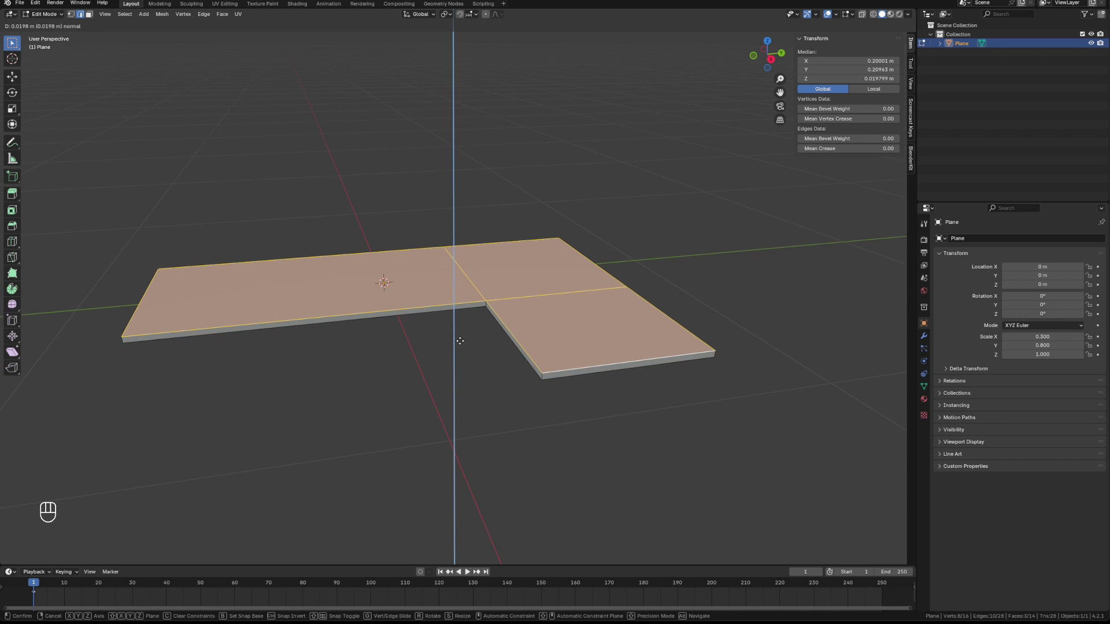
click(459, 341)
Step: Select the five outer vertical corner edges of the L-shaped tabletop, leaving out the inner corner
middle_drag(453, 344, 409, 328)
click(489, 334)
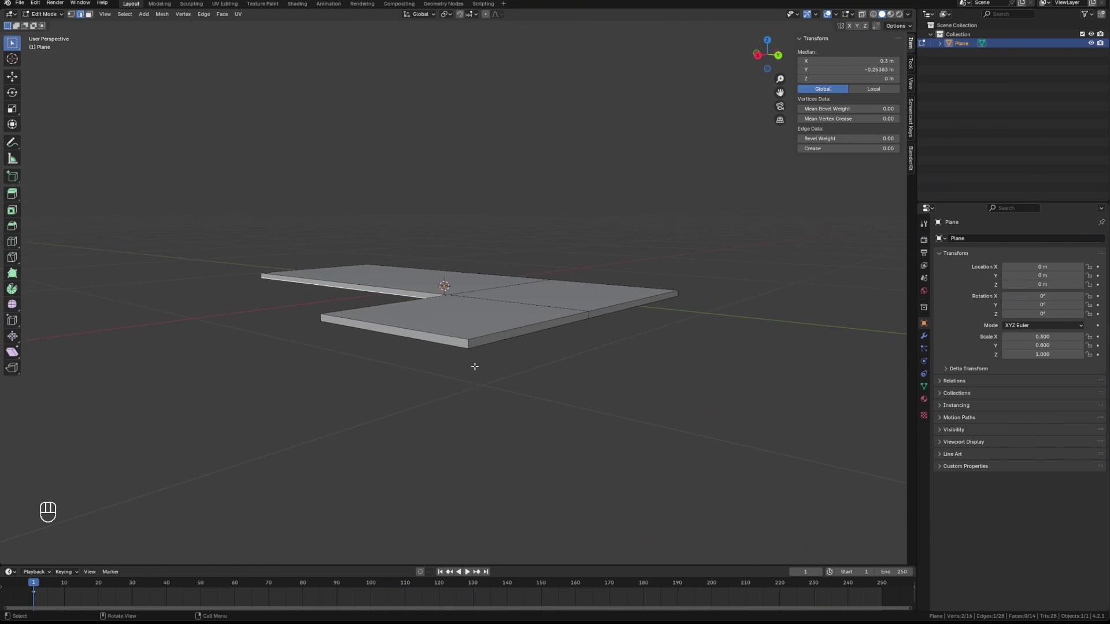
middle_drag(475, 366, 428, 339)
click(426, 338)
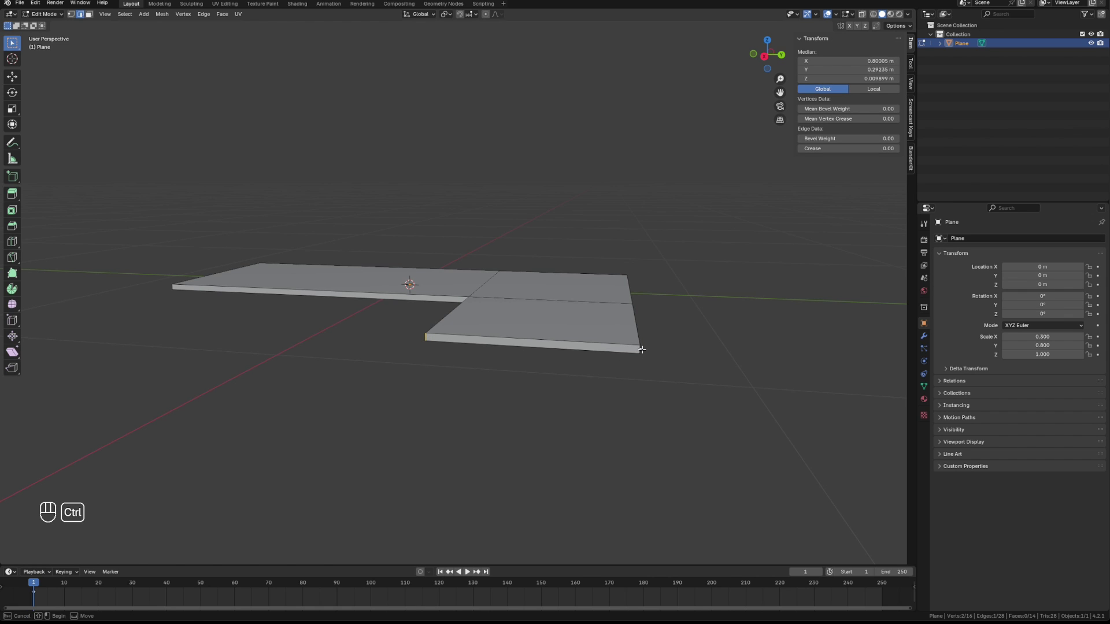
middle_drag(663, 354, 532, 335)
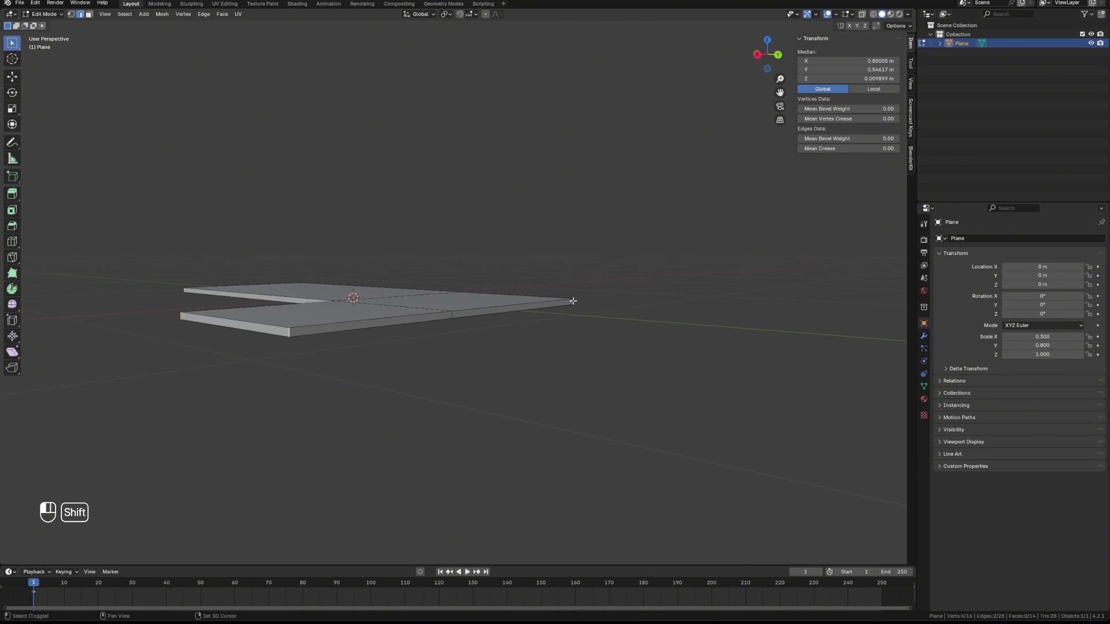
middle_drag(641, 310, 585, 346)
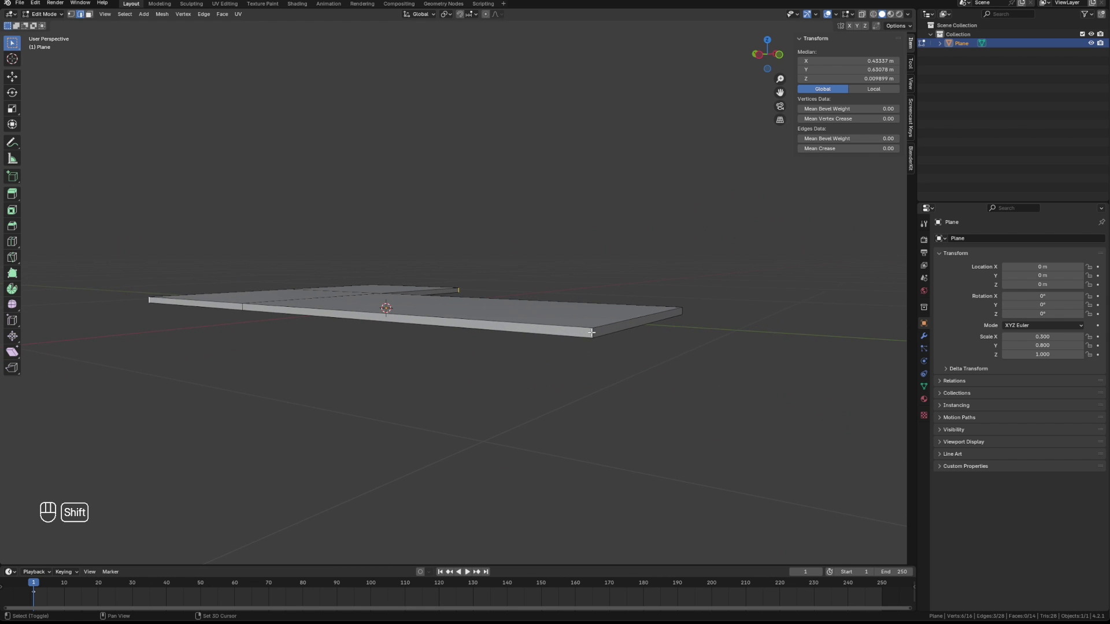
middle_drag(701, 341, 629, 354)
shift+click(432, 330)
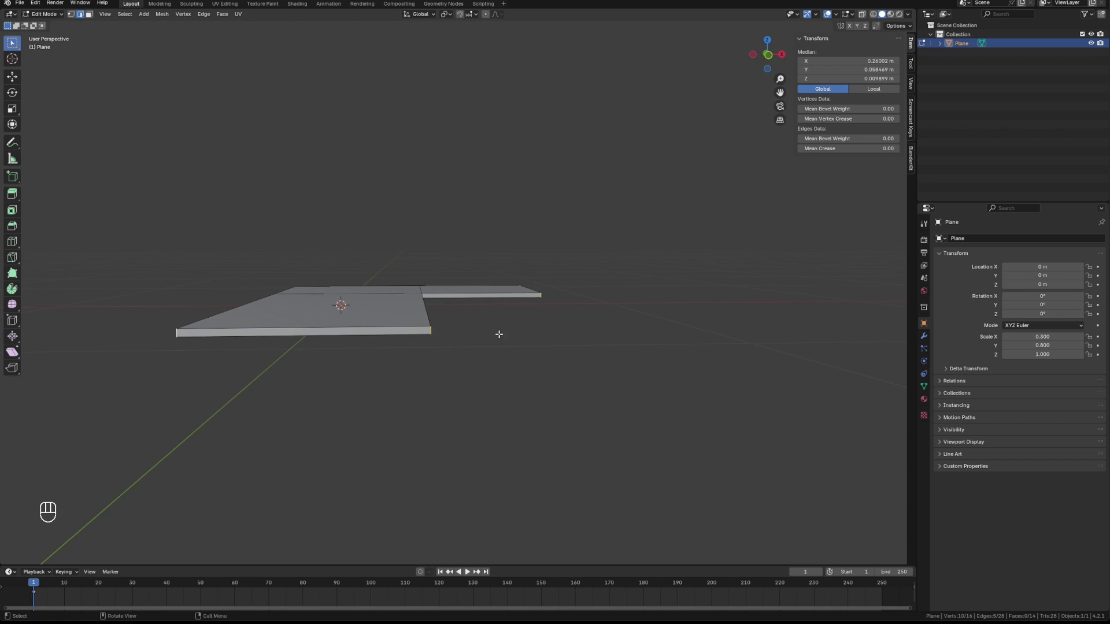
middle_drag(498, 334, 431, 348)
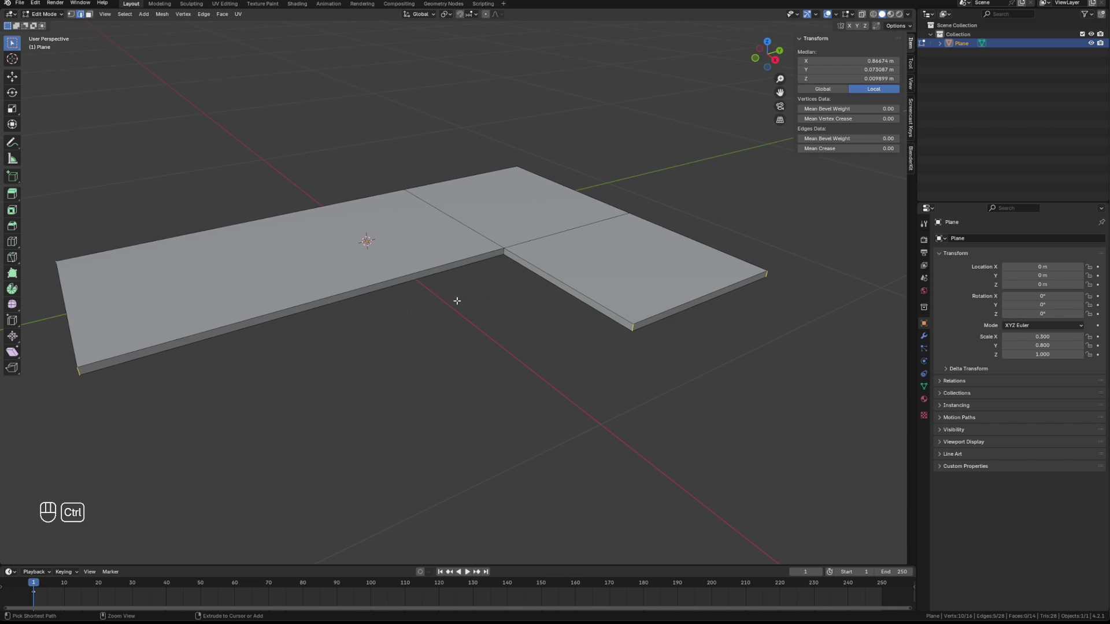
Step: Apply all transforms to the tabletop and bevel the five selected corner edges by about 0.04 m with 9 segments
key(ctrl+a)
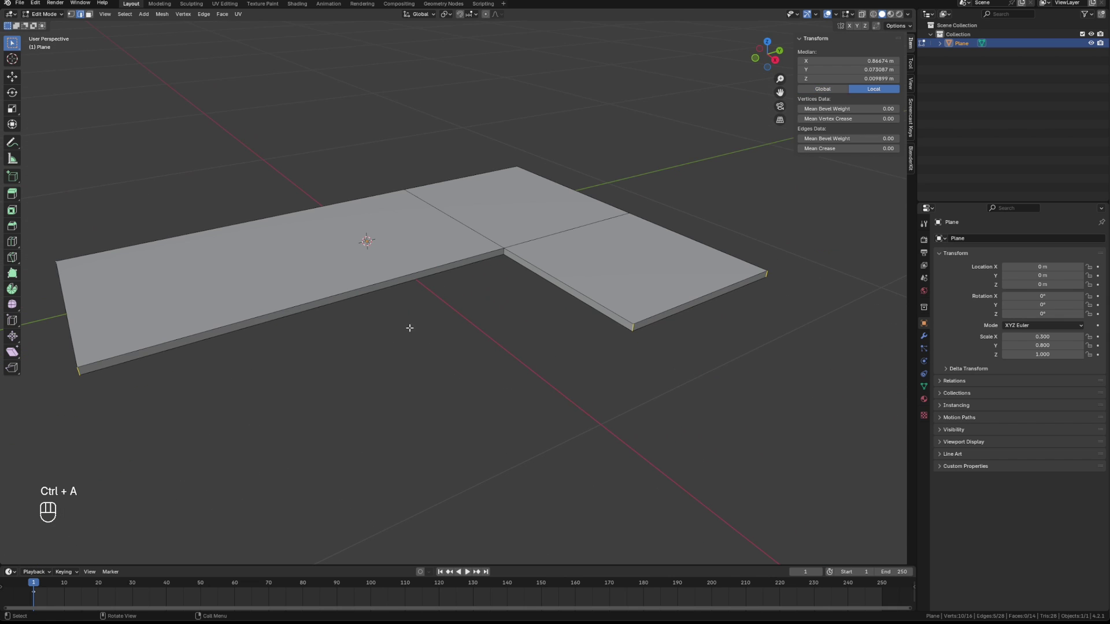
key(Tab)
key(ctrl+a)
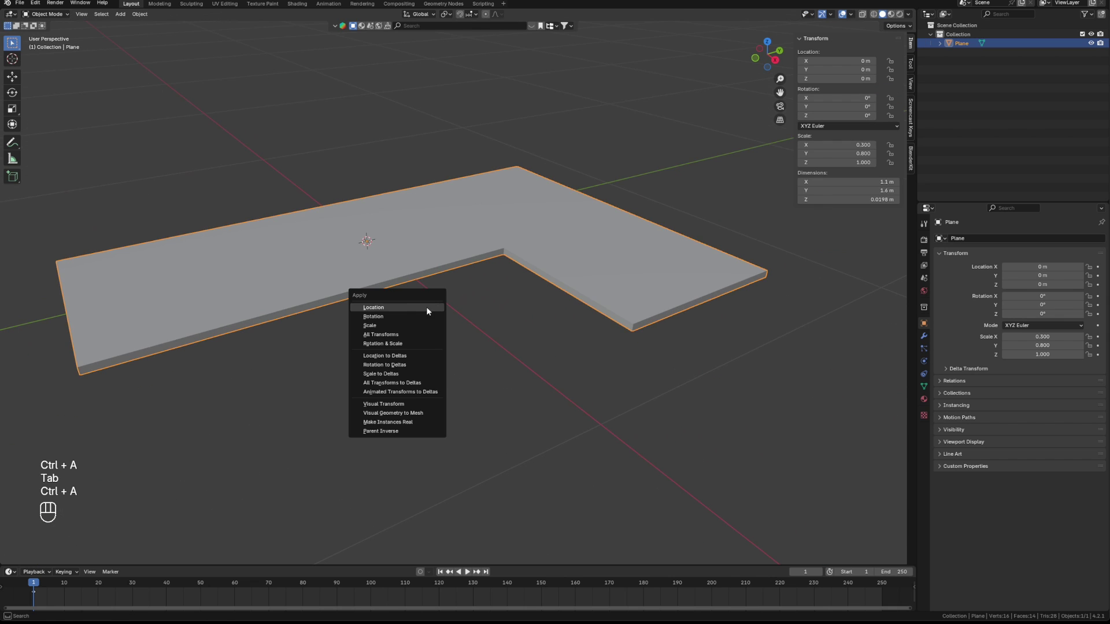
click(376, 335)
key(Tab)
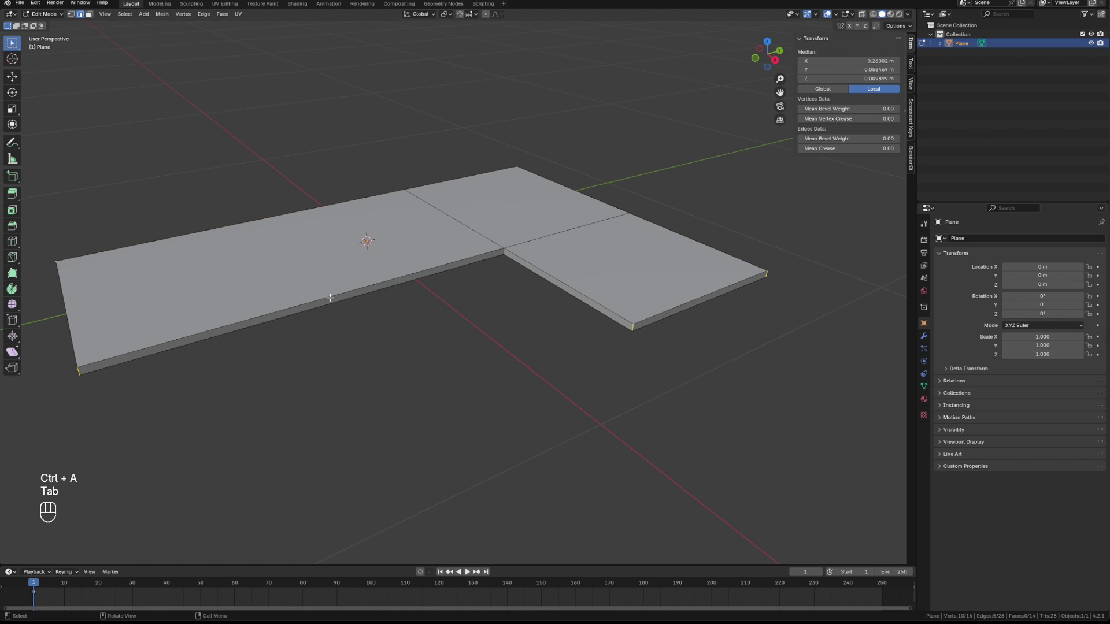
key(ctrl+b)
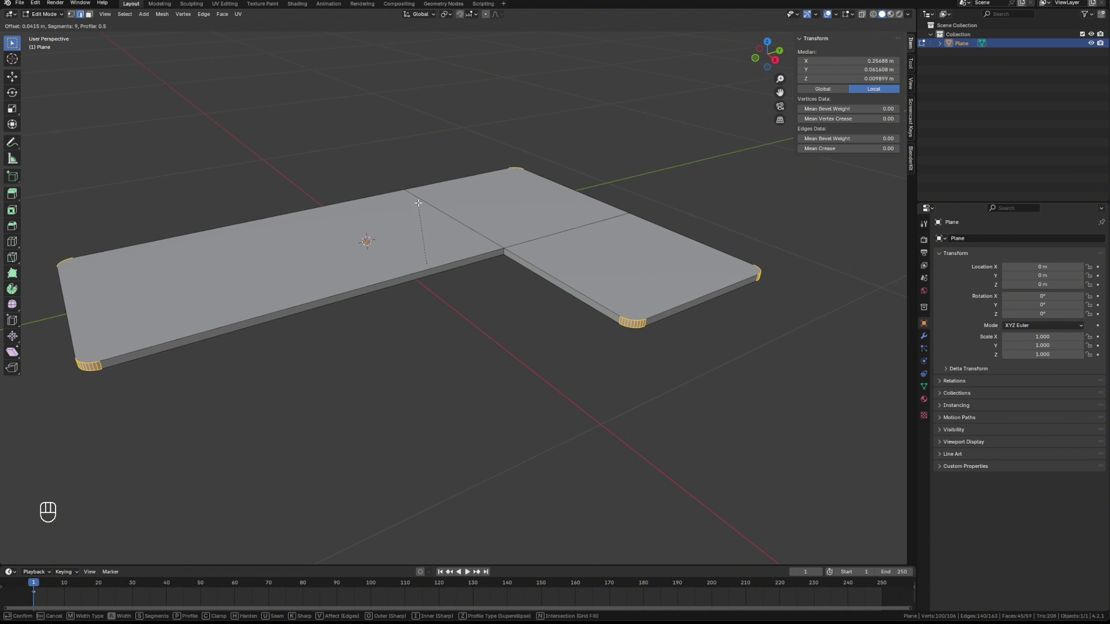
click(419, 201)
Step: Move the edge loop between the long section and the corner section about -0.09 m along the Y axis
middle_drag(419, 201, 485, 312)
alt+click(500, 289)
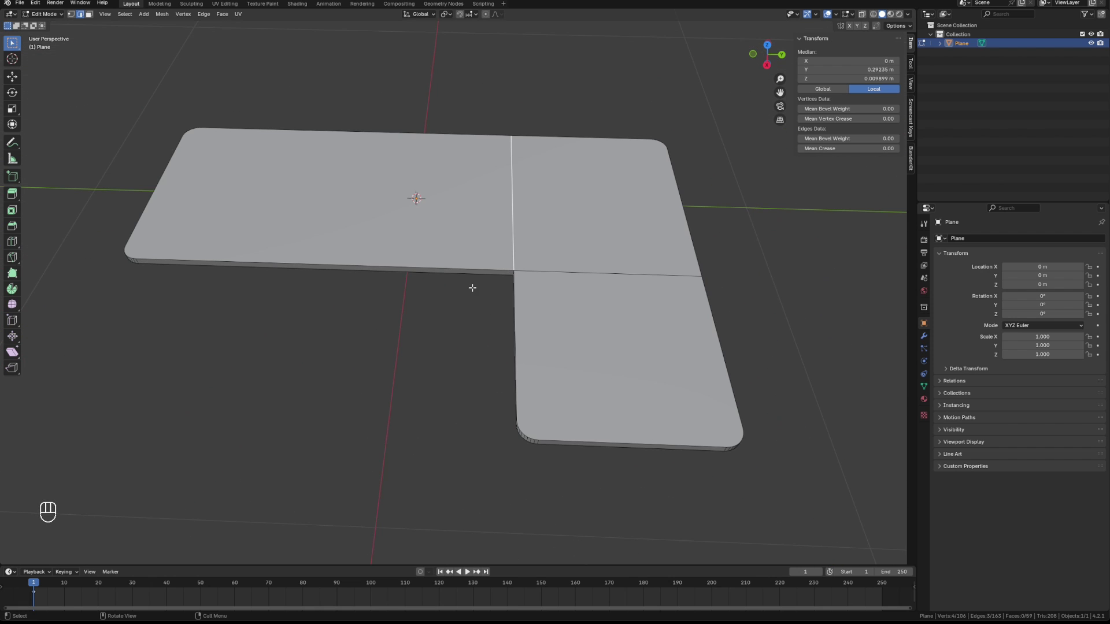
key(g)
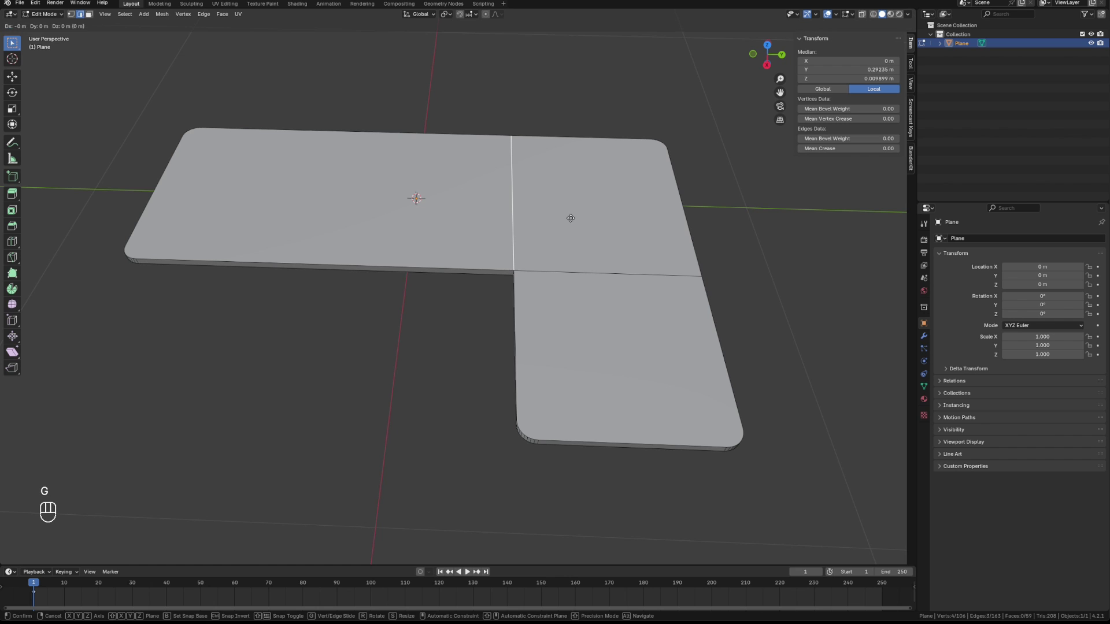
key(y)
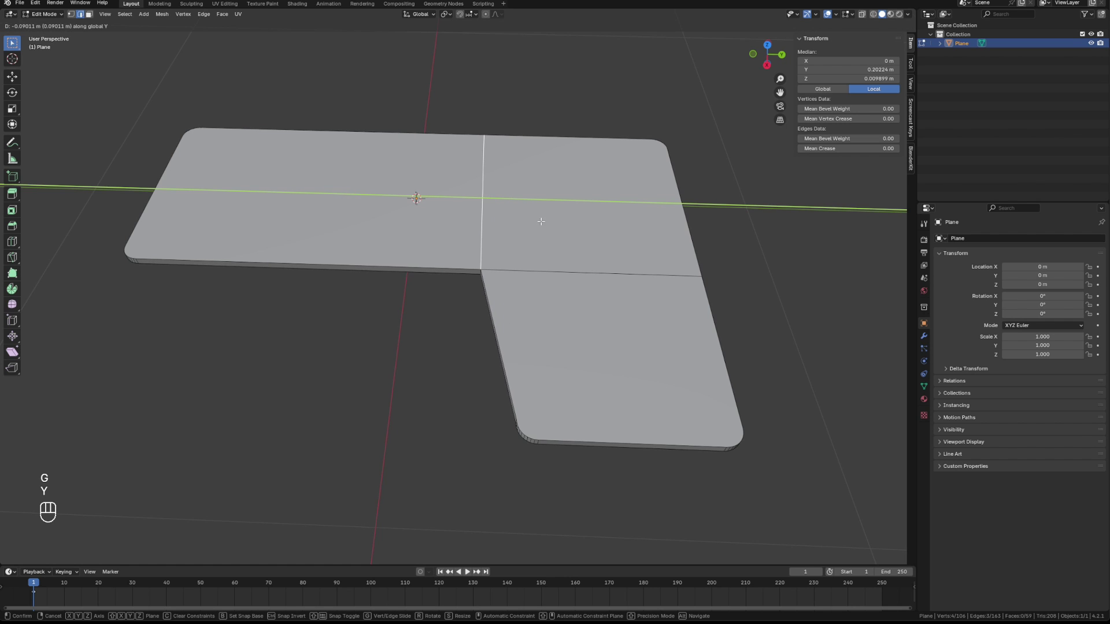
click(540, 221)
Step: Move the edge loop between the corner section and the short section about 0.05 m outward along the X axis
middle_drag(455, 295, 521, 290)
click(478, 260)
key(ctrl+z)
key(g)
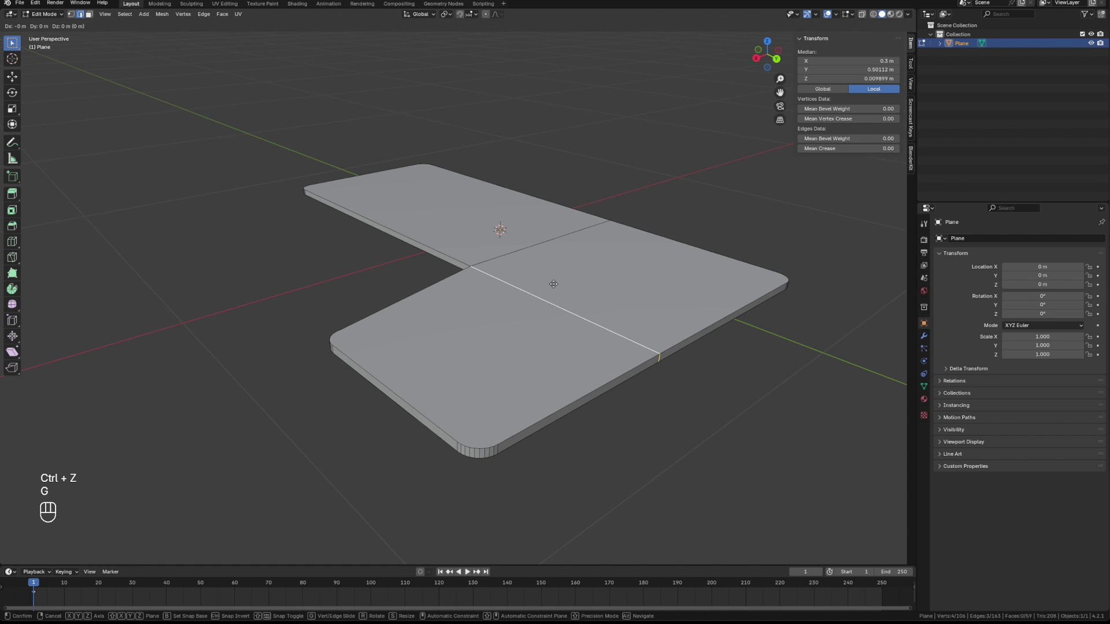
key(x)
click(532, 291)
Step: Bevel the vertical edge at the L's inner corner by about 0.175 m with 9 segments
middle_drag(533, 291, 495, 289)
click(487, 261)
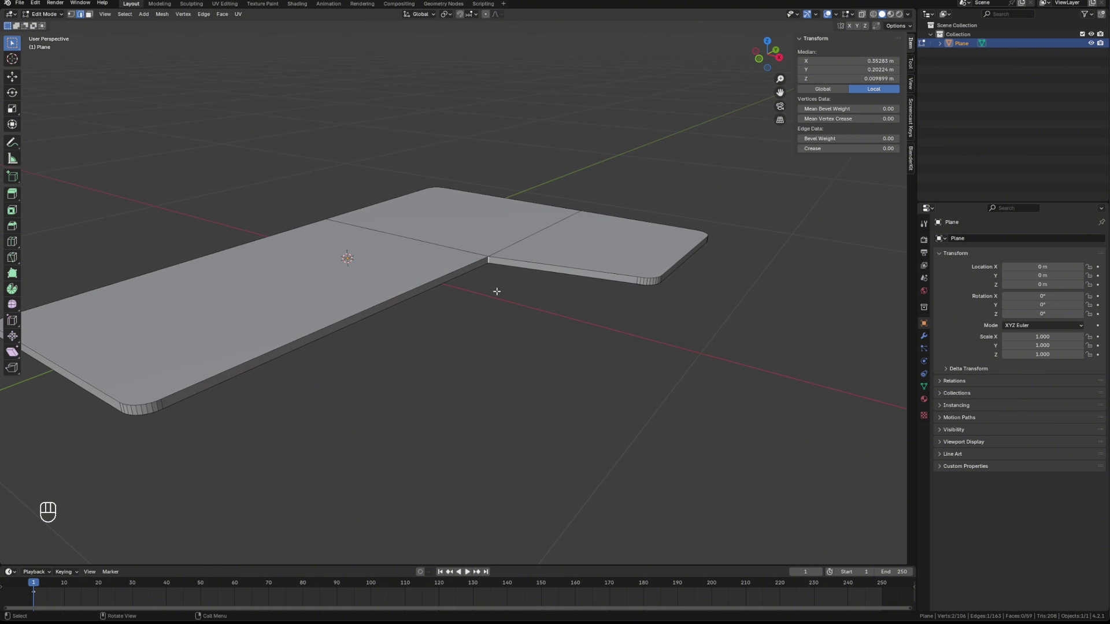
key(ctrl+b)
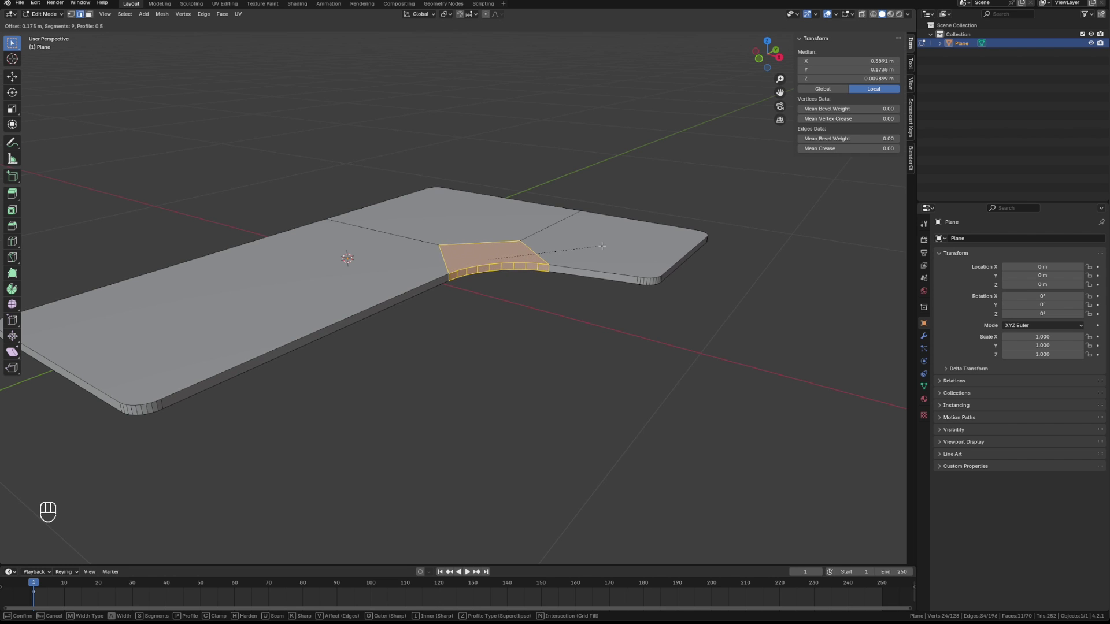
click(602, 245)
Step: Select the full ring of side faces around the tabletop and extrude it outward along normals by about 0.003 m
middle_drag(574, 349, 427, 278)
click(428, 307)
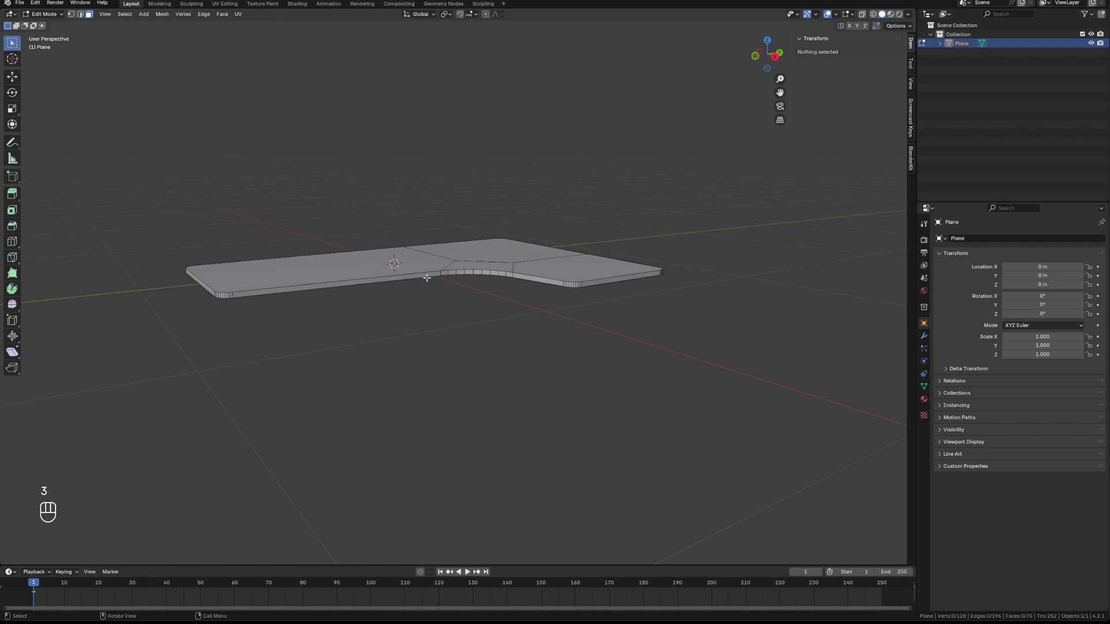
alt+click(424, 275)
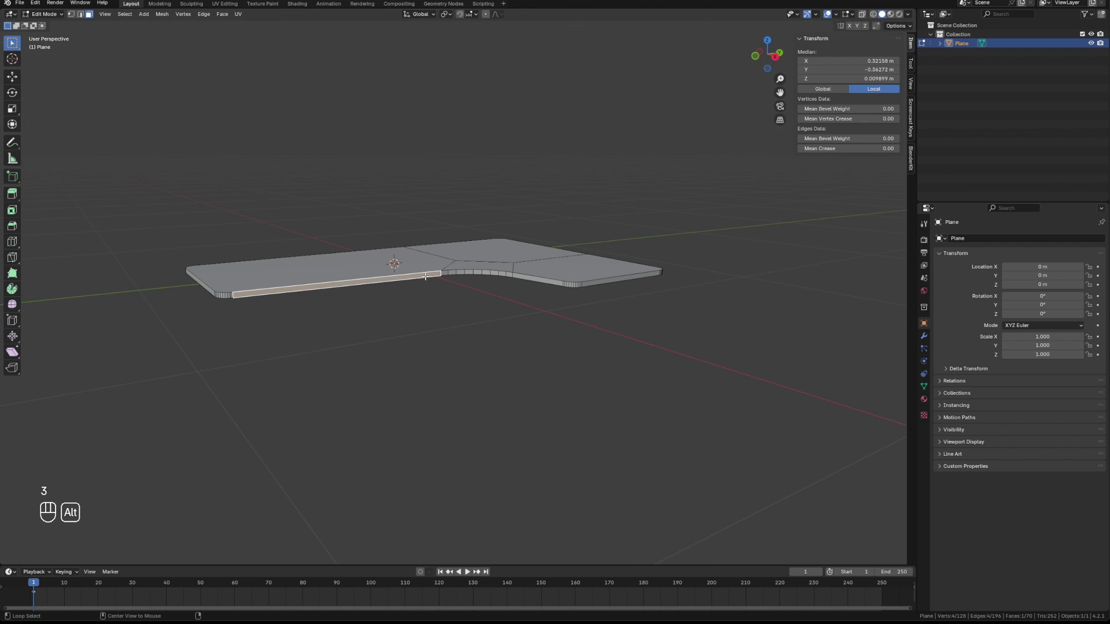
alt+click(449, 273)
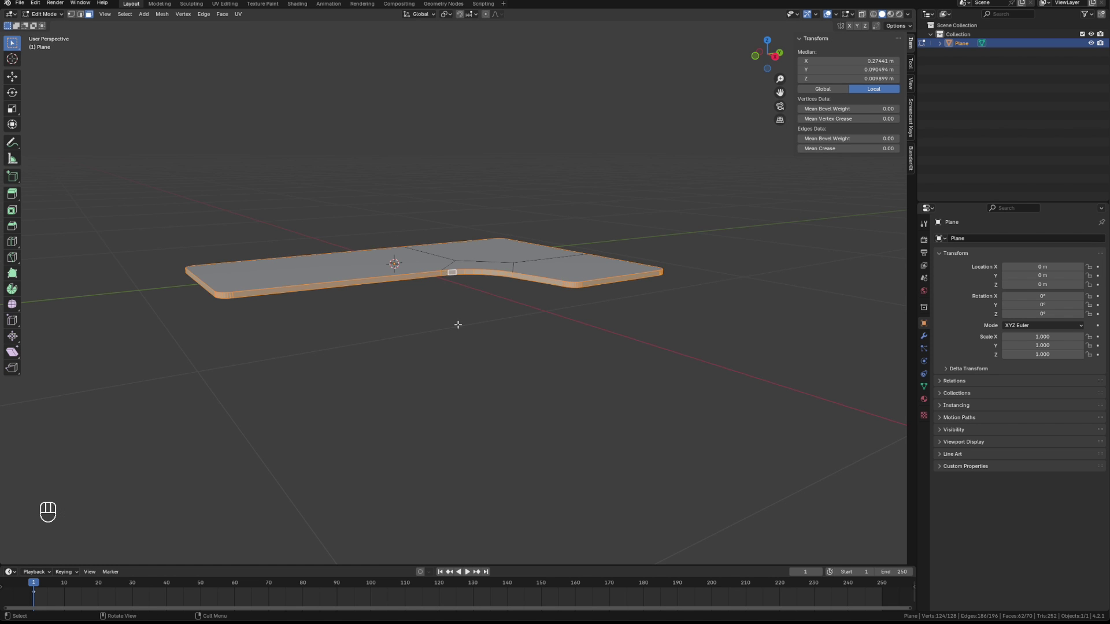
mouse_move(458, 325)
middle_down()
mouse_move(367, 310)
mouse_move(379, 303)
mouse_move(428, 326)
mouse_move(451, 361)
mouse_move(471, 323)
middle_up()
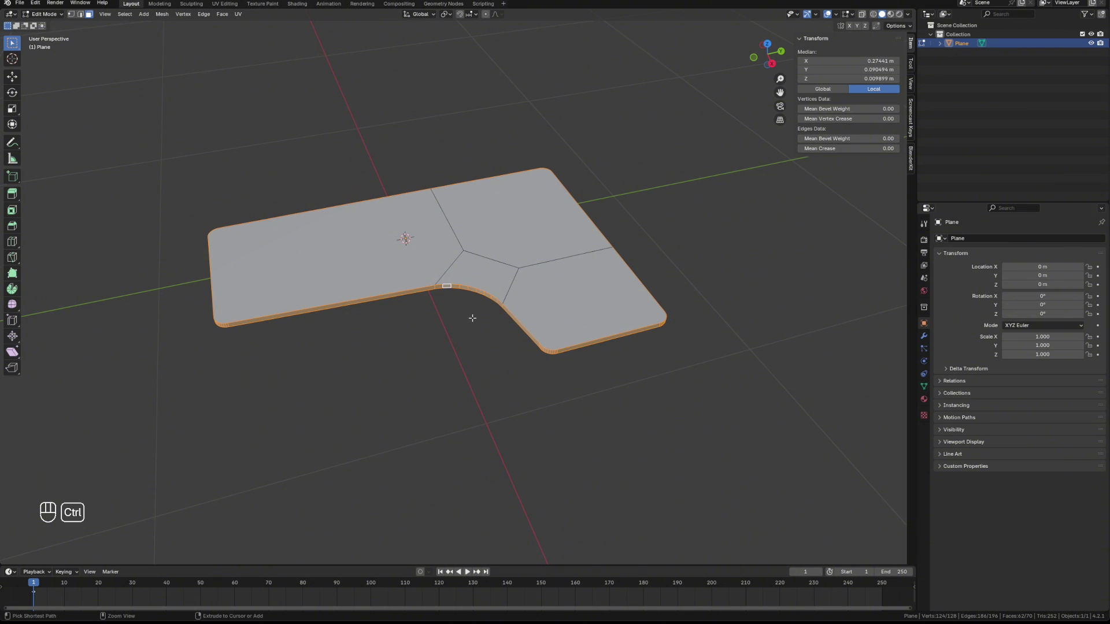
key(ctrl+f)
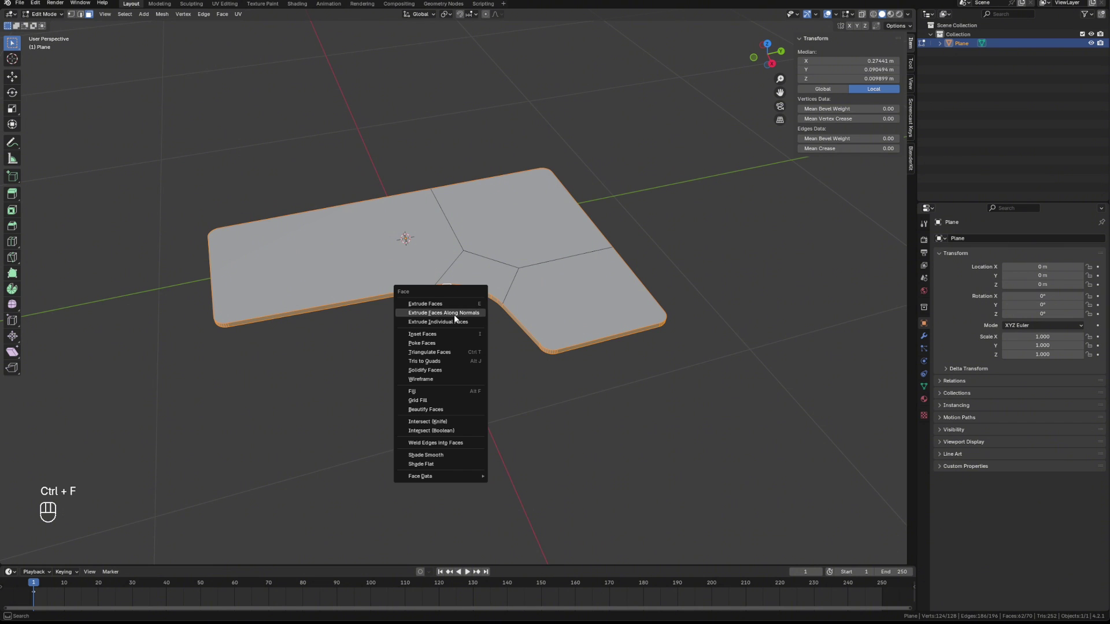
click(453, 313)
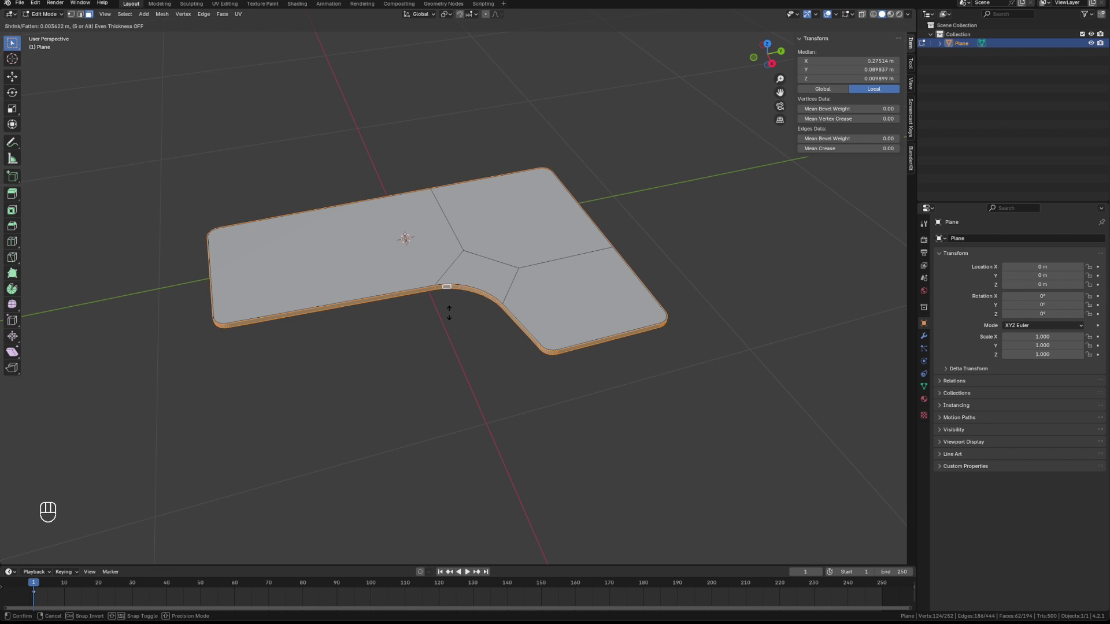
click(449, 313)
Step: Select the outer upper and lower edge loops of the tabletop's rim and bevel them to round the border
scroll(450, 313, up, 3)
mouse_move(449, 313)
middle_down()
mouse_move(397, 320)
mouse_move(408, 319)
mouse_move(416, 238)
mouse_move(453, 307)
middle_up()
key(2)
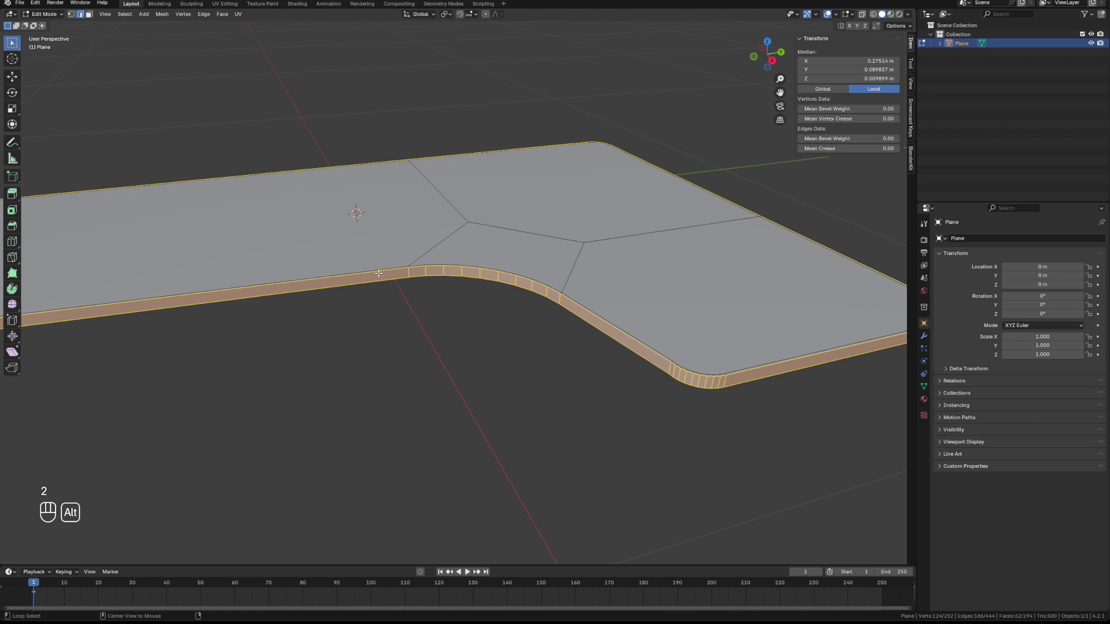
alt+click(379, 273)
alt+shift+click(378, 282)
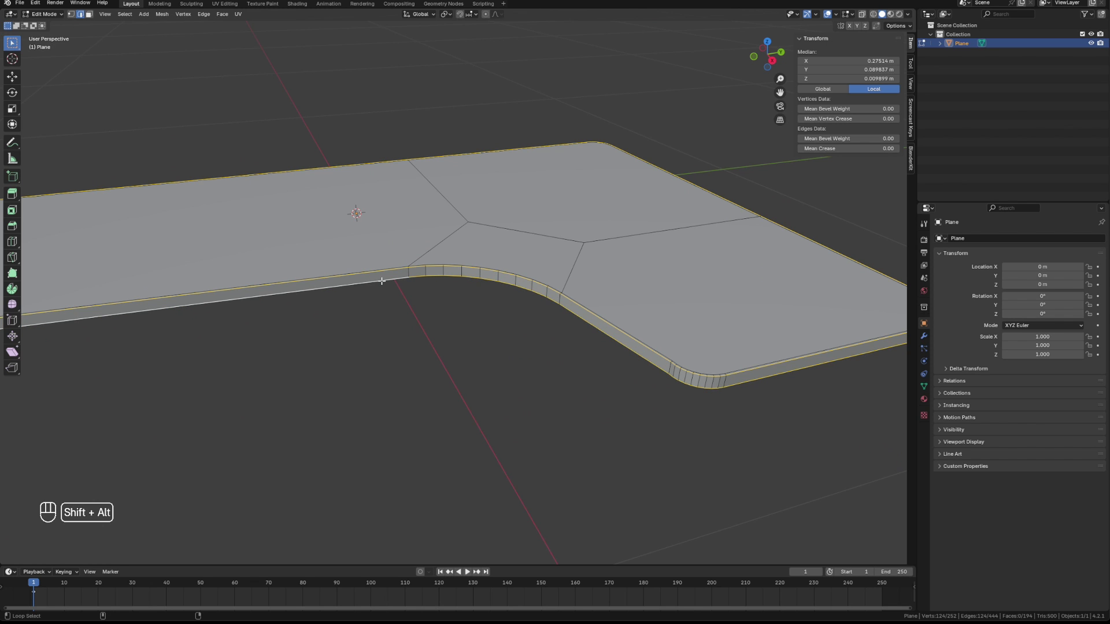
middle_drag(443, 335, 401, 279)
key(ctrl+b)
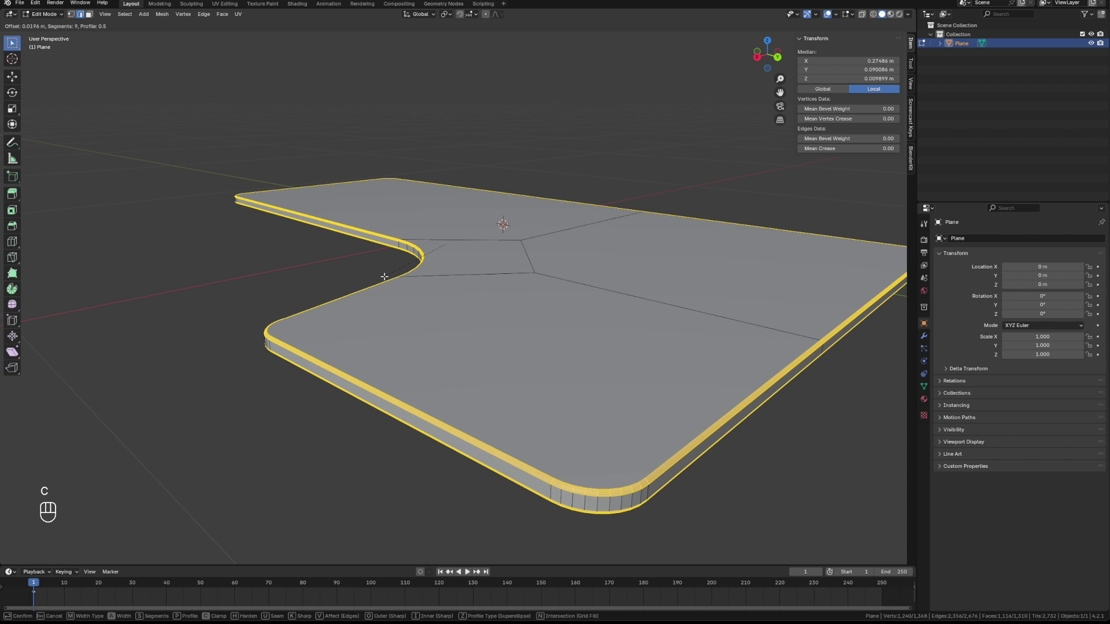
Step: Undo the last five changes
key(ctrl+z)
key(ctrl+z)
key(ctrl+z)
key(ctrl+z)
key(ctrl+z)
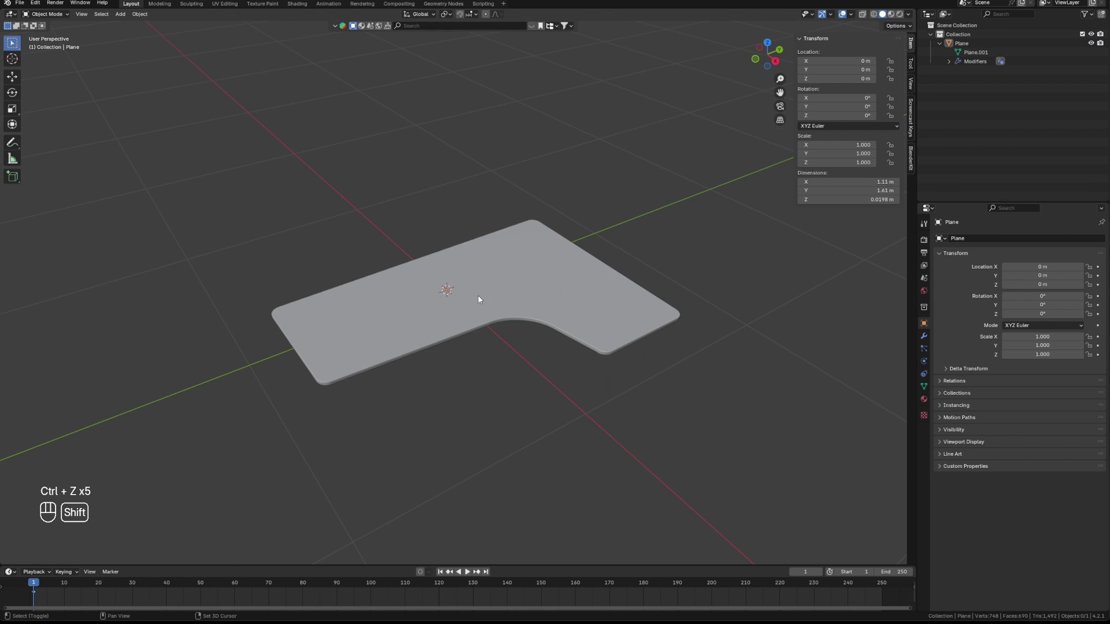
Step: Add a cube and set its X, Y and Z dimensions to 0.025 m
middle_drag(568, 298, 426, 300)
key(shift+a)
mouse_move(406, 303)
click(462, 308)
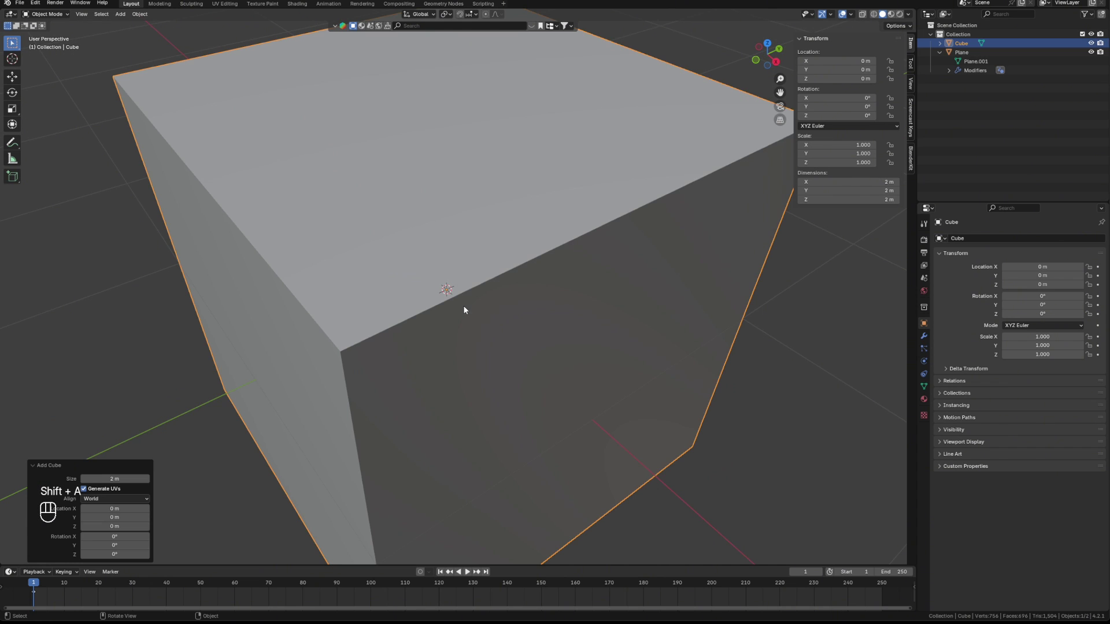
drag(882, 181, 883, 199)
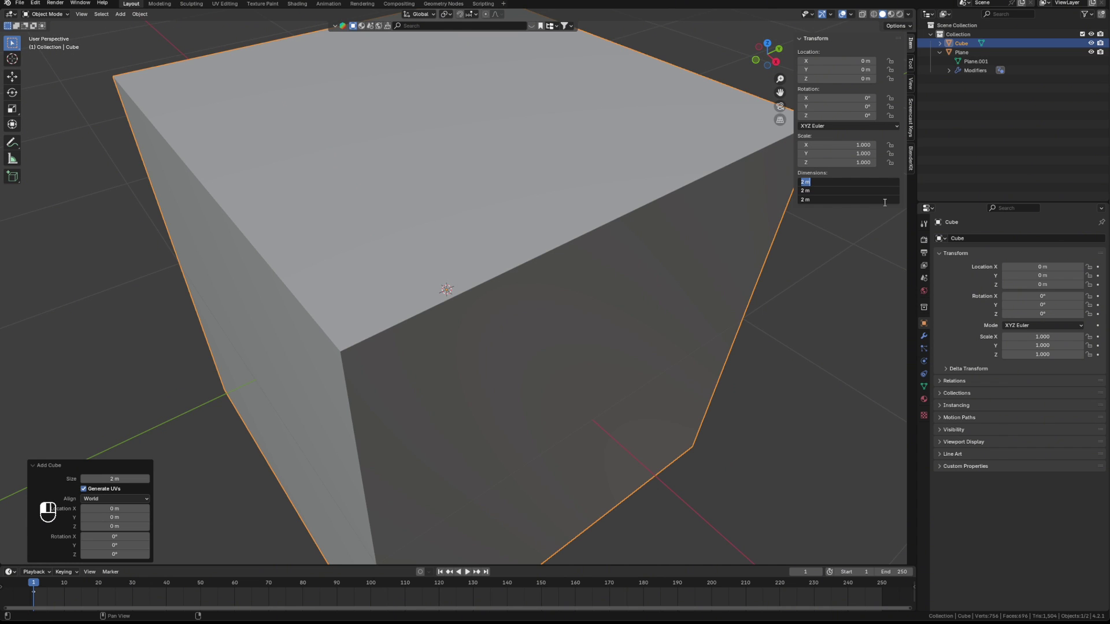
text(.025)
key(Return)
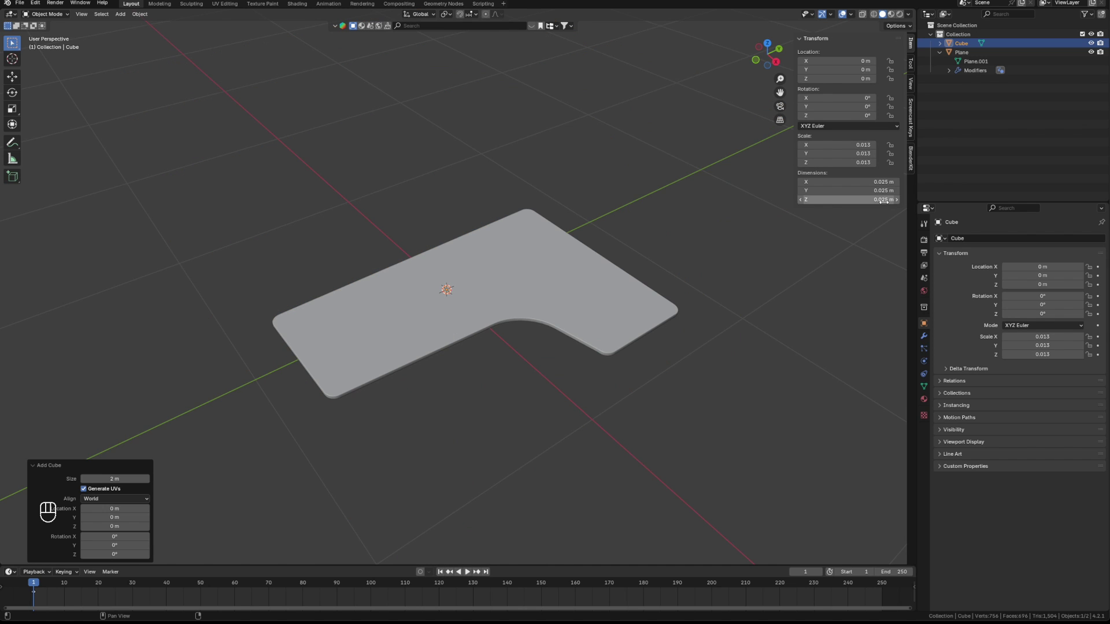
Step: Raise the small cube about 0.03 m along the Z axis so it sits on the tabletop's upper surface
key(KP_7)
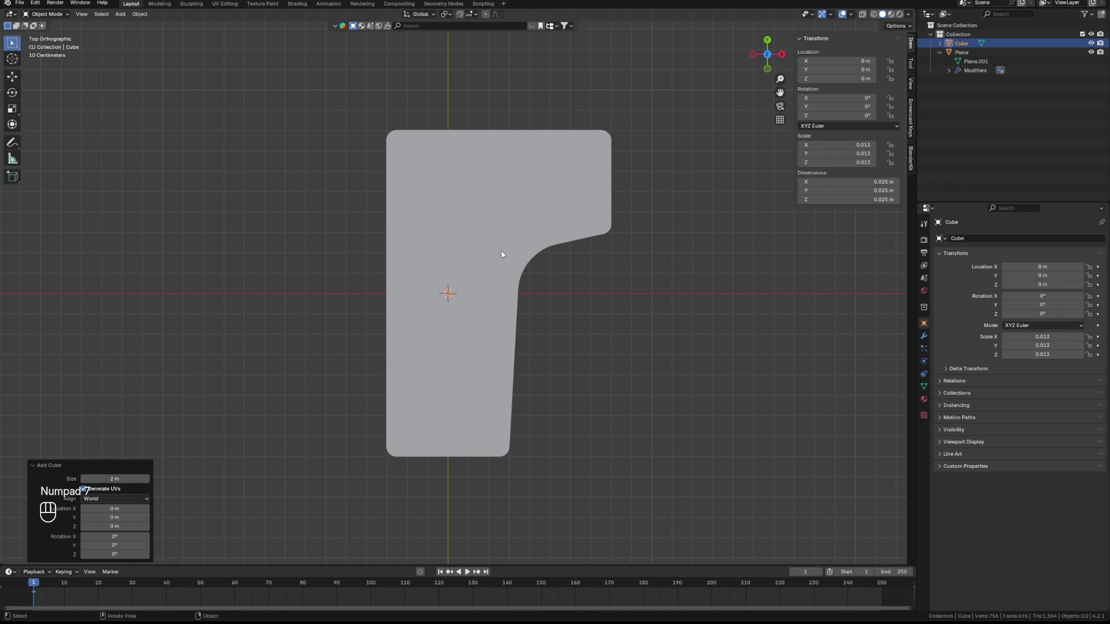
alt+middle_drag(515, 397, 511, 296)
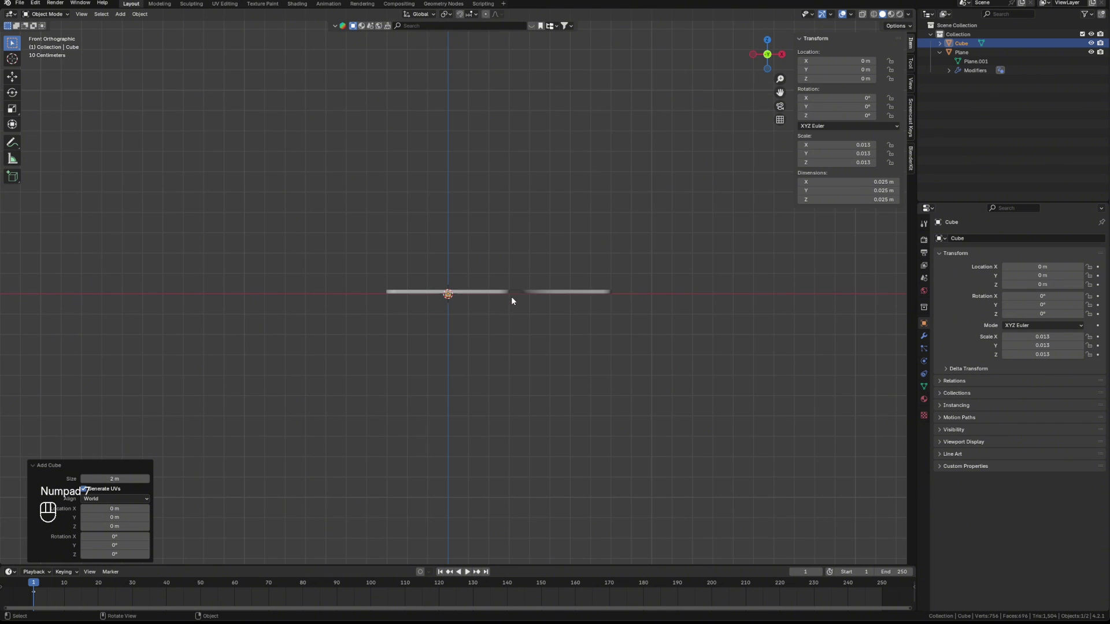
scroll(493, 311, up, 9)
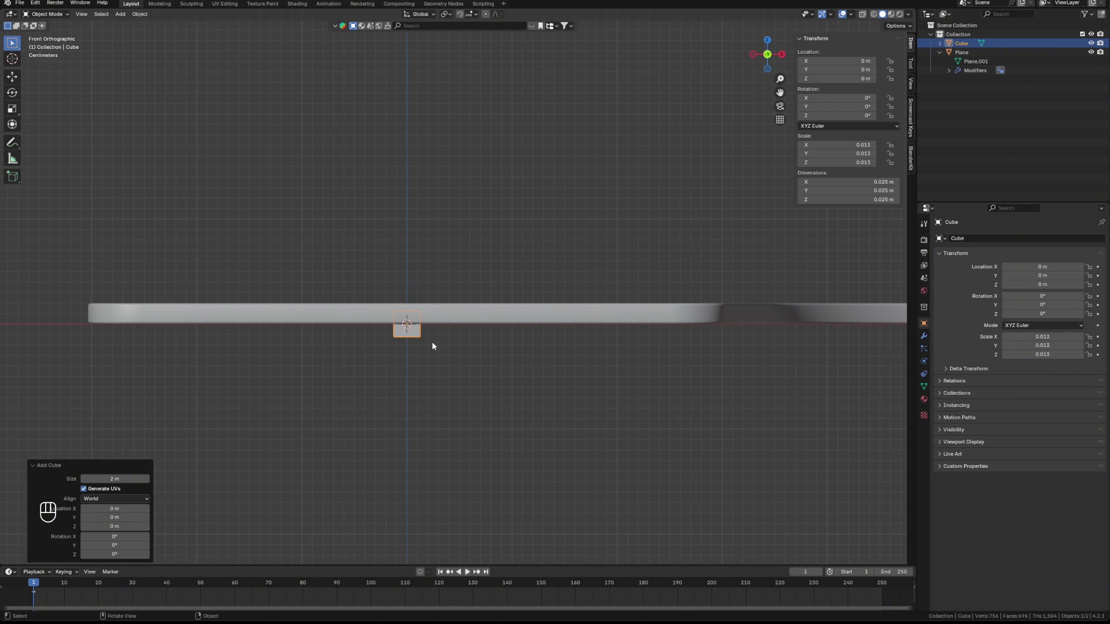
key(g)
key(z)
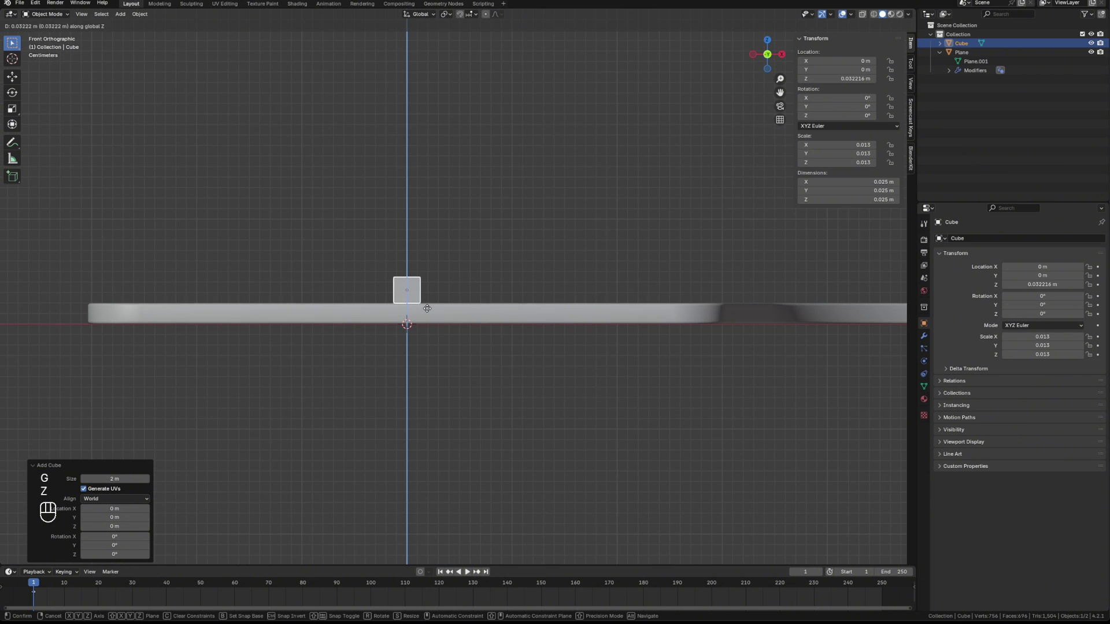
click(424, 310)
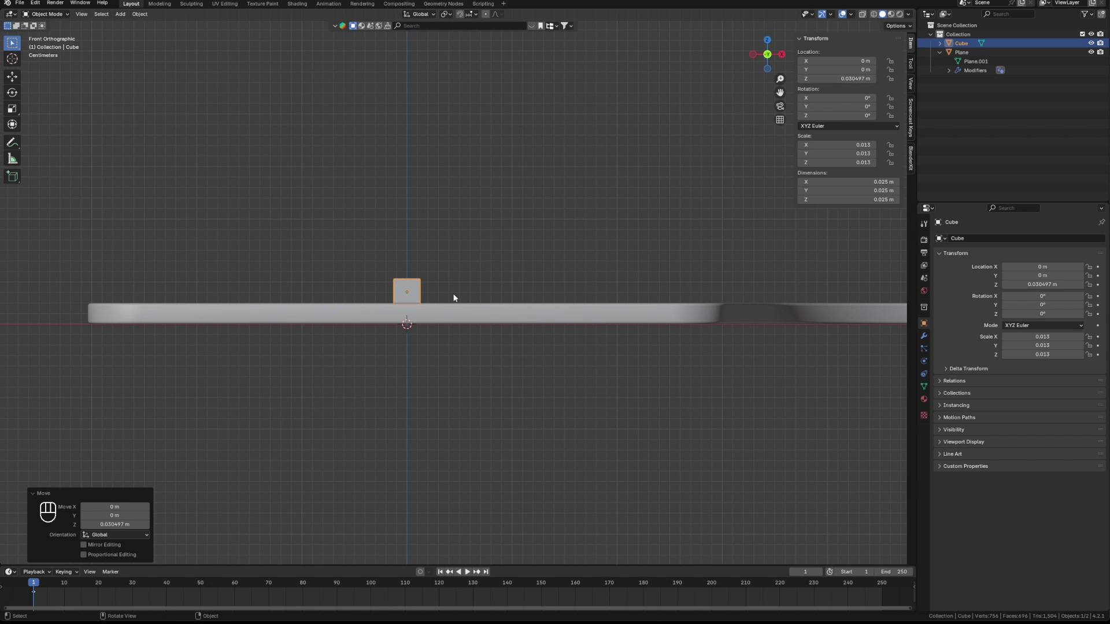
Step: Place the small cube near the free end of the long section, at about X -0.17 m and Y -0.63 m
key(alt)
alt+middle_drag(461, 378, 475, 366)
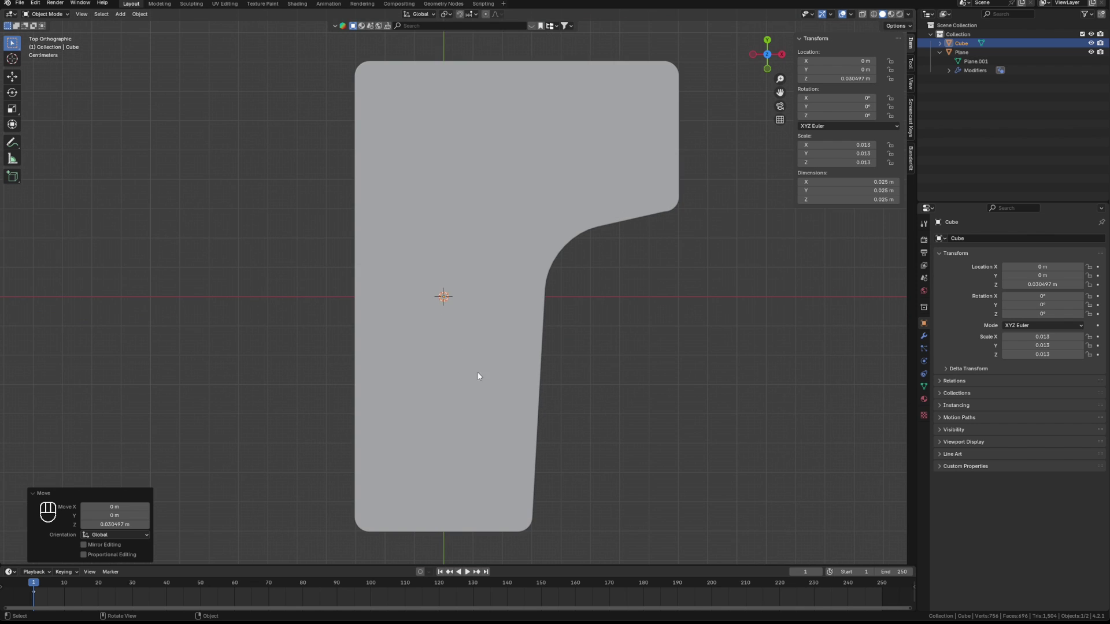
key(g)
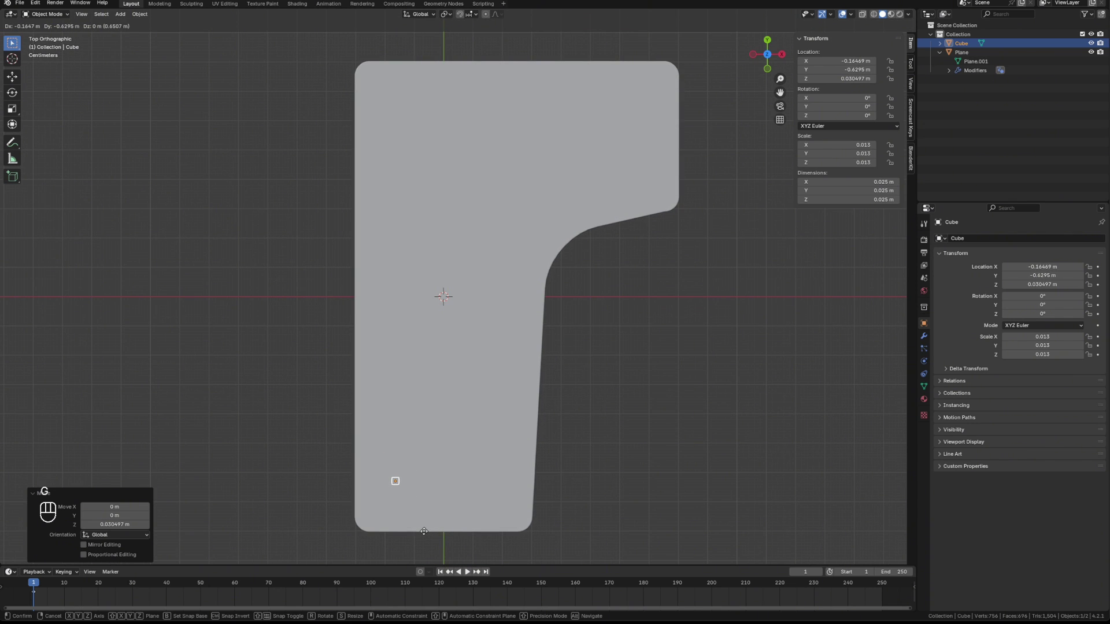
click(422, 534)
Step: Add a Mirror modifier to the small cube
key(KP_Decimal)
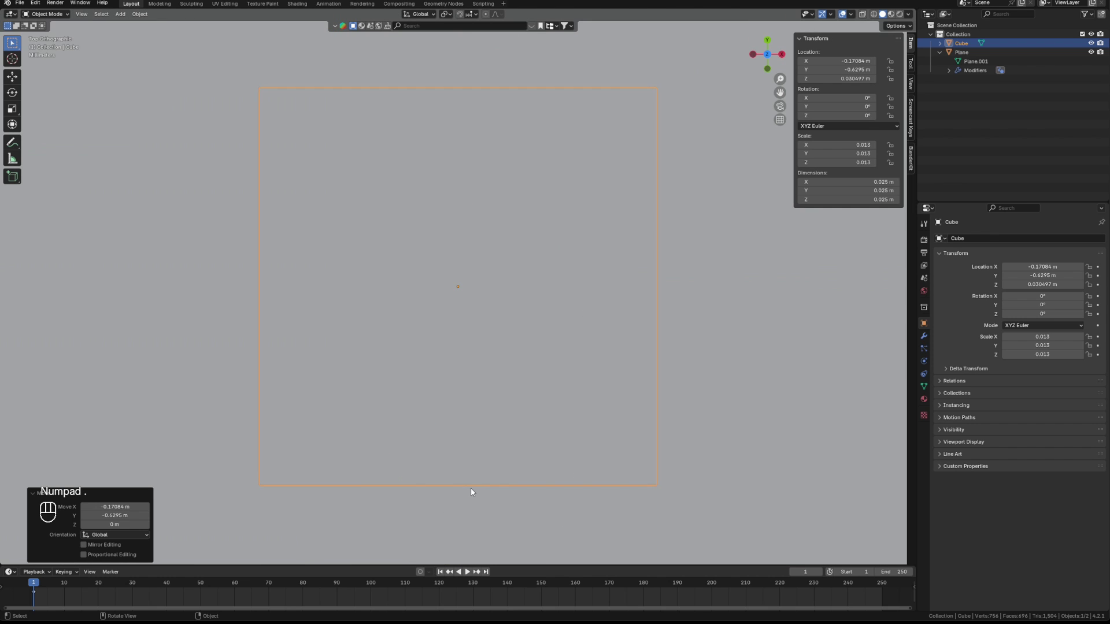
scroll(652, 384, down, 5)
middle_drag(652, 384, 785, 280)
scroll(575, 320, down, 10)
key(Tab)
click(919, 337)
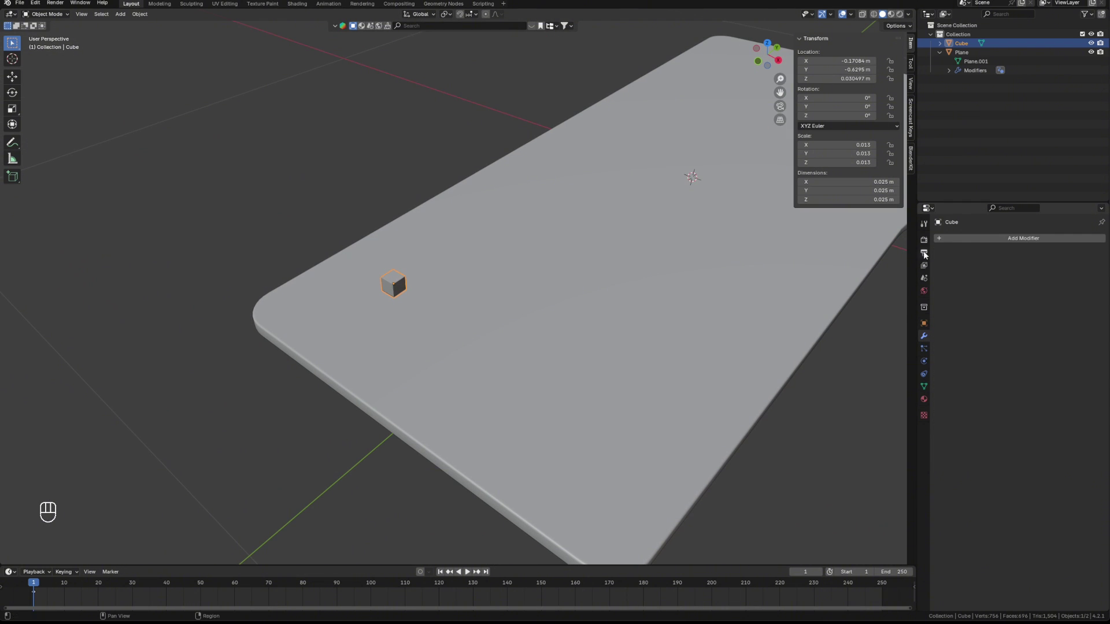
click(967, 238)
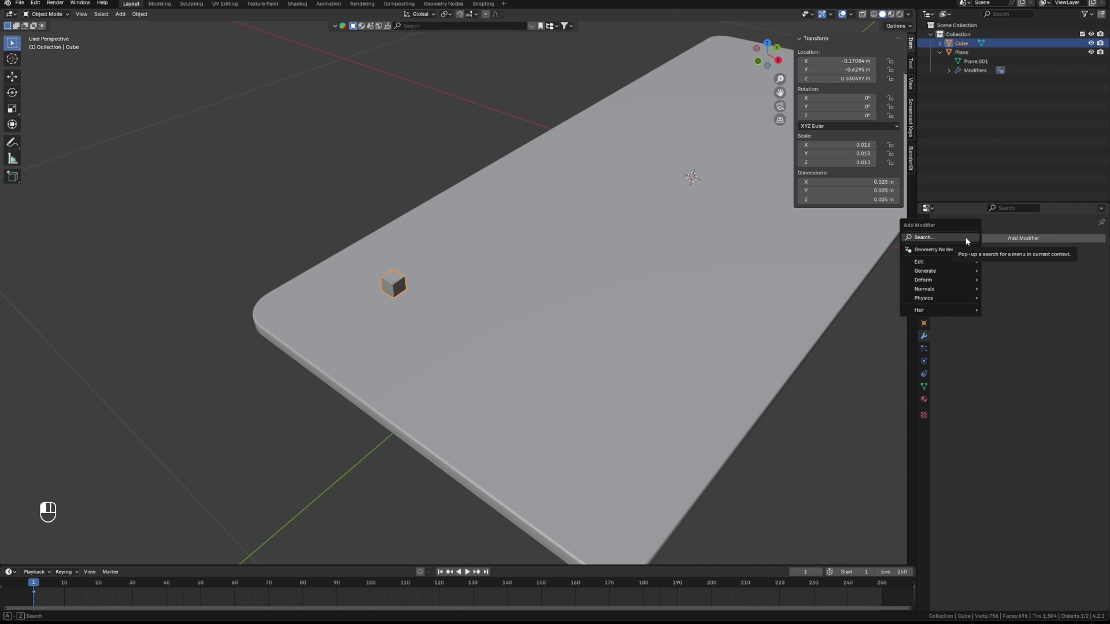
click(941, 237)
text(mir)
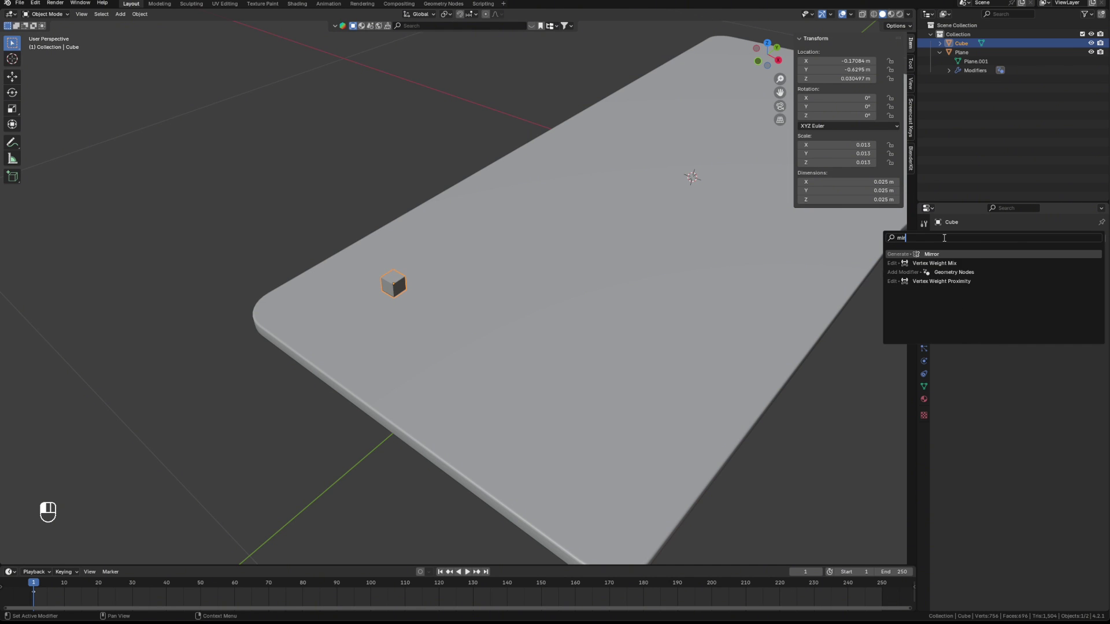
click(928, 255)
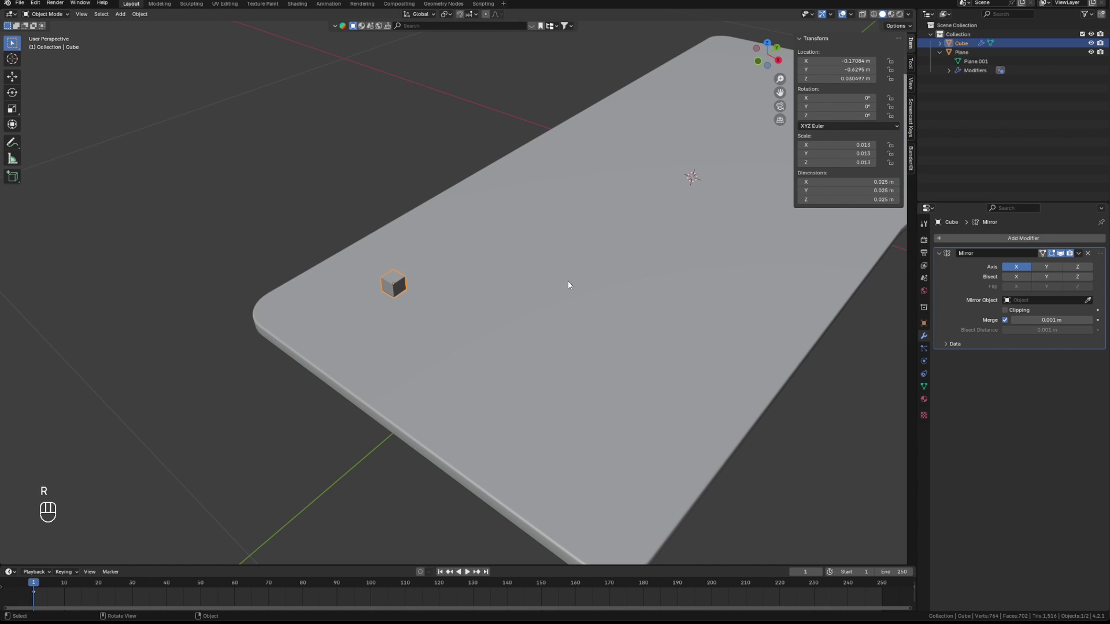
Step: Set the small cube's Mirror modifier to the X and Y axes, with the tabletop Plane as the mirror object
middle_drag(688, 285, 992, 265)
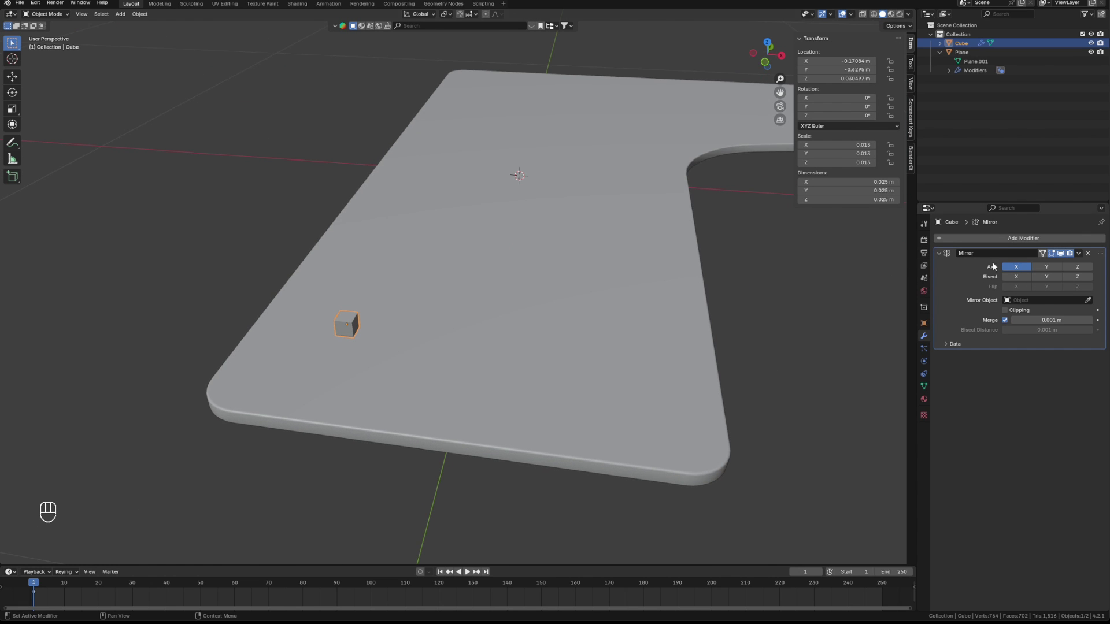
middle_drag(726, 302, 699, 297)
click(1088, 301)
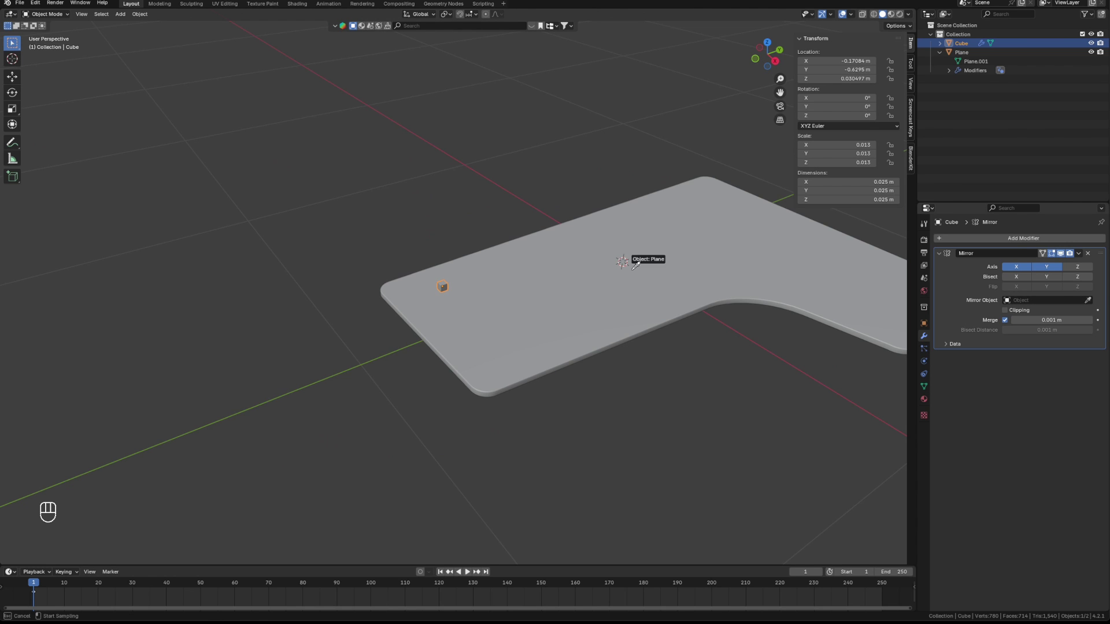
click(625, 266)
middle_drag(637, 319, 606, 248)
key(ctrl+z)
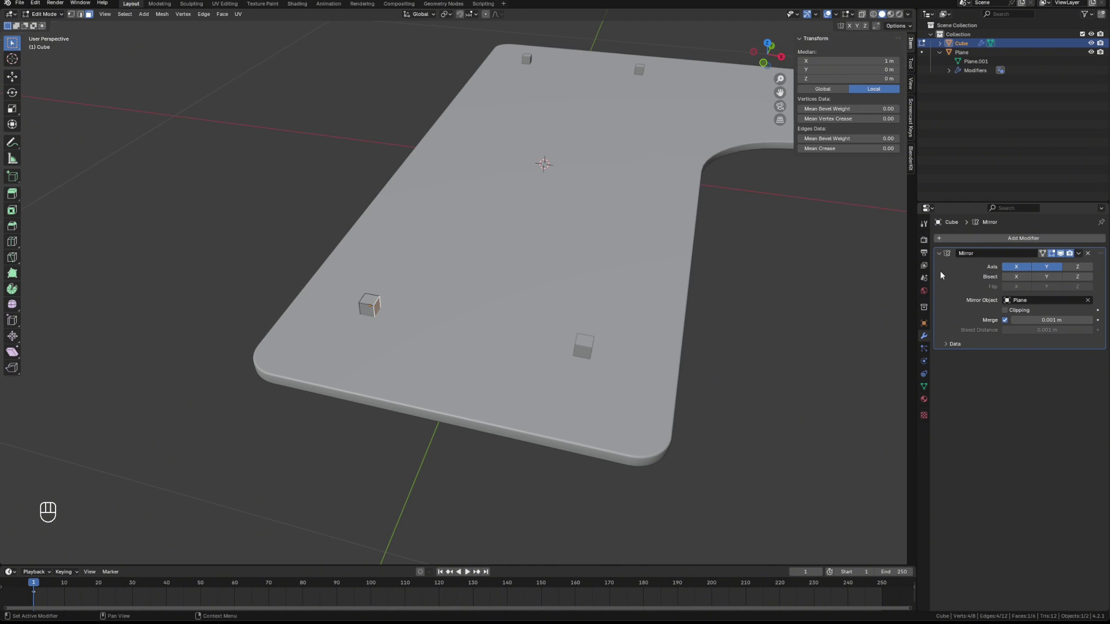
Step: Return to Object Mode and enable Clipping on the cube's Mirror modifier
key(Tab)
middle_drag(657, 371, 519, 167)
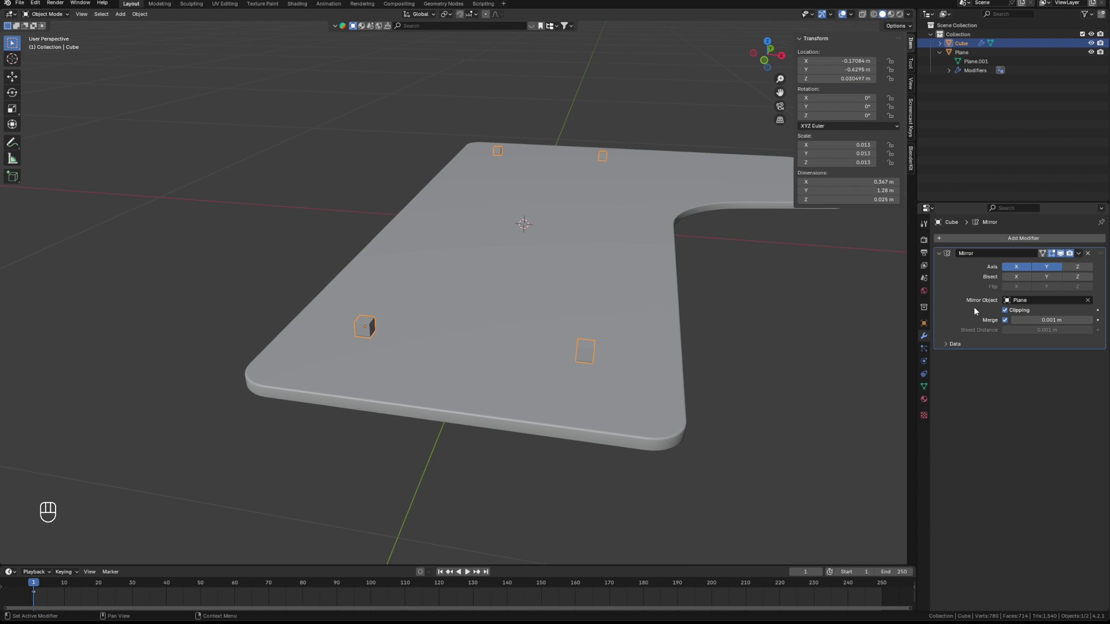
middle_drag(509, 323, 901, 328)
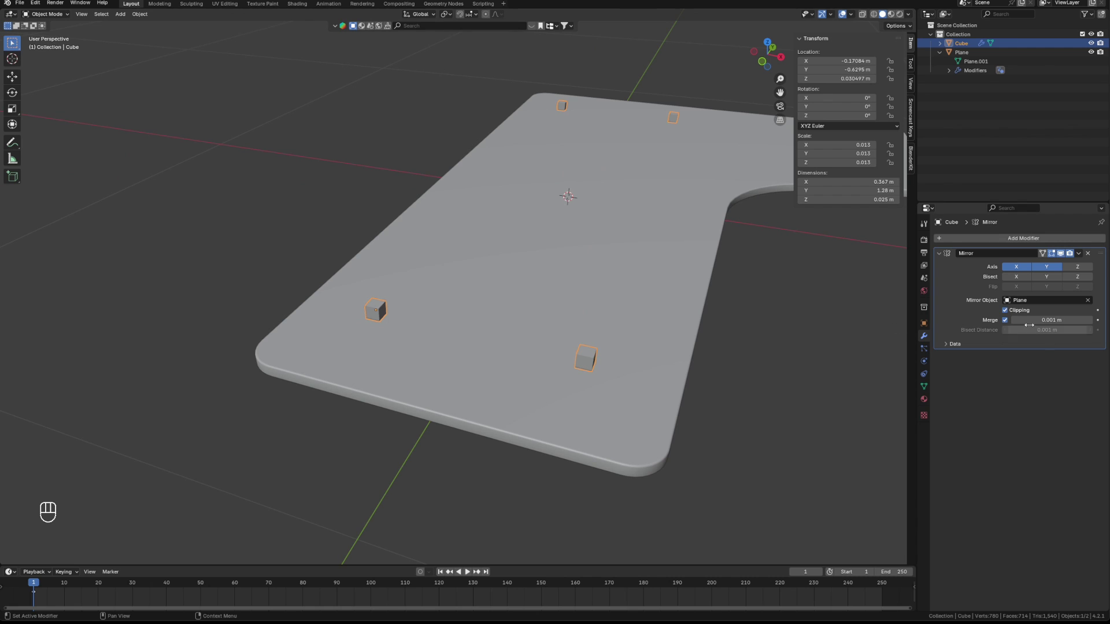
middle_drag(833, 355, 525, 337)
Step: Extrude the cube's inner X-facing side up to the mirror centre line to form the frame's short end bar
key(Tab)
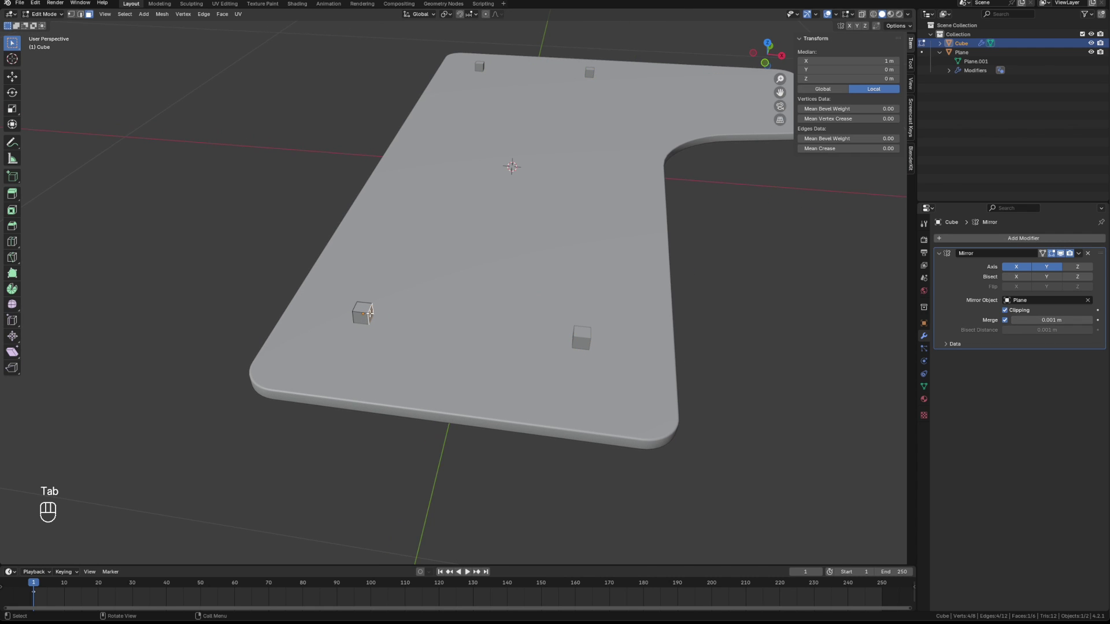
key(e)
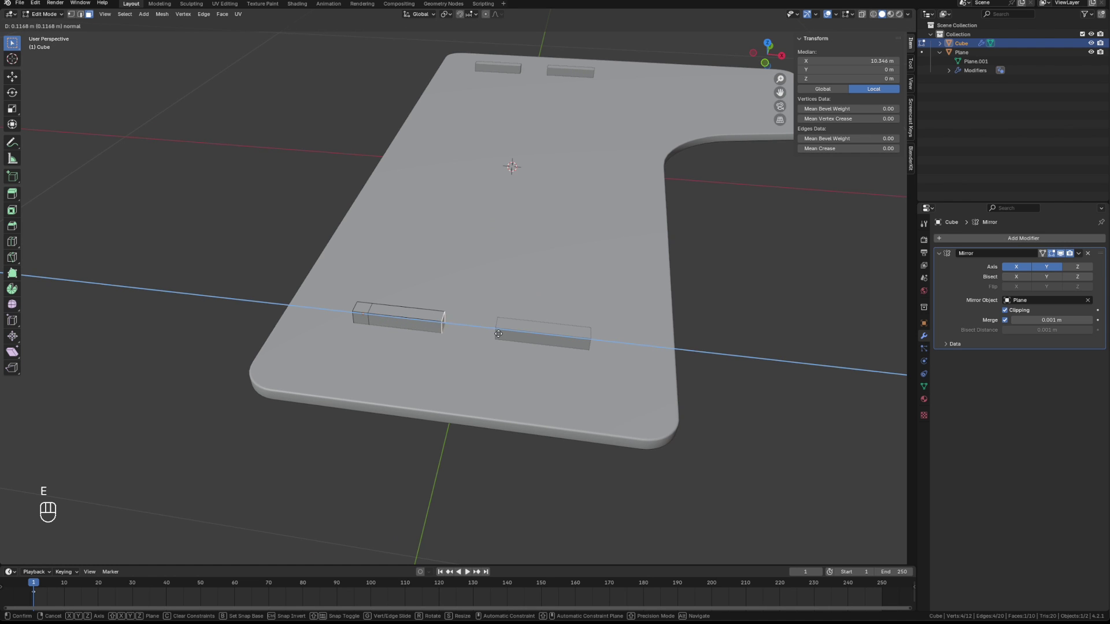
click(623, 340)
middle_drag(461, 255, 643, 223)
Step: Extrude the cube's Y-facing side about 0.69 m to the mirror centre to form the outer long rails
click(560, 393)
middle_drag(569, 373, 486, 314)
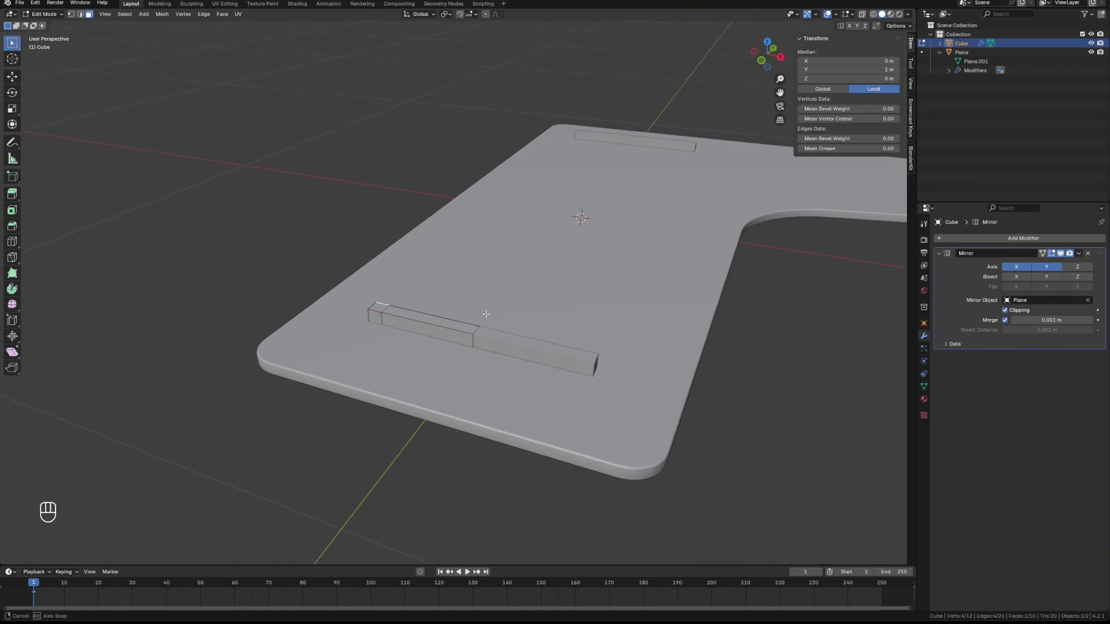
key(e)
click(640, 114)
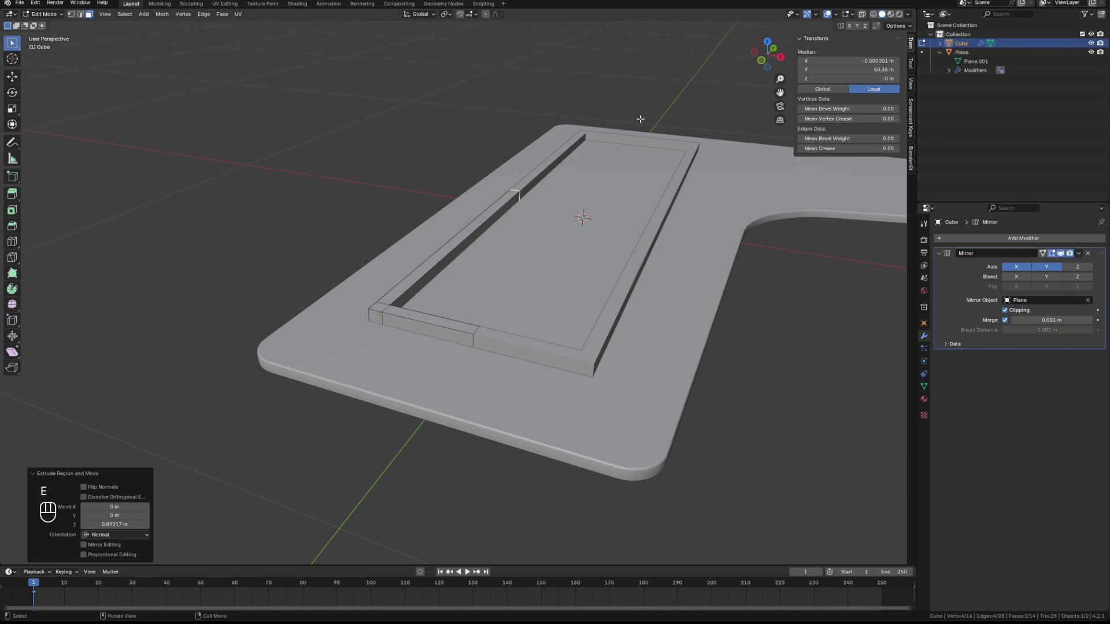
Step: Add two loop cuts across the short end bar, spaced about one rail width apart between the corner and the centre line
middle_drag(641, 113, 478, 318)
scroll(538, 247, up, 6)
scroll(549, 242, down, 3)
scroll(585, 227, down, 4)
scroll(461, 308, up, 2)
middle_drag(341, 313, 352, 340)
shift+middle_drag(273, 346, 485, 346)
scroll(486, 347, up, 4)
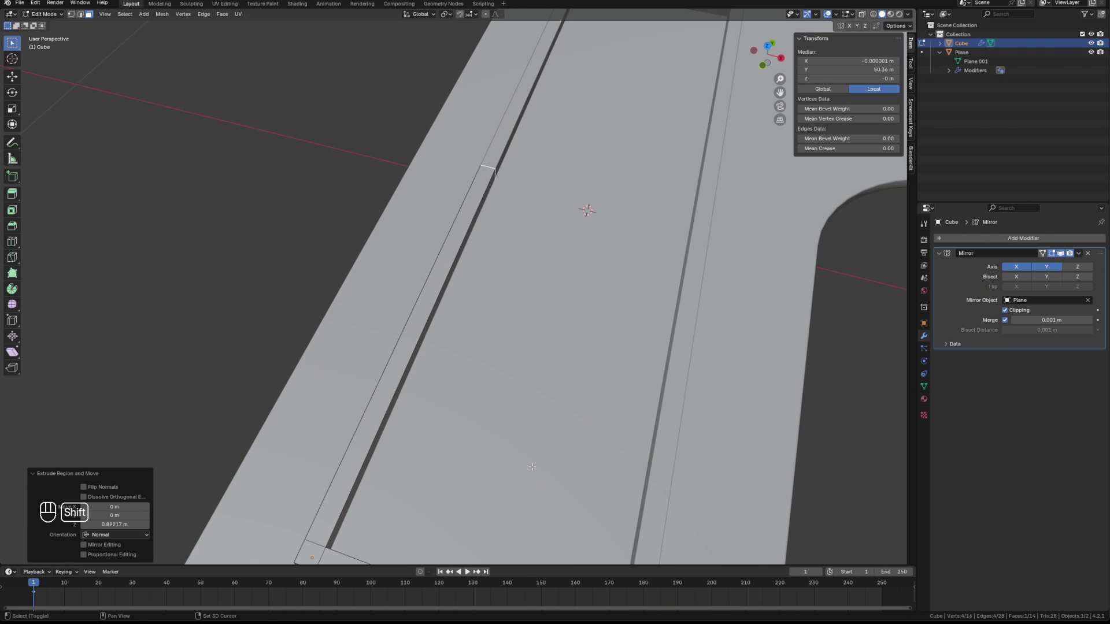
shift+middle_drag(520, 439, 446, 368)
key(ctrl+r)
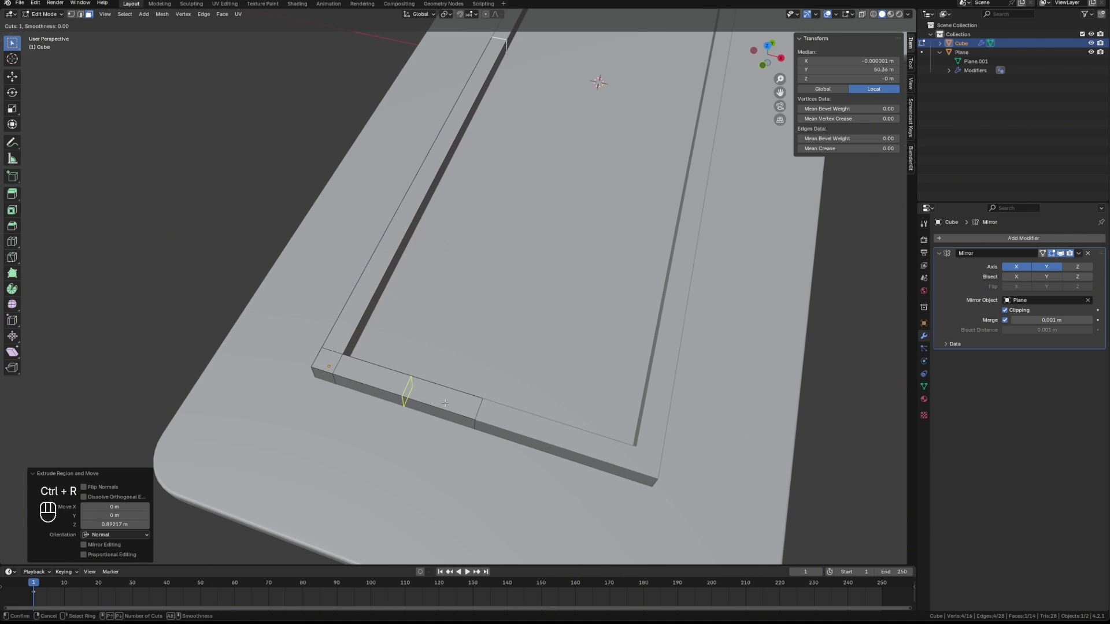
click(405, 397)
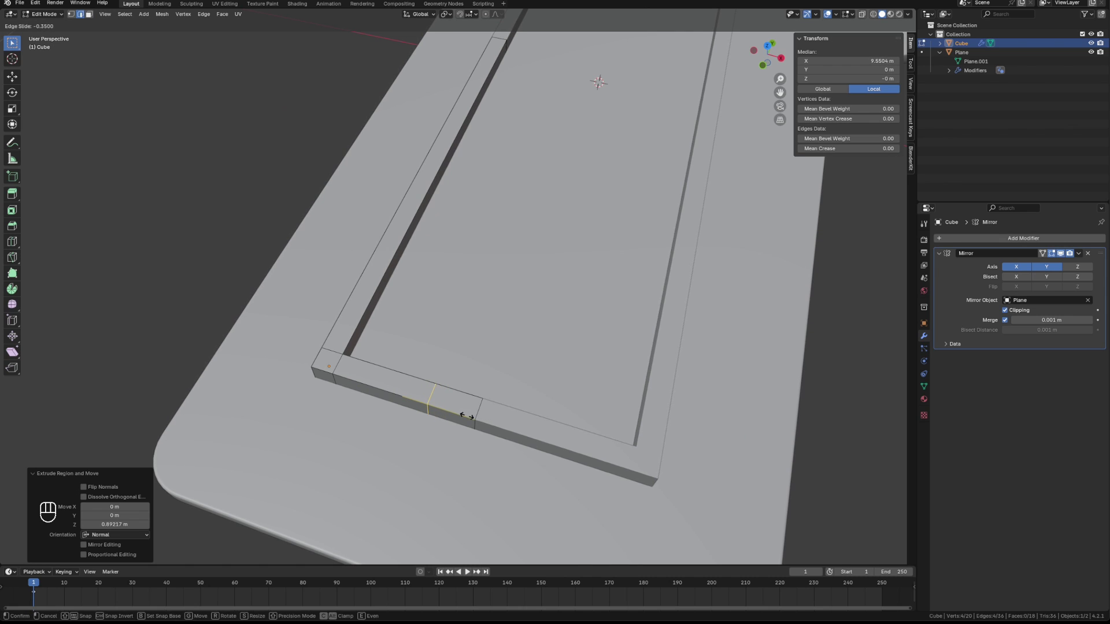
click(461, 415)
key(ctrl+r)
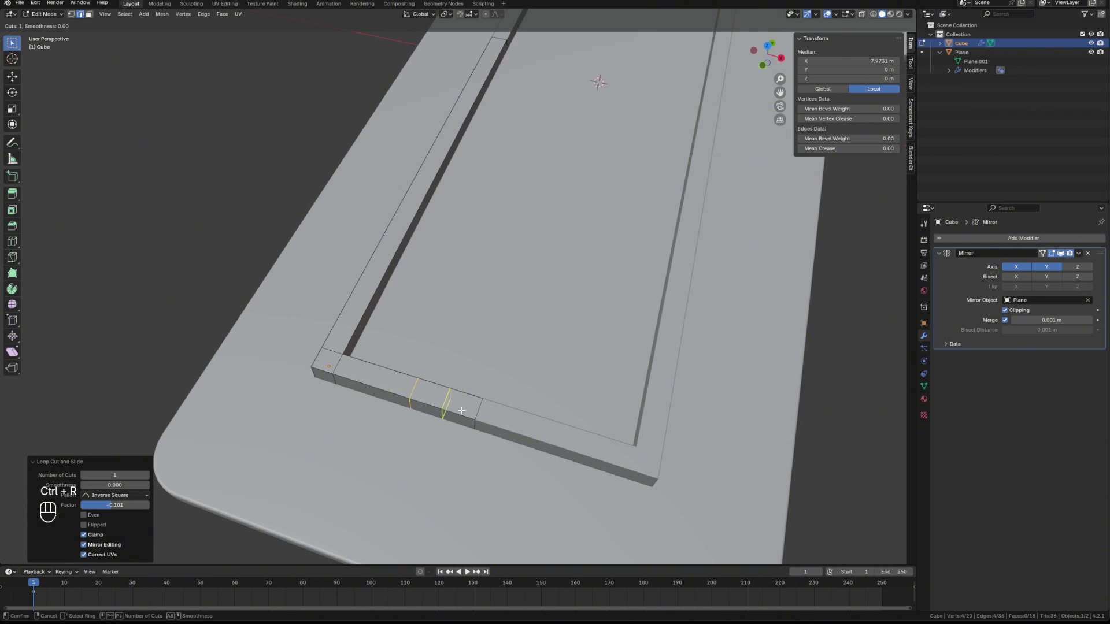
click(467, 409)
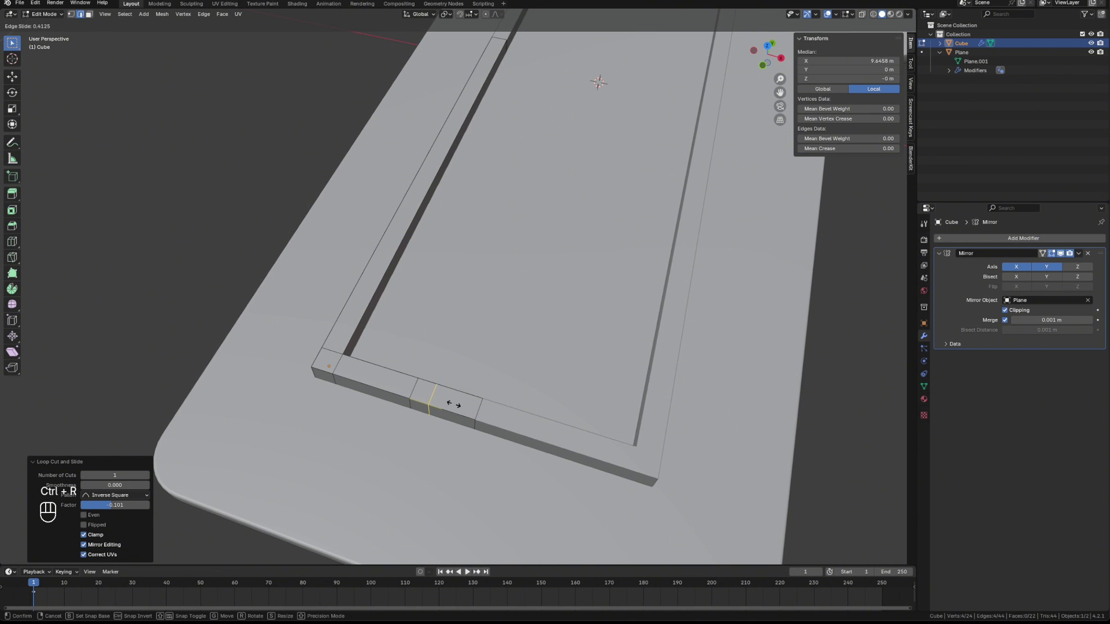
click(455, 404)
Step: Extrude the end bar's inner face between the two cuts about 0.73 m to the mirror centre, forming the inner long rails
middle_drag(455, 404, 427, 345)
click(439, 343)
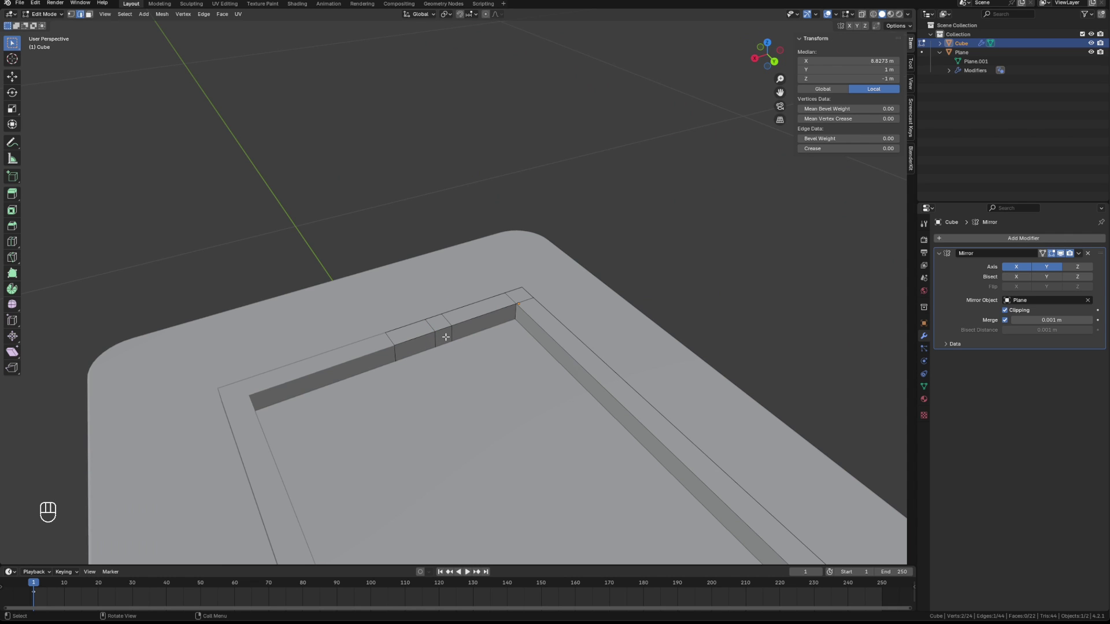
key(3)
click(443, 334)
middle_drag(443, 334, 553, 355)
scroll(554, 355, down, 3)
key(e)
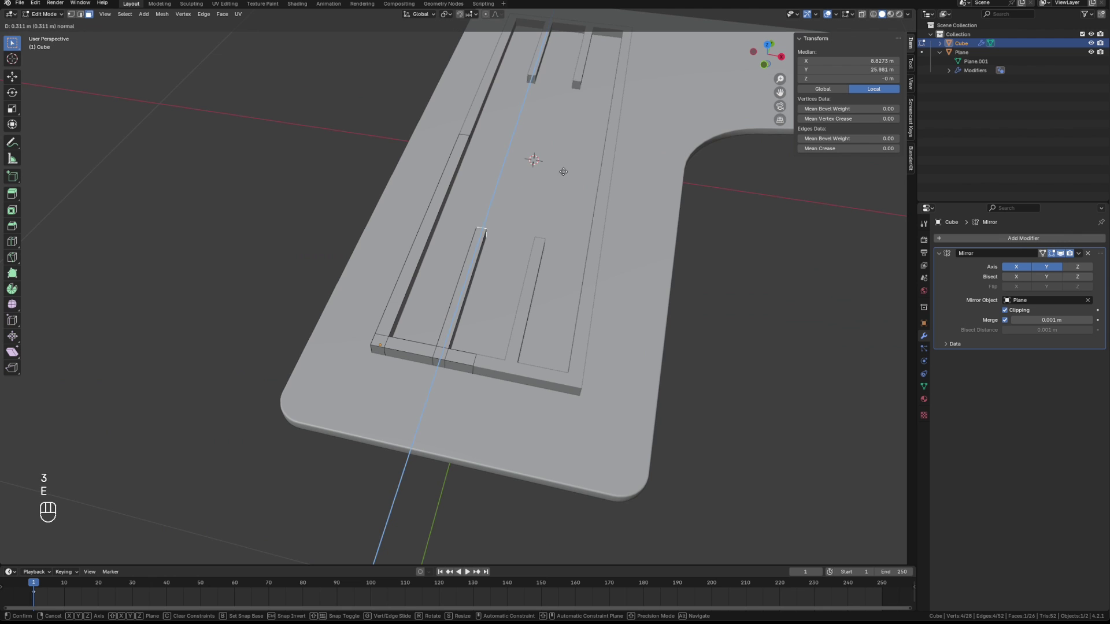
click(626, 179)
Step: Add two closely spaced loop cuts across the inner long rail near the end bar
middle_drag(634, 262, 674, 226)
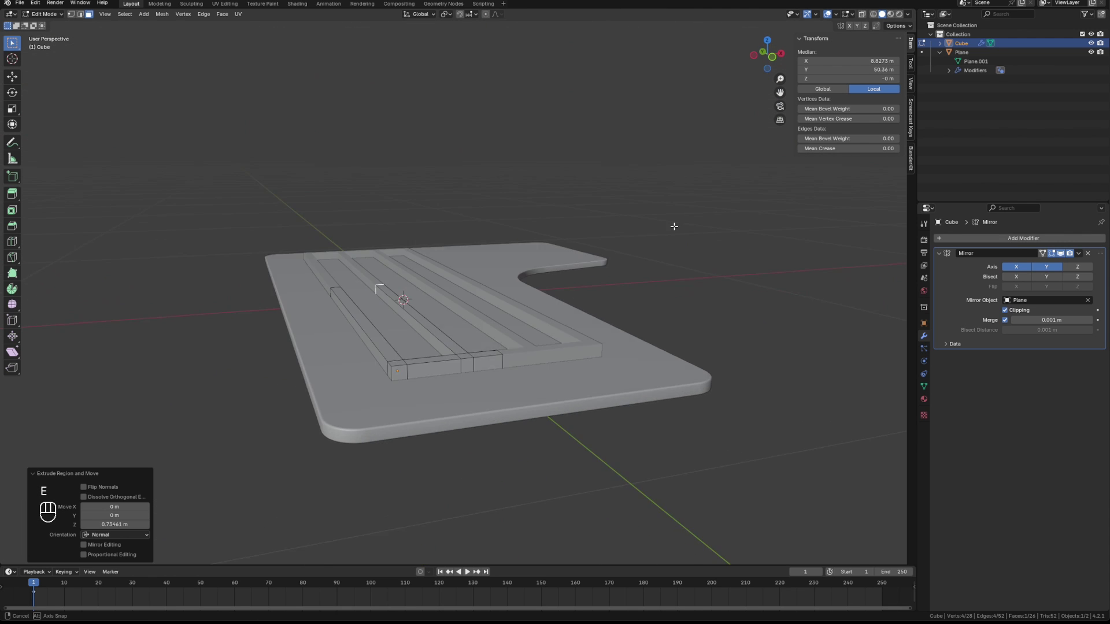
scroll(574, 283, down, 3)
scroll(574, 282, up, 2)
middle_drag(601, 271, 490, 322)
scroll(647, 415, up, 5)
scroll(648, 415, down, 4)
scroll(794, 444, up, 3)
scroll(399, 509, up, 3)
shift+middle_drag(418, 503, 473, 199)
shift+middle_drag(376, 255, 471, 244)
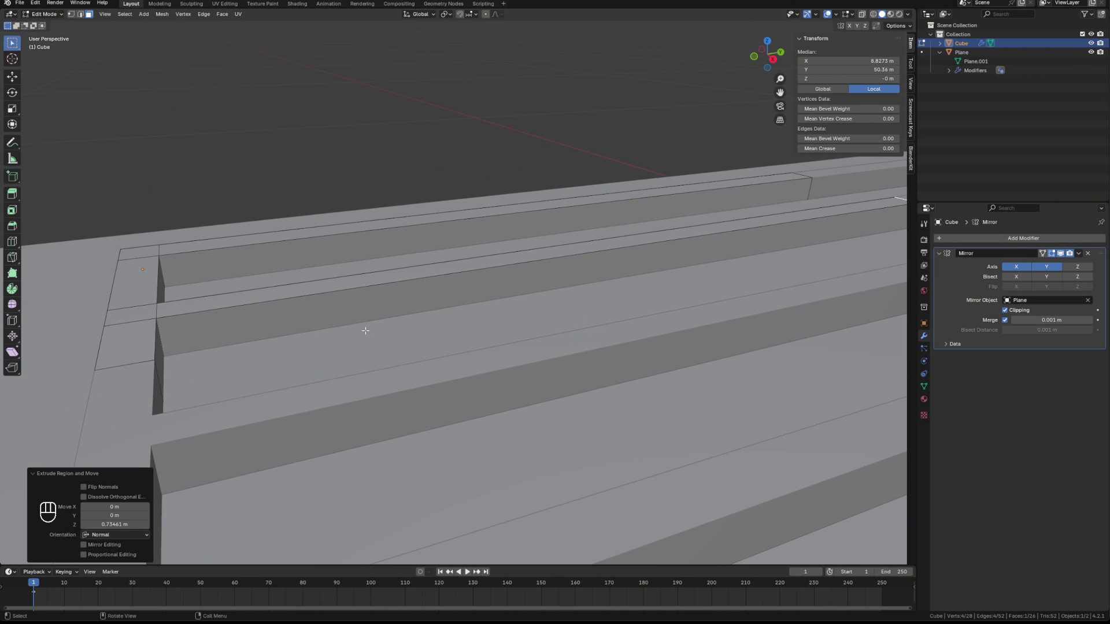
click(351, 297)
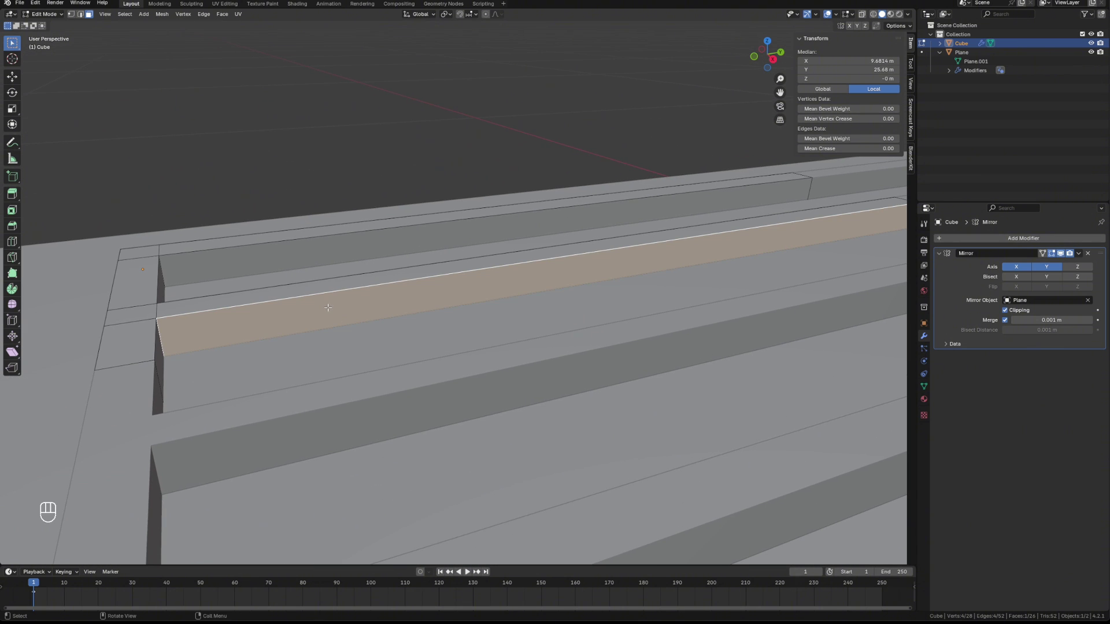
key(ctrl+r)
click(373, 309)
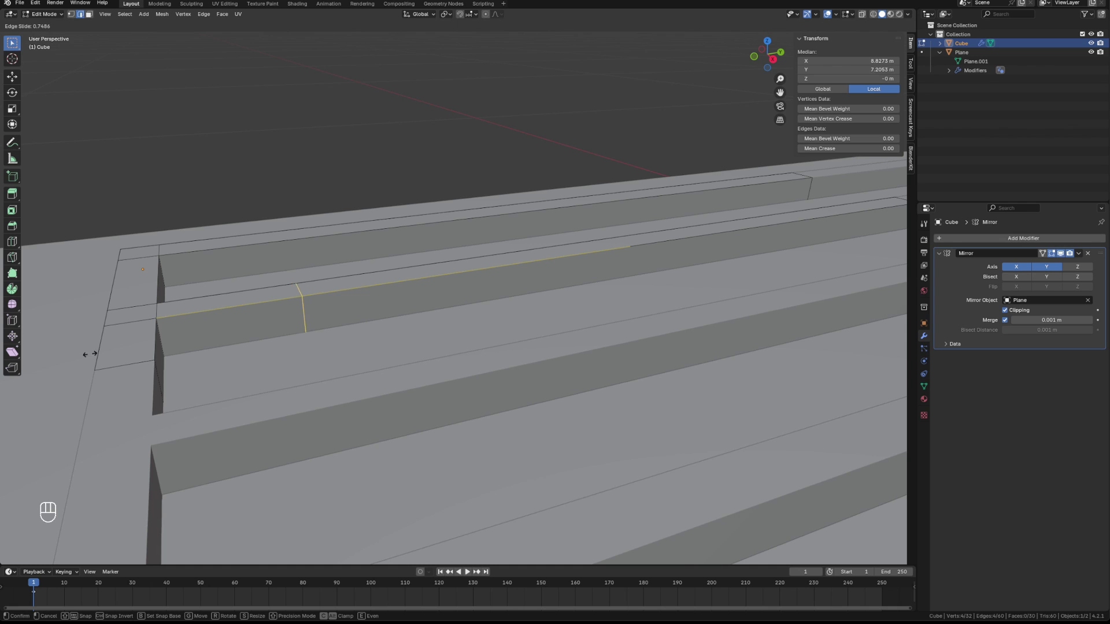
click(124, 352)
key(ctrl+r)
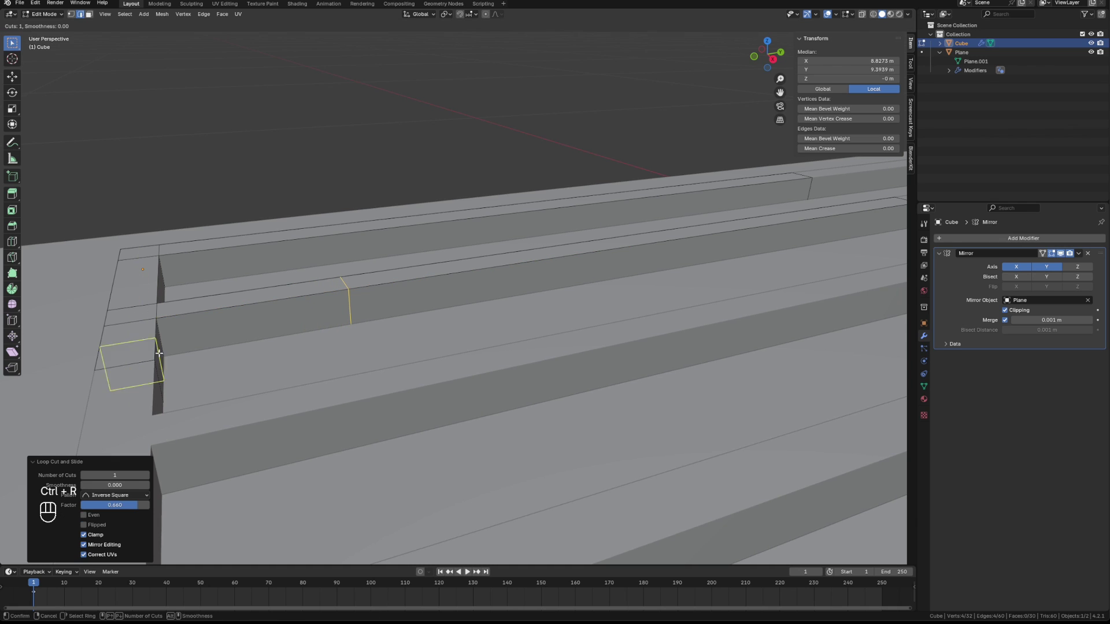
click(283, 320)
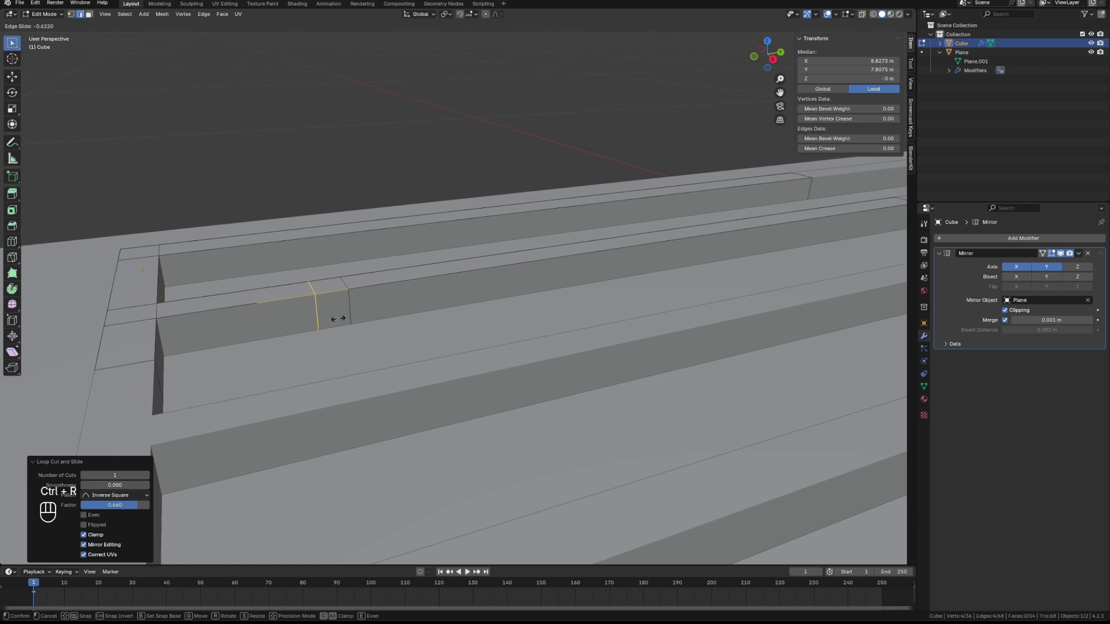
click(344, 316)
Step: Extrude the inner rail's face between the new cuts about 0.12 m to the centre line, forming a crossbar
key(3)
key(4)
click(339, 316)
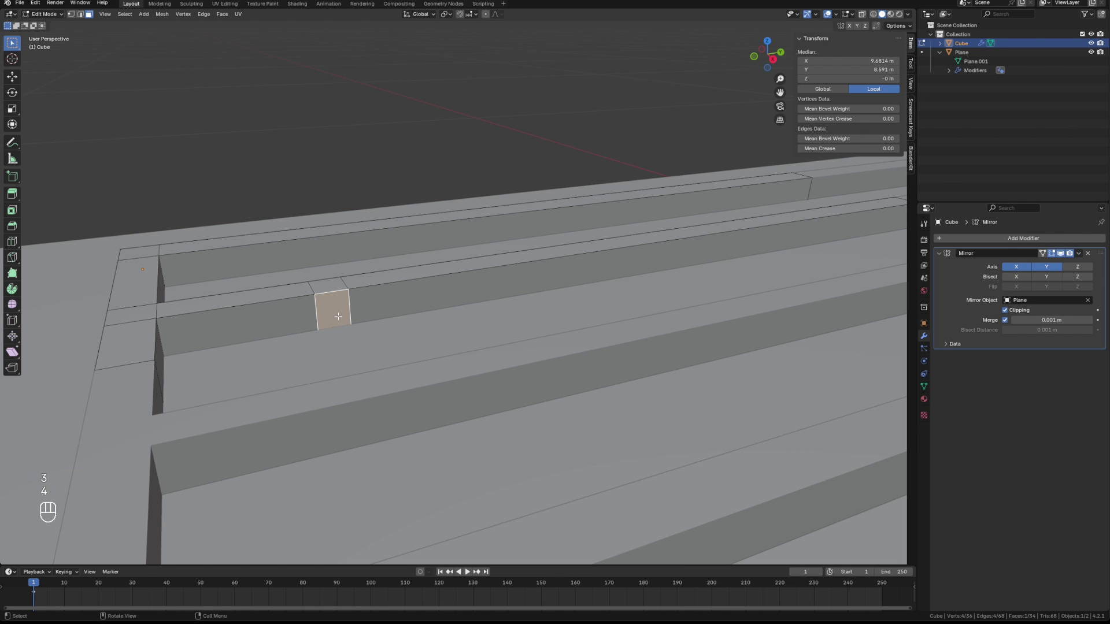
key(e)
click(366, 354)
Step: Select all the frame's geometry with X-ray on in top view and move it about 0.10 m along negative Y
middle_drag(366, 354, 479, 359)
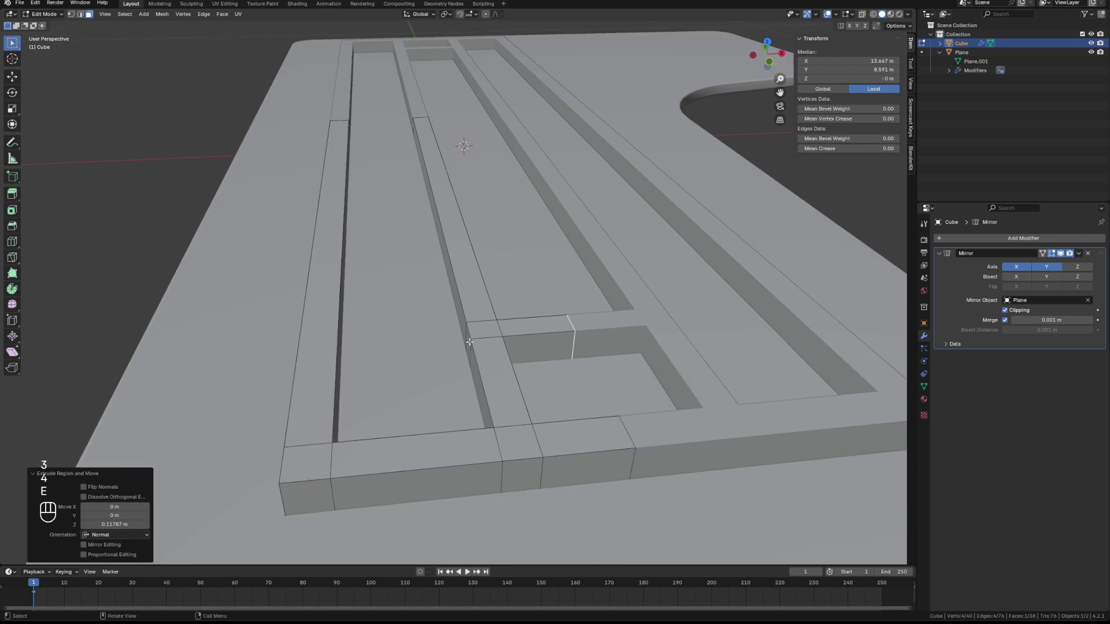
scroll(540, 247, down, 4)
middle_drag(541, 248, 508, 265)
shift+middle_drag(647, 208, 490, 364)
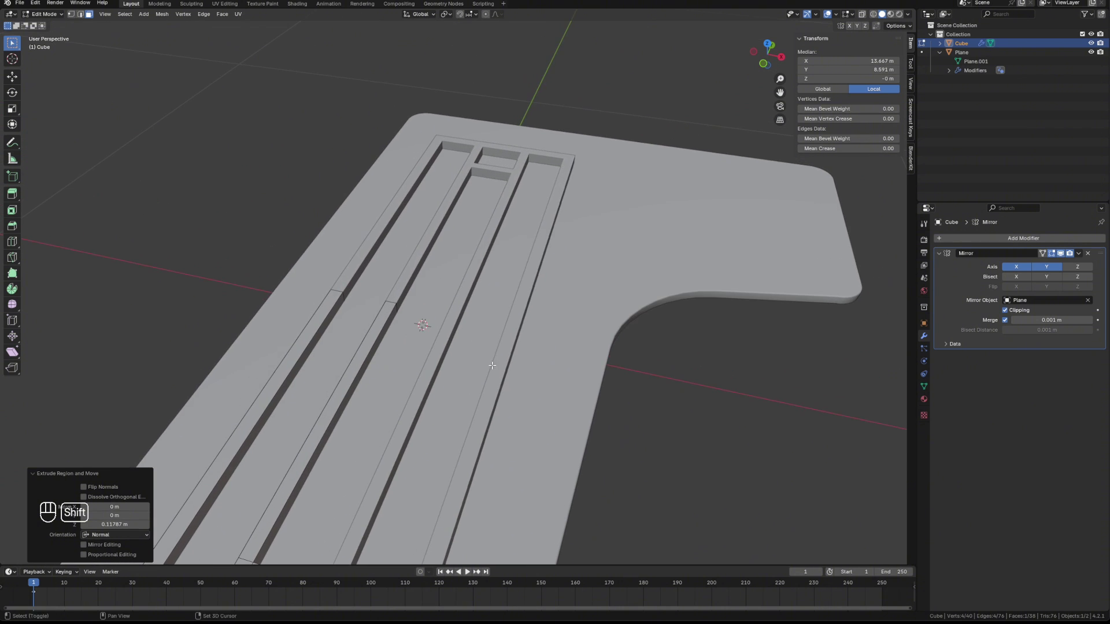
middle_drag(638, 315, 545, 305)
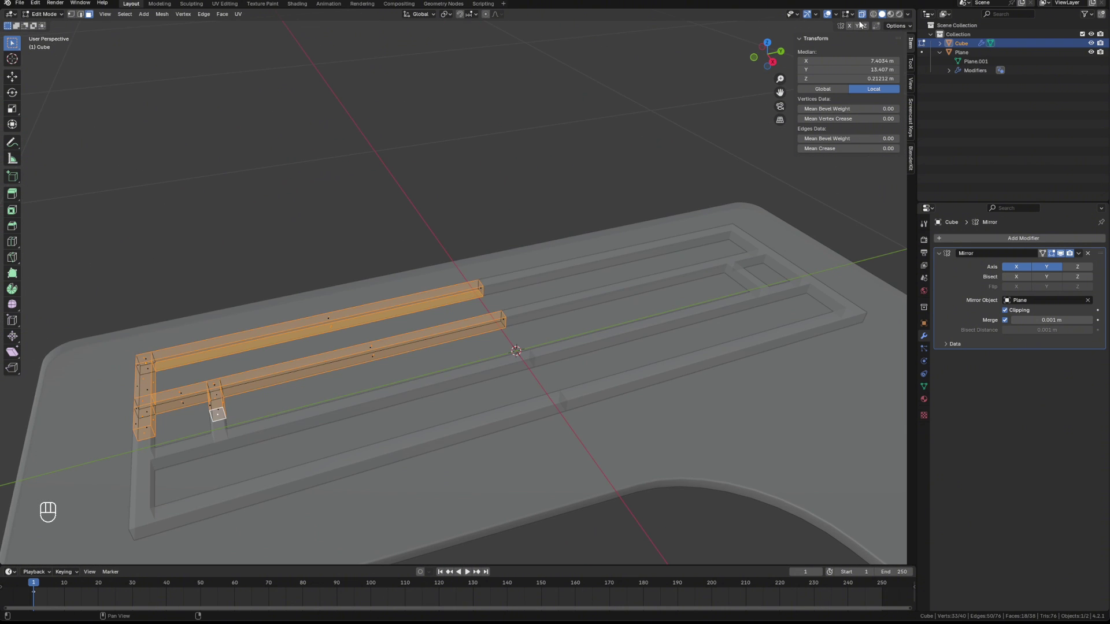
alt+middle_drag(350, 305, 310, 369)
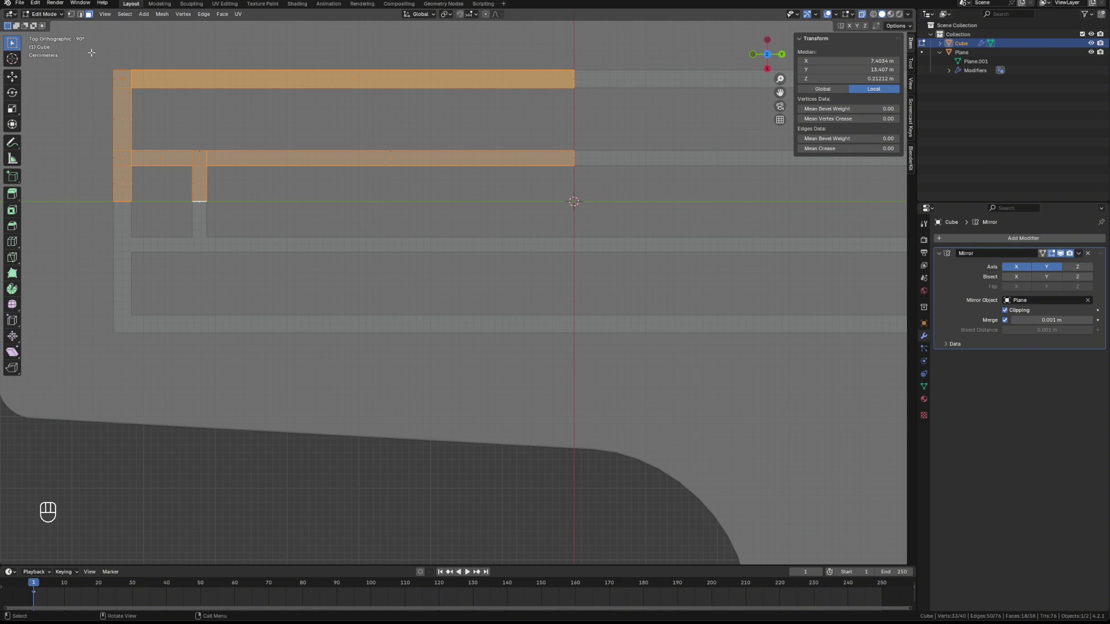
drag(91, 53, 255, 227)
scroll(277, 226, down, 3)
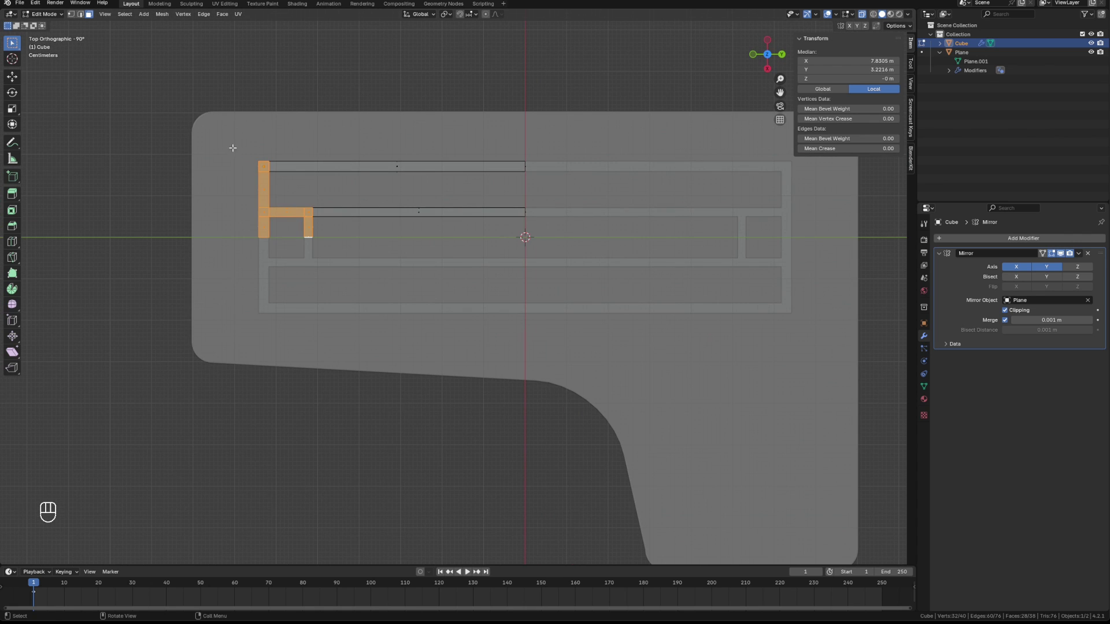
shift+drag(232, 148, 436, 229)
key(g)
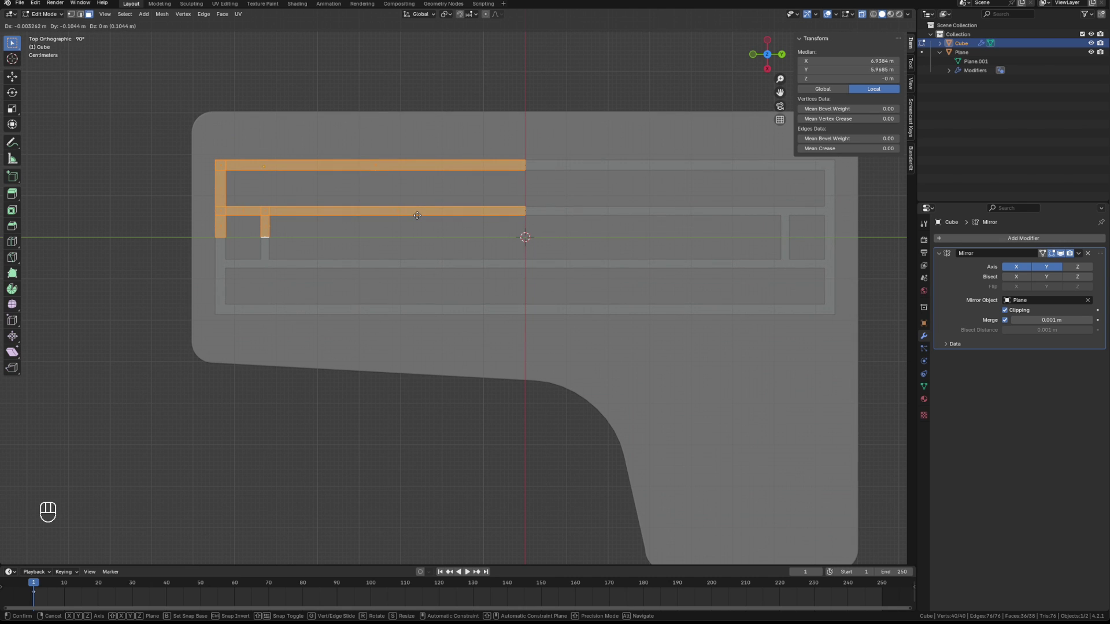
click(418, 215)
Step: Clear the selection and turn off X-ray display
middle_drag(527, 324, 655, 332)
scroll(671, 330, up, 3)
click(697, 345)
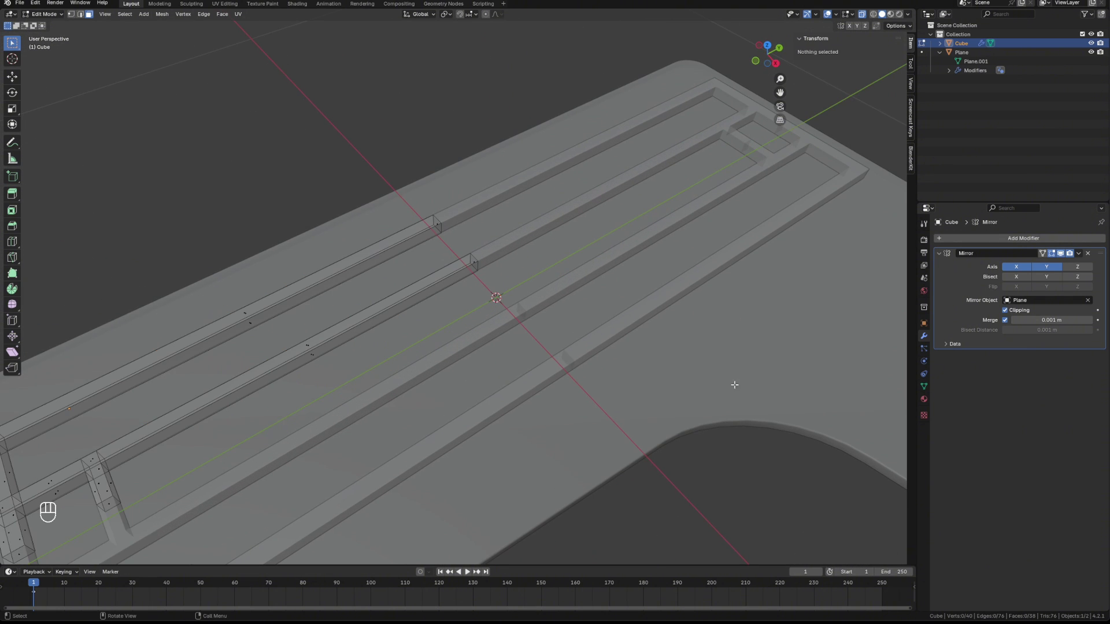
scroll(734, 385, down, 3)
click(862, 17)
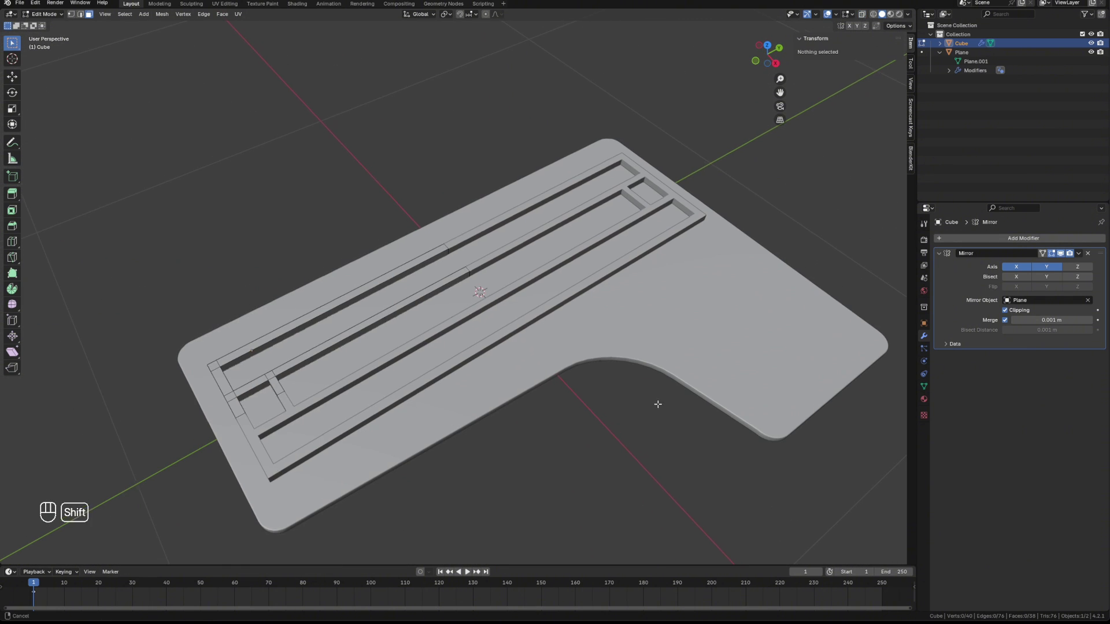
Step: Apply the frame's Mirror modifier in Object Mode and reopen the mesh in Edit Mode
shift+middle_drag(656, 401, 514, 226)
key(Tab)
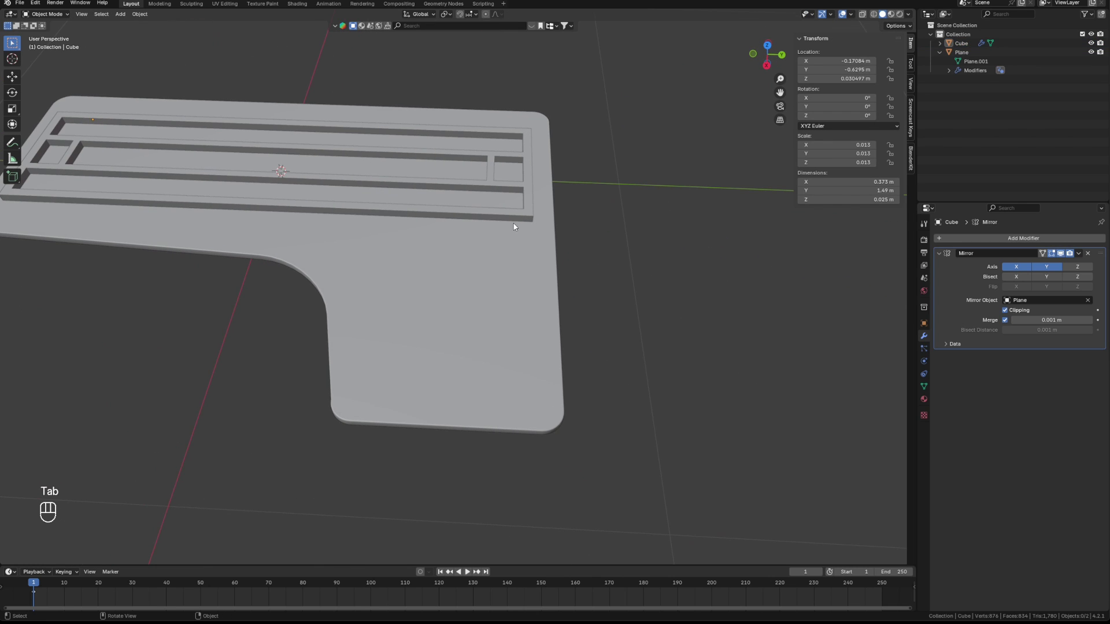
click(960, 43)
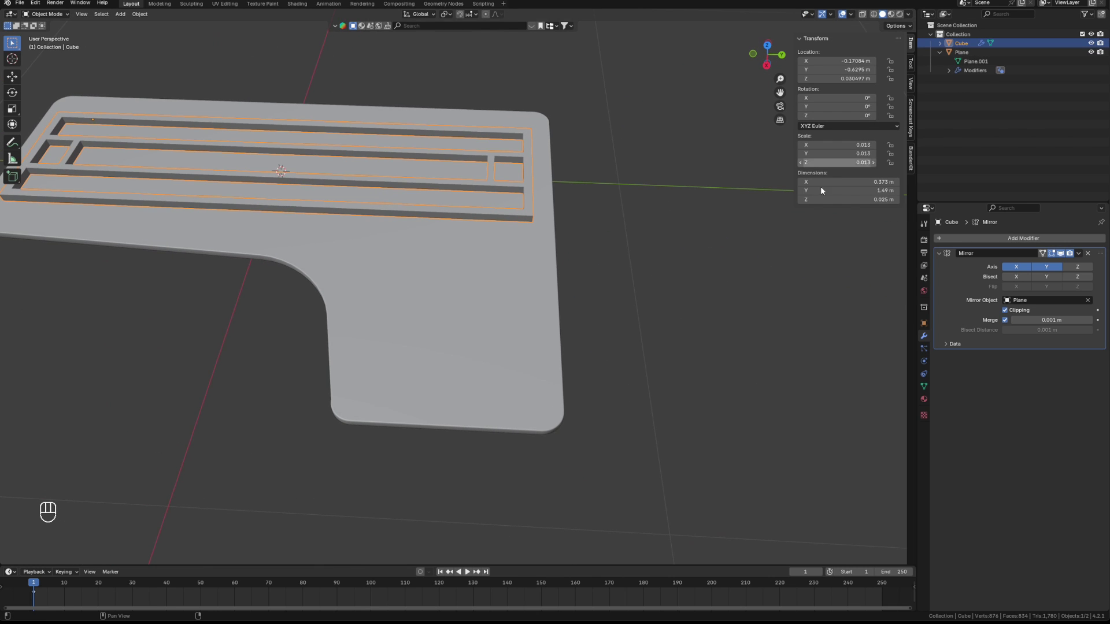
click(1079, 254)
click(1045, 262)
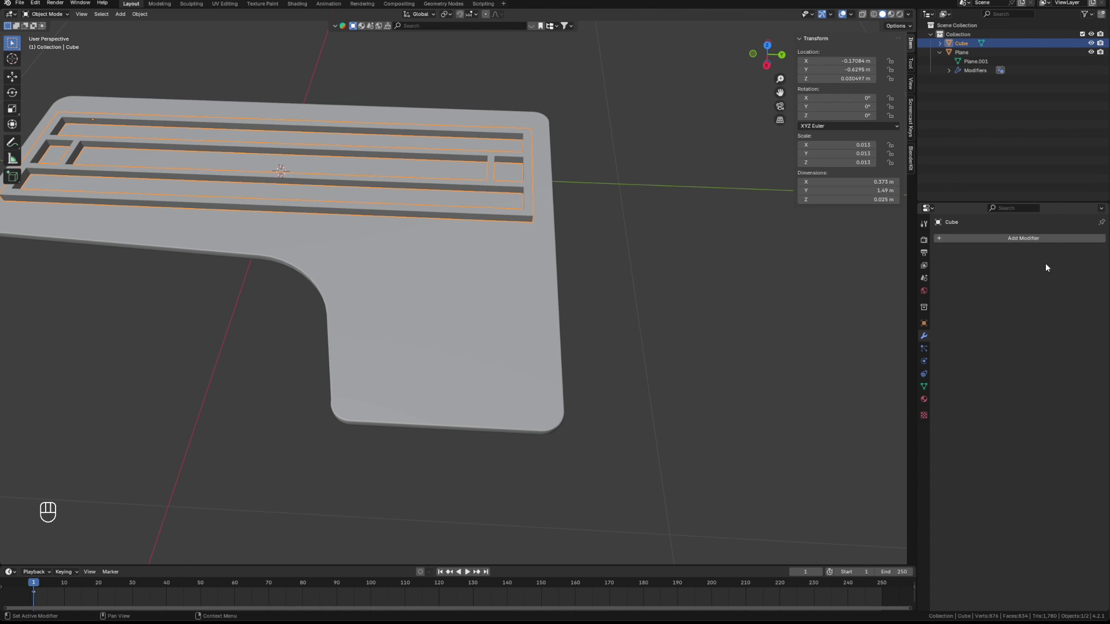
key(Tab)
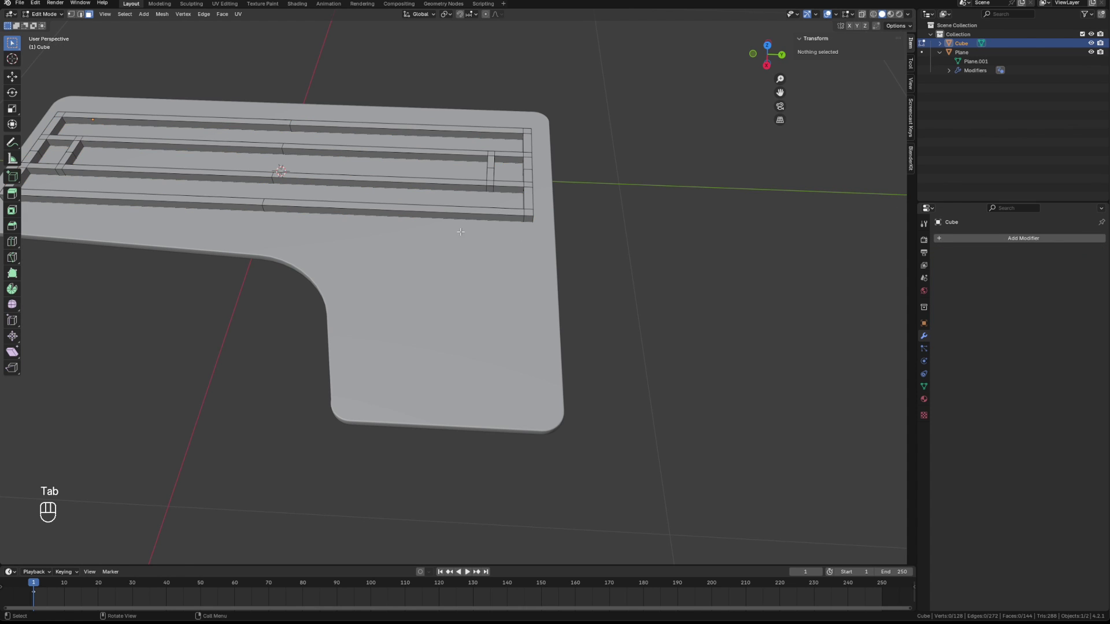
Step: Add two close-set loop cuts to the rail facing the desk's short wing, with slide factors of about -0.312 and -0.881
middle_drag(461, 232, 511, 235)
middle_drag(341, 134, 491, 229)
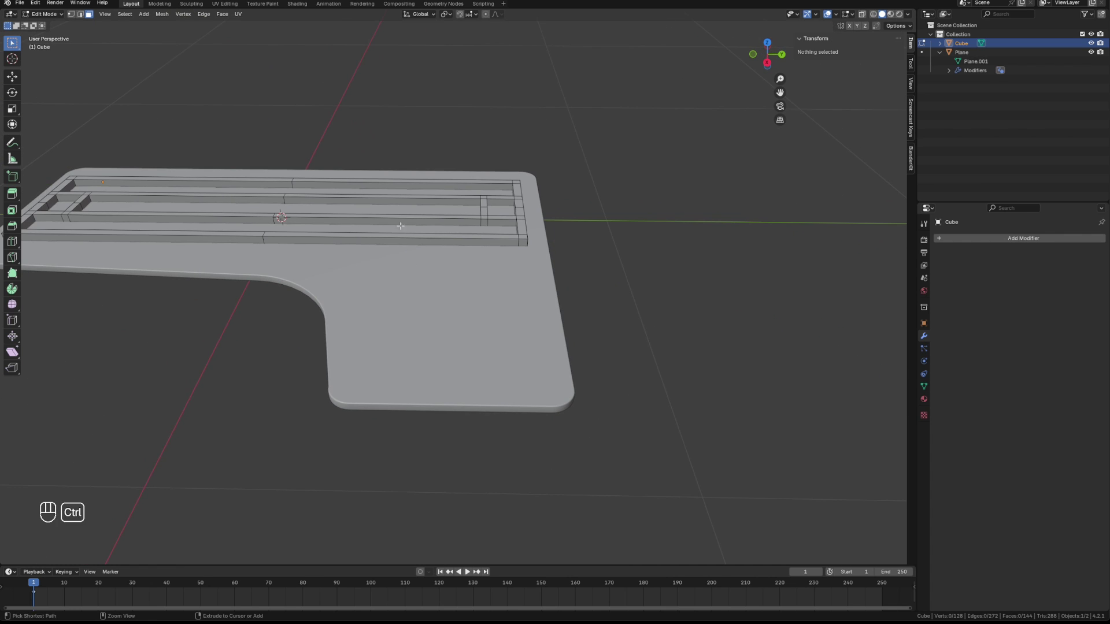
scroll(411, 243, up, 2)
key(ctrl+r)
click(376, 215)
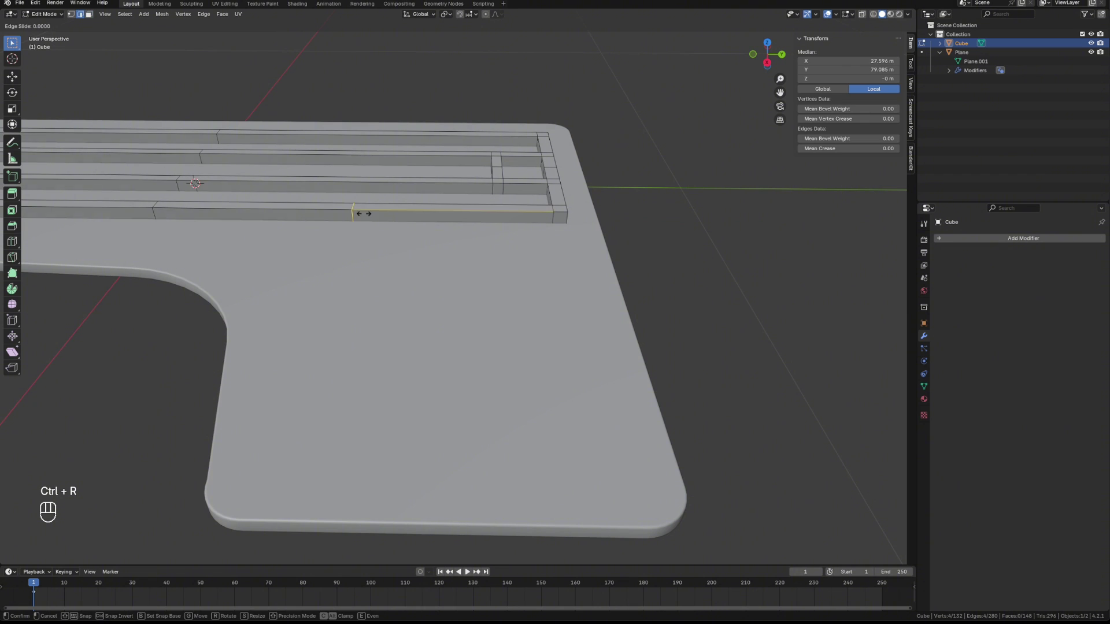
click(313, 213)
key(ctrl+r)
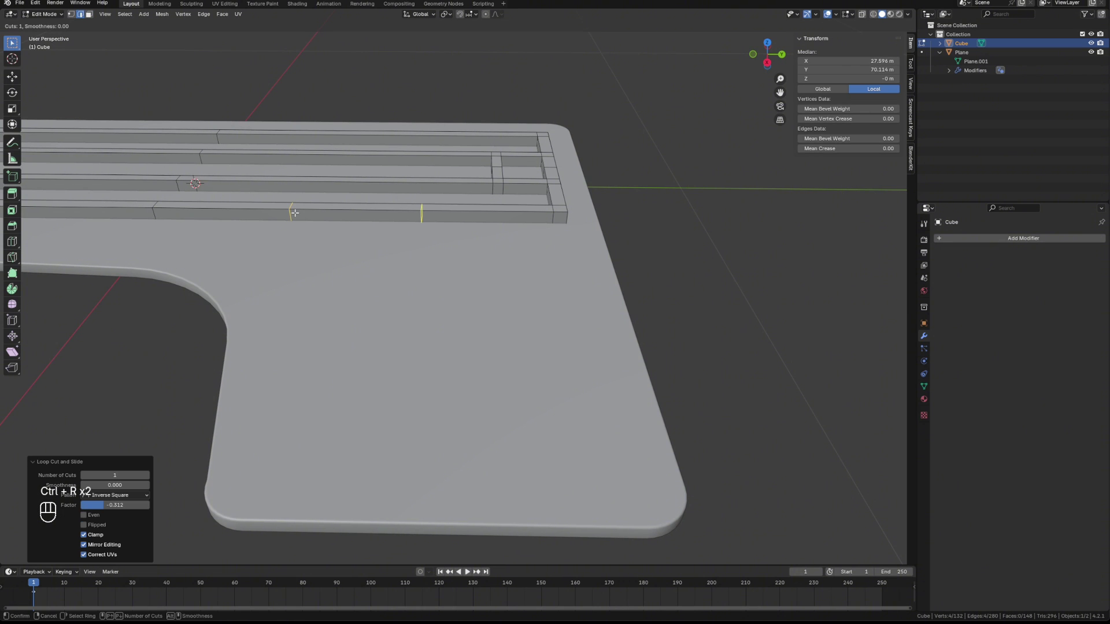
click(365, 214)
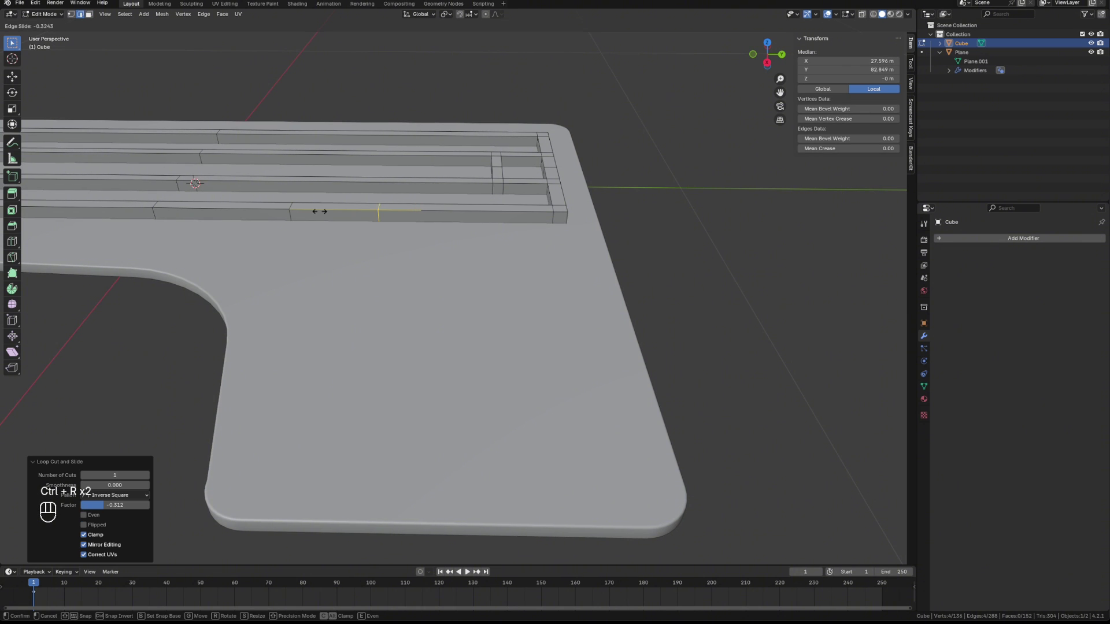
click(249, 210)
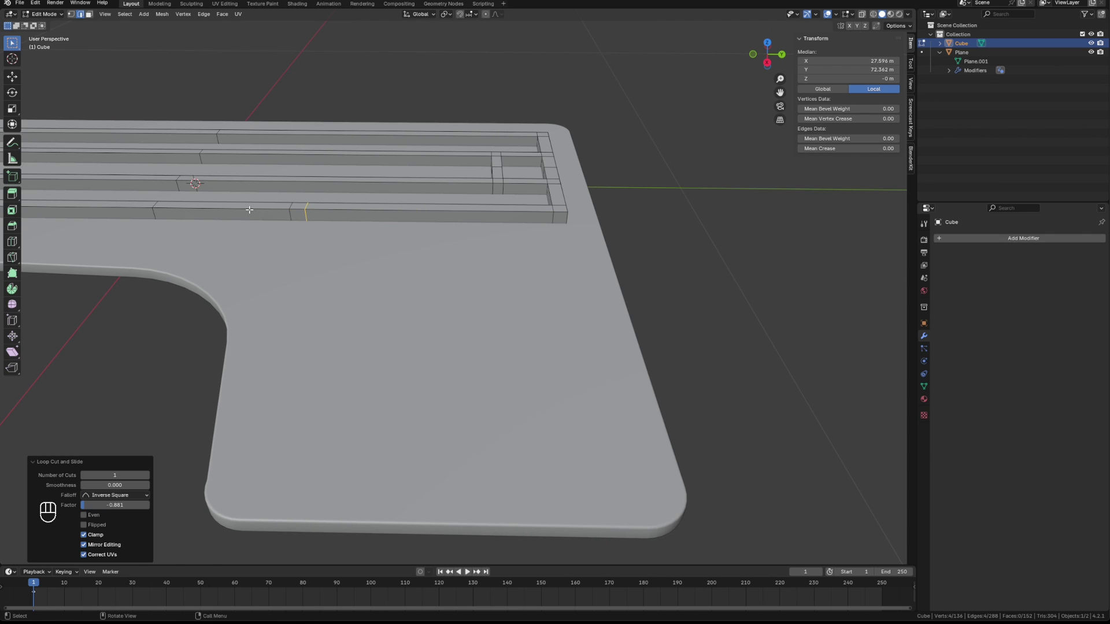
Step: Extrude the small face between the two cuts into the short wing, locking Z, about 0.50 m along X and 0.12 m along Y
key(3)
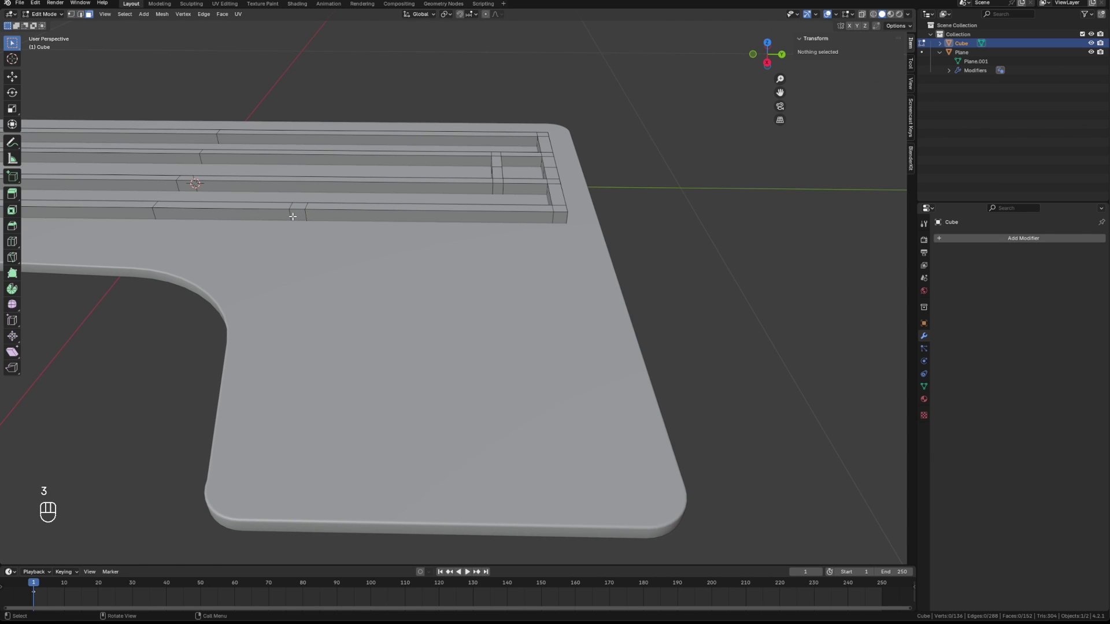
click(300, 217)
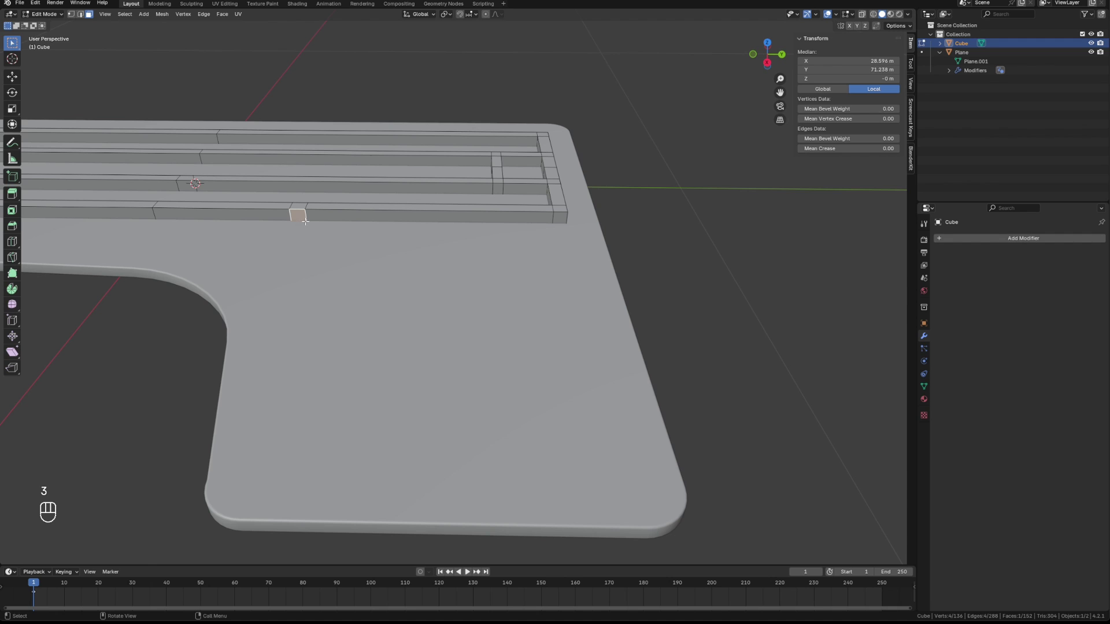
key(e)
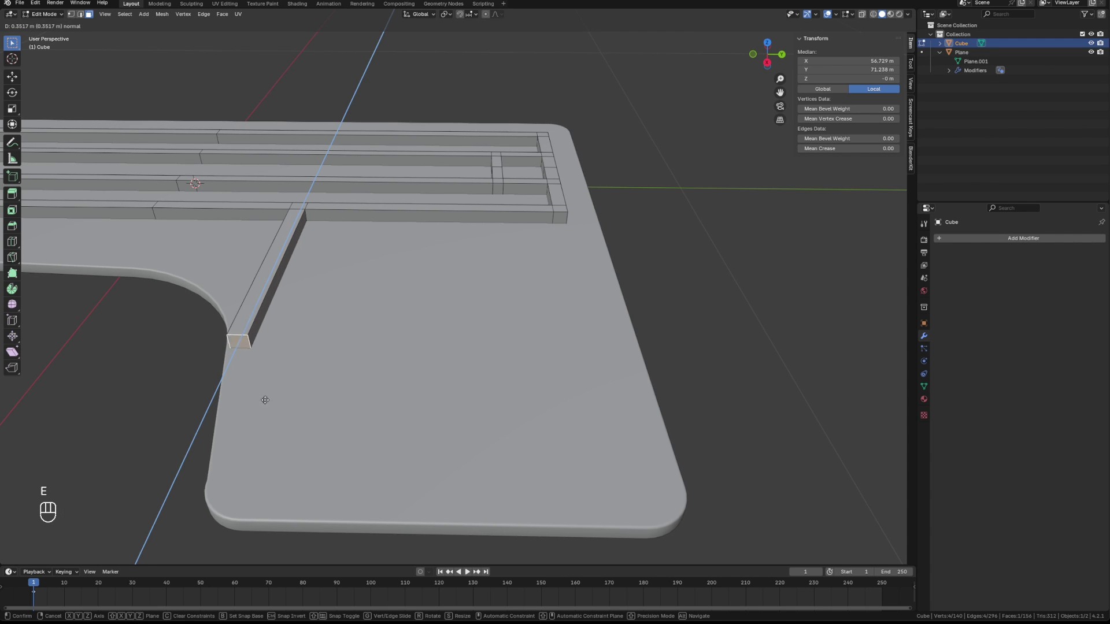
key(shift+z)
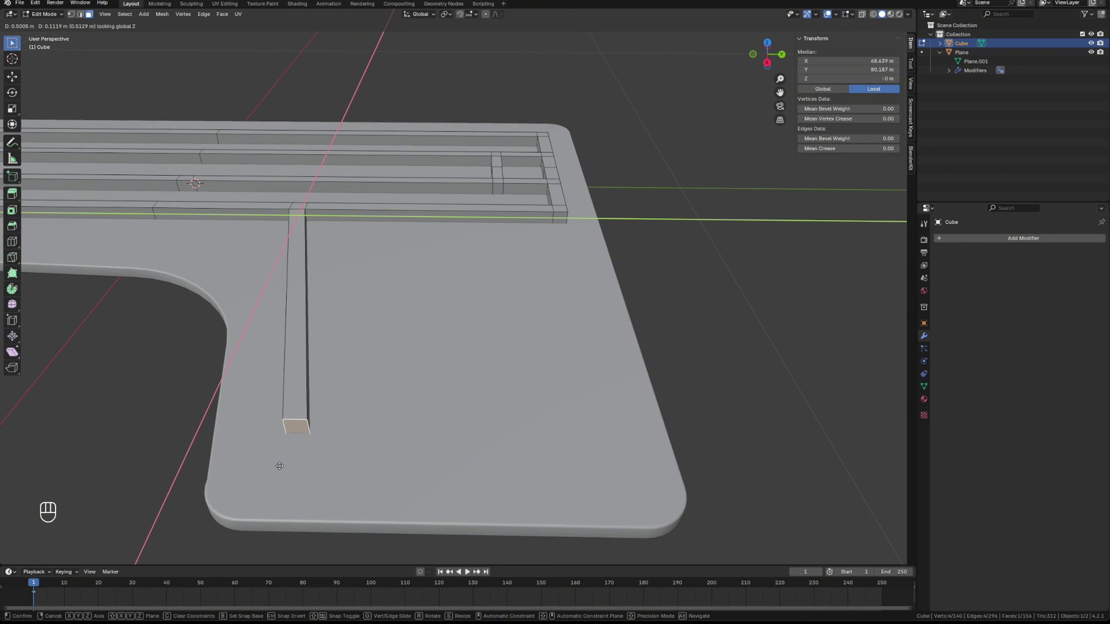
click(280, 460)
Step: Add a loop cut near the free end of the new slanted rail with a slide factor of about -0.899
middle_drag(541, 386, 455, 395)
key(ctrl+r)
click(335, 243)
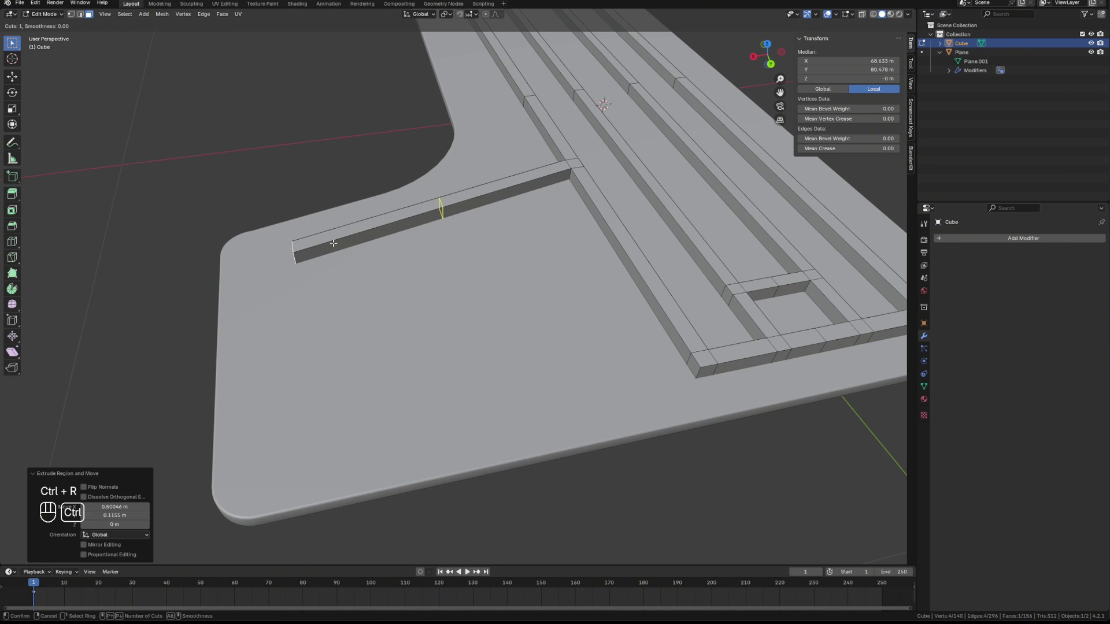
click(232, 278)
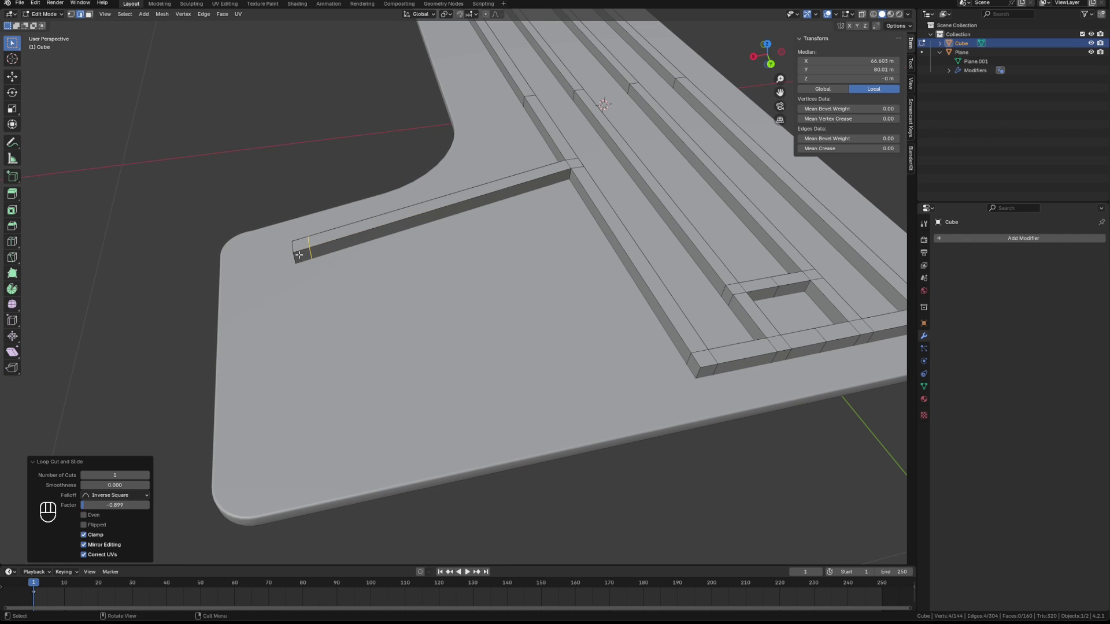
Step: Extrude the side face at the slanted rail's end about 0.35 m along Y, forming the short wing's end rail
key(3)
click(303, 256)
key(e)
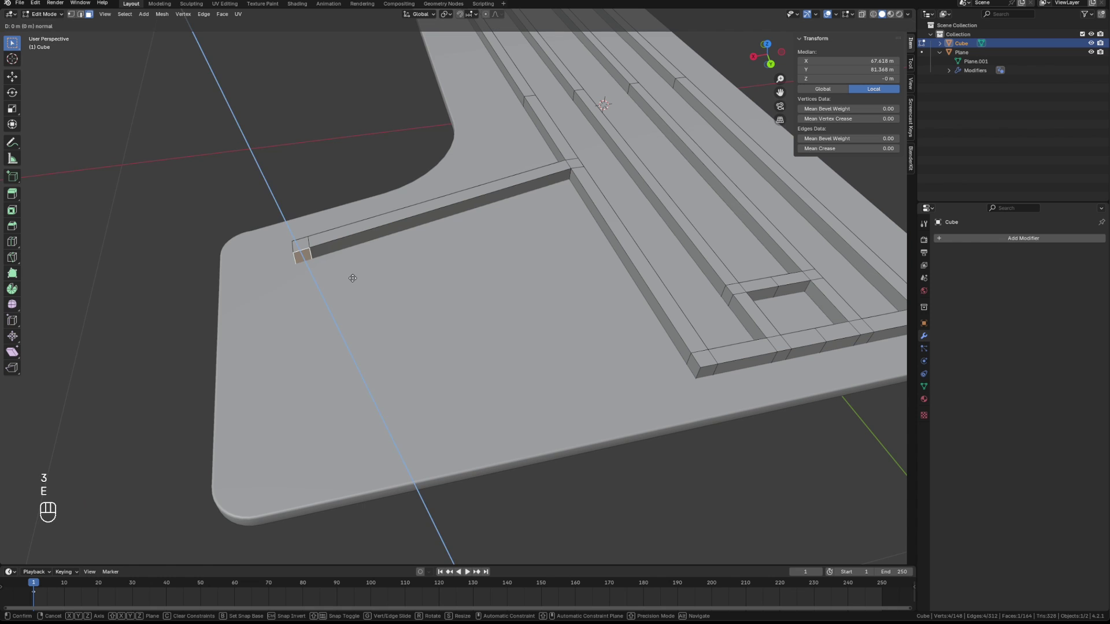
key(y)
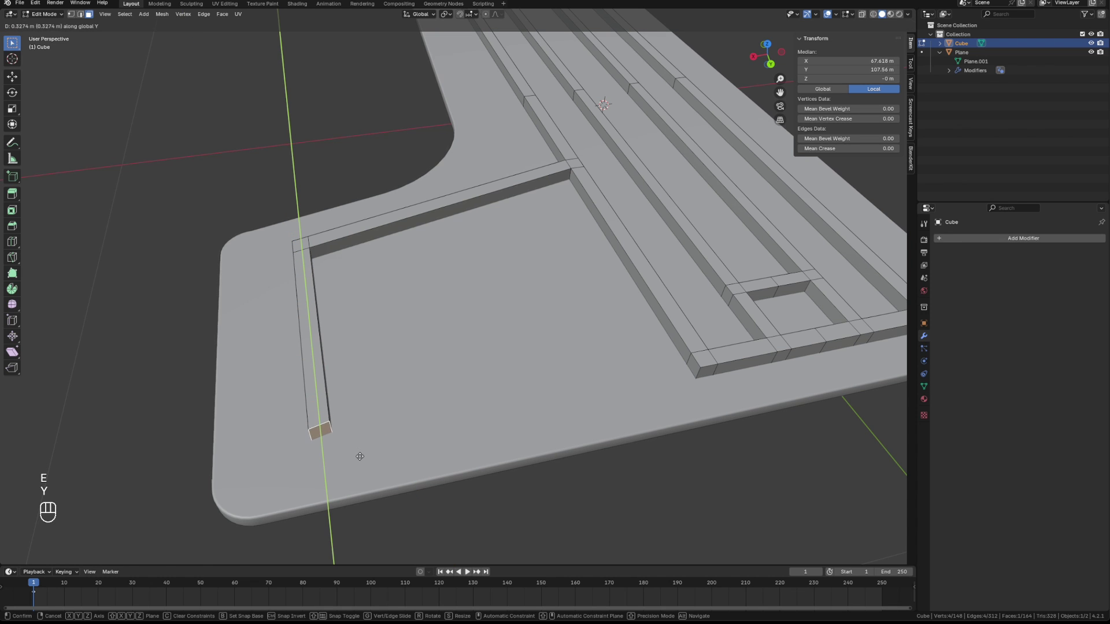
click(361, 472)
Step: Extrude the main frame's outer corner face about 0.50 m towards the end rail, forming the short wing's side rail
middle_drag(362, 472, 612, 407)
click(576, 232)
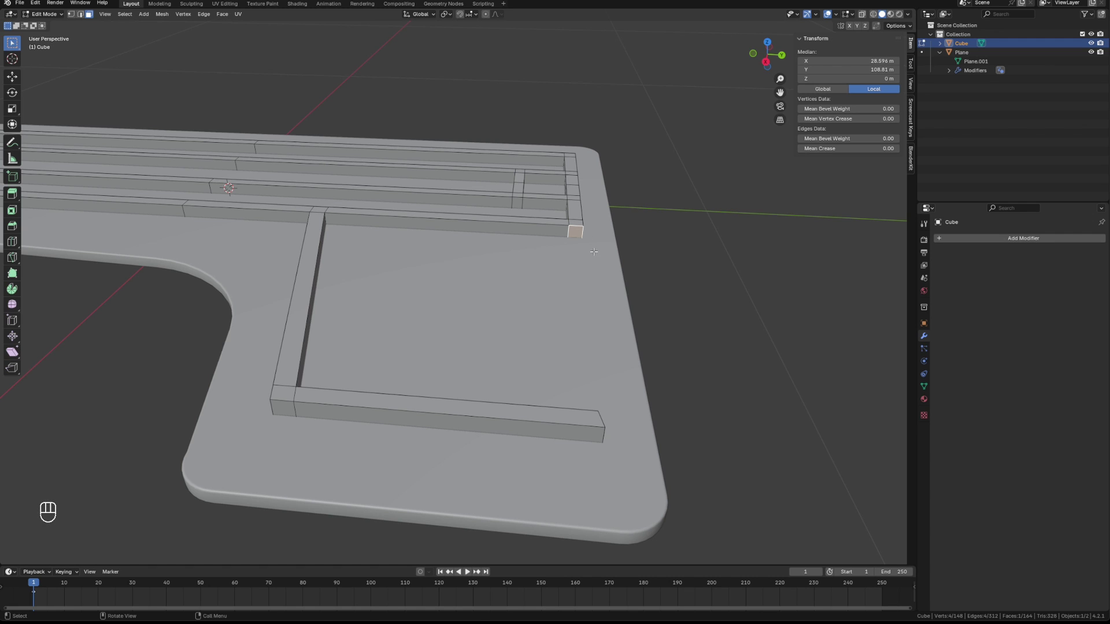
key(e)
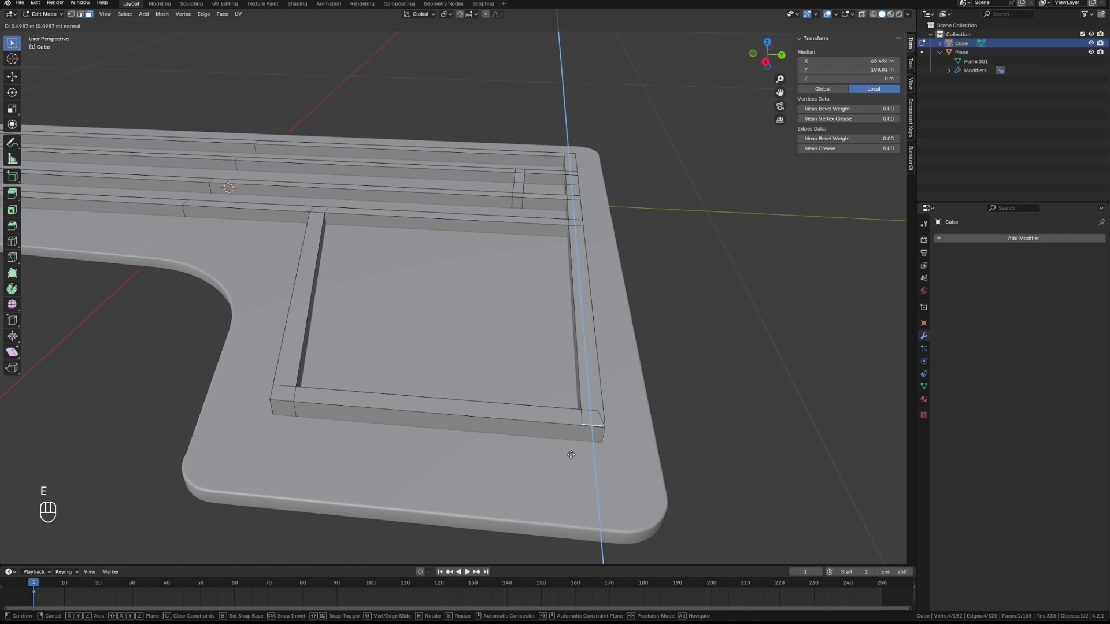
click(571, 455)
Step: Examine the outer corner of the short wing where the end rail and the side rail meet
middle_drag(571, 455, 356, 397)
click(350, 399)
click(348, 396)
scroll(346, 450, up, 4)
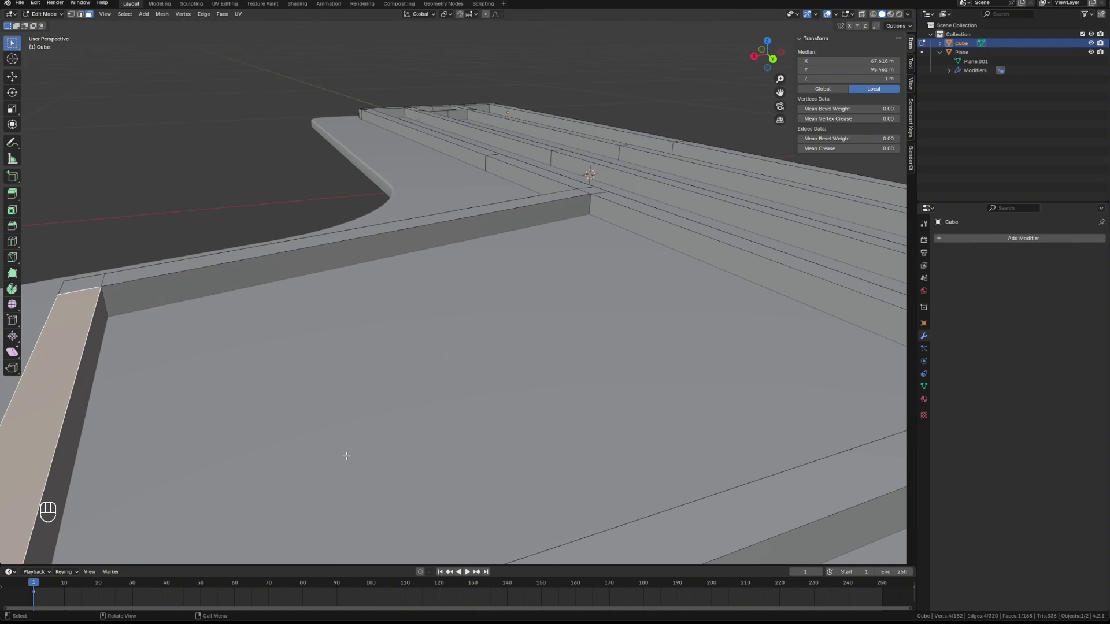
middle_drag(345, 456, 435, 467)
scroll(439, 466, down, 6)
shift+middle_drag(687, 436, 549, 346)
scroll(575, 423, up, 4)
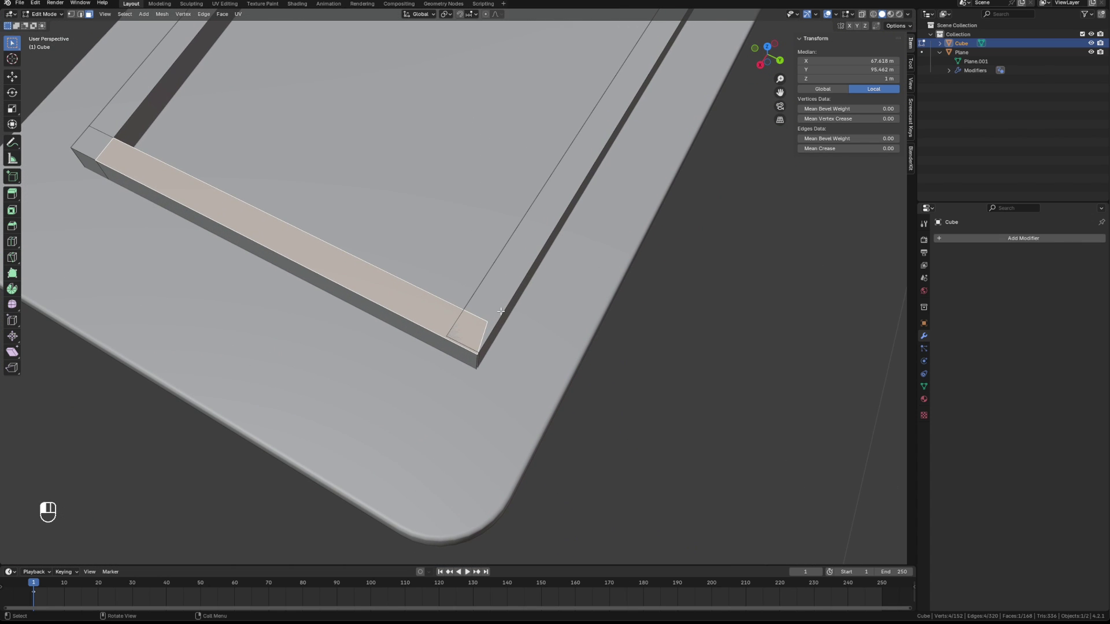
click(500, 312)
click(455, 341)
Step: Turn on X-ray display and move the end rail's end face about 0.036 m along negative Y, clear of the side rail
click(861, 16)
middle_drag(525, 310, 565, 355)
click(442, 352)
key(g)
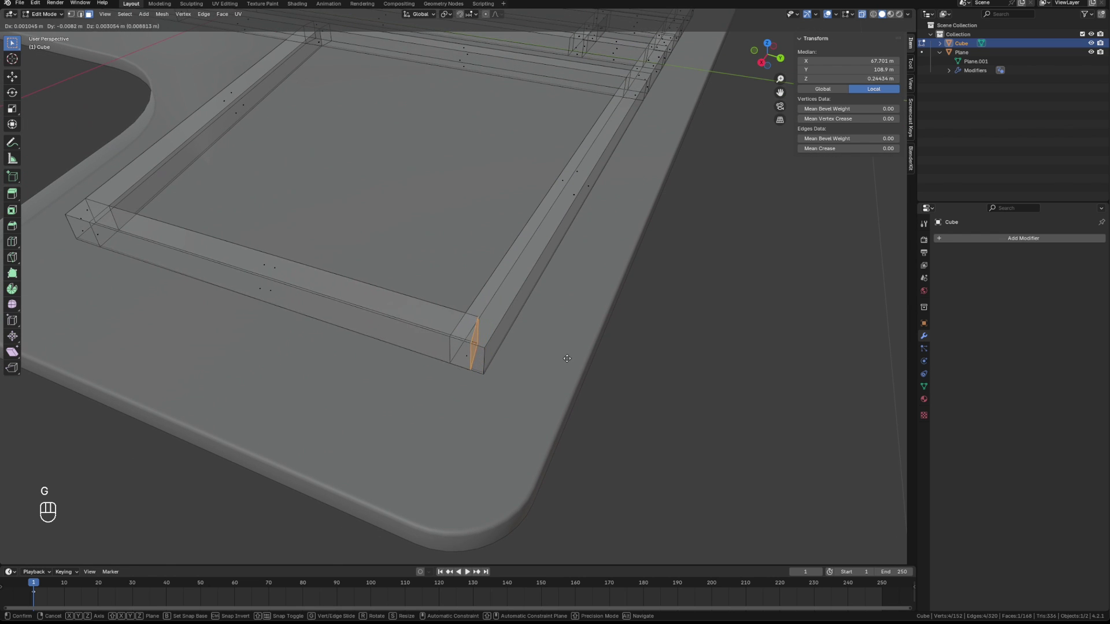
key(y)
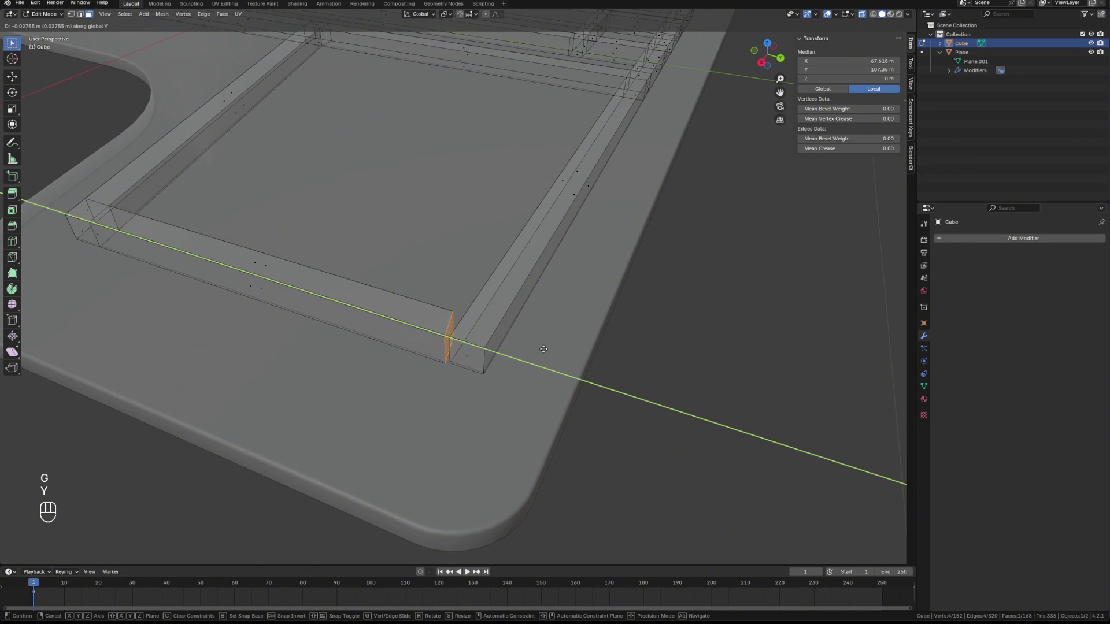
click(523, 341)
Step: Check the coordinates of the vertical edges at the end rail's free end in edge select mode
middle_drag(523, 340, 408, 314)
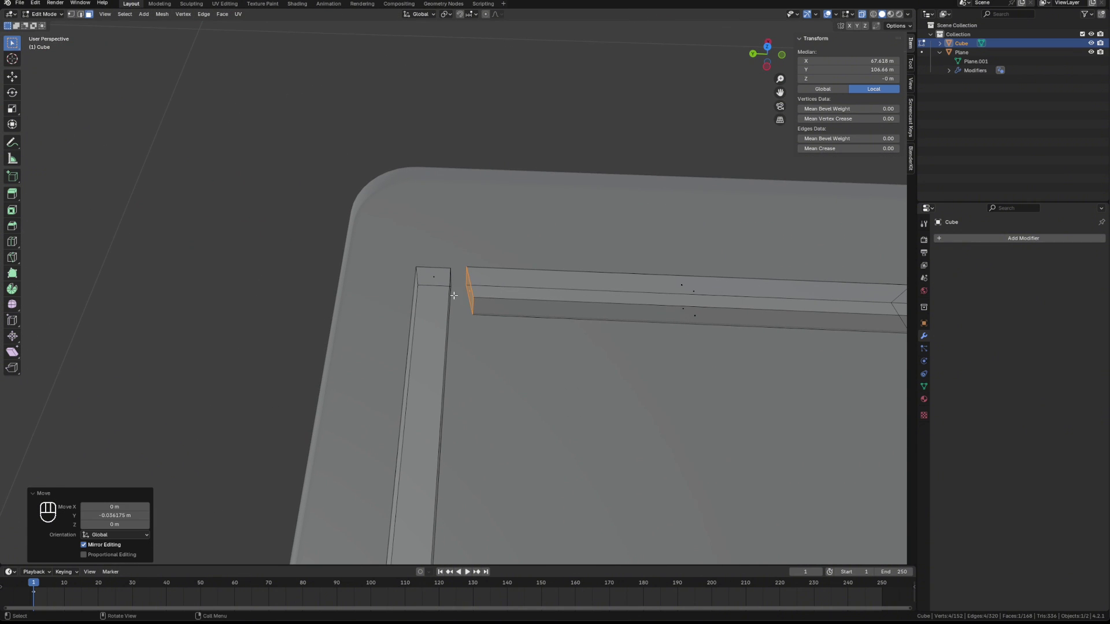
key(2)
click(465, 279)
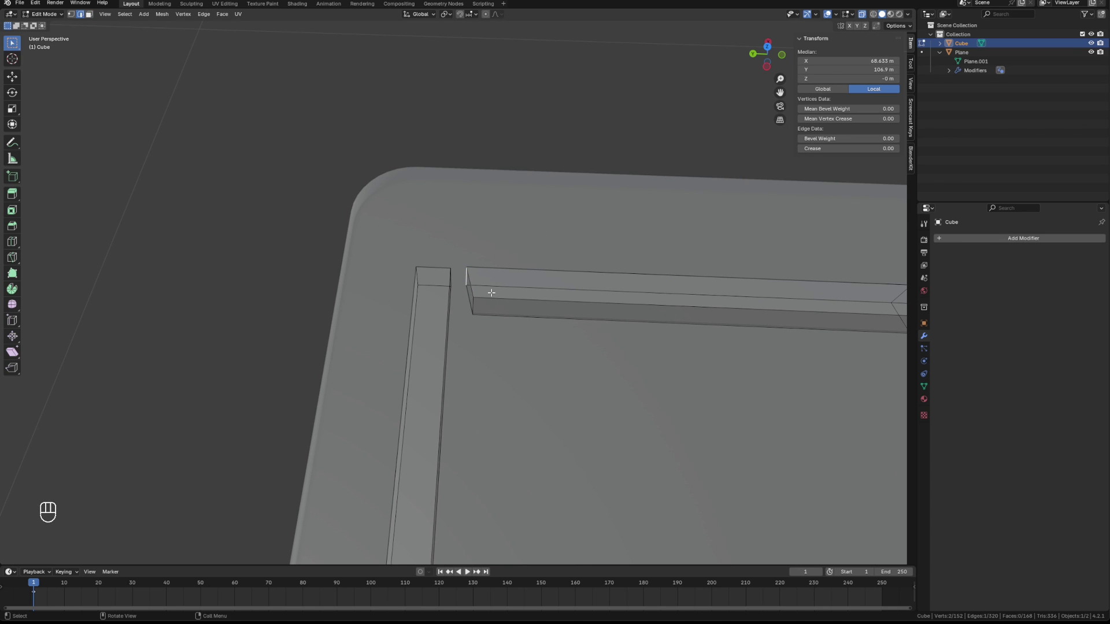
click(474, 305)
click(874, 69)
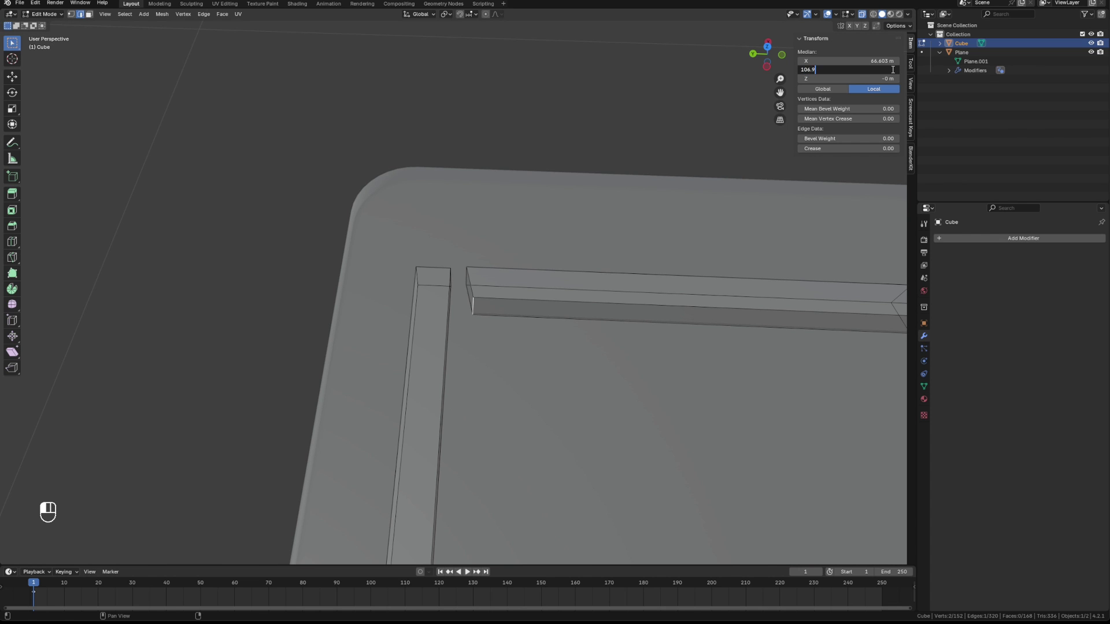
key(Return)
middle_drag(606, 259, 502, 278)
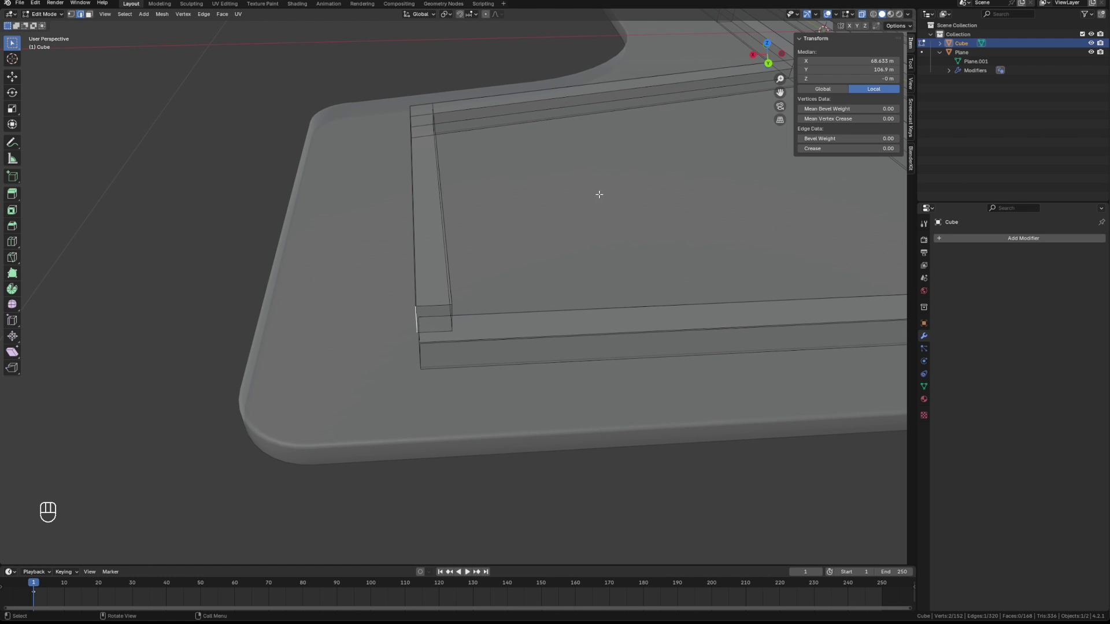
middle_drag(599, 194, 458, 357)
Step: Select the side rail's end face in face select mode and set its median X to 68.633 m
click(458, 357)
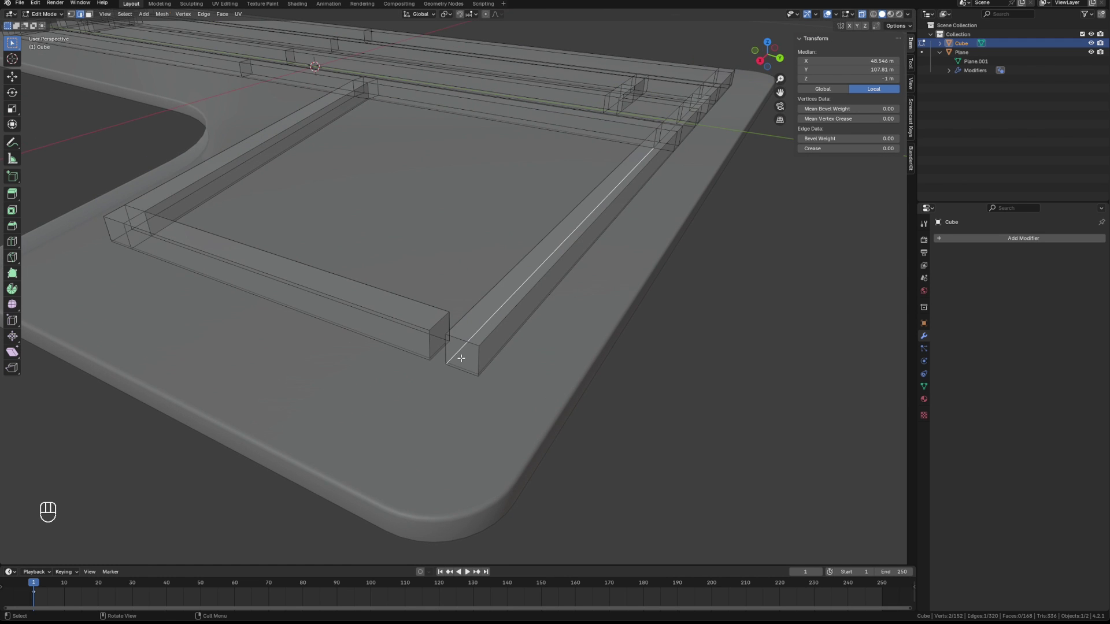
key(2)
key(3)
click(461, 356)
click(881, 61)
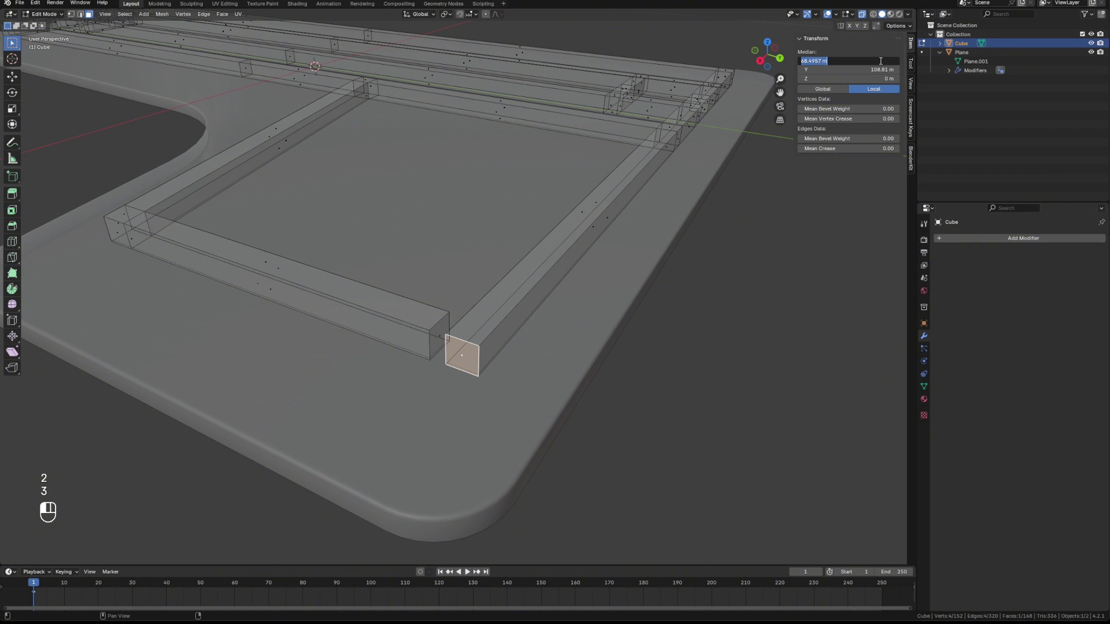
text(68.633)
key(Return)
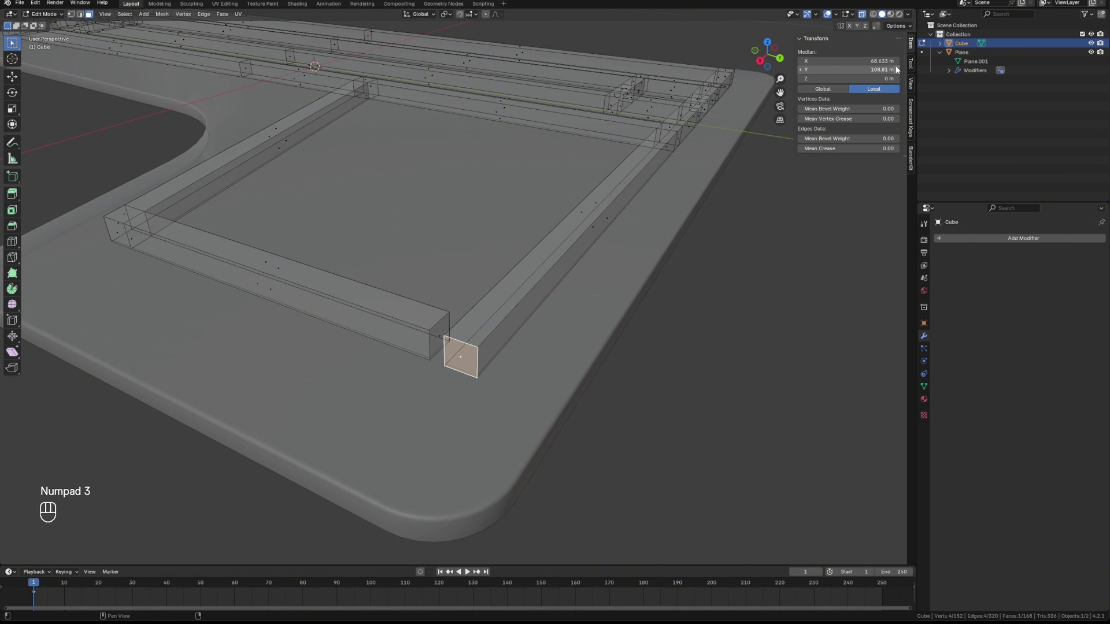
Step: Turn off X-ray display and select the side rail's inner face to read its Y position
middle_drag(693, 306, 466, 300)
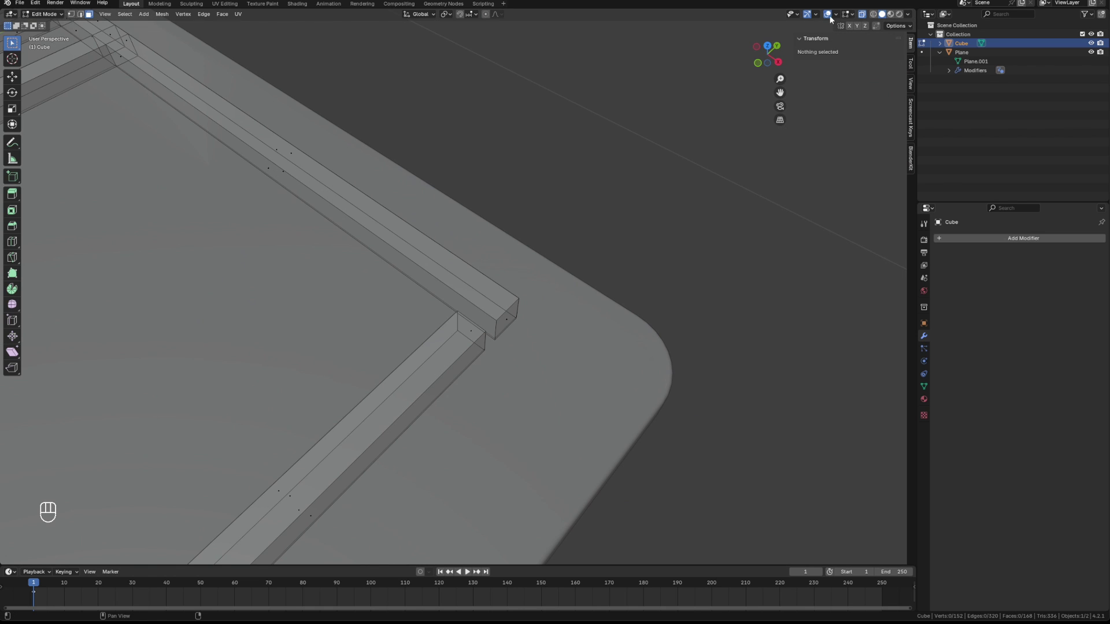
click(866, 14)
click(267, 170)
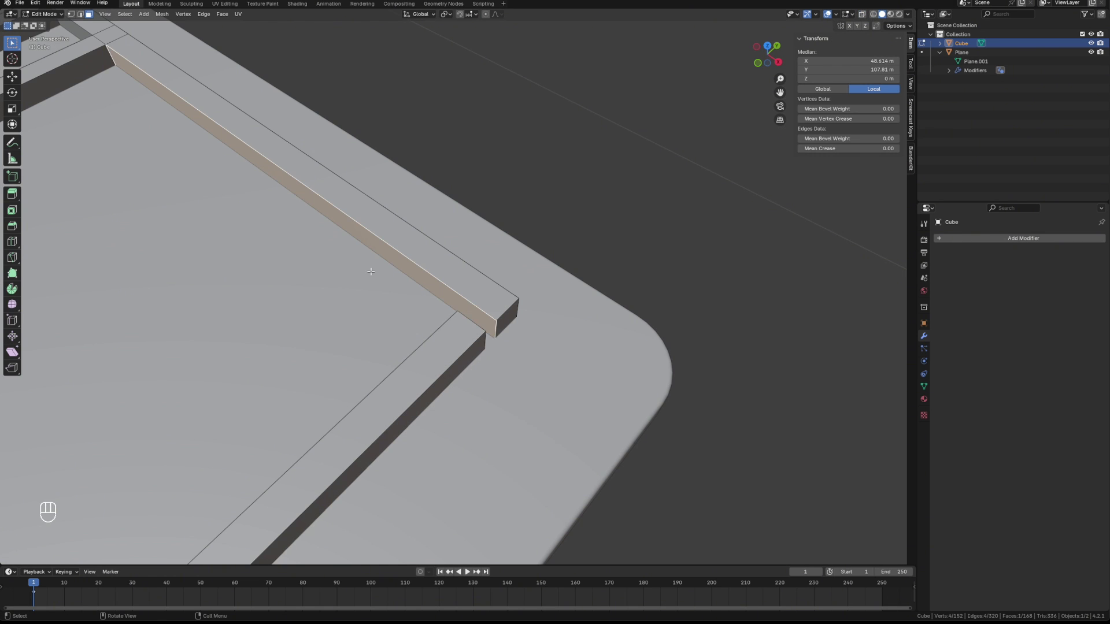
middle_drag(267, 170, 566, 254)
scroll(478, 320, up, 8)
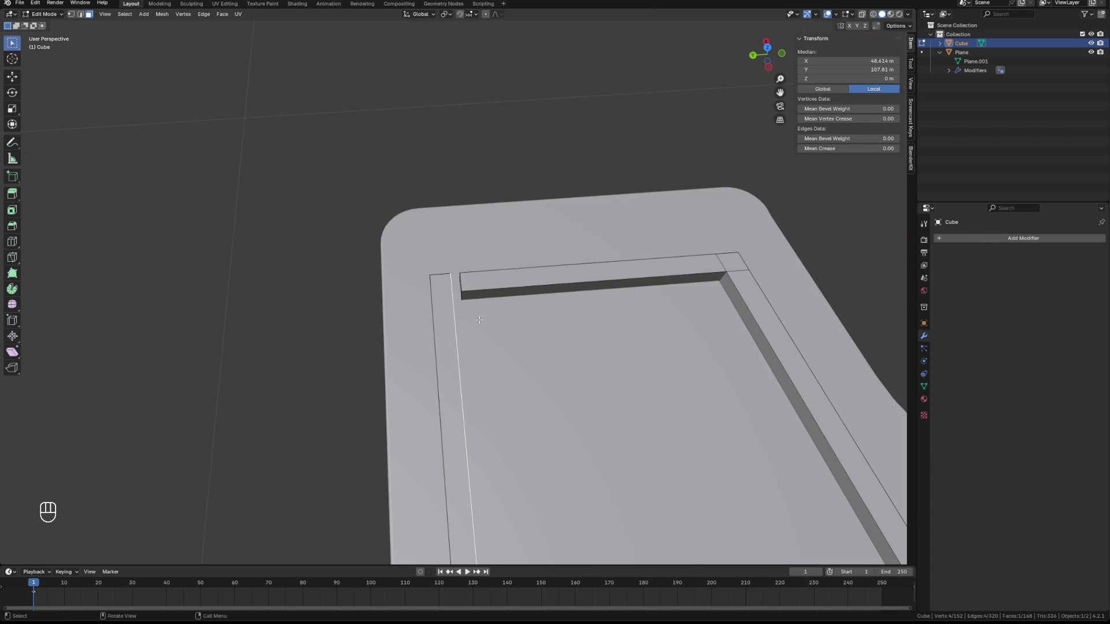
Step: Set the median Y of the end rail's end face to 107.81 m, flush with the side rail's inner face
middle_drag(480, 321, 557, 302)
click(455, 301)
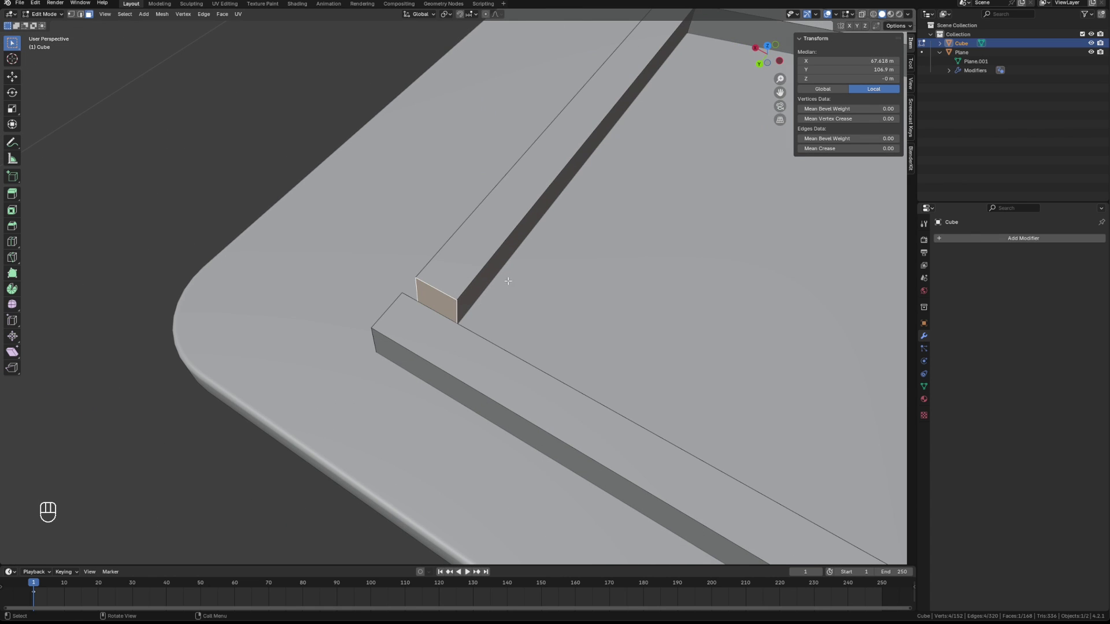
click(882, 68)
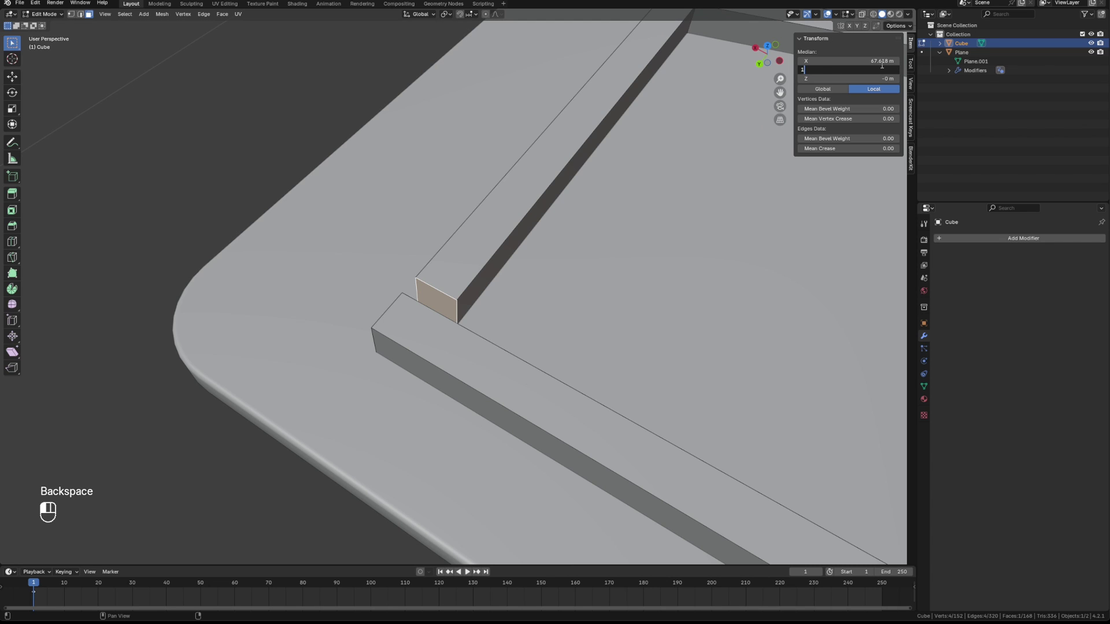
text(107.8)
key(Return)
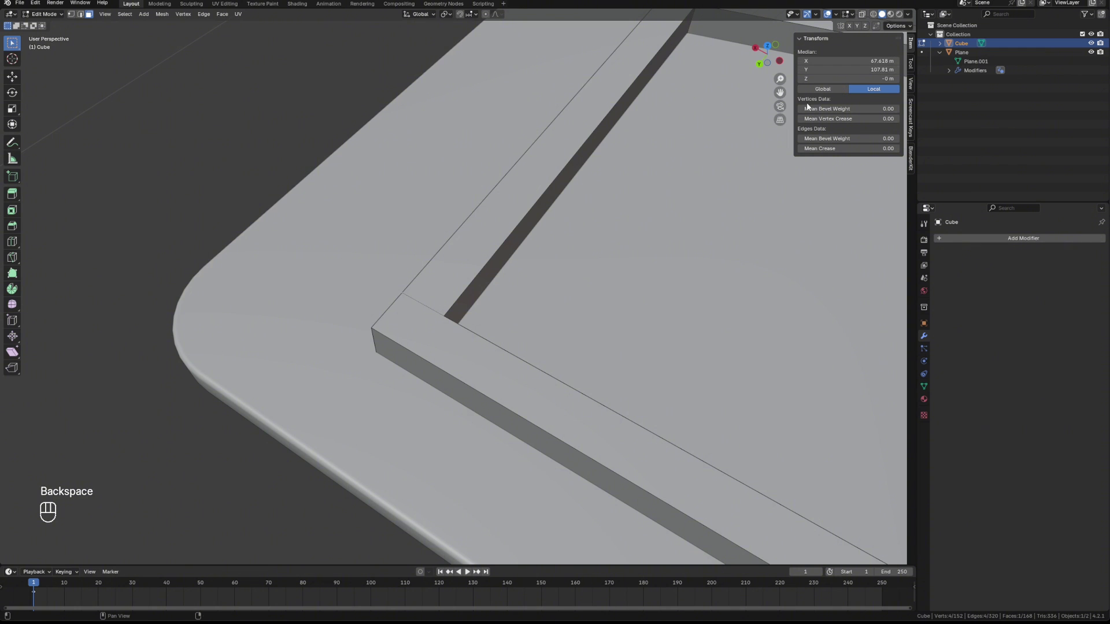
scroll(505, 270, up, 5)
middle_drag(505, 270, 633, 226)
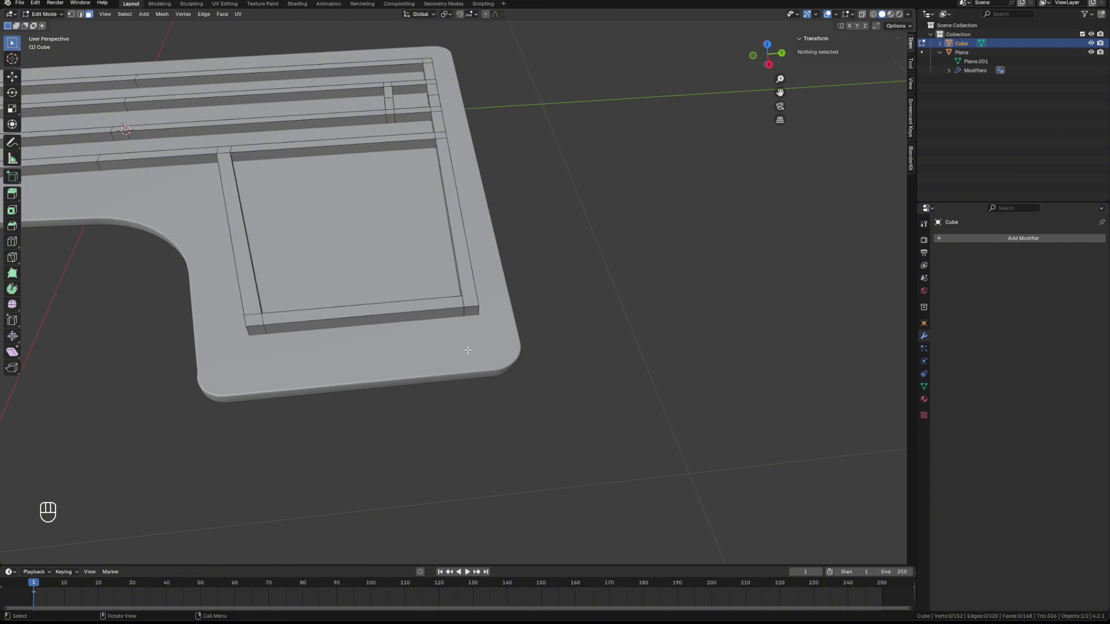
middle_drag(465, 349, 554, 421)
scroll(394, 319, down, 4)
scroll(616, 384, up, 4)
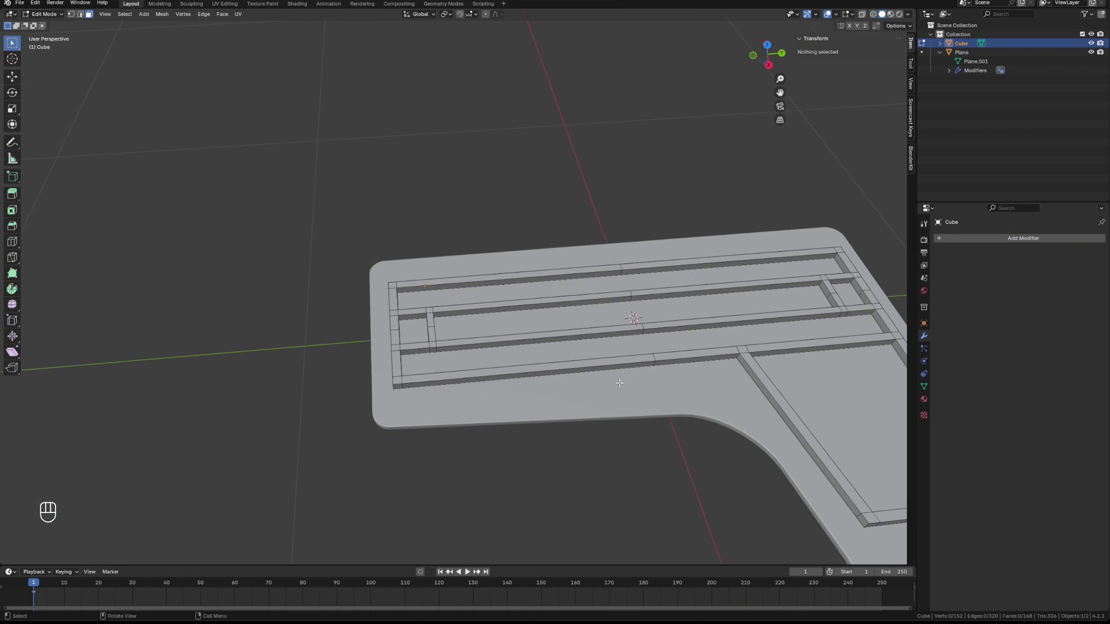
shift+middle_drag(733, 396, 474, 368)
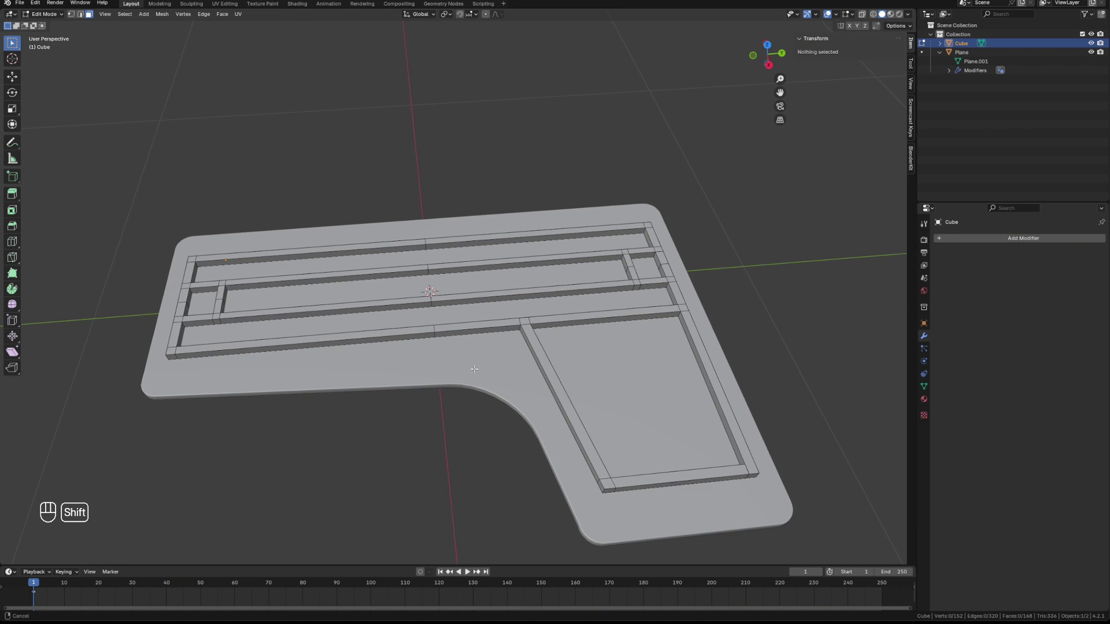
Step: Loop cut the inner face of the small bay at the long wing's free end and set the new edge's median Z to -0.015 m
click(569, 296)
scroll(569, 296, up, 3)
key(ctrl+r)
click(56, 276)
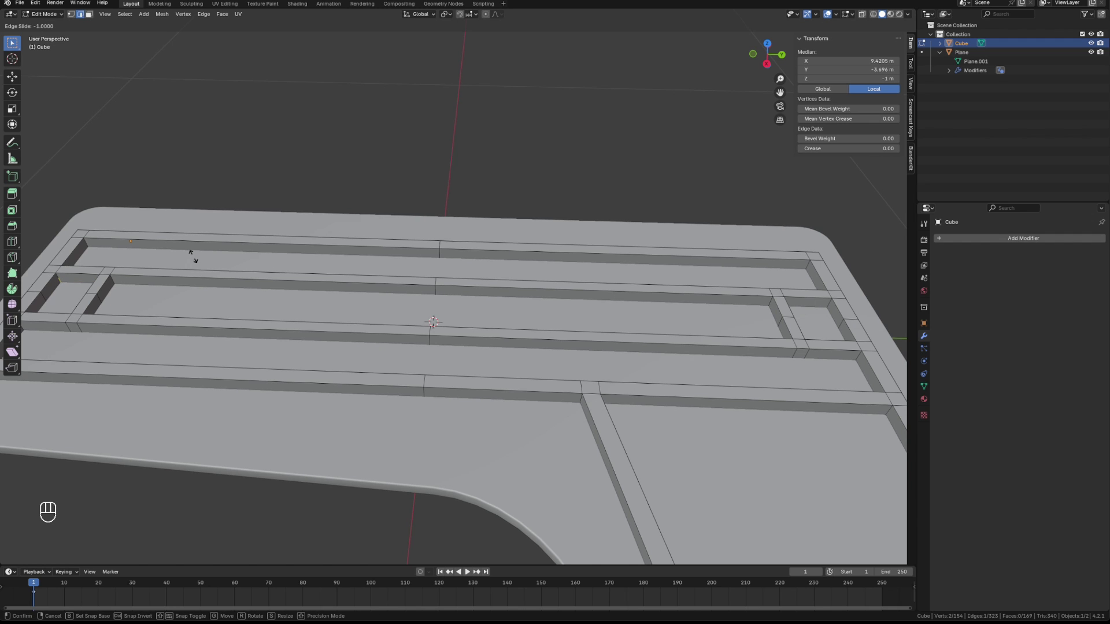
click(36, 283)
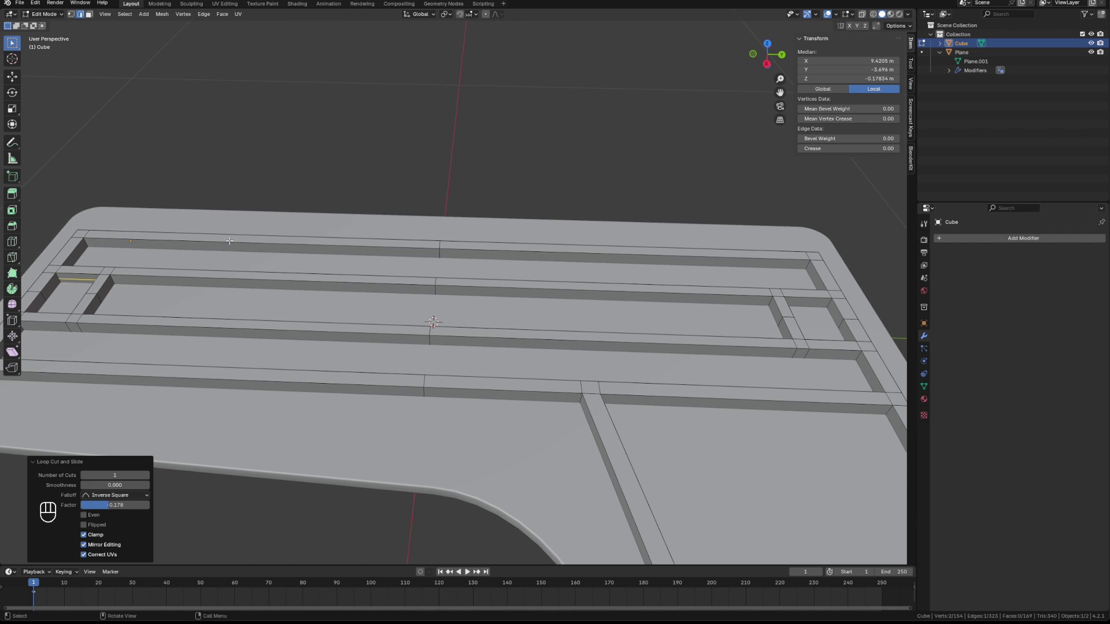
click(870, 79)
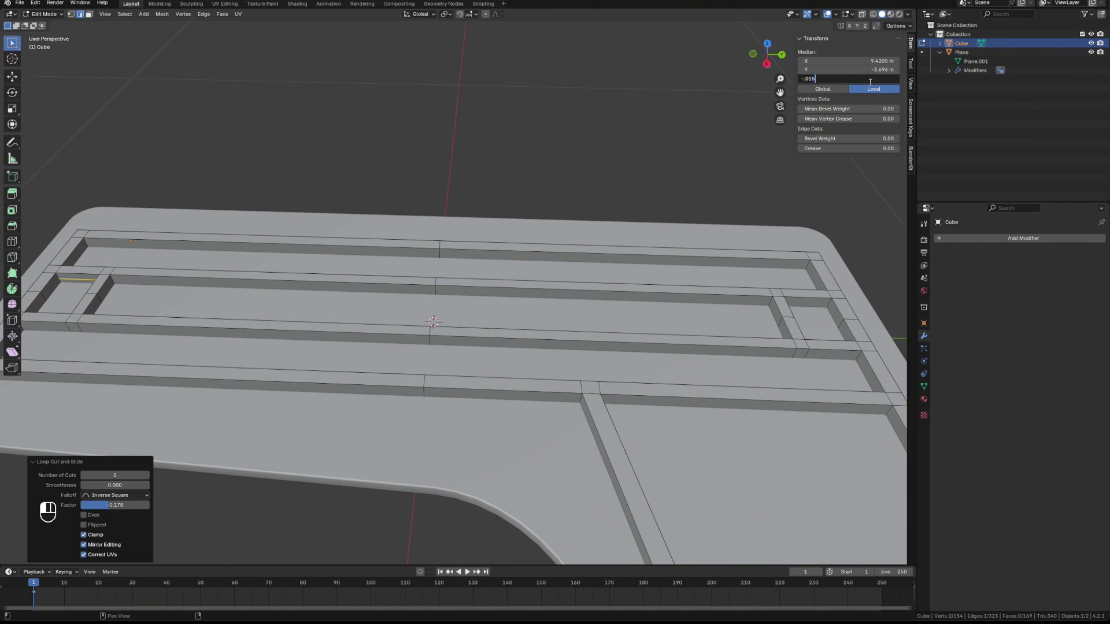
text(-.015)
key(Return)
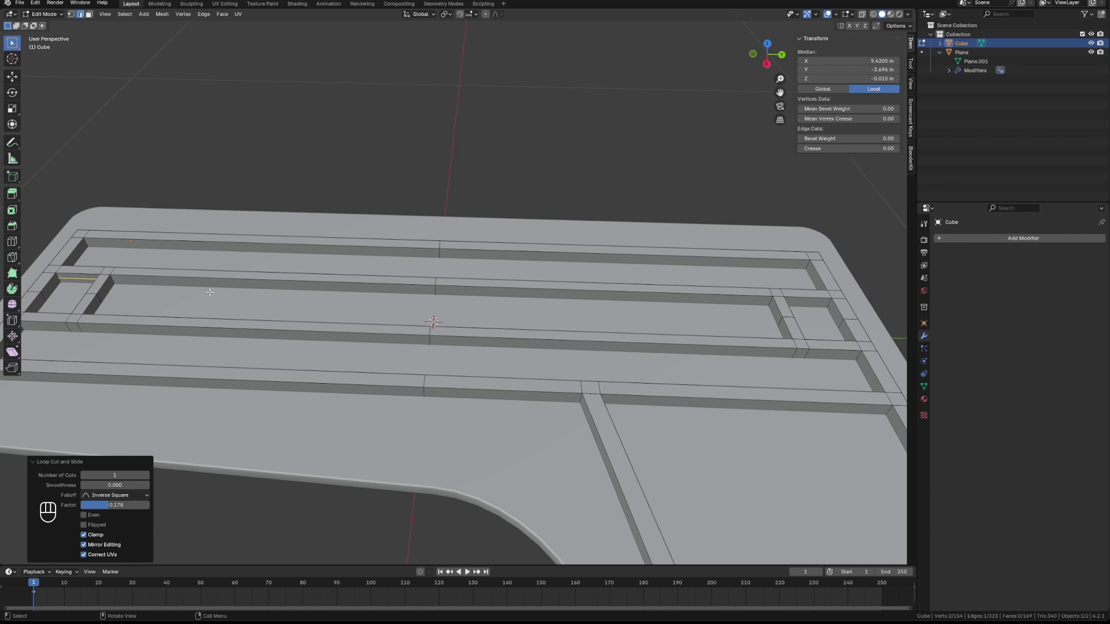
Step: Extrude the new edge about 0.11 m along X to span the small bay with a flat face
key(KP_Decimal)
middle_drag(256, 301, 565, 294)
key(e)
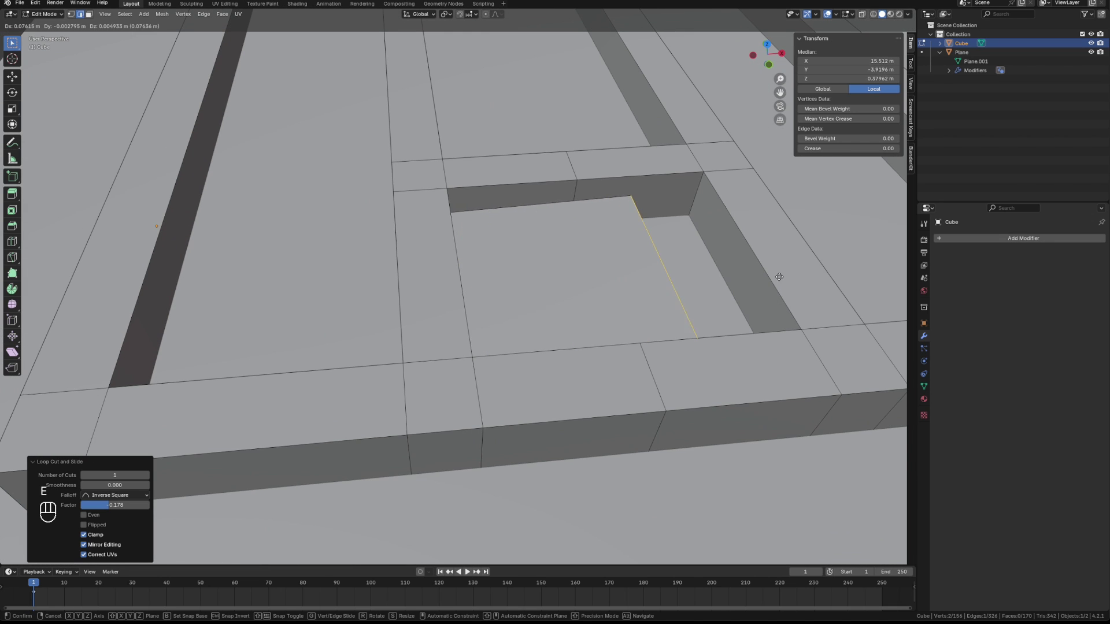
key(y)
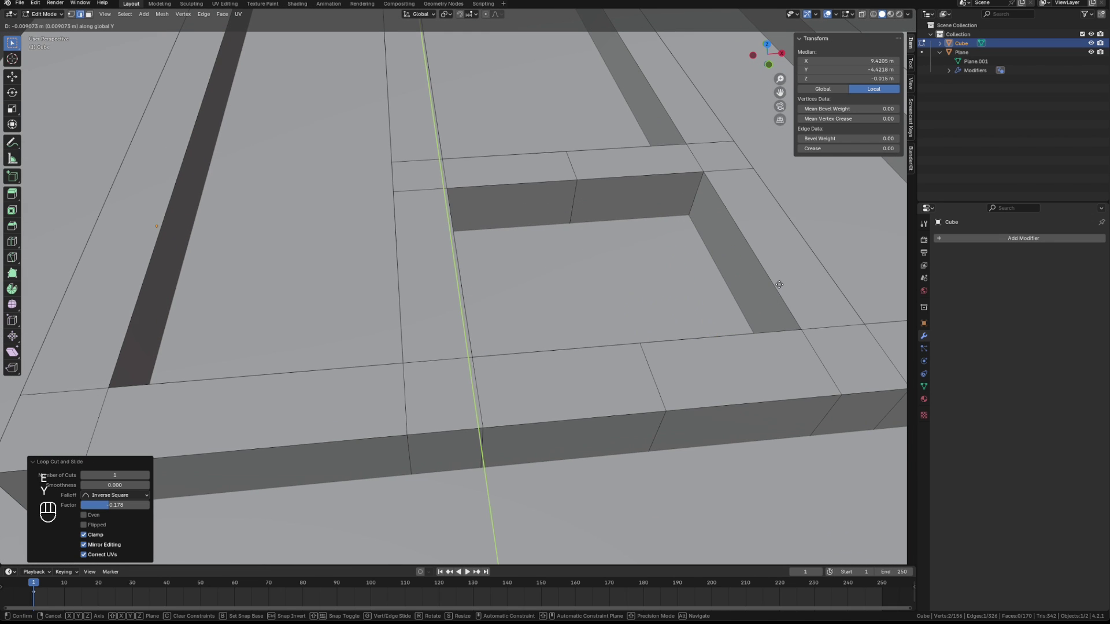
key(x)
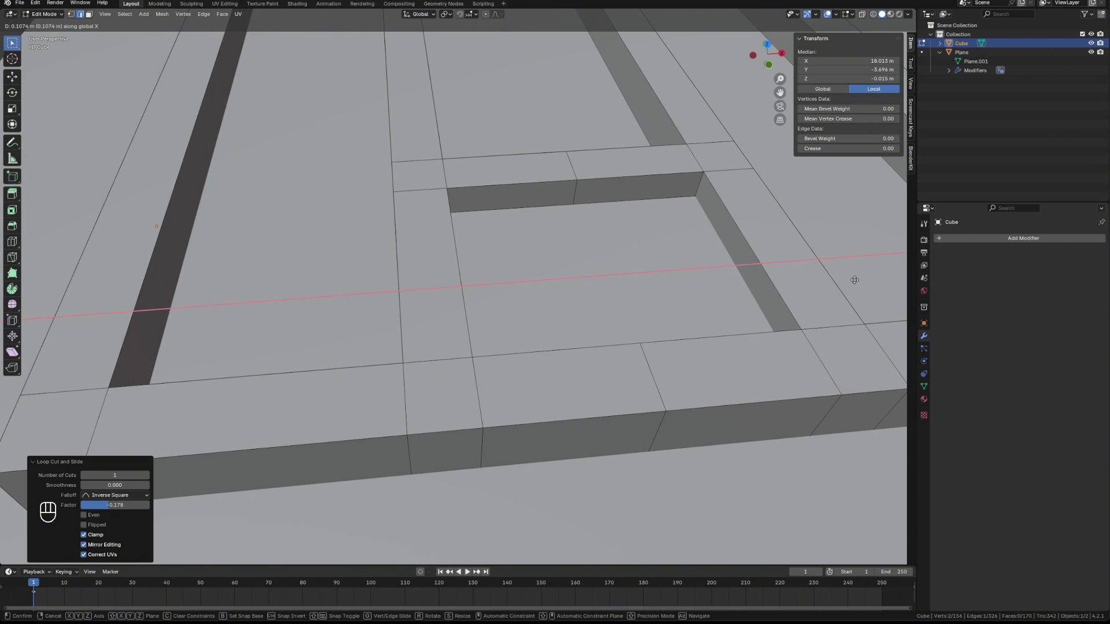
click(854, 279)
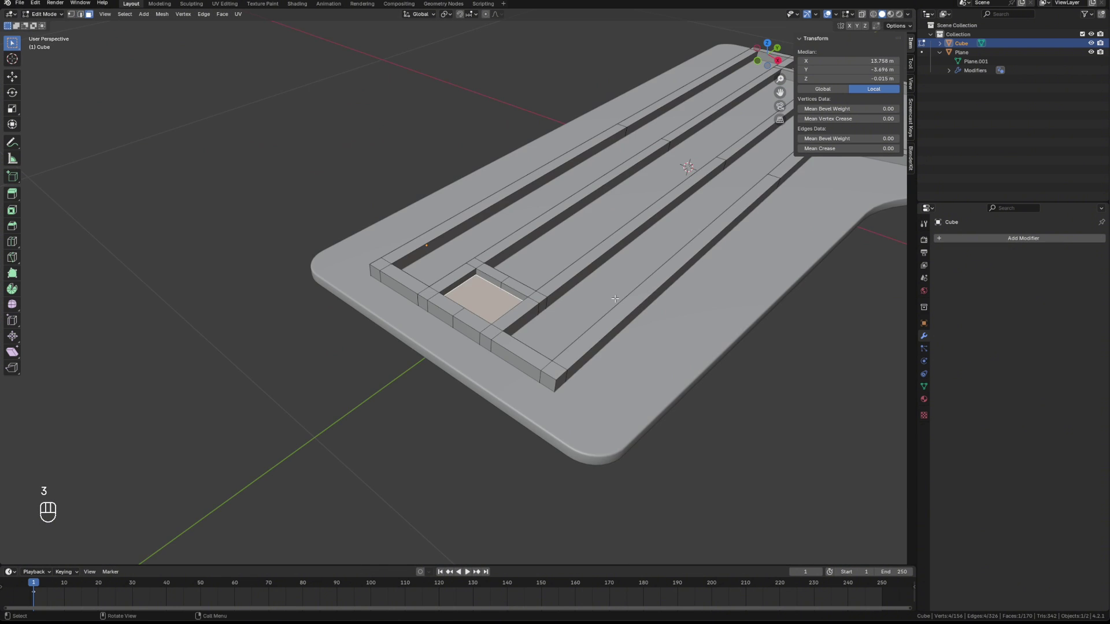
Step: Duplicate the flat face along Y into the matching small bay at the other end of the frame
middle_drag(614, 299, 564, 342)
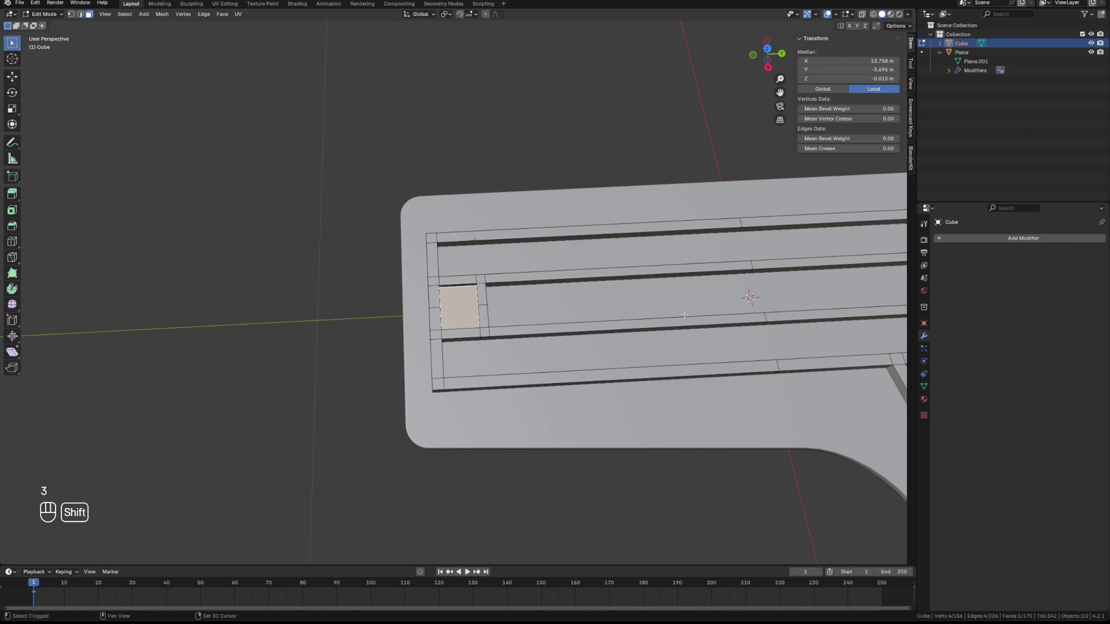
shift+middle_drag(684, 315, 260, 334)
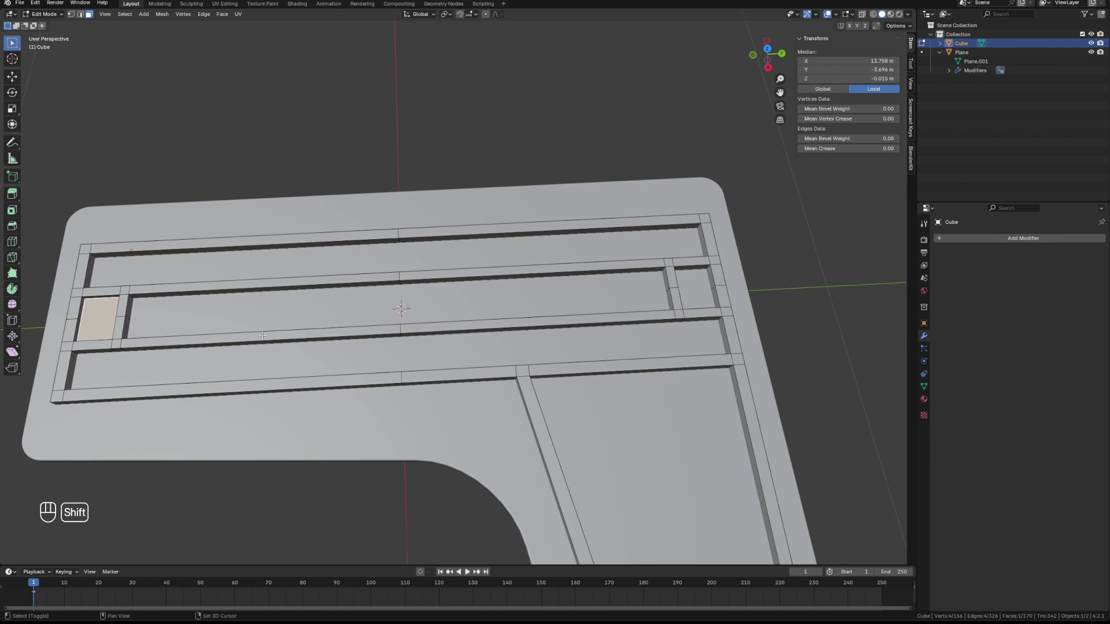
key(shift+d)
key(y)
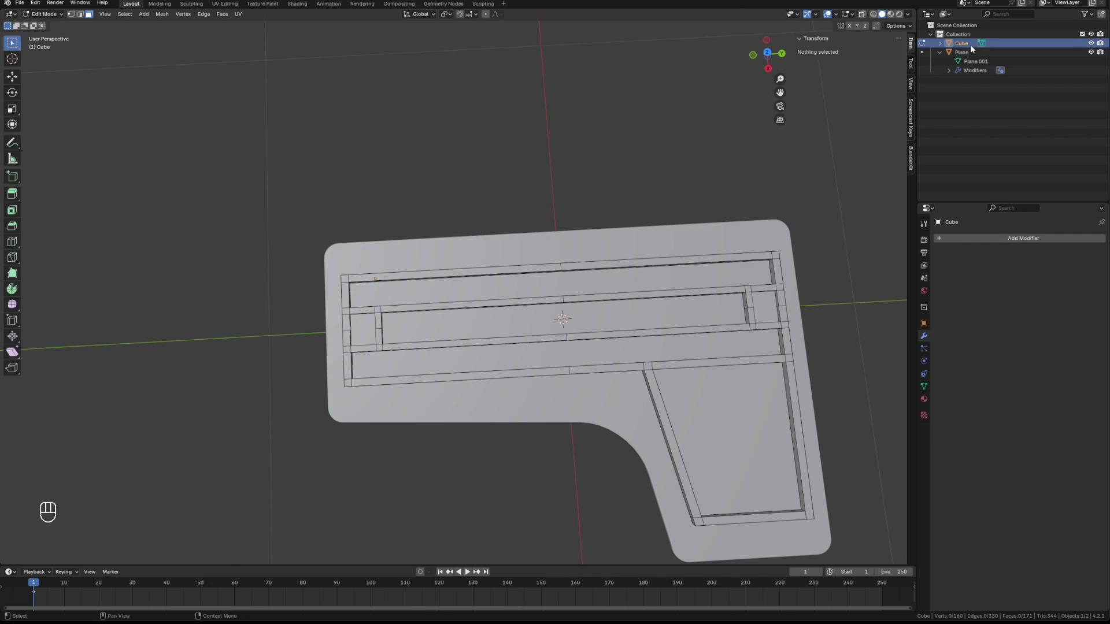
Step: Rename the frame object as Support Structure and the tabletop object as Table top
double_click(959, 43)
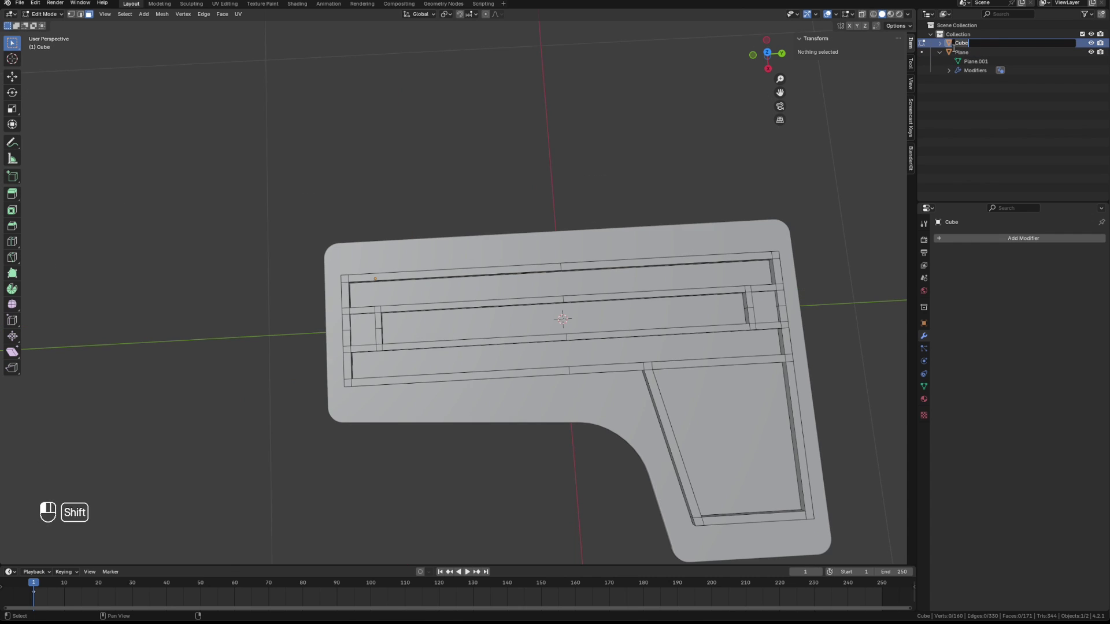
text(Support SD)
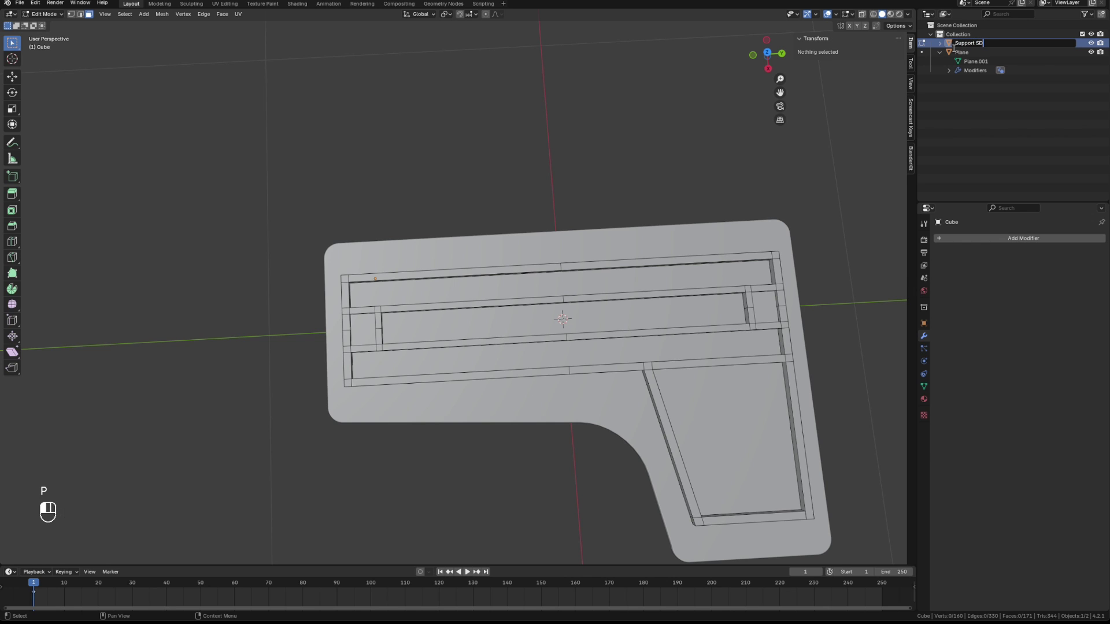
text(ructure)
key(Return)
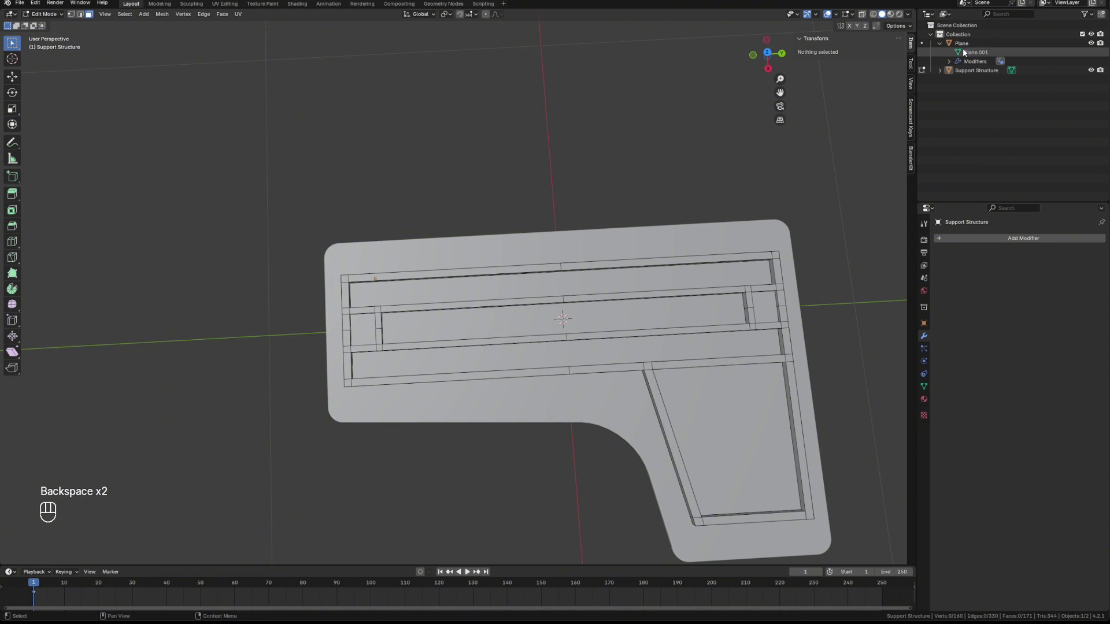
double_click(960, 43)
text(T)
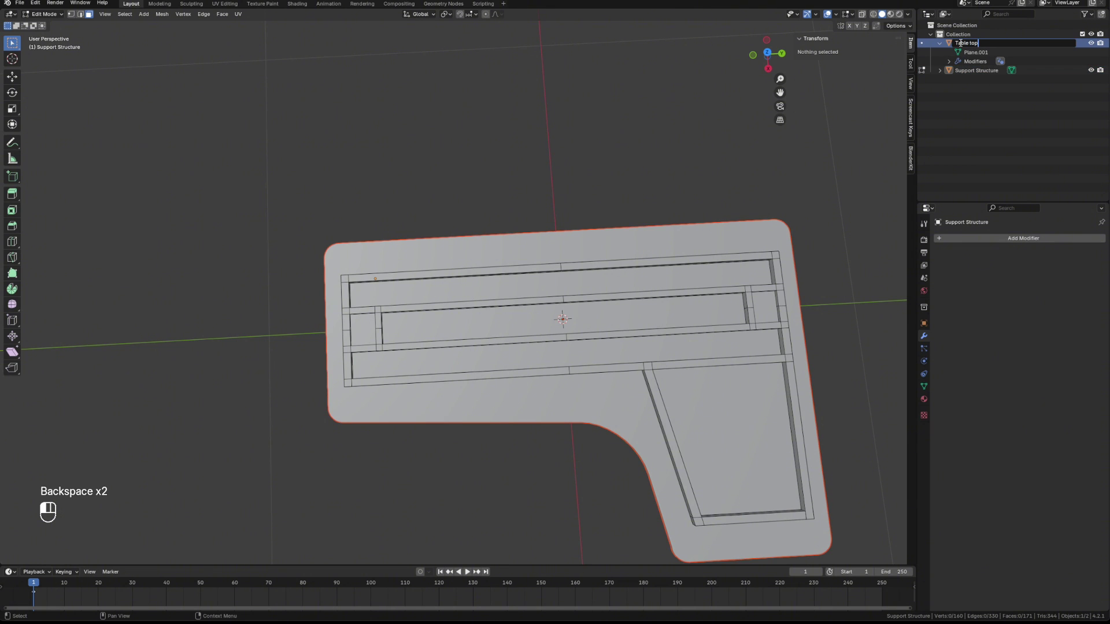
text(able top)
key(Return)
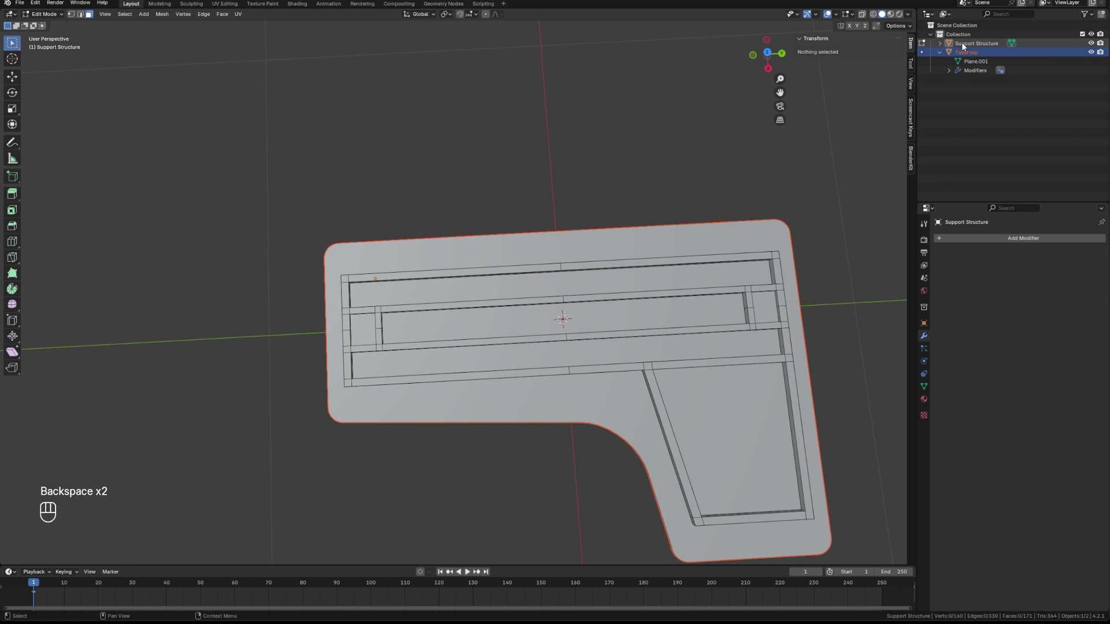
Step: Parent the Support Structure object to Table top
mouse_move(971, 43)
mouse_down()
mouse_move(975, 56)
mouse_move(966, 55)
mouse_up()
scroll(555, 326, up, 1)
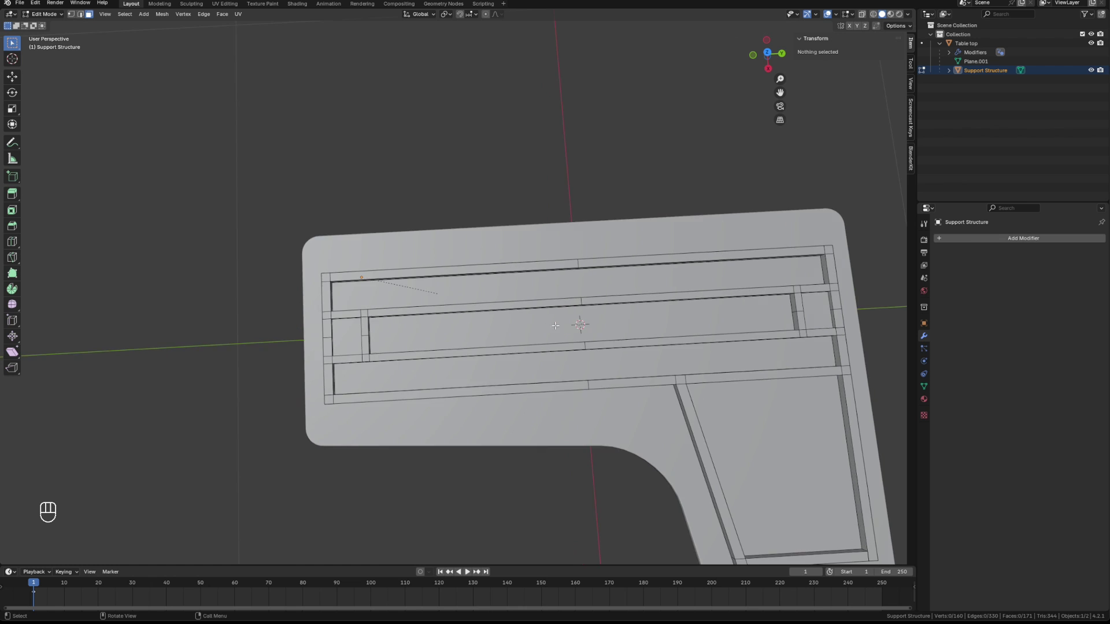
scroll(555, 325, up, 2)
middle_drag(555, 326, 452, 312)
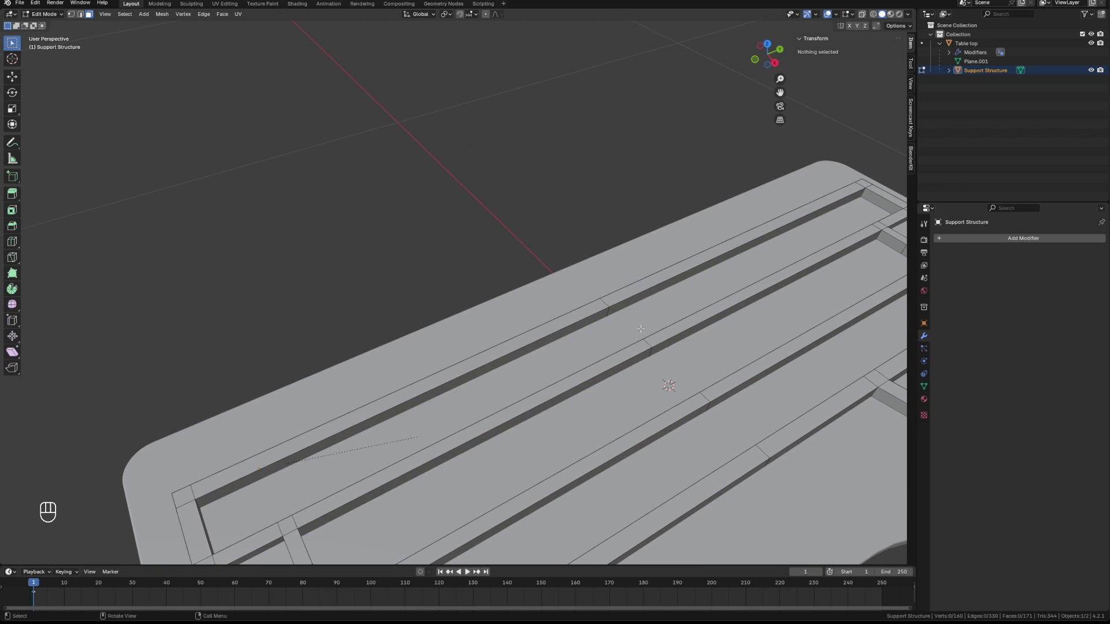
shift+middle_drag(641, 328, 409, 211)
scroll(538, 236, down, 5)
middle_drag(470, 304, 428, 301)
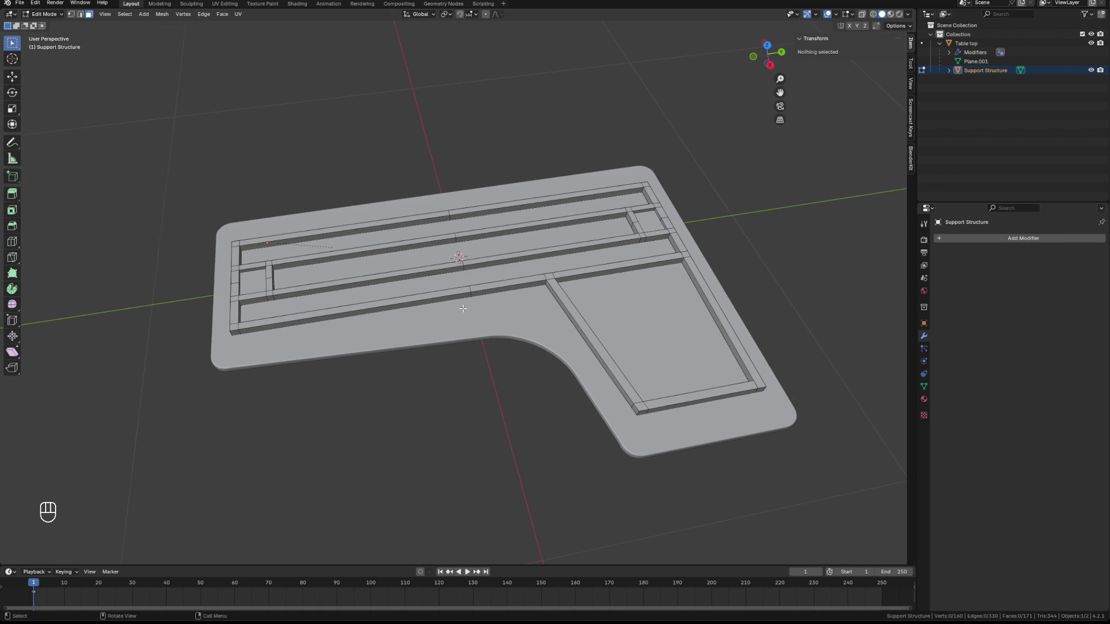
Step: Add a Bevel modifier to Support Structure with an amount of 0.14 m and 2 segments
click(966, 45)
click(962, 70)
click(956, 238)
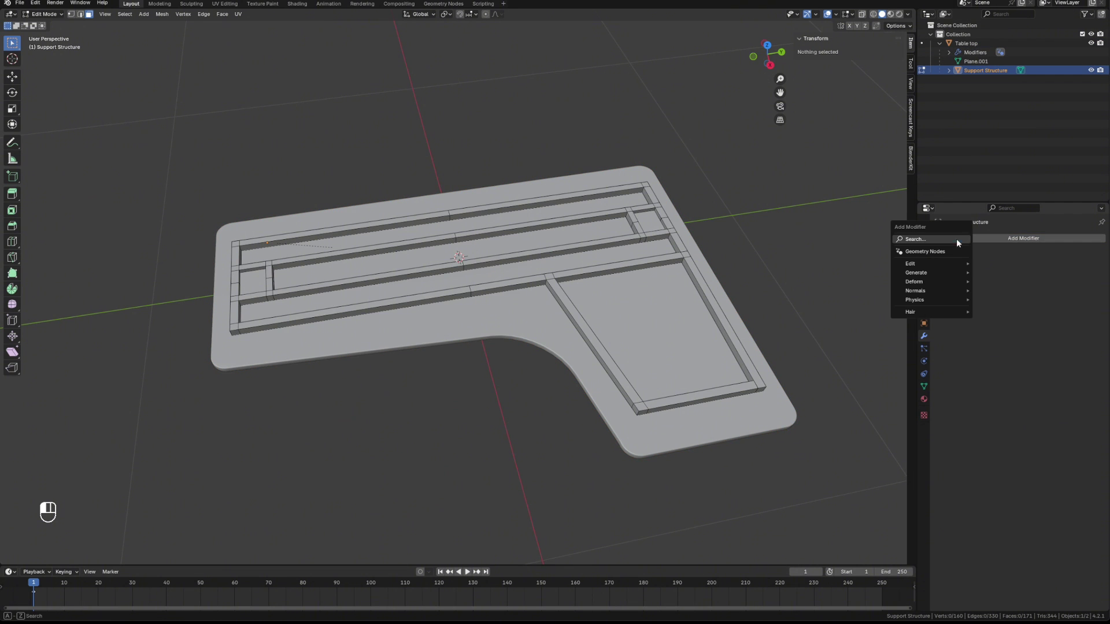
click(965, 235)
text(beve)
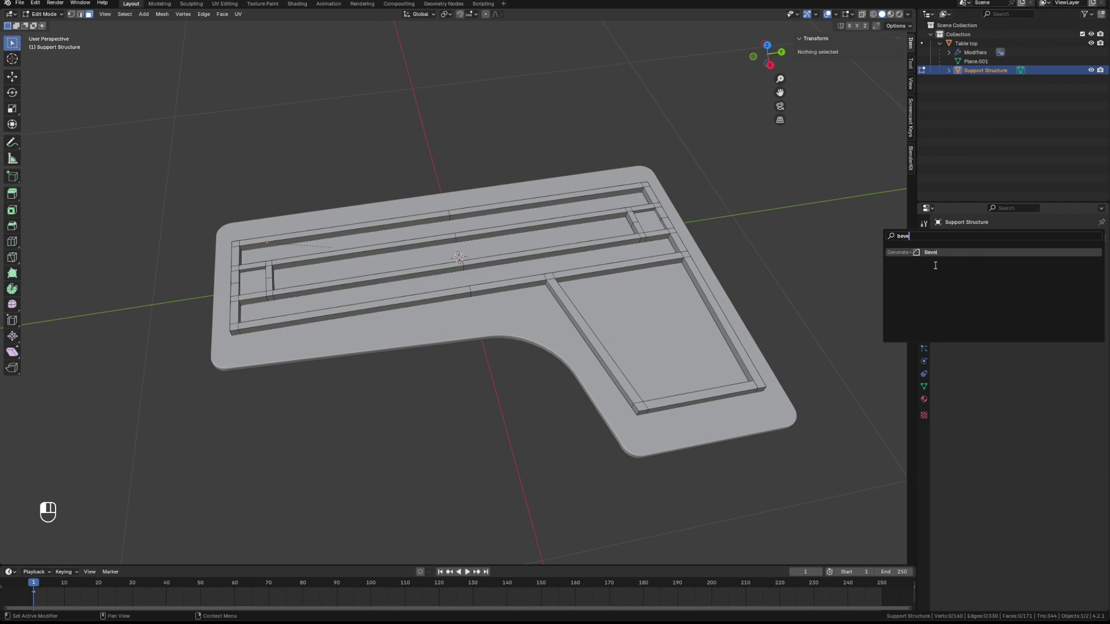
click(938, 252)
scroll(659, 351, up, 3)
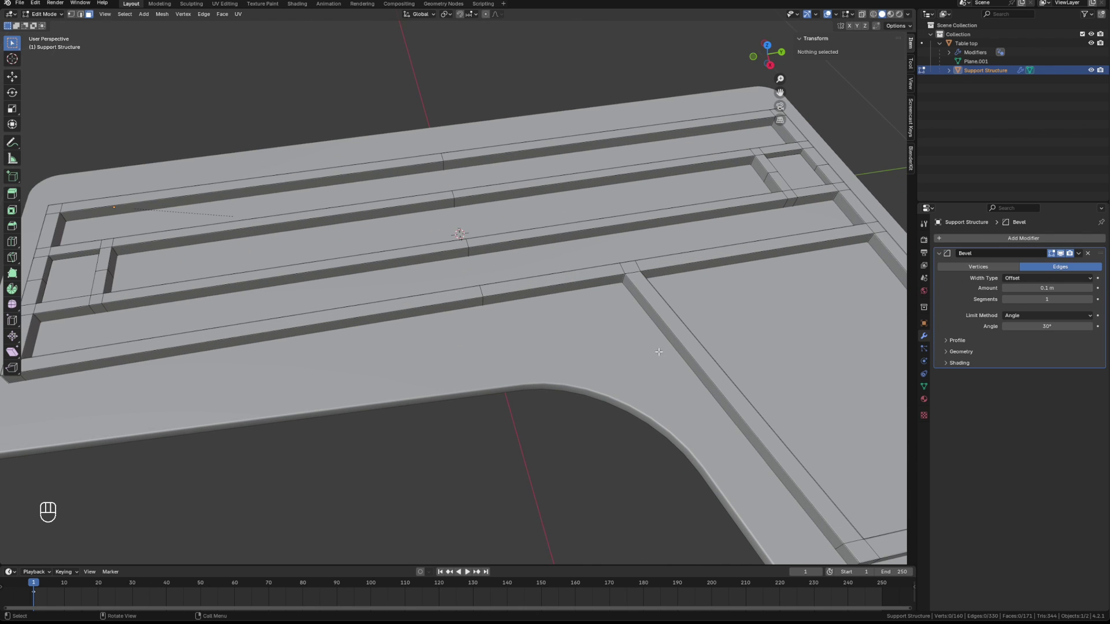
drag(1053, 287, 1069, 287)
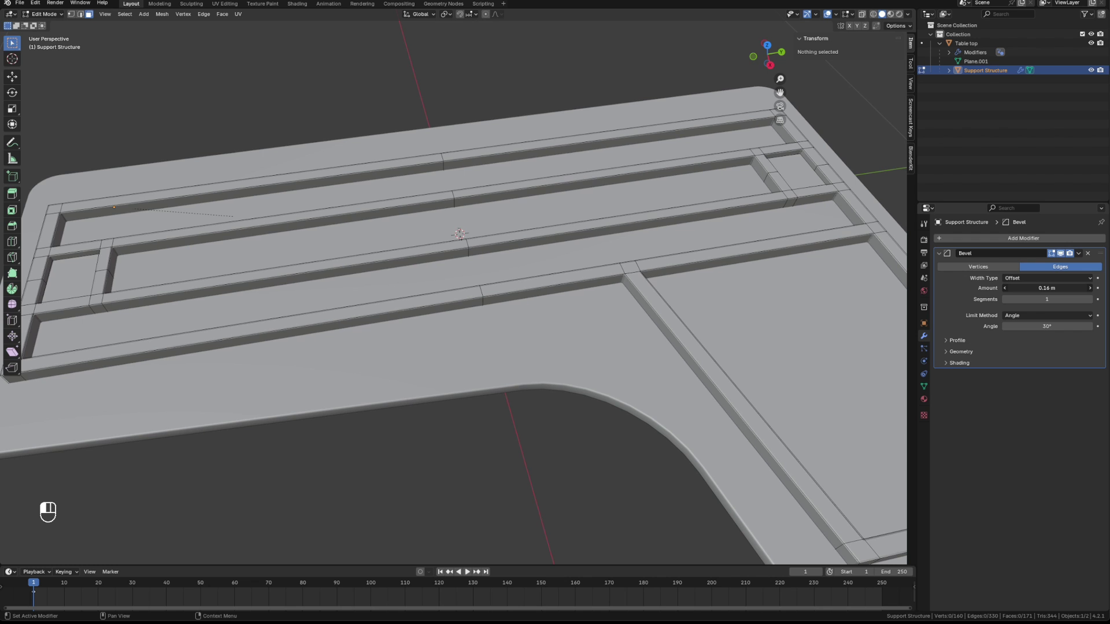
click(1089, 299)
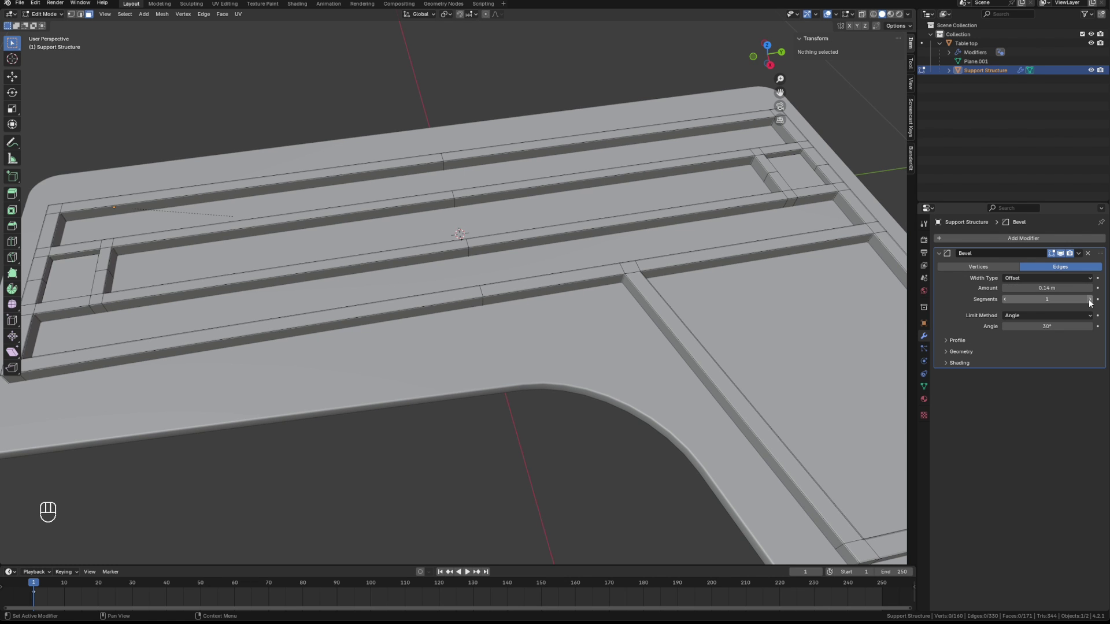
Step: Inspect the bevelled frame edges in Object Mode and set the bevel amount to 0.1 m
scroll(568, 360, up, 3)
scroll(568, 360, down, 5)
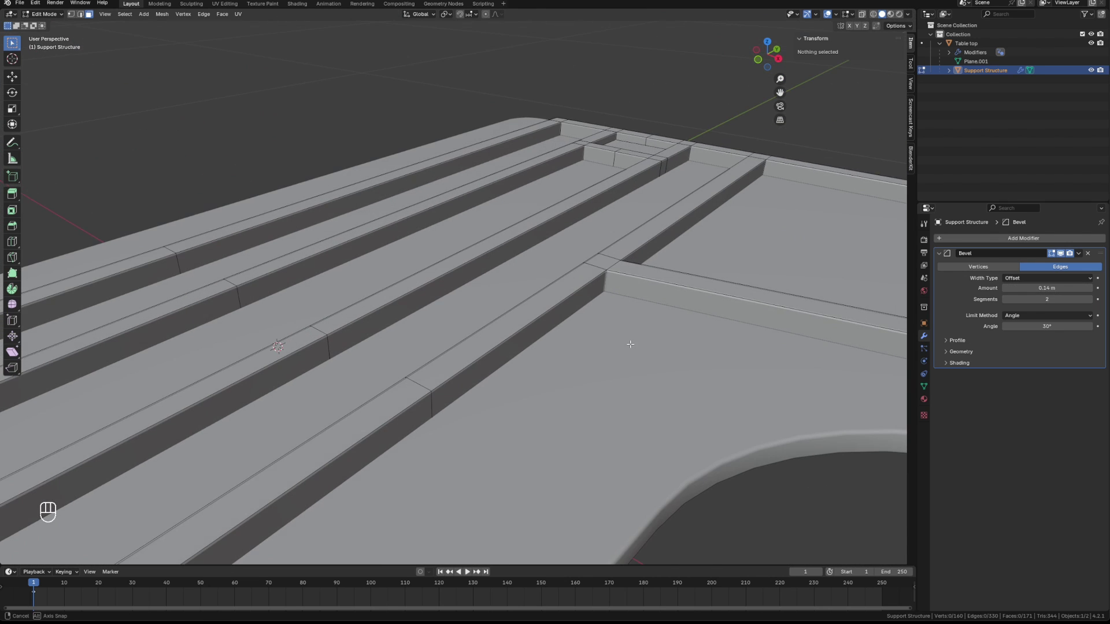
key(Tab)
scroll(627, 364, up, 3)
middle_drag(730, 370, 702, 363)
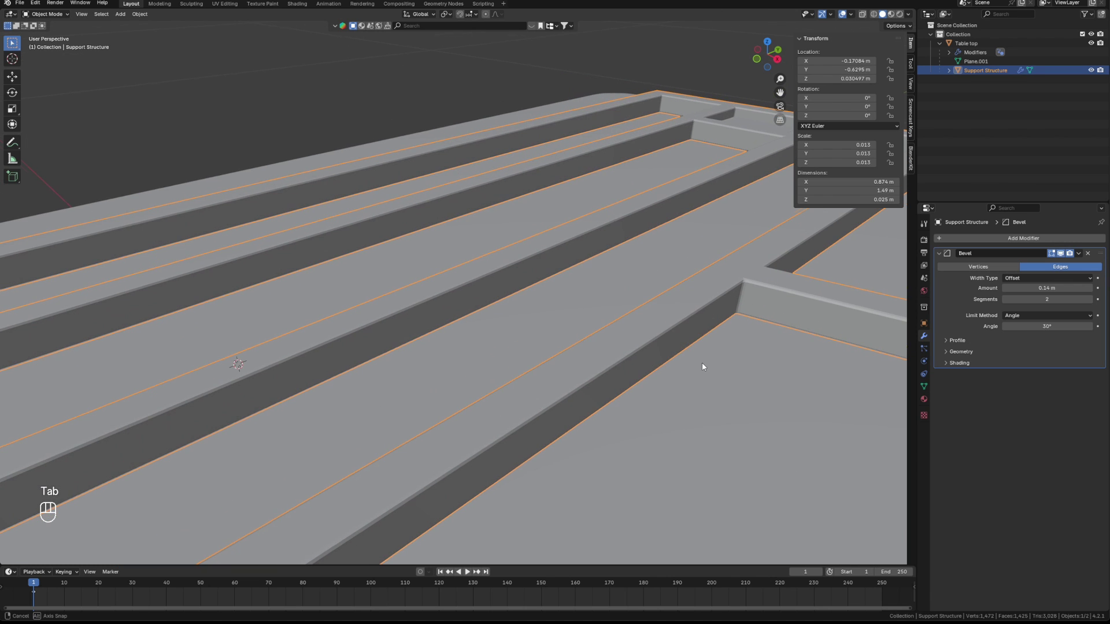
key(Tab)
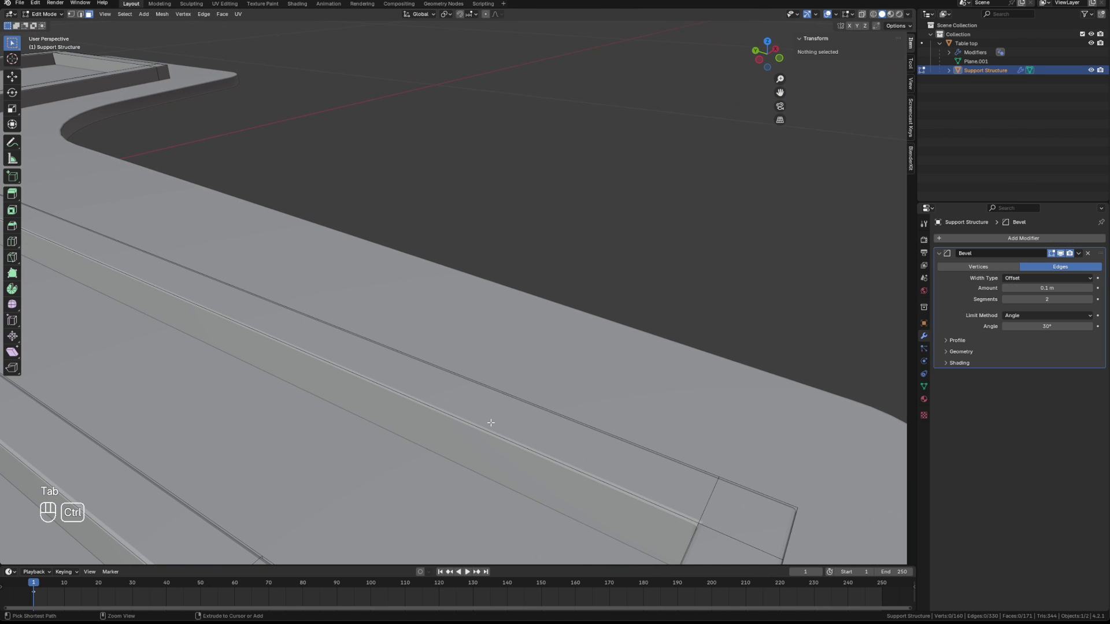
Step: Add two closely spaced loop cuts across the long front rail near its free end, at median Y of about 3.48 m and 1.88 m
key(ctrl+r)
click(471, 414)
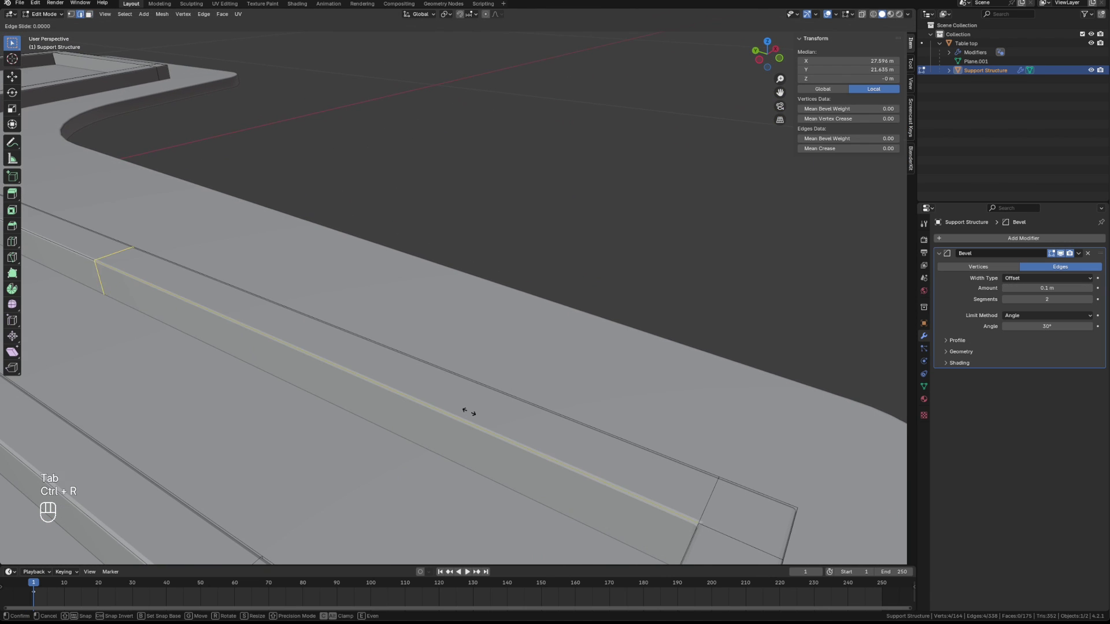
click(721, 537)
middle_drag(721, 538, 574, 445)
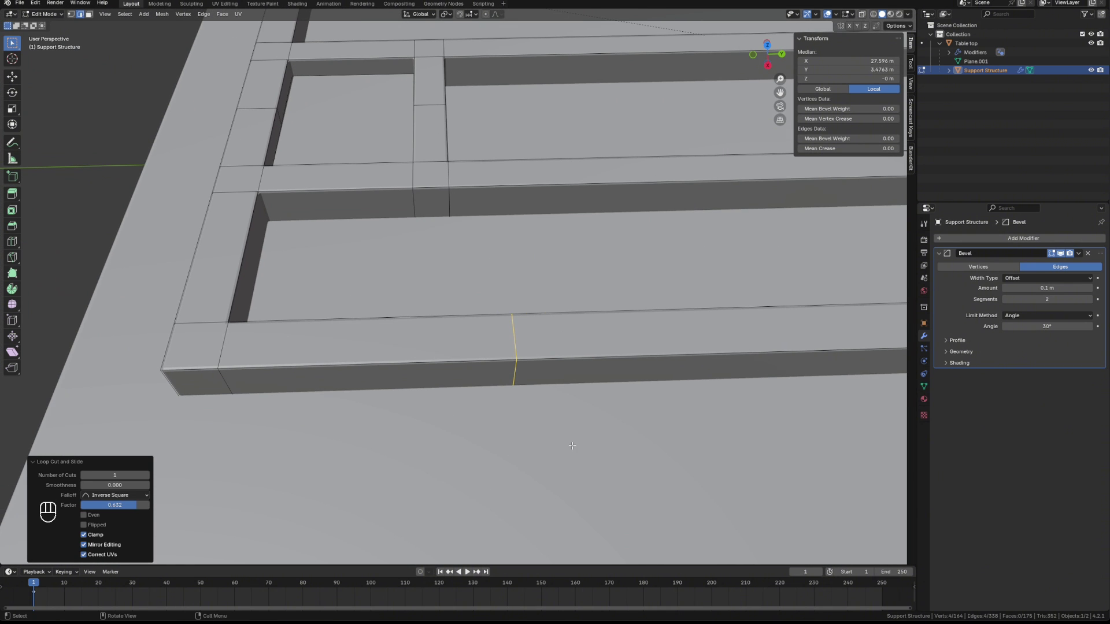
key(ctrl+r)
click(434, 364)
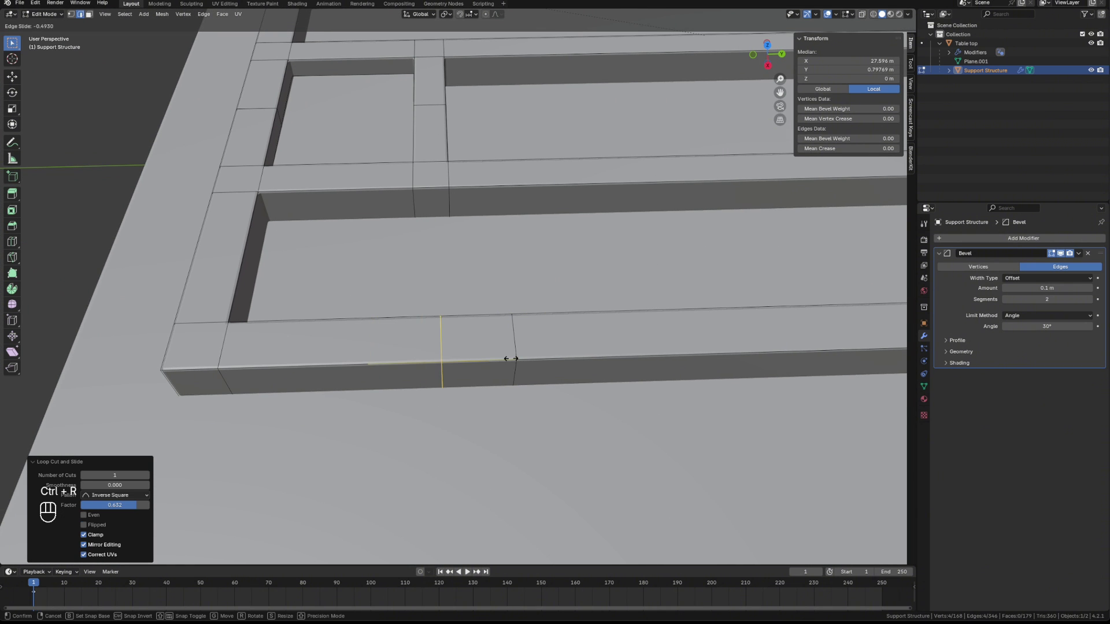
click(528, 359)
middle_drag(529, 360, 507, 306)
key(Tab)
key(Tab)
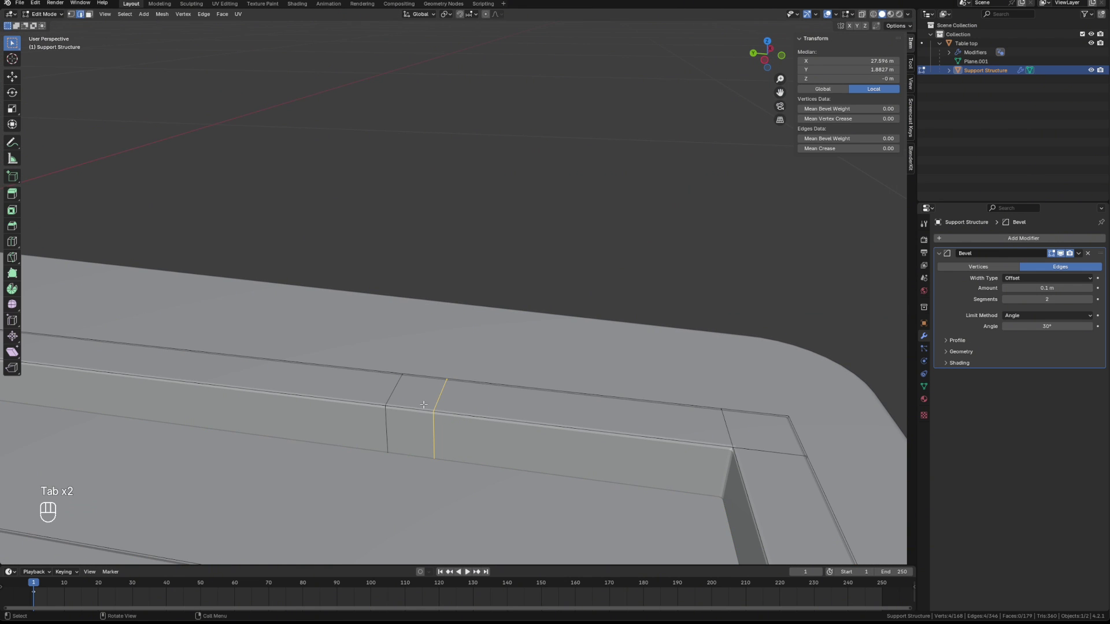
Step: Duplicate the rail's top and inner side faces between the two loop cuts and raise the copy about 0.0004 m along Z
key(3)
click(417, 395)
shift+click(409, 432)
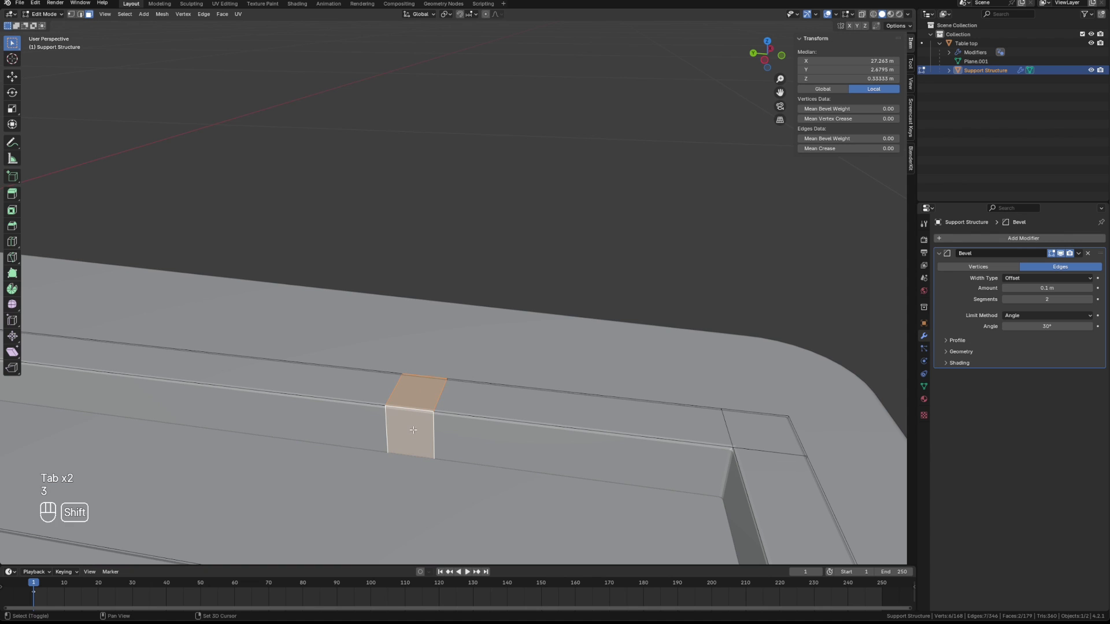
key(KP_Decimal)
scroll(463, 426, down, 6)
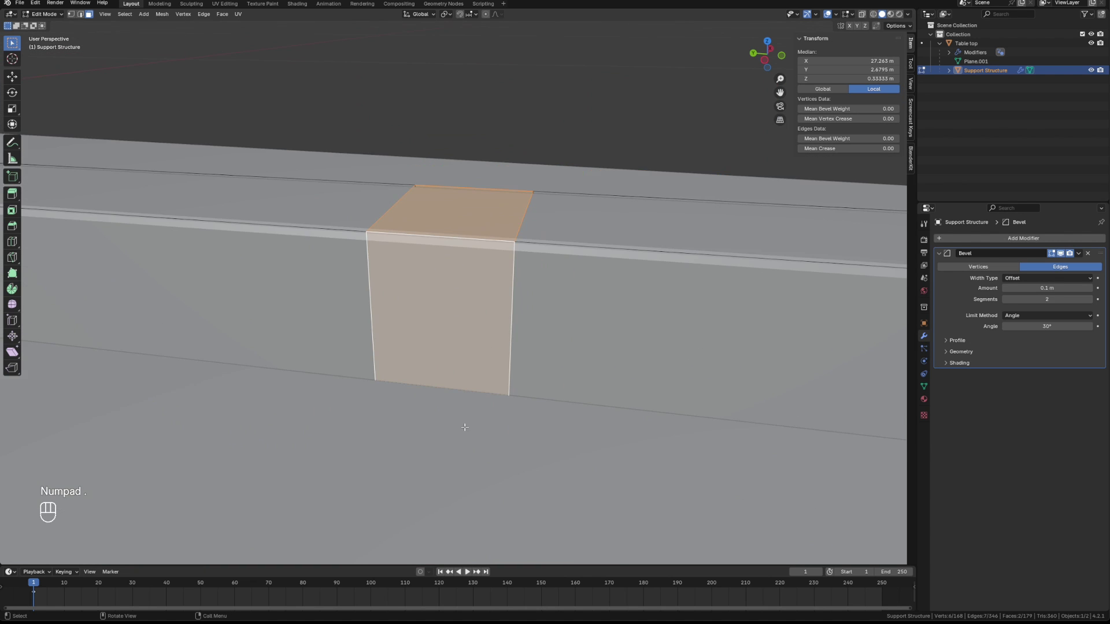
middle_drag(392, 440, 508, 404)
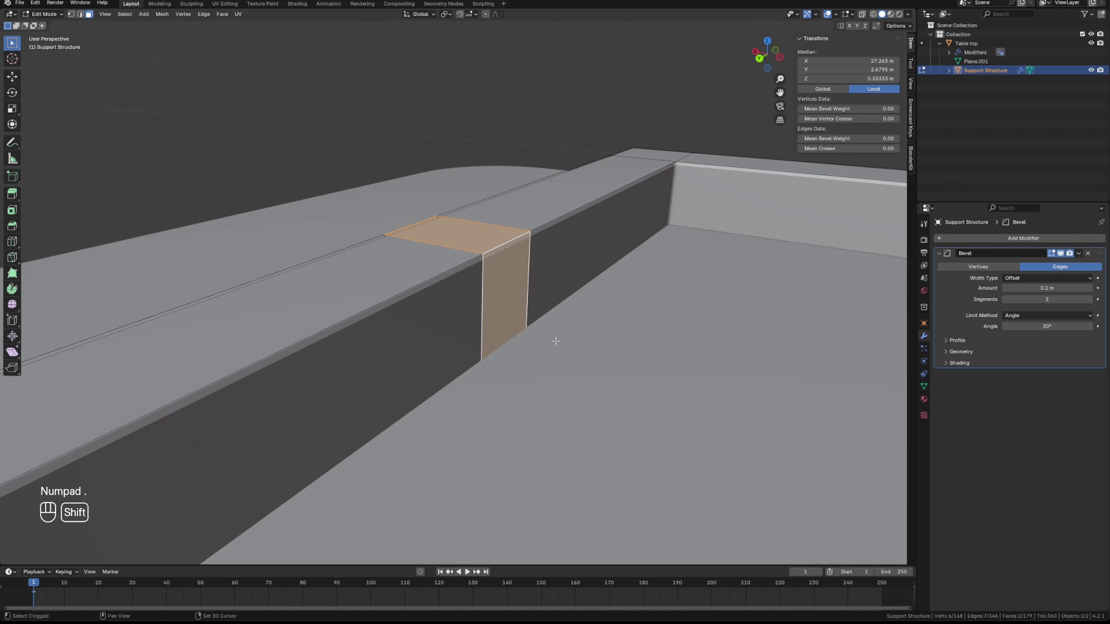
key(shift+d)
key(z)
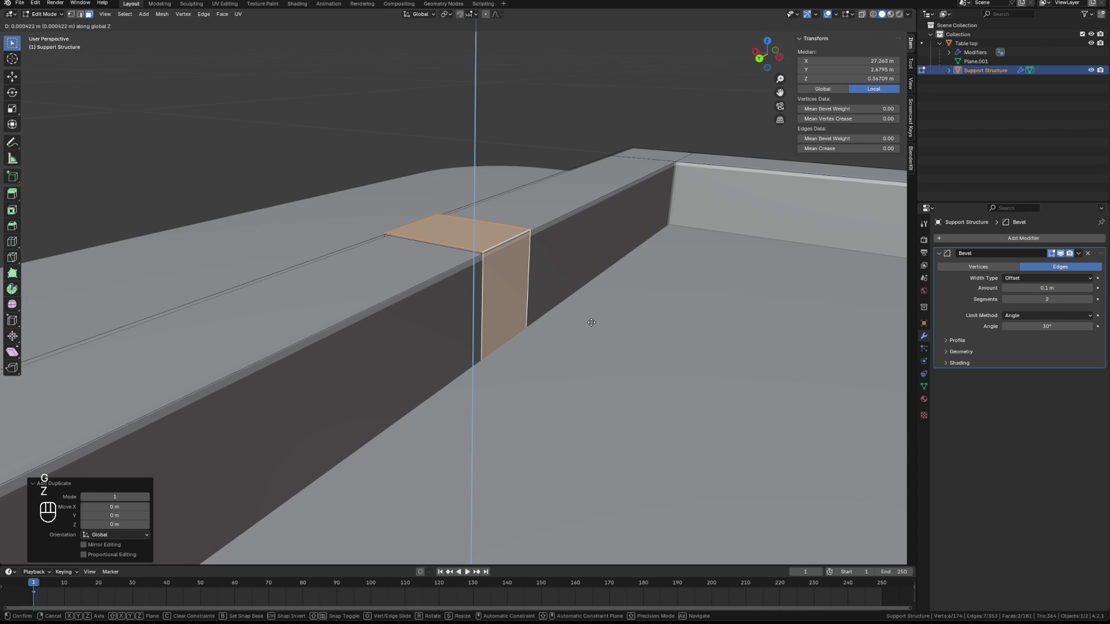
click(591, 322)
Step: Offset the duplicated faces about -0.0007 m along X, just clear of the rail's inner side
key(g)
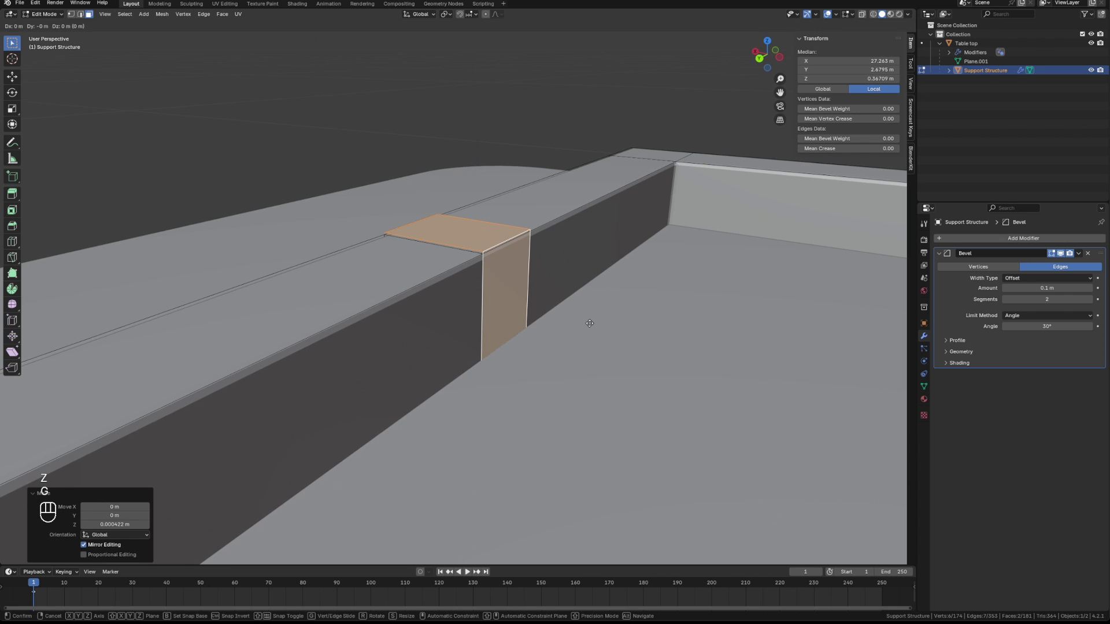
key(y)
key(z)
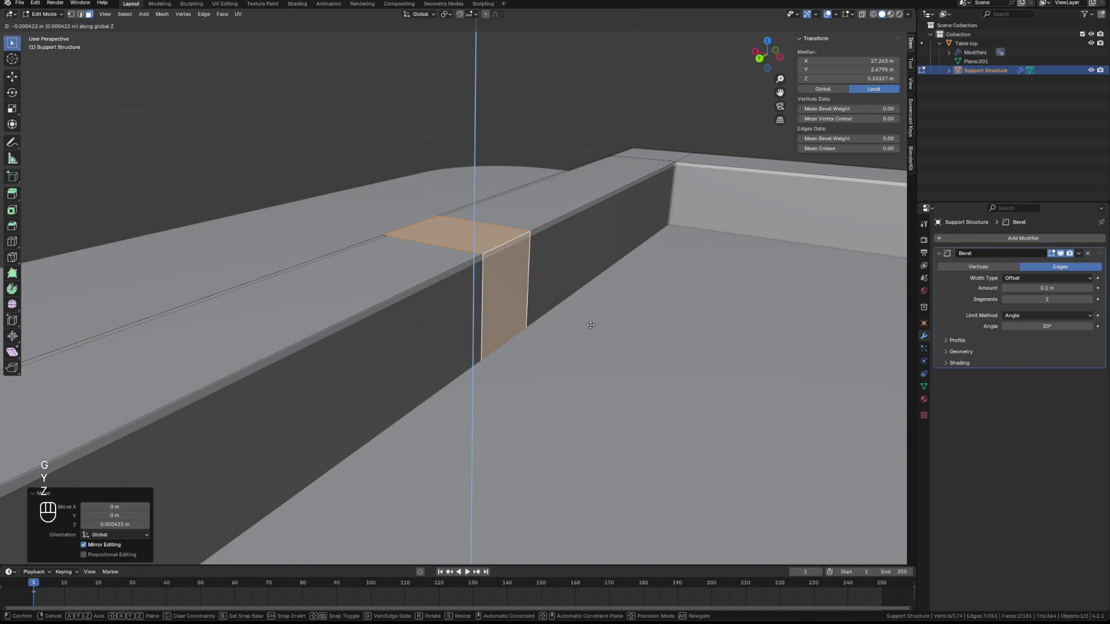
key(x)
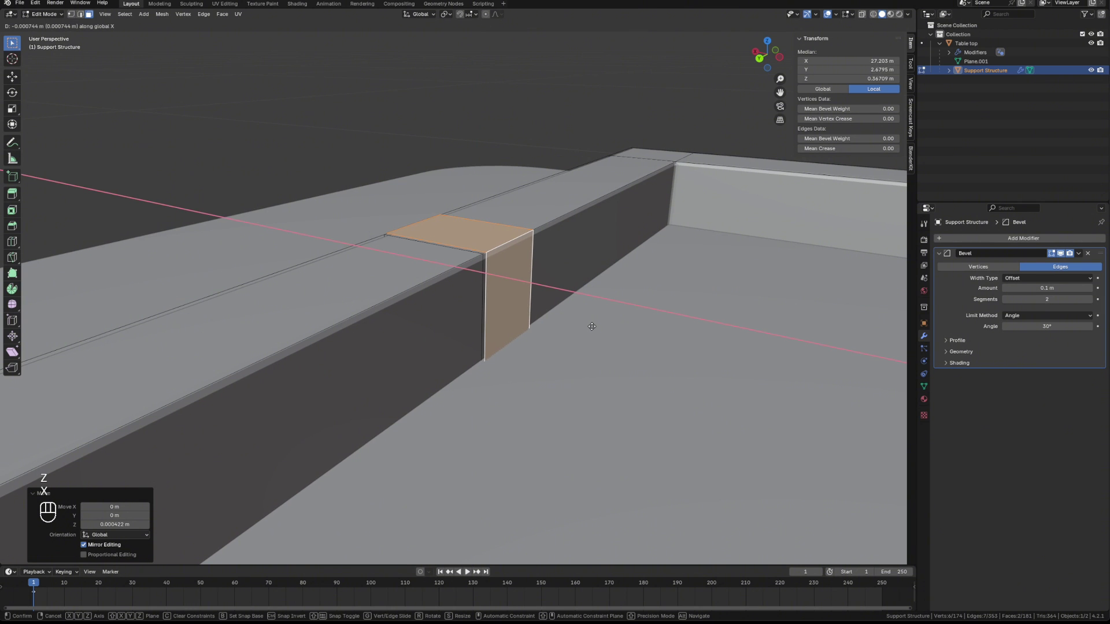
click(592, 327)
mouse_move(592, 326)
middle_down()
mouse_move(565, 335)
mouse_move(594, 324)
middle_up()
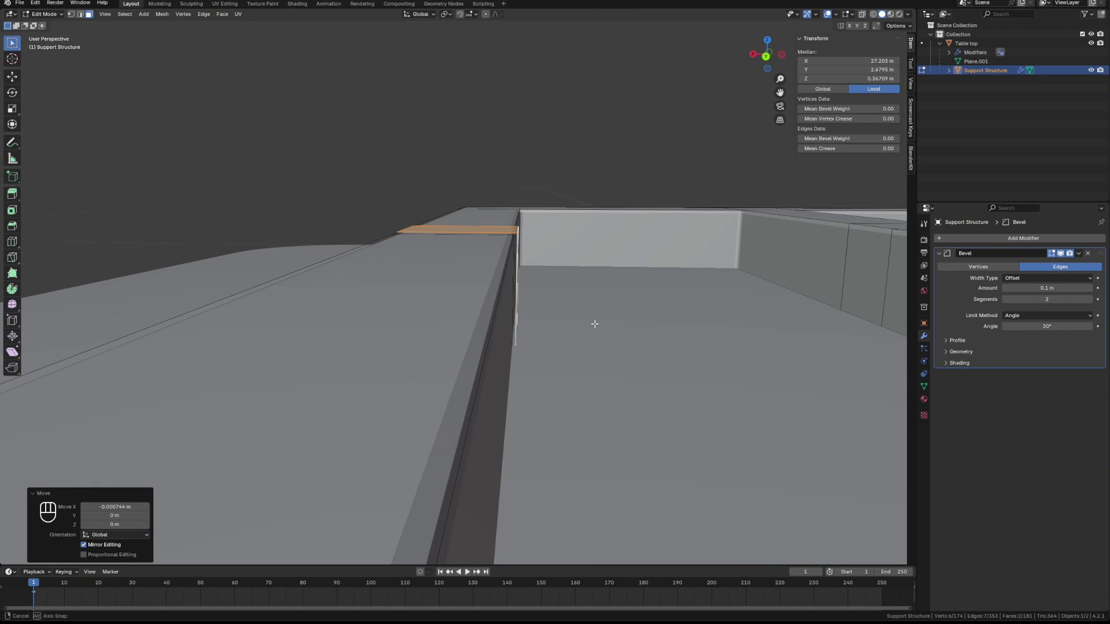
key(ctrl+z)
Step: Separate the duplicated faces into their own object and rename it Fixture
key(p)
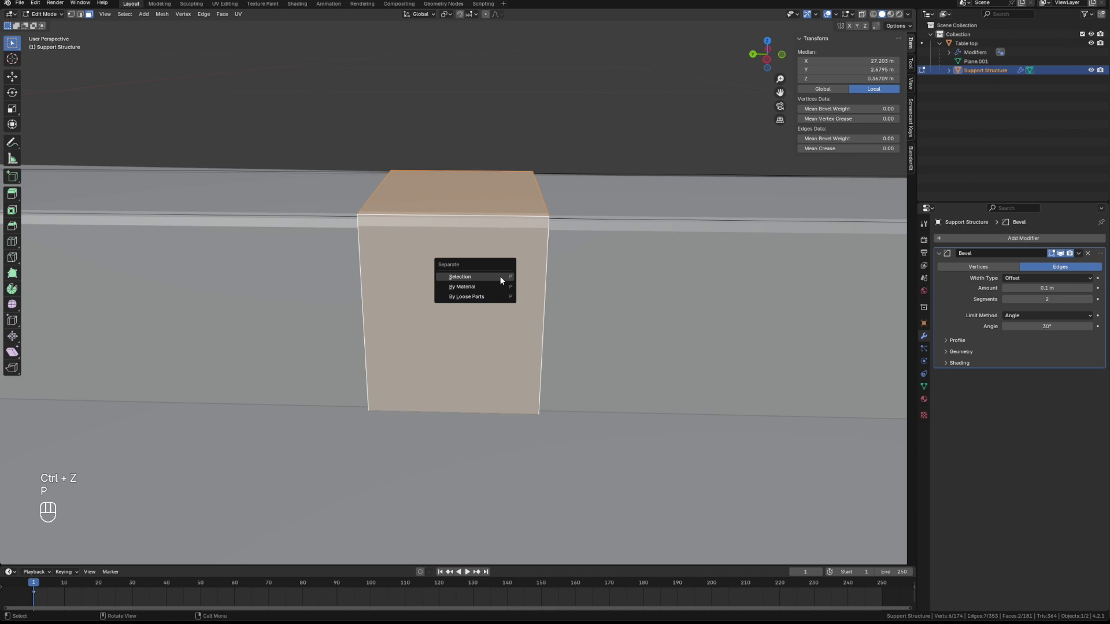
click(500, 277)
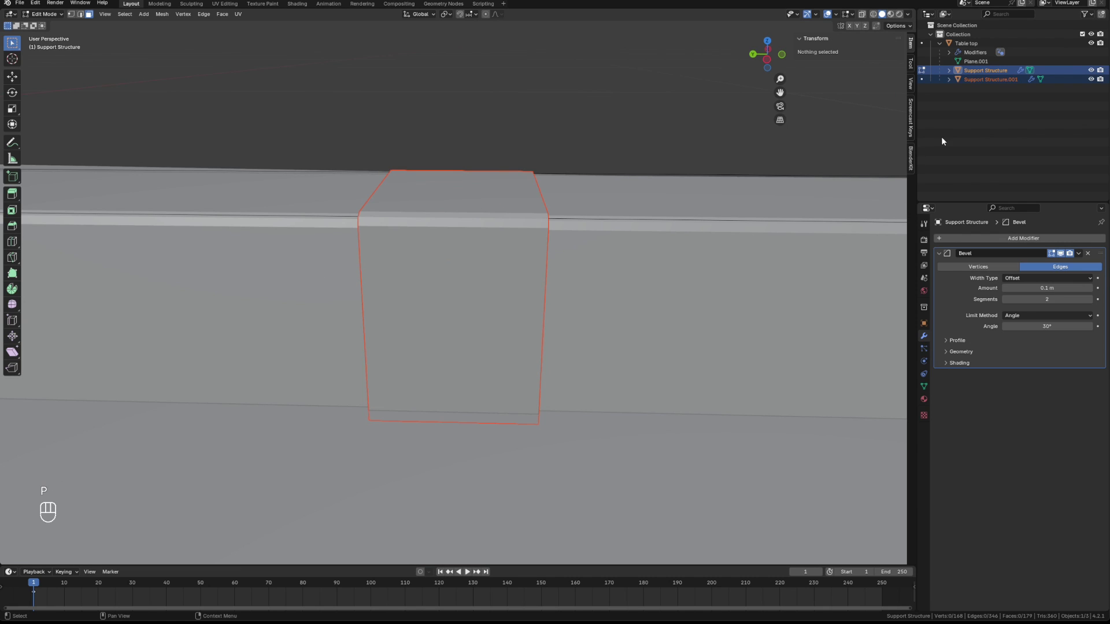
click(983, 79)
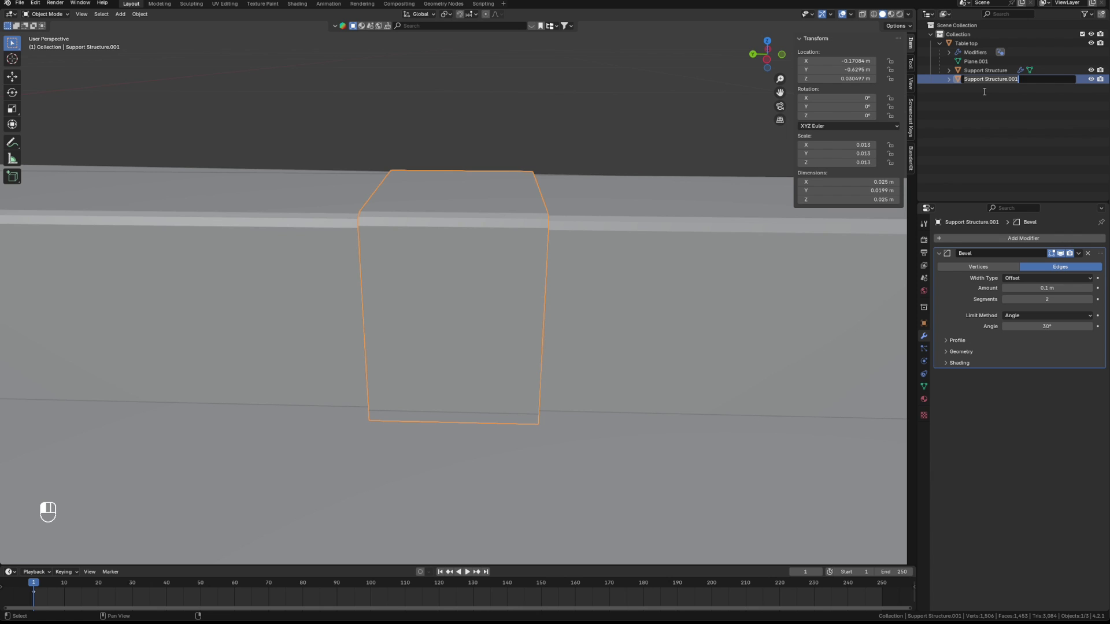
key(ctrl+a)
text(Fixture)
key(Return)
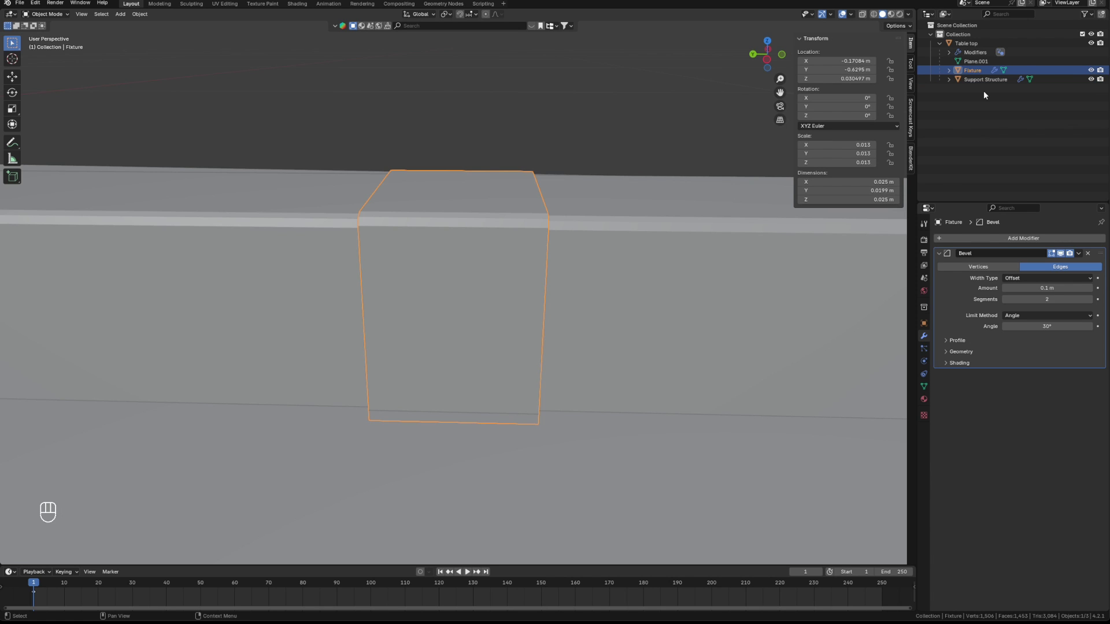
Step: Isolate Fixture and extrude the lower edge of its vertical face about 0.02 m along negative X to form a bottom flange
key(shift+h)
scroll(518, 260, down, 6)
mouse_move(532, 282)
middle_down()
mouse_move(440, 259)
mouse_move(521, 266)
middle_up()
key(2)
key(Tab)
key(2)
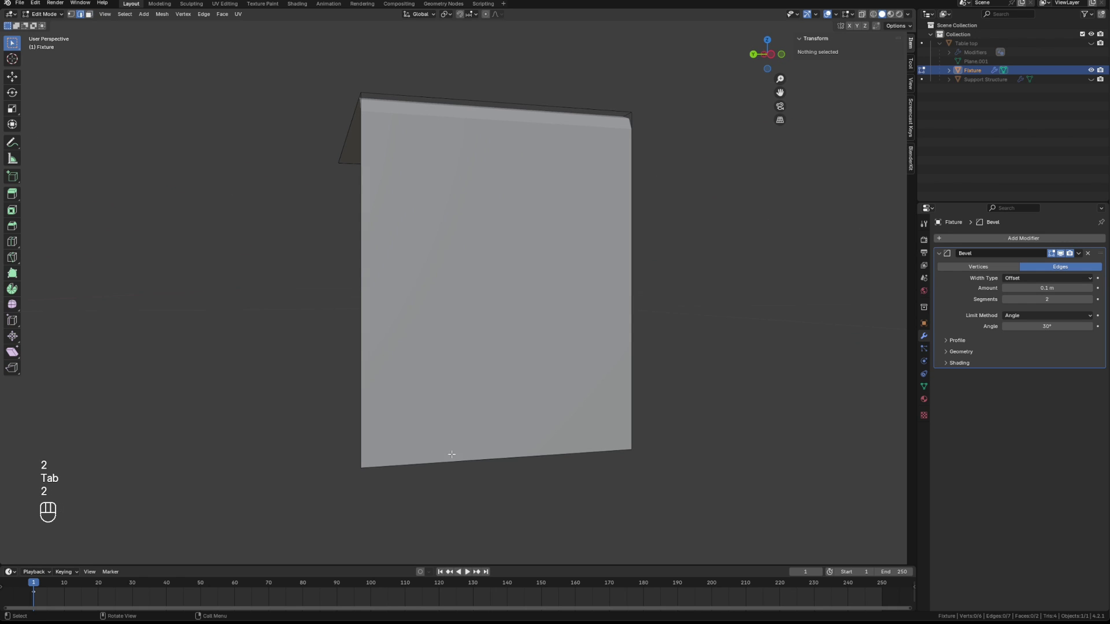
click(504, 484)
middle_drag(528, 505, 685, 472)
key(e)
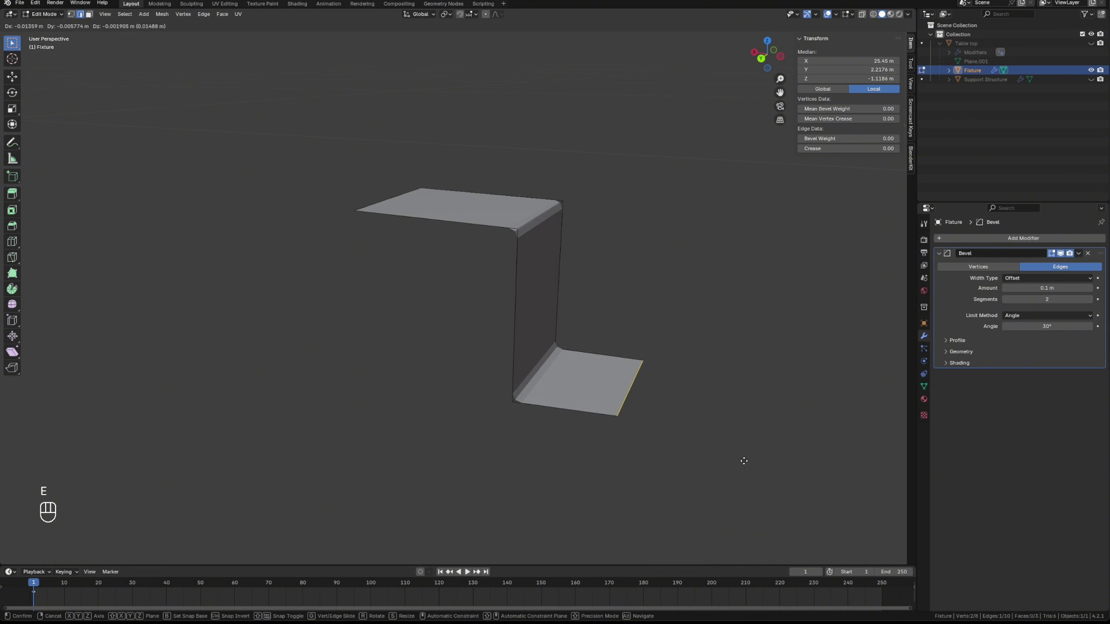
key(x)
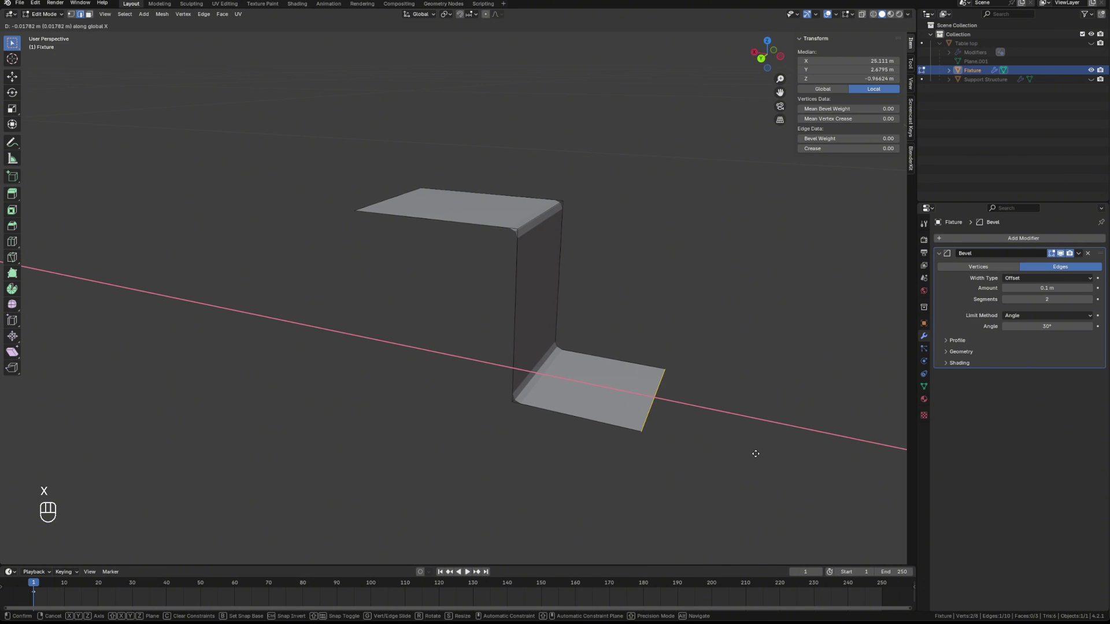
click(775, 453)
middle_drag(775, 453, 646, 418)
Step: Raise the bottom flange face of Fixture about 0.003 m along Z
key(3)
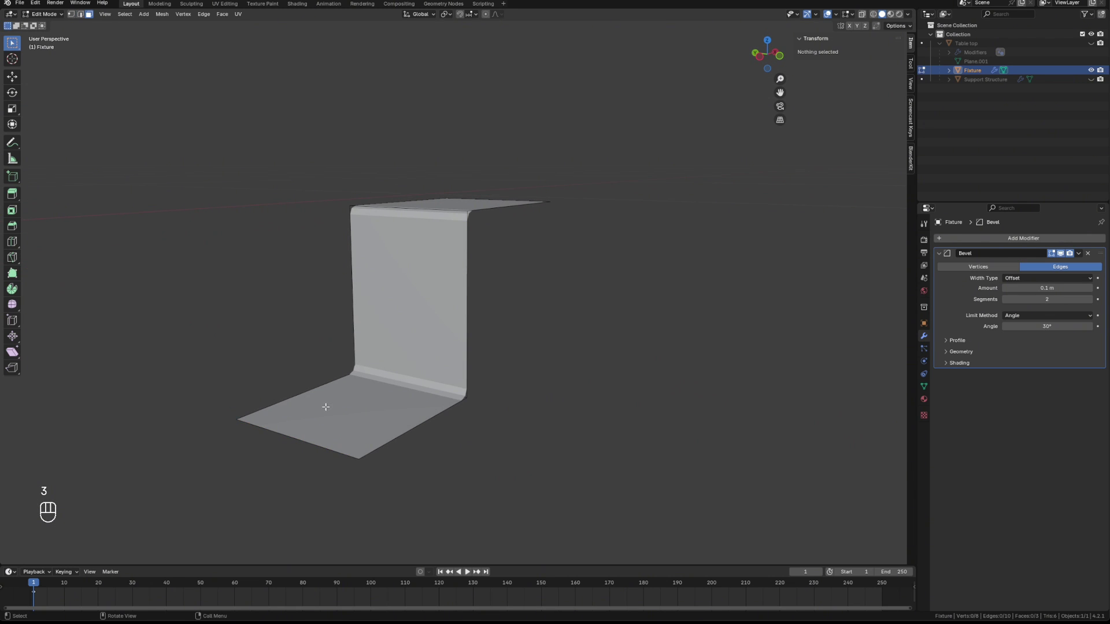
click(379, 417)
key(g)
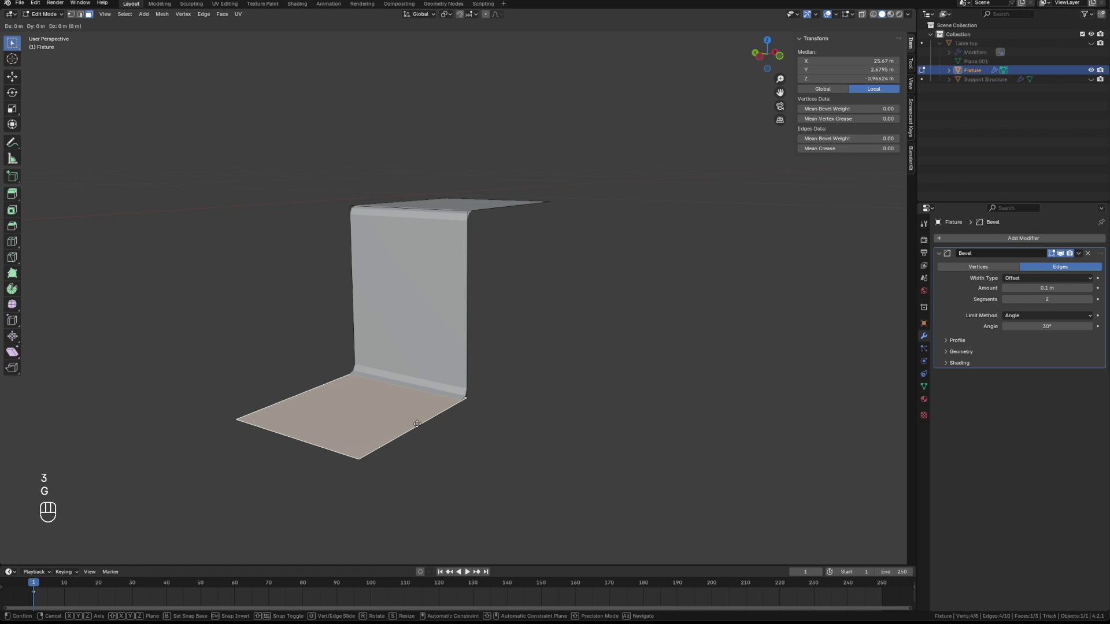
key(x)
key(z)
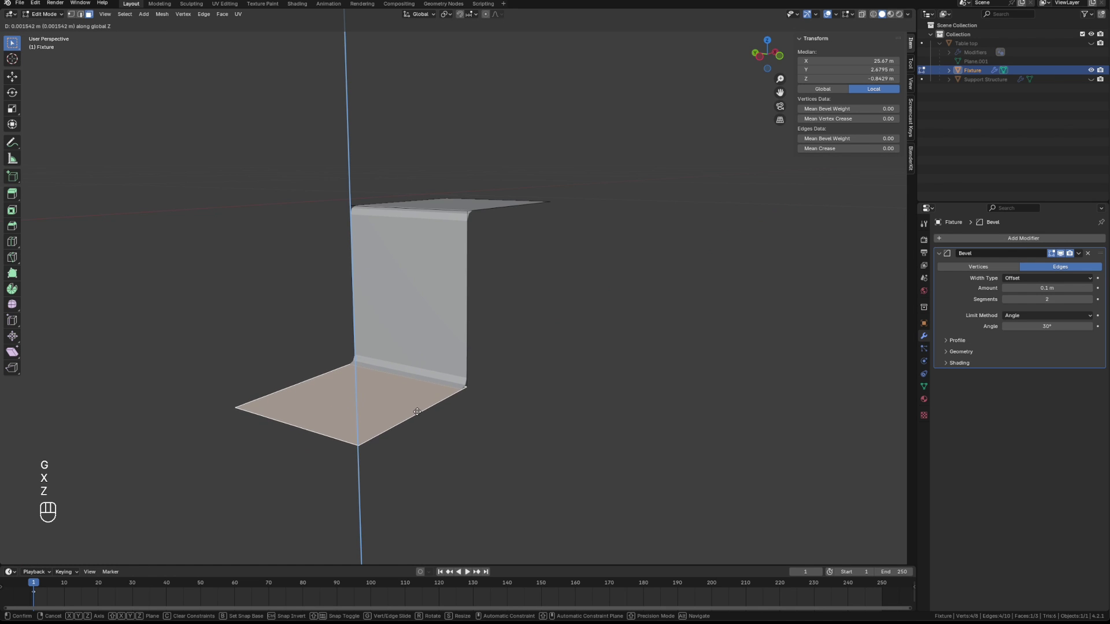
click(416, 404)
Step: Unhide the desk parts and lower Fixture's bottom flange face along Z to sit just above the tabletop surface
middle_drag(416, 404, 543, 414)
middle_drag(543, 414, 642, 412)
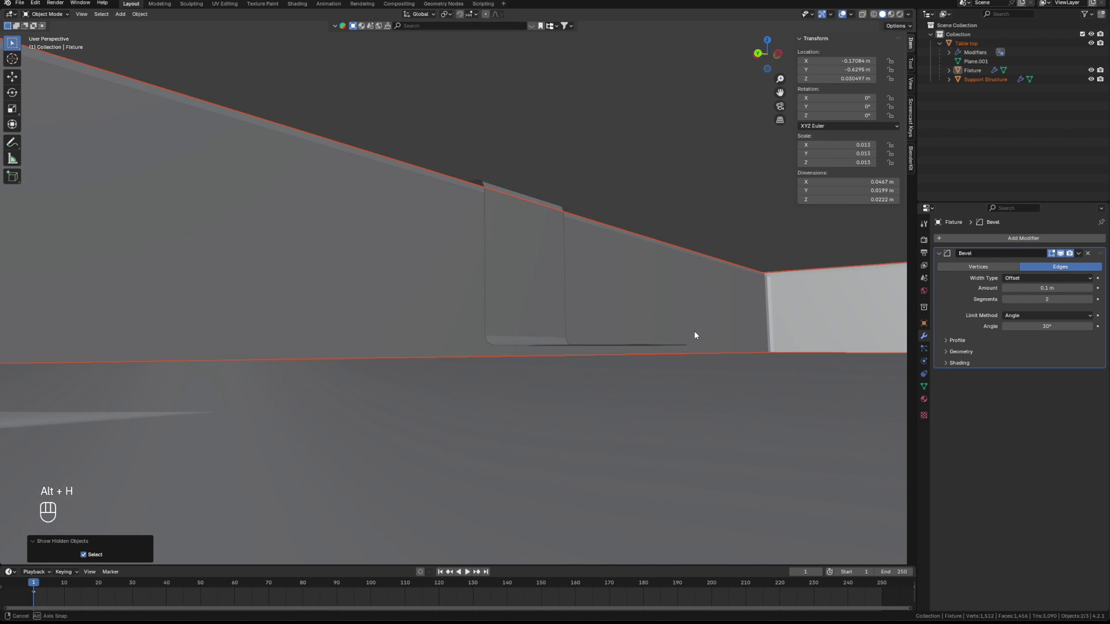
middle_drag(695, 336, 679, 371)
click(593, 386)
key(Tab)
click(560, 393)
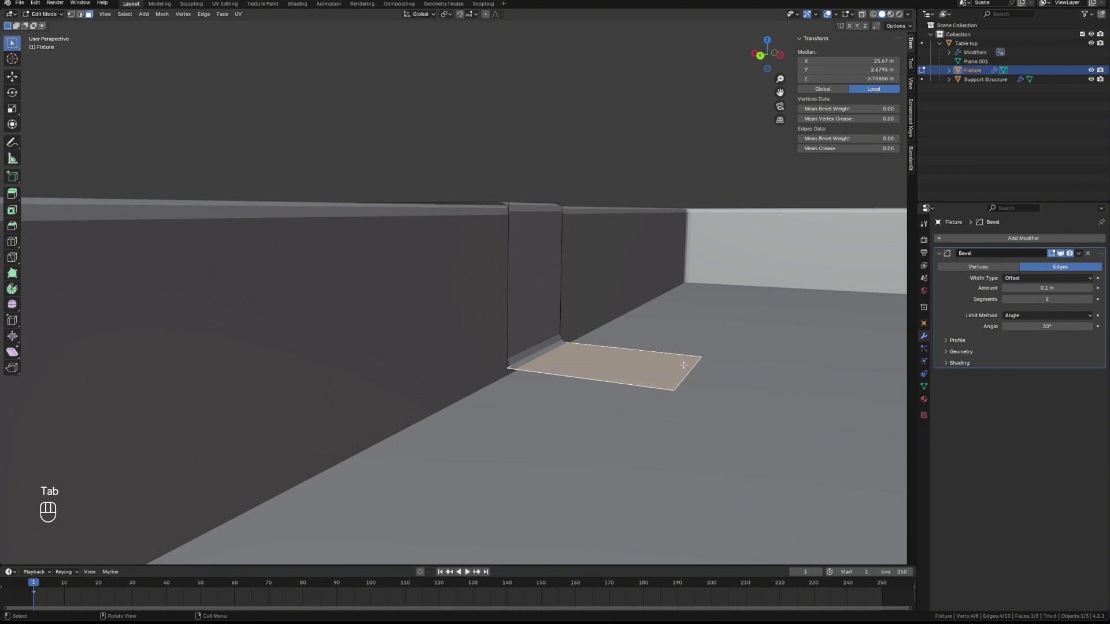
key(g)
key(z)
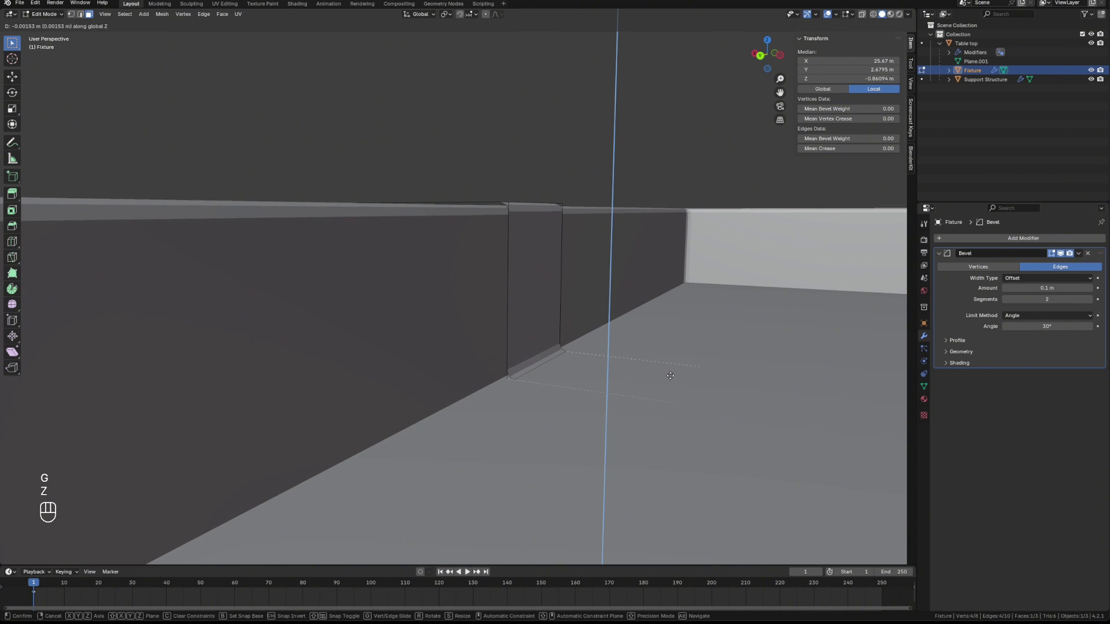
click(669, 371)
Step: Thicken all three Fixture faces by extruding them along their normals with an offset of 0.032 m
mouse_move(736, 348)
middle_down()
mouse_move(736, 332)
mouse_move(758, 334)
mouse_move(722, 361)
middle_up()
click(542, 302)
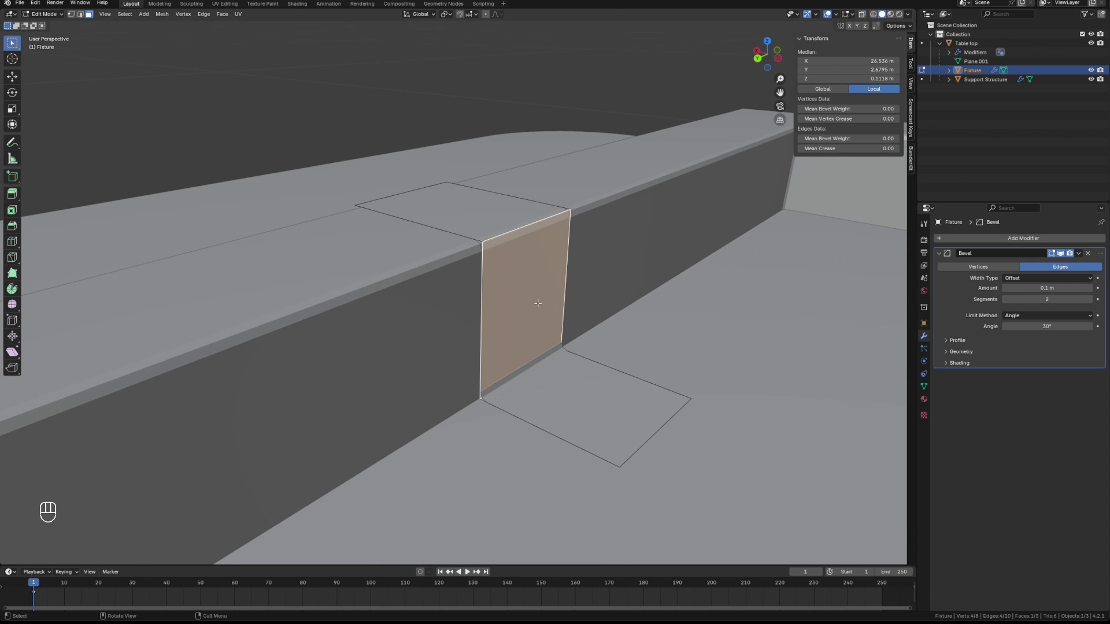
shift+click(462, 213)
shift+click(575, 386)
middle_drag(575, 386, 697, 337)
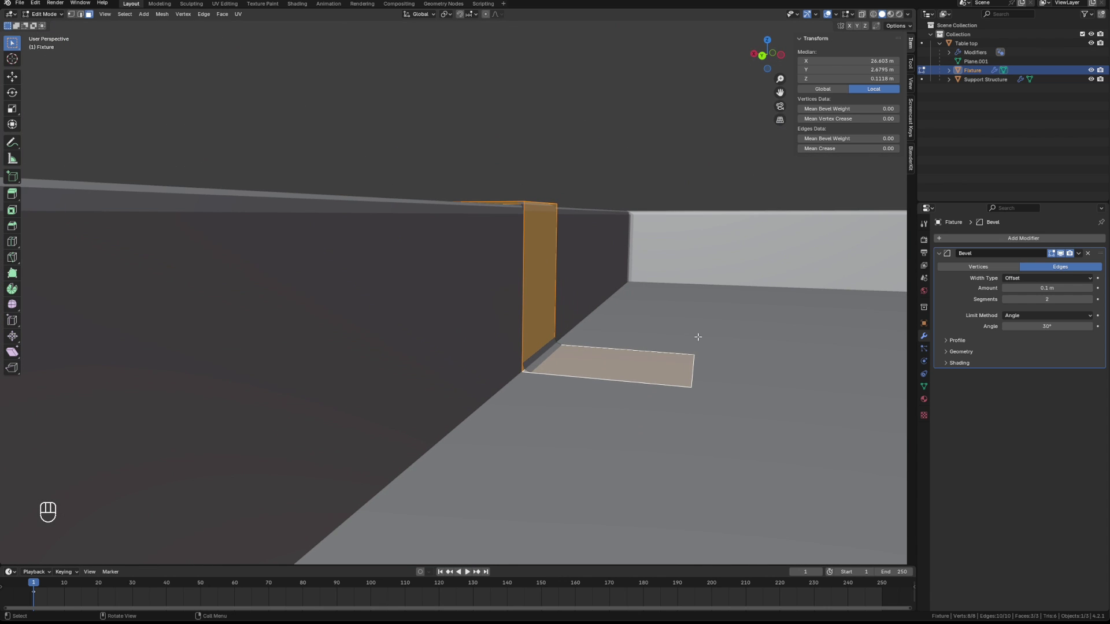
key(ctrl+f)
click(663, 319)
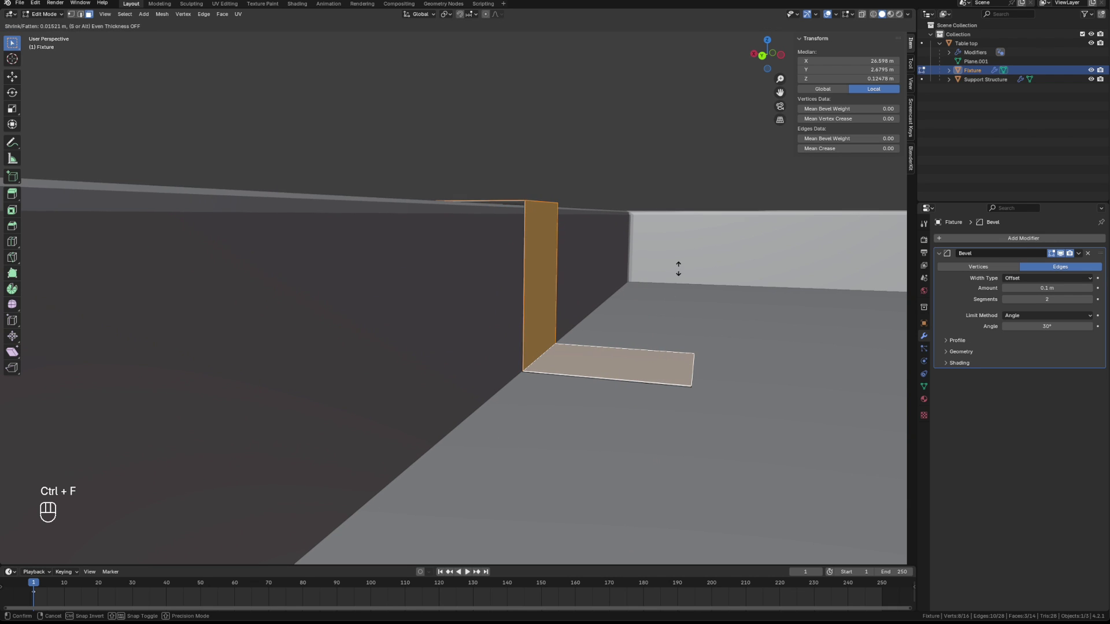
click(695, 211)
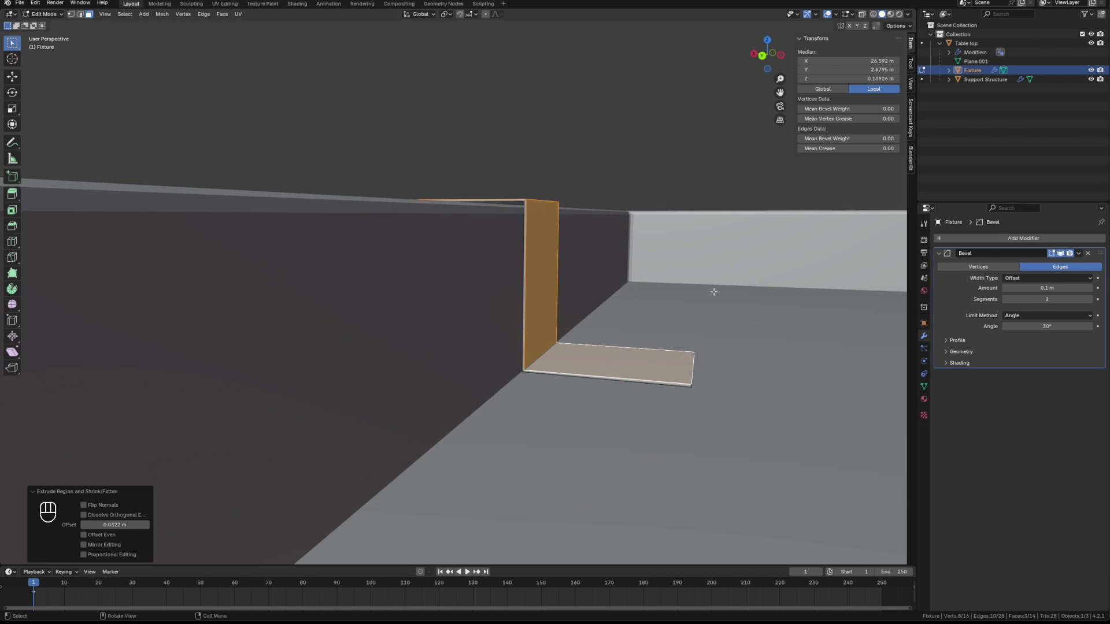
middle_drag(716, 293, 570, 297)
click(662, 159)
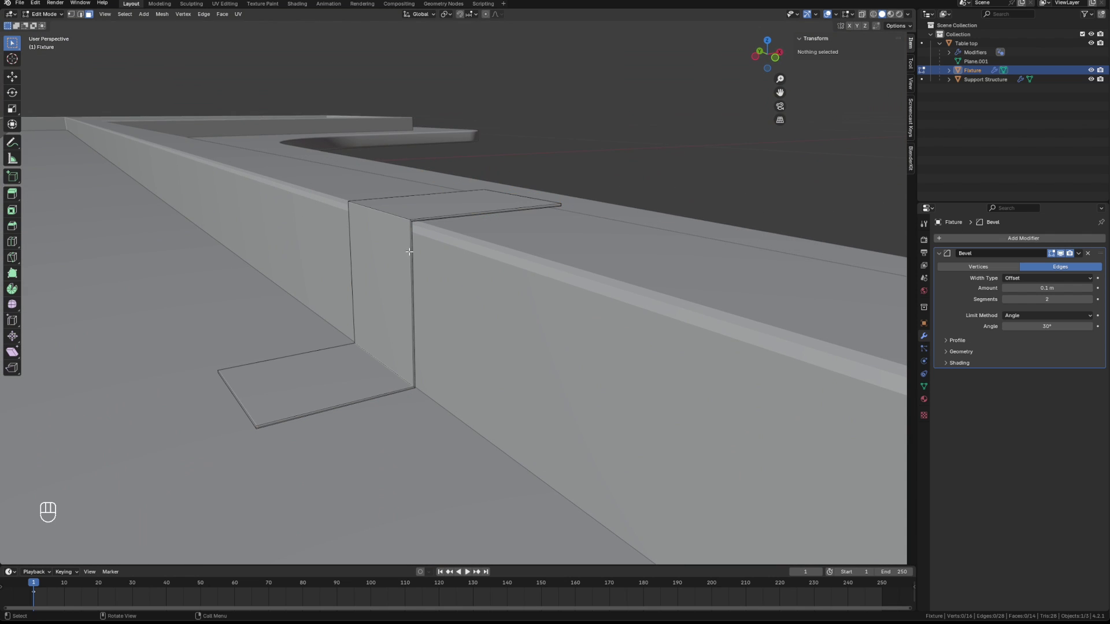
Step: Isolate Fixture and snap the 3D cursor to the centre of its bottom flange's upper face
middle_drag(410, 252, 569, 262)
key(Tab)
key(slash)
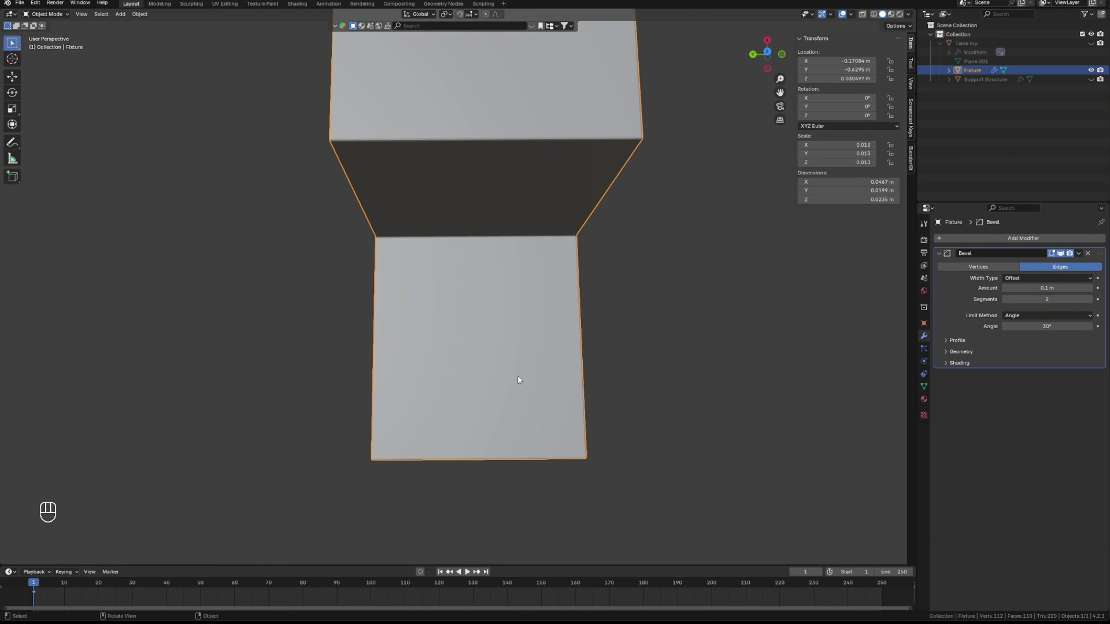
key(Tab)
click(486, 354)
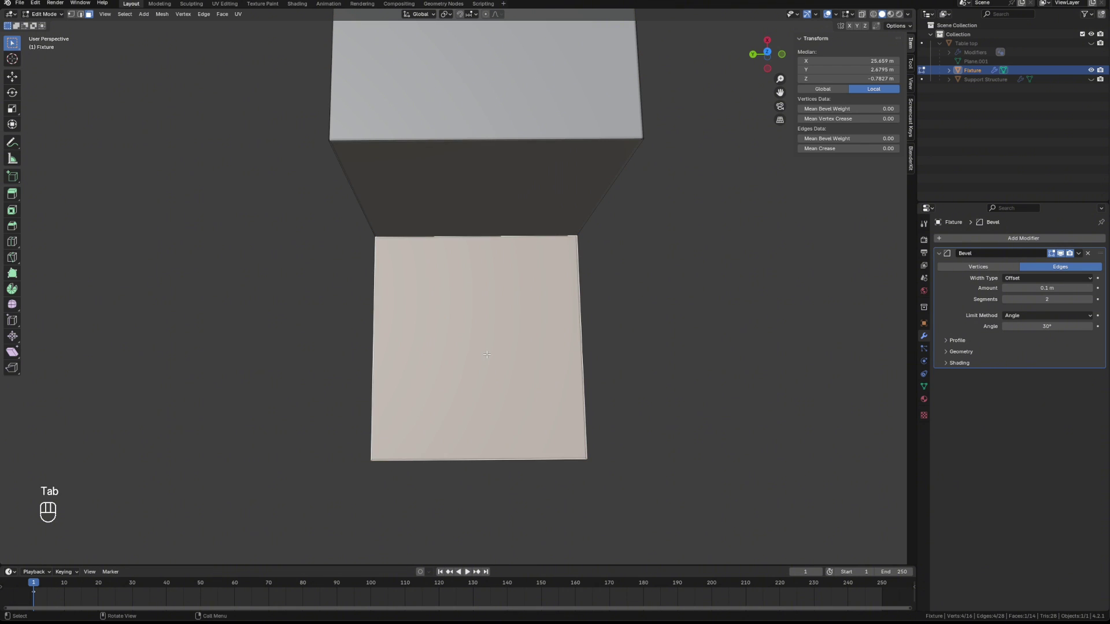
key(shift+s)
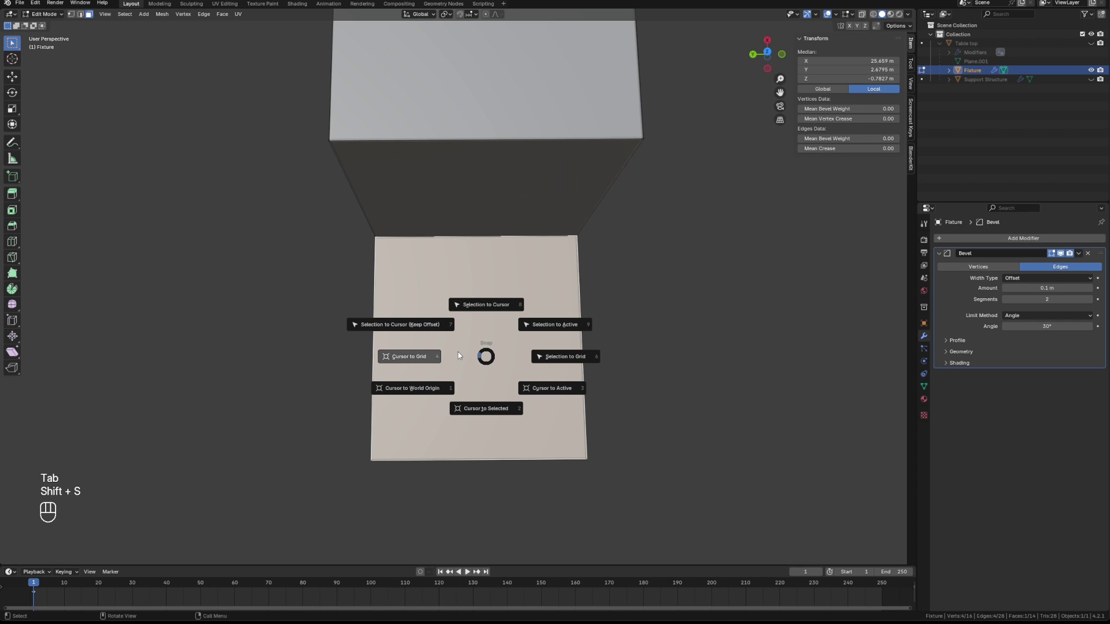
click(485, 408)
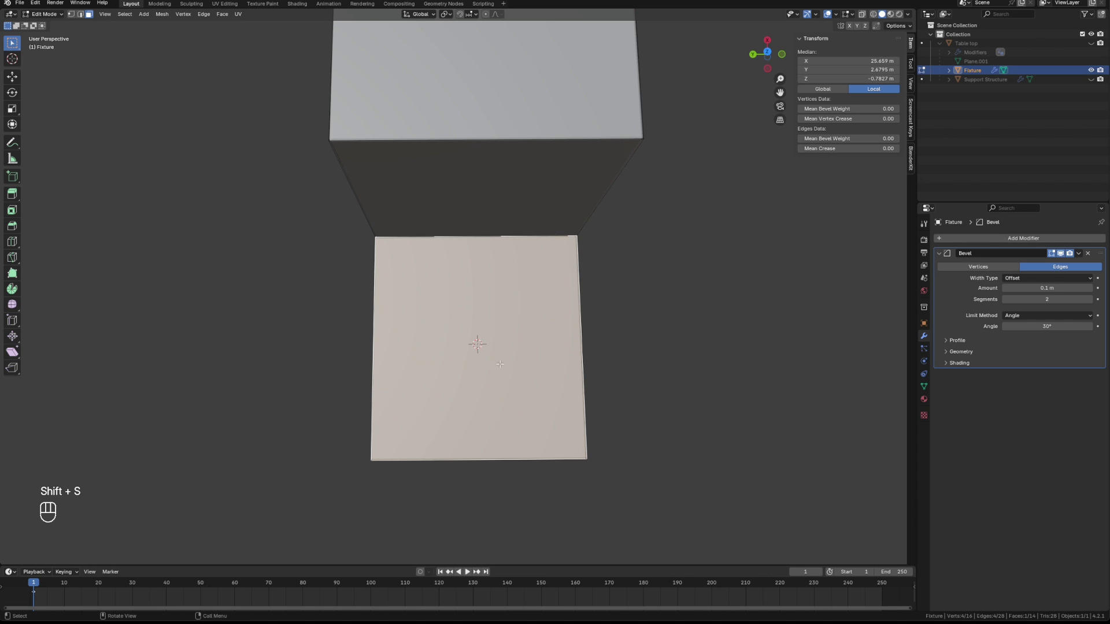
Step: Add a UV sphere at the 3D cursor on Fixture's bottom flange and scale it down to about a third of the flange width
key(shift+a)
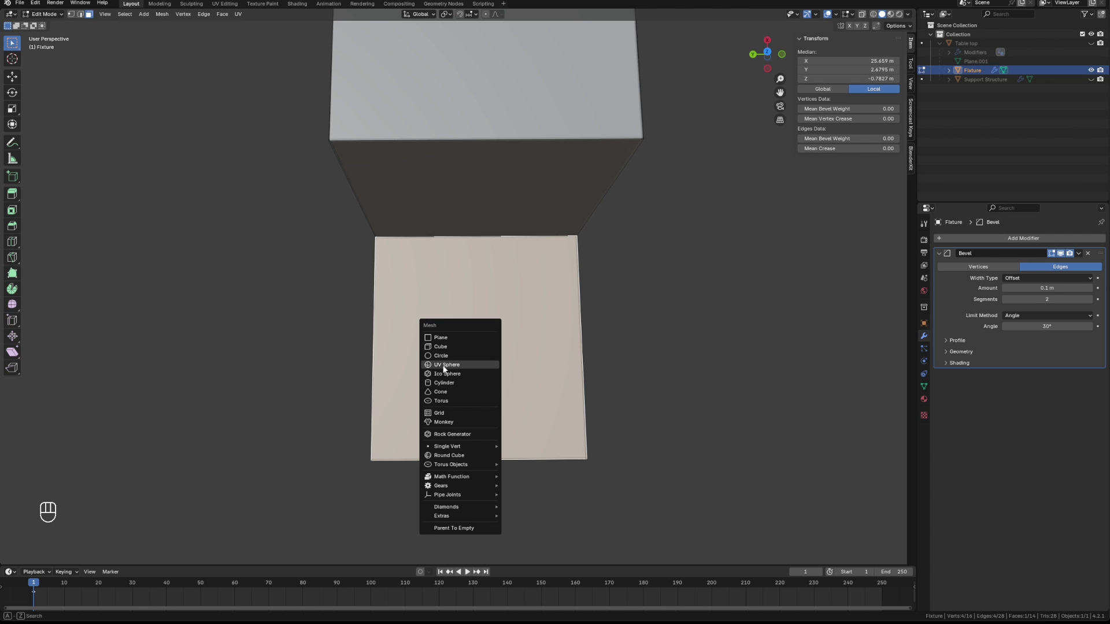
click(445, 365)
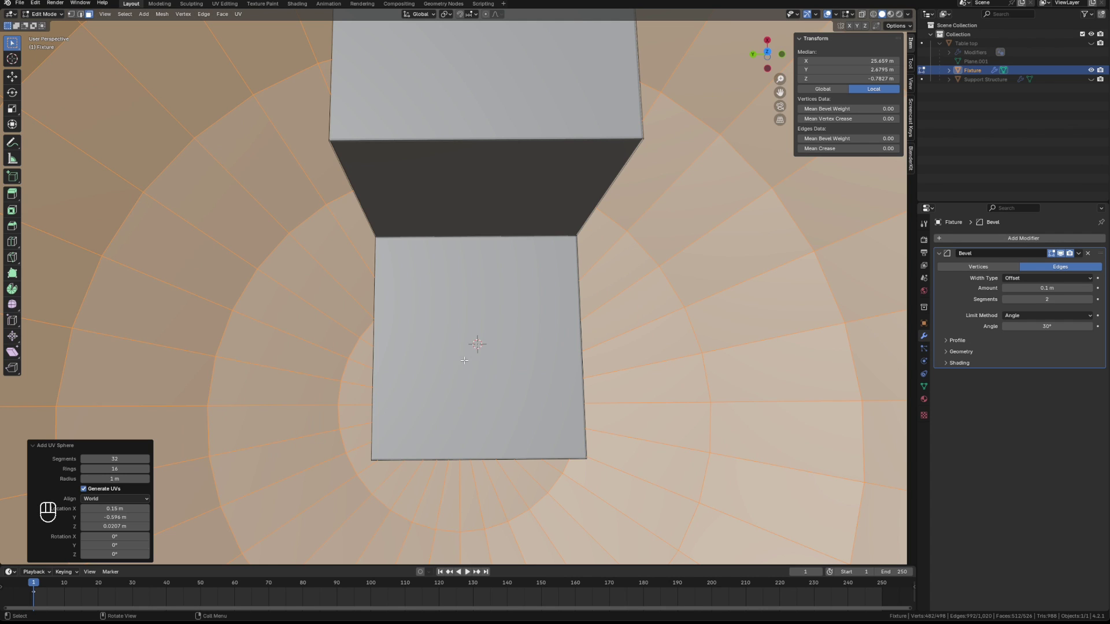
key(s)
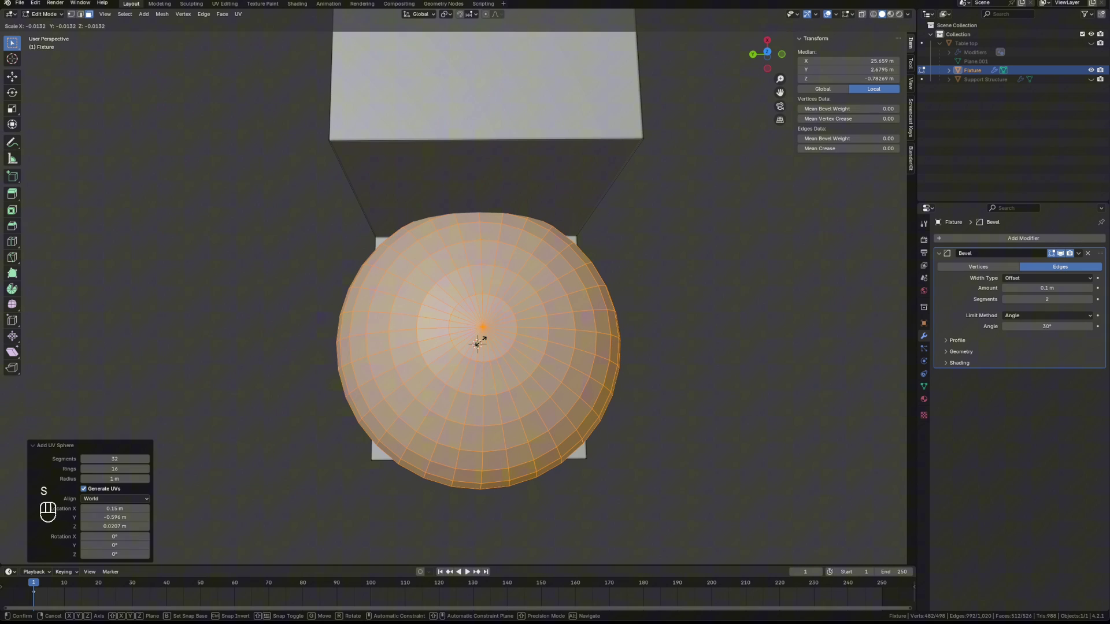
click(477, 342)
key(s)
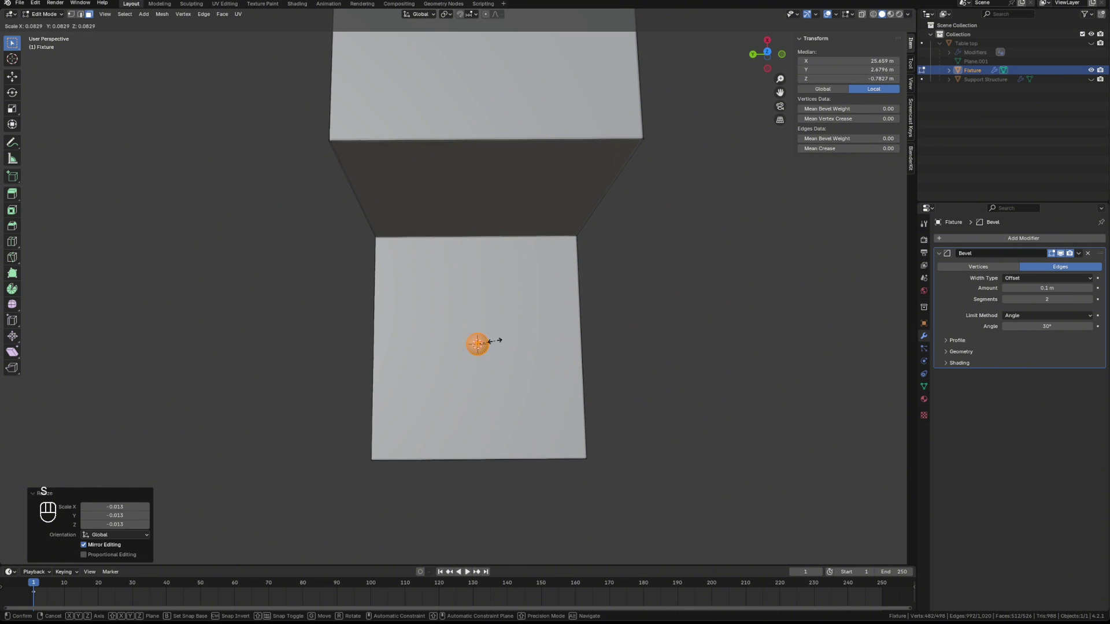
click(494, 342)
key(s)
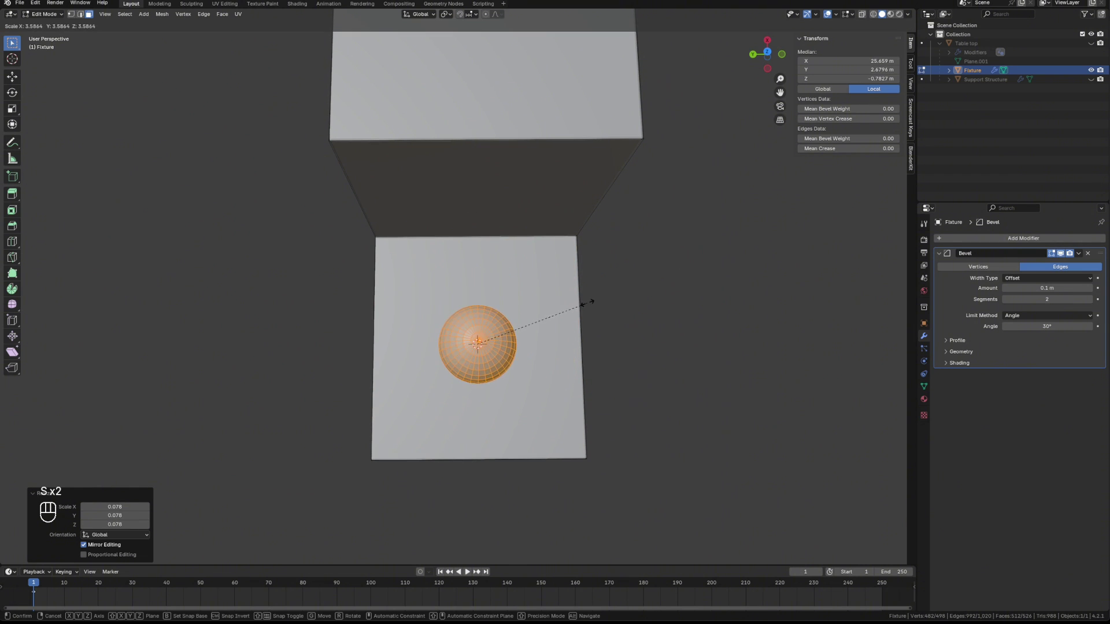
click(591, 301)
Step: Flatten the sphere along the global Z axis into a low dome for the screw head
middle_drag(591, 301, 525, 324)
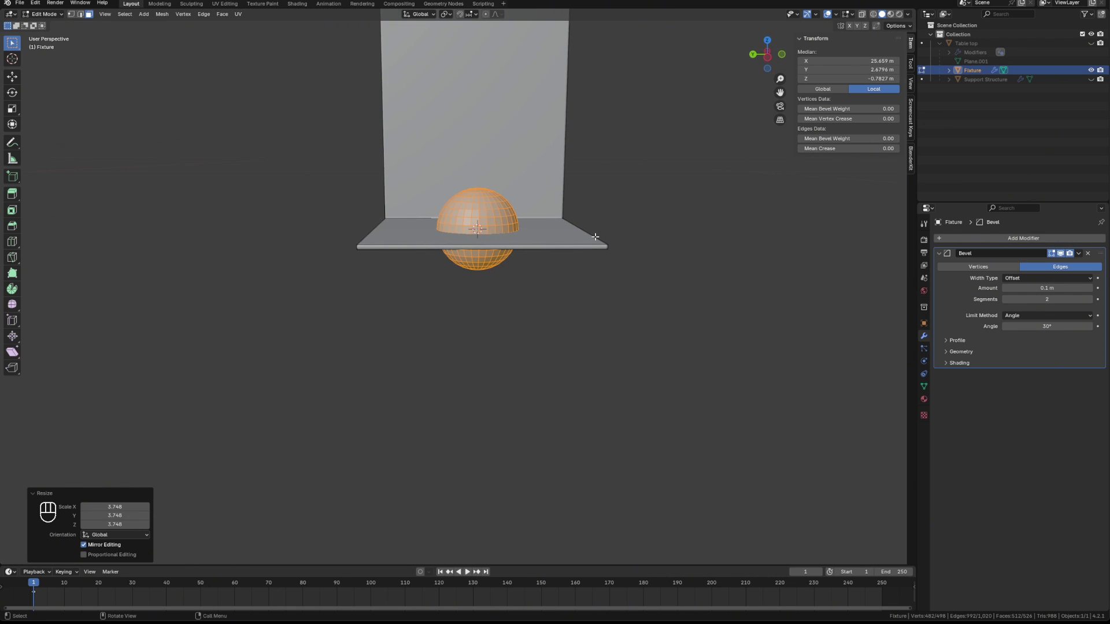
key(s)
key(z)
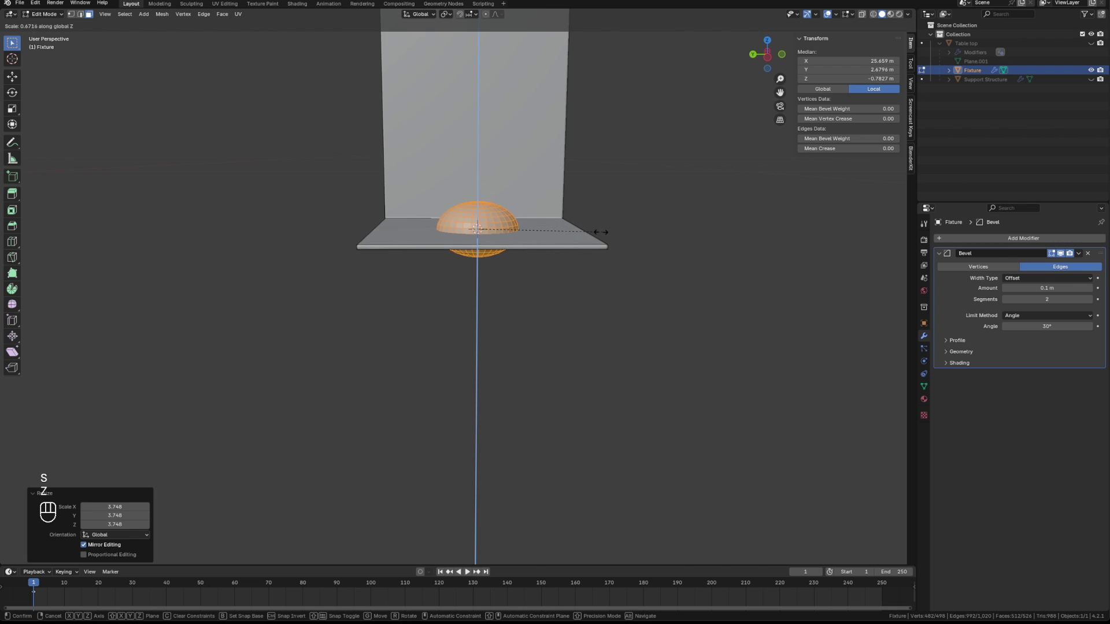
click(526, 230)
Step: Select a cross of edges through the top centre of the dome and lower them about 0.0004 m along Z to form the screw slot
middle_drag(526, 230, 586, 258)
shift+click(365, 238)
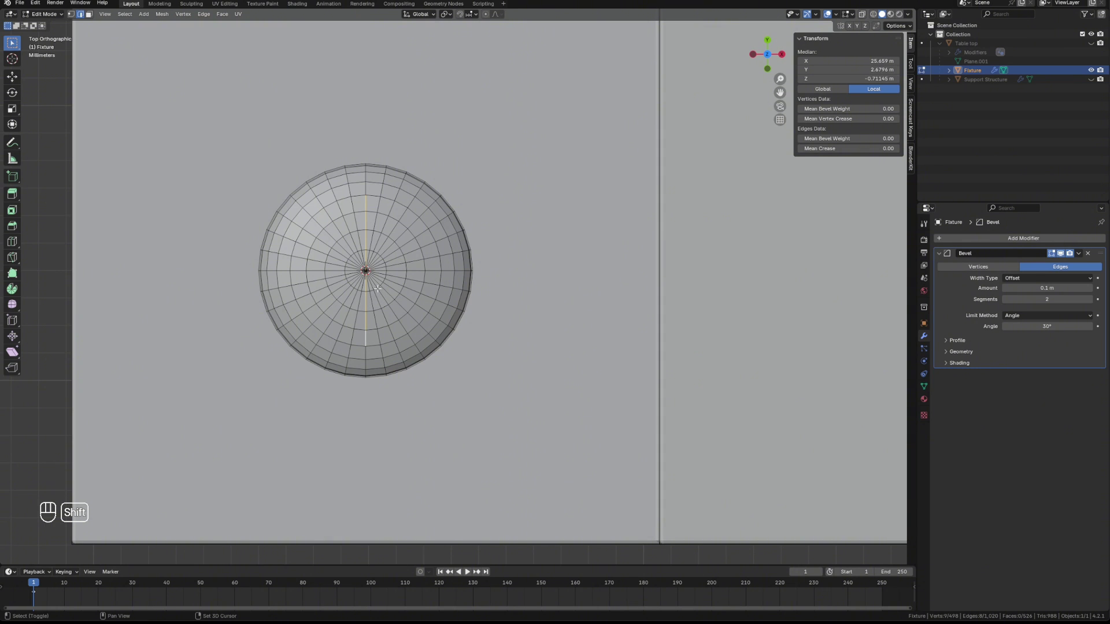
shift+click(383, 271)
shift+click(294, 269)
middle_drag(295, 269, 515, 219)
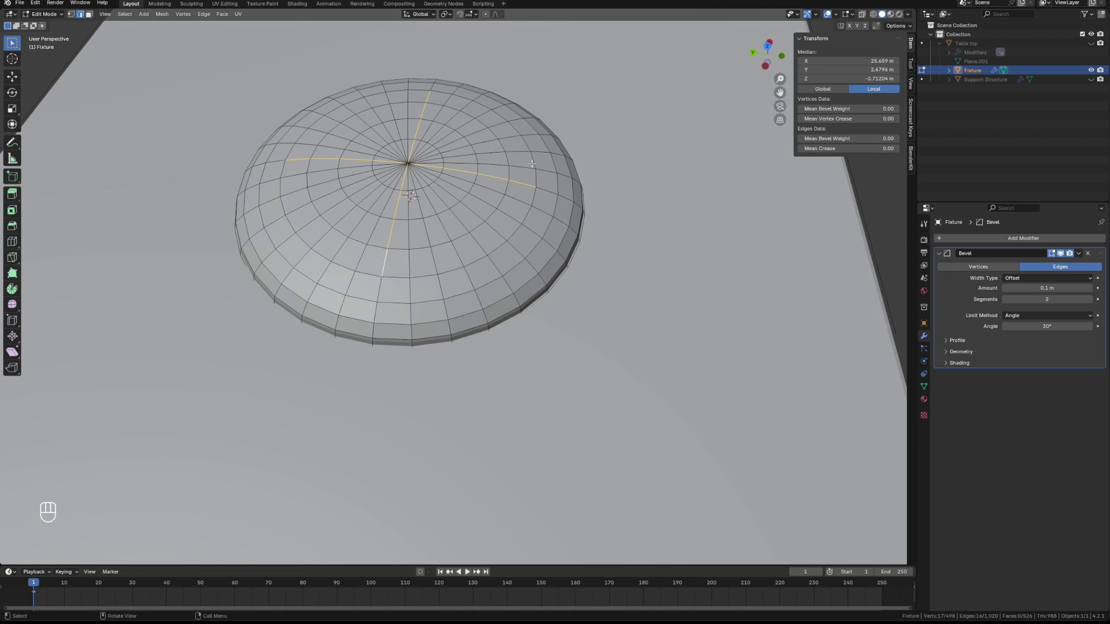
key(g)
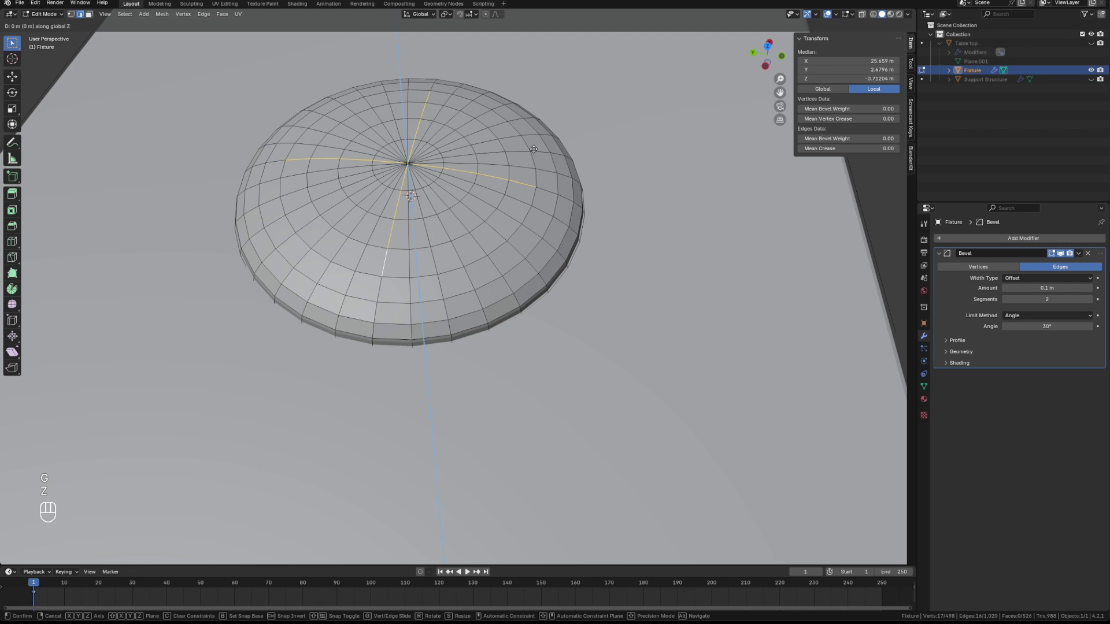
key(z)
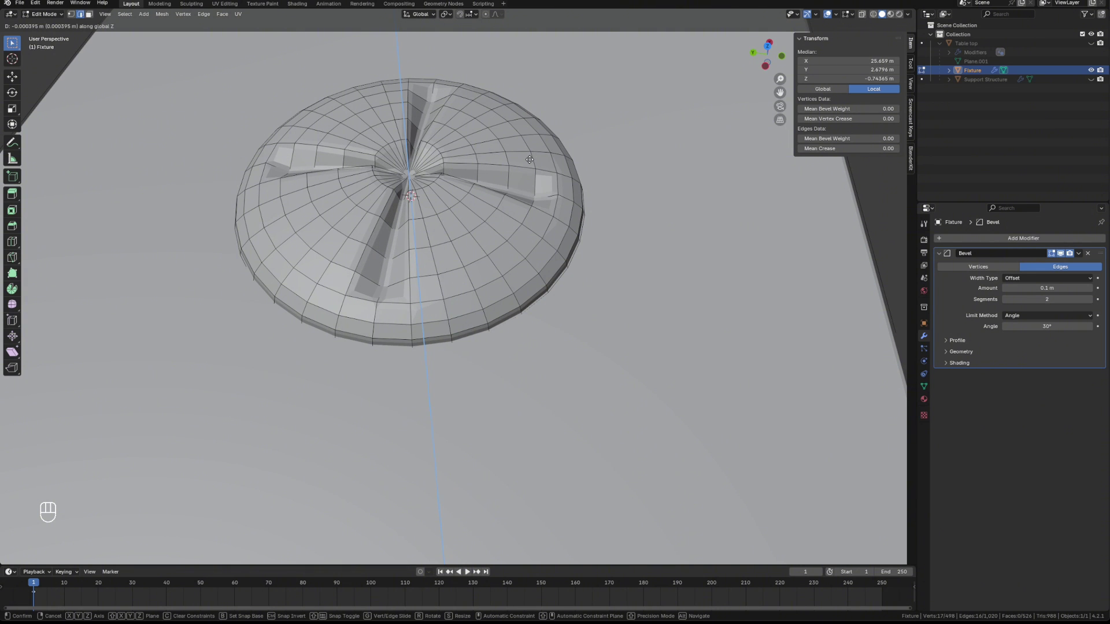
Step: Undo the latest operations on Fixture to return to editing the screw head mesh
key(ctrl+z)
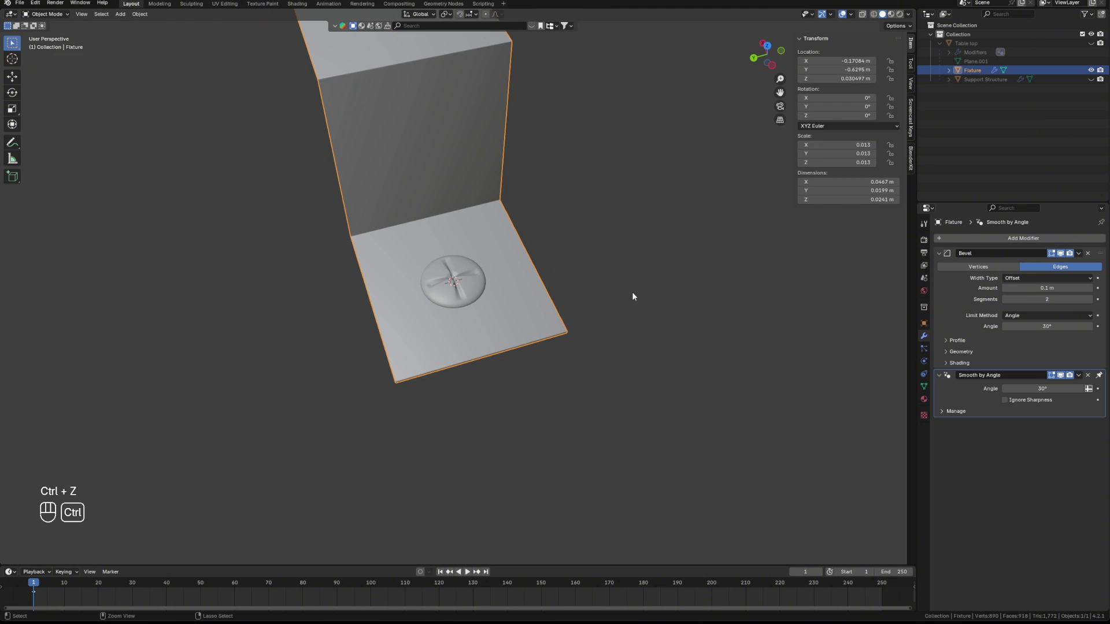
key(ctrl+z)
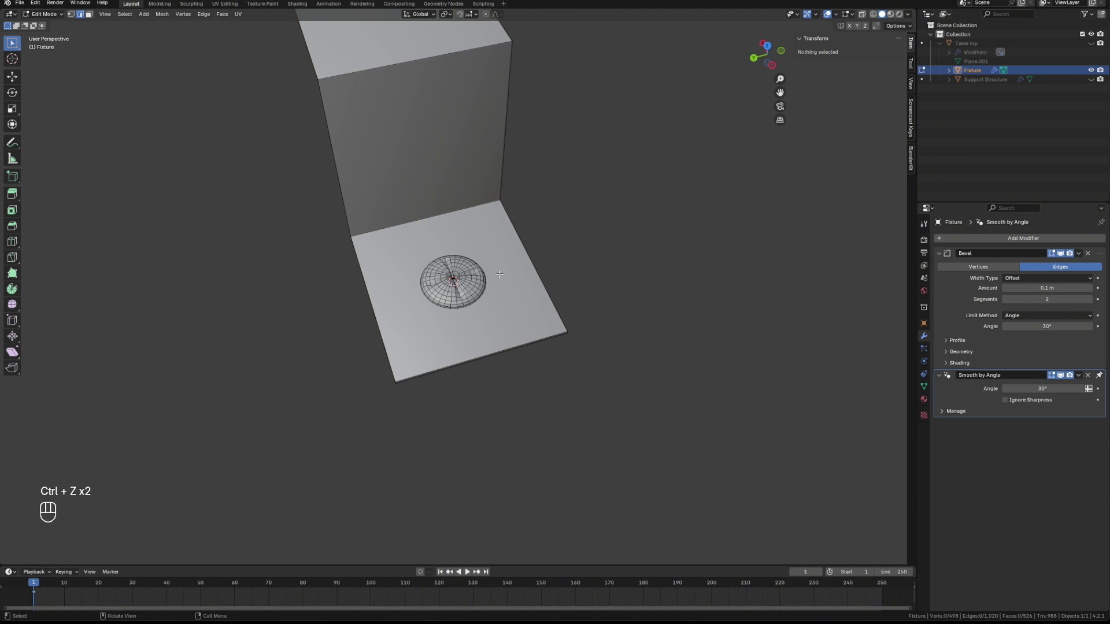
Step: Select all of the round screw head geometry on the fixture's lower plate and separate it into its own object
click(862, 15)
middle_drag(599, 283, 516, 365)
scroll(515, 366, up, 5)
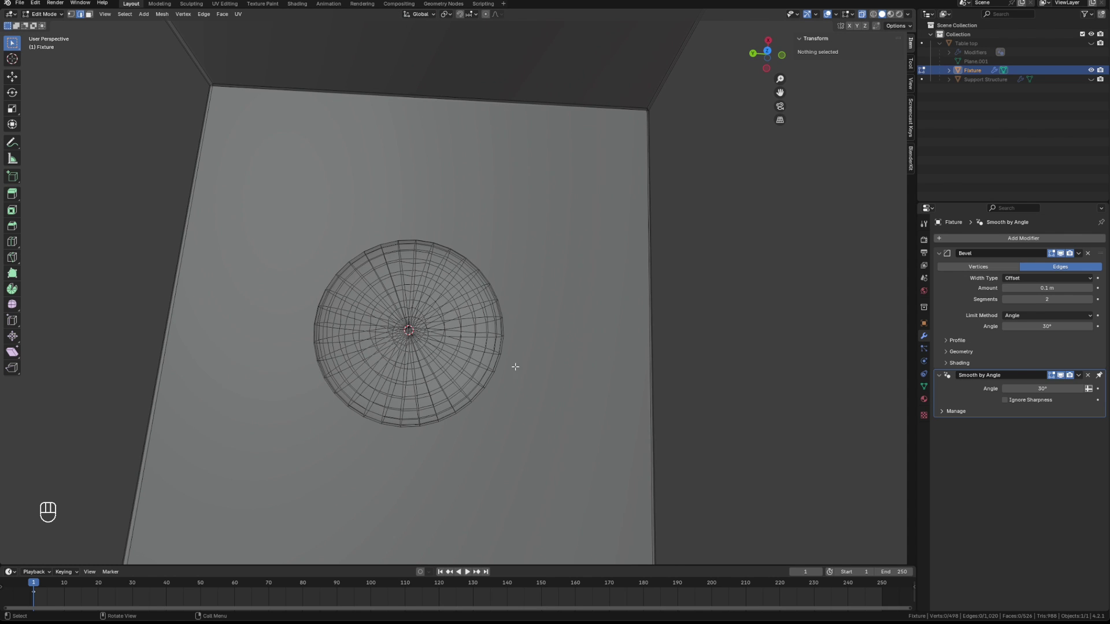
drag(289, 219, 543, 455)
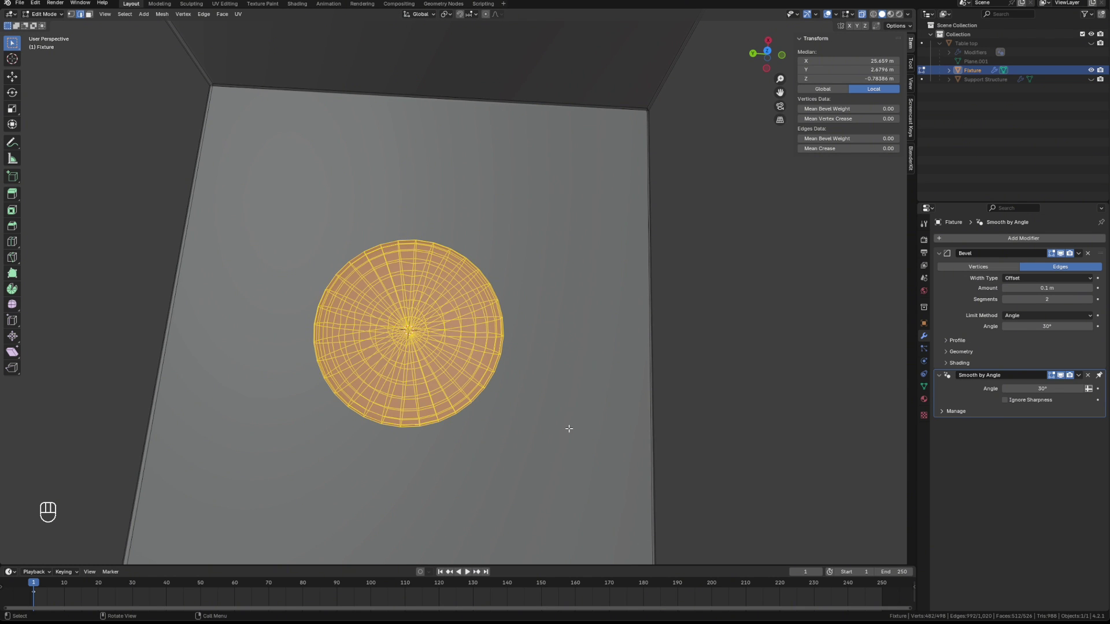
middle_drag(568, 428, 602, 332)
key(p)
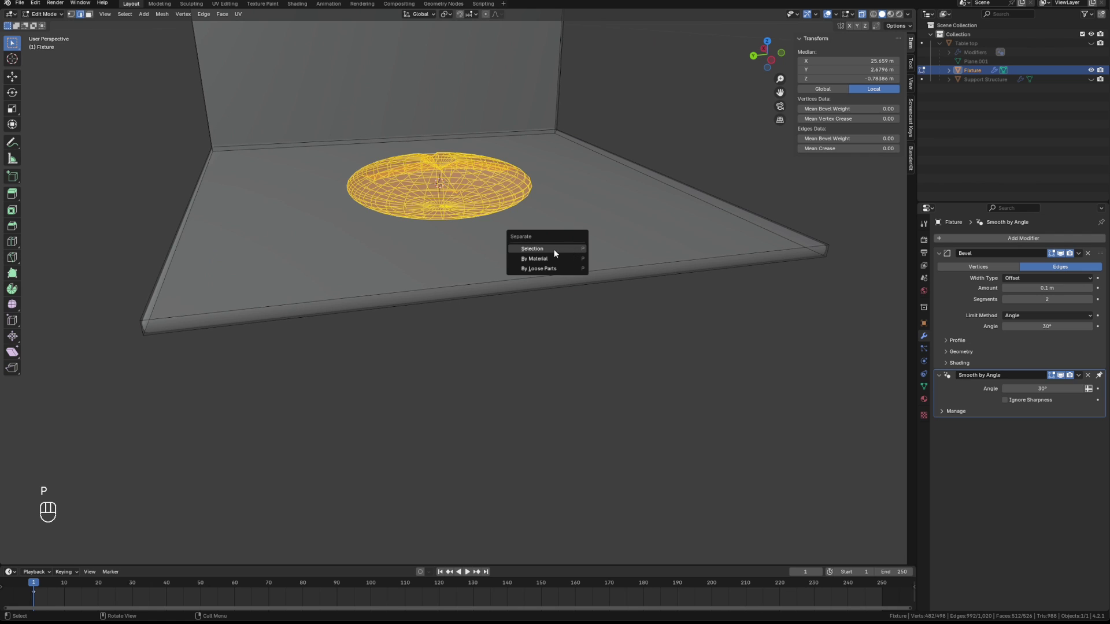
click(553, 249)
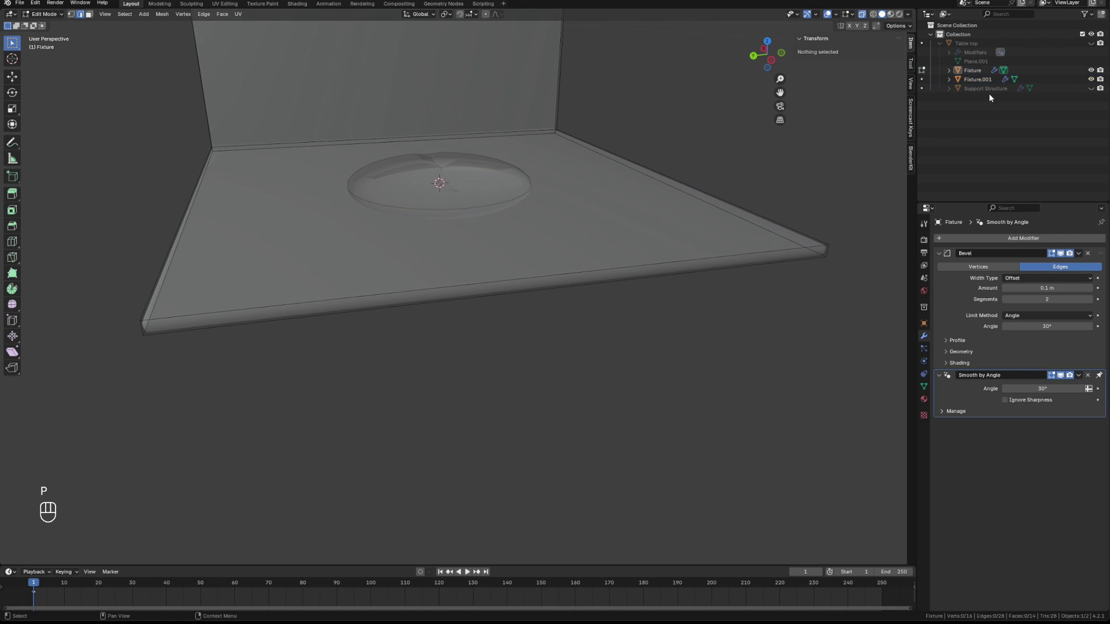
Step: Rename the separated object as Screw Head and parent it to Fixture
double_click(980, 80)
key(ctrl+a)
text(Sc)
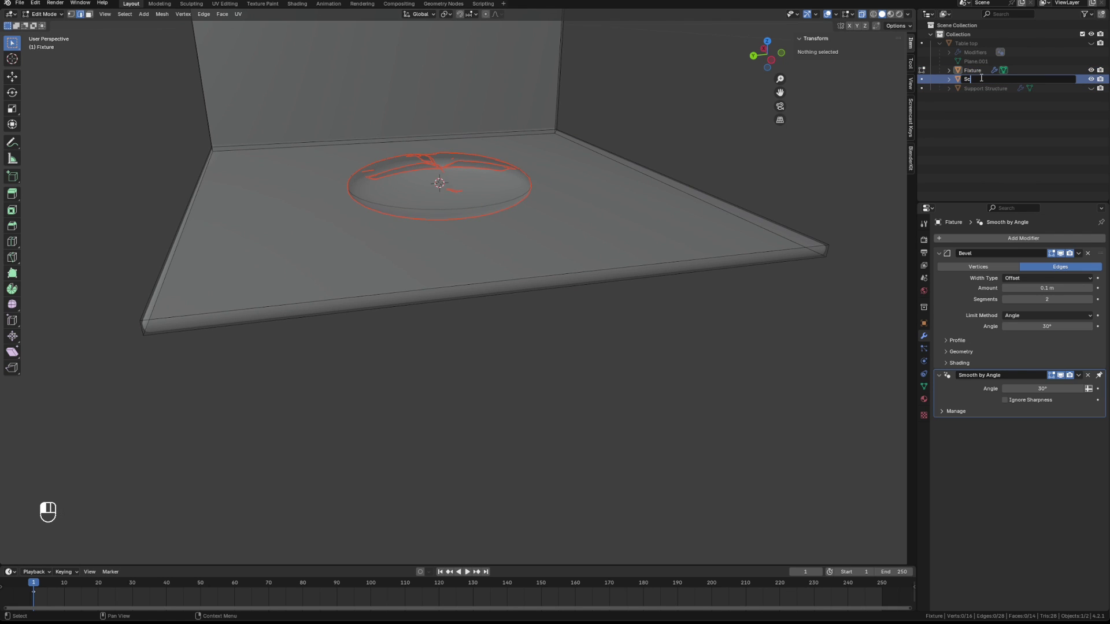
text(rew Head)
key(Return)
drag(980, 76, 988, 72)
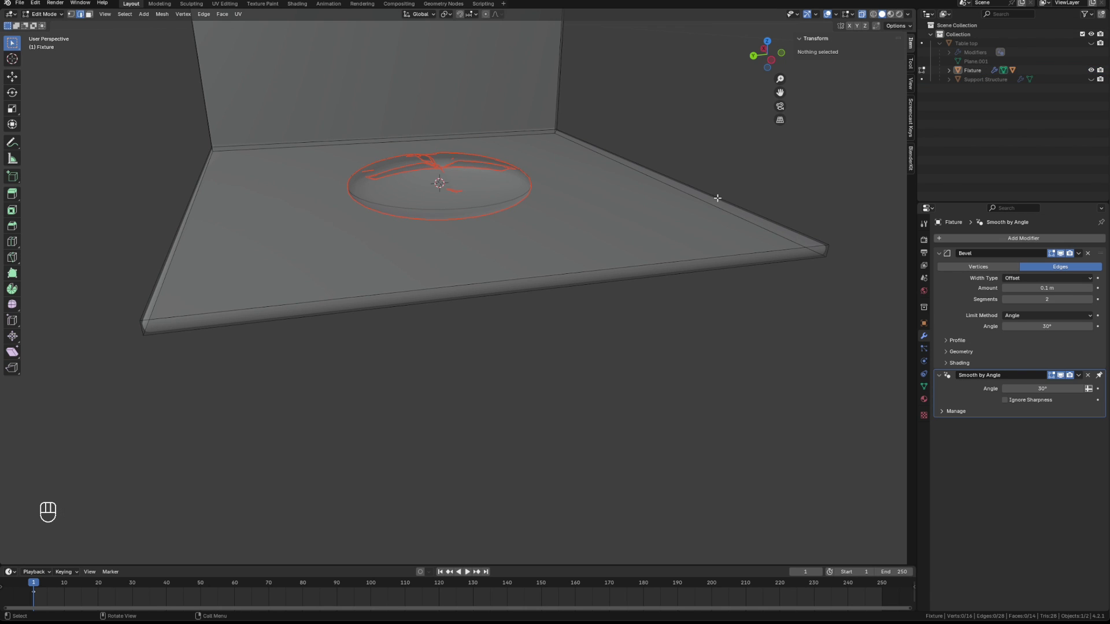
Step: Return to Object Mode with X-ray off and add a Subdivision Surface modifier to the Screw Head
middle_drag(751, 181, 763, 189)
key(Tab)
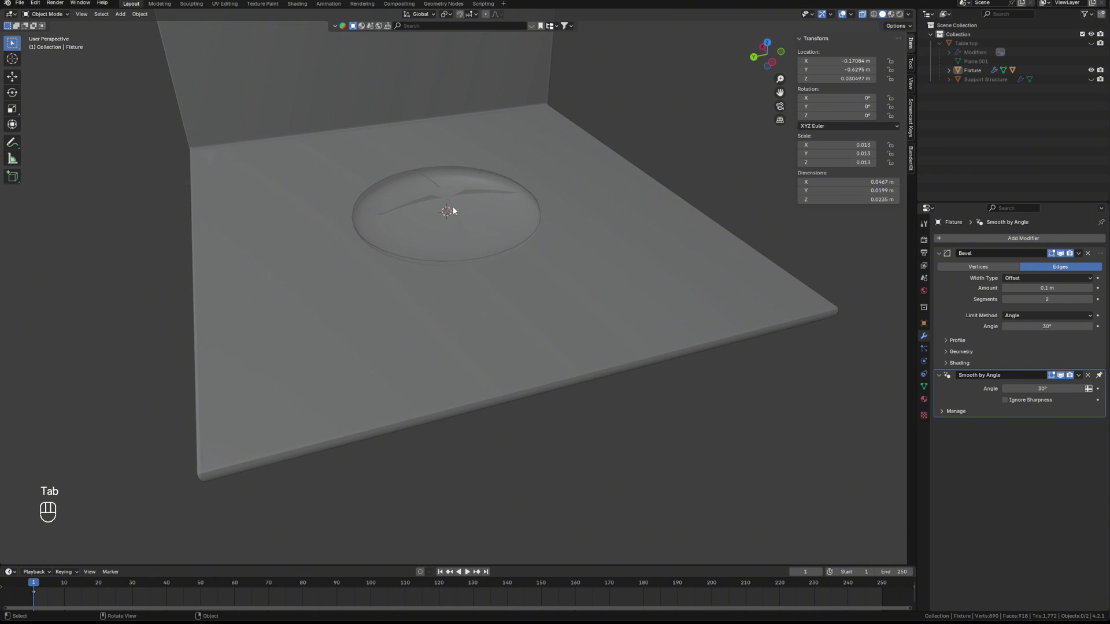
click(453, 209)
middle_drag(527, 216, 644, 173)
scroll(745, 208, up, 2)
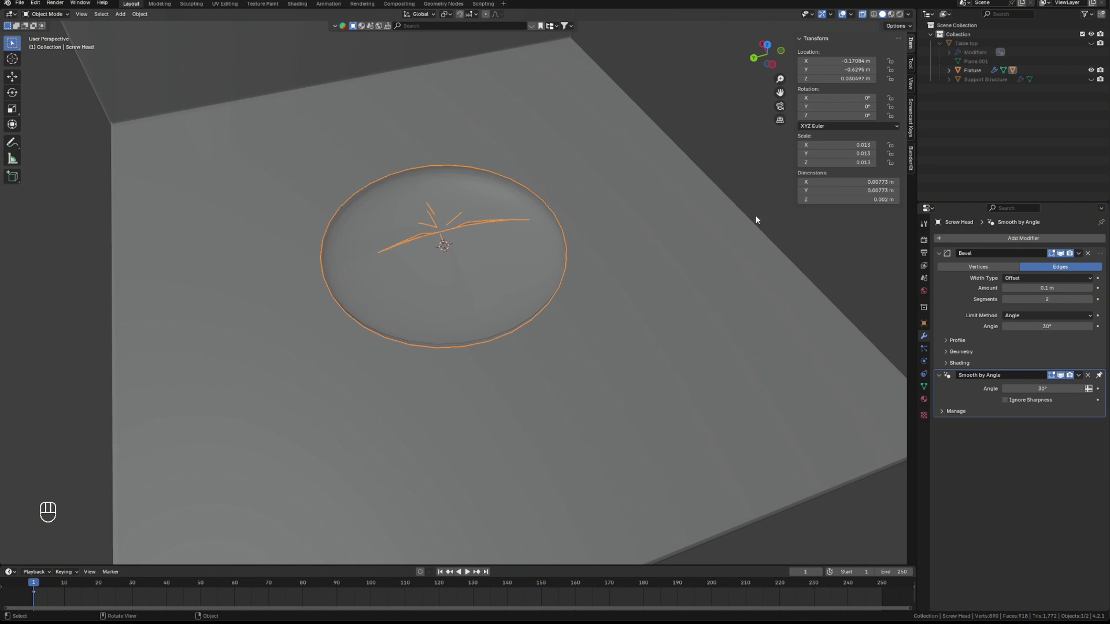
click(864, 16)
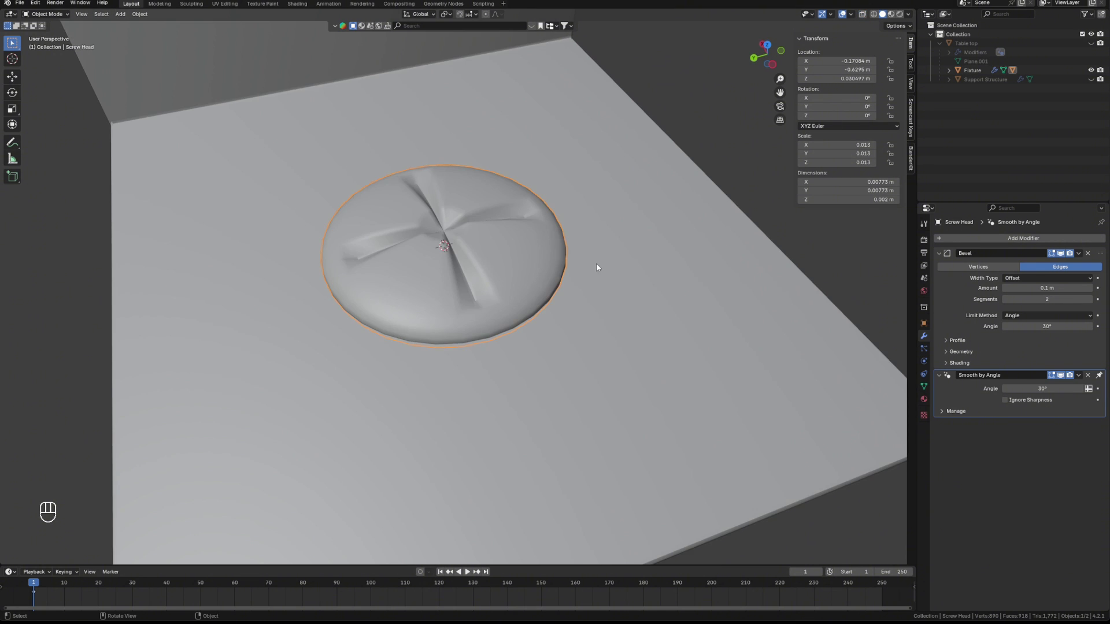
mouse_move(595, 263)
middle_down()
mouse_move(646, 231)
mouse_move(867, 257)
middle_up()
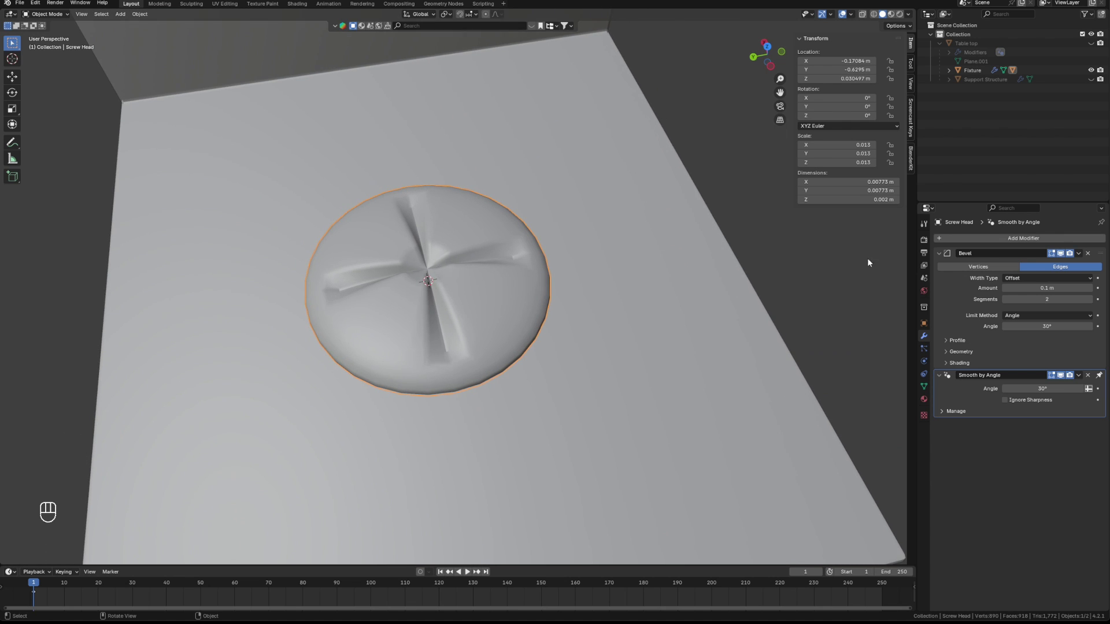
click(1016, 238)
text(s)
click(948, 252)
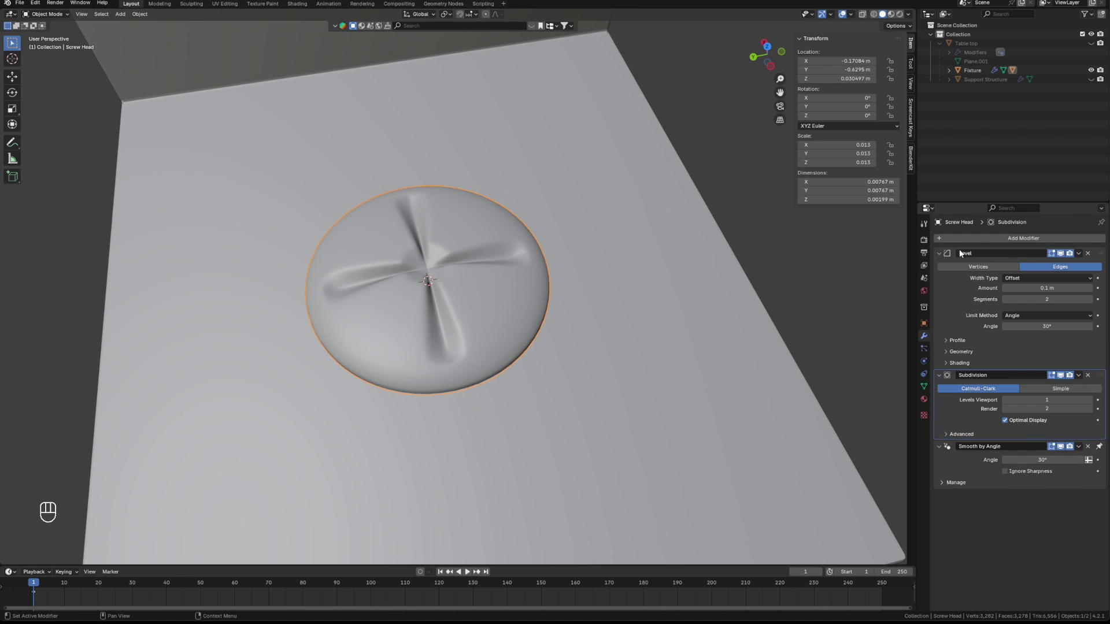
Step: Apply all transforms to the Screw Head and raise it along Z by about 0.00023 m
middle_drag(575, 317, 581, 280)
scroll(592, 278, down, 6)
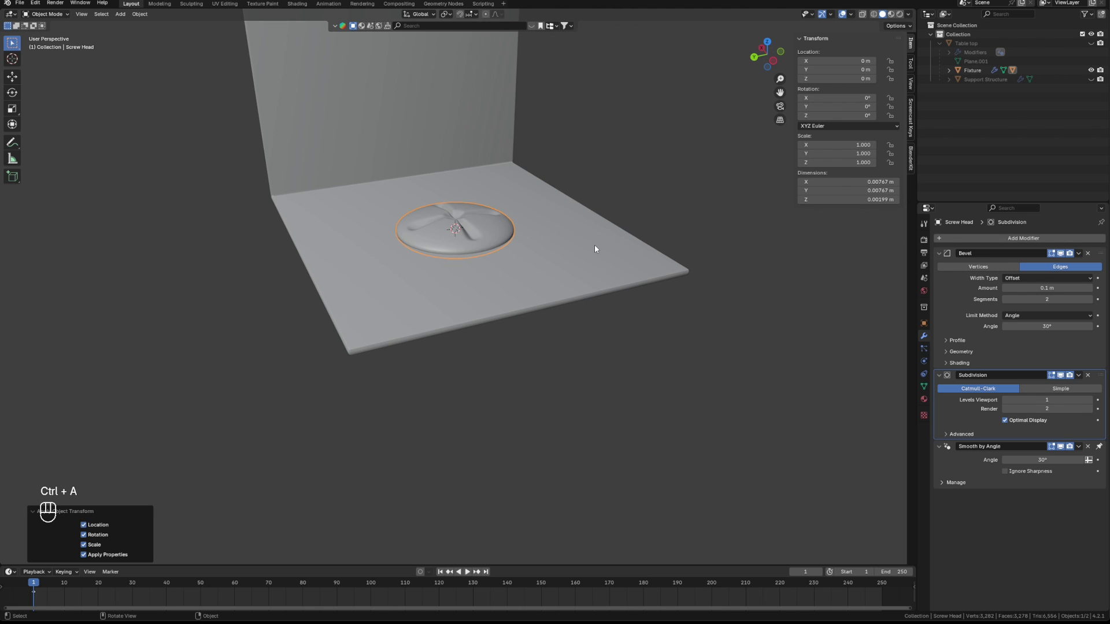
key(g)
key(z)
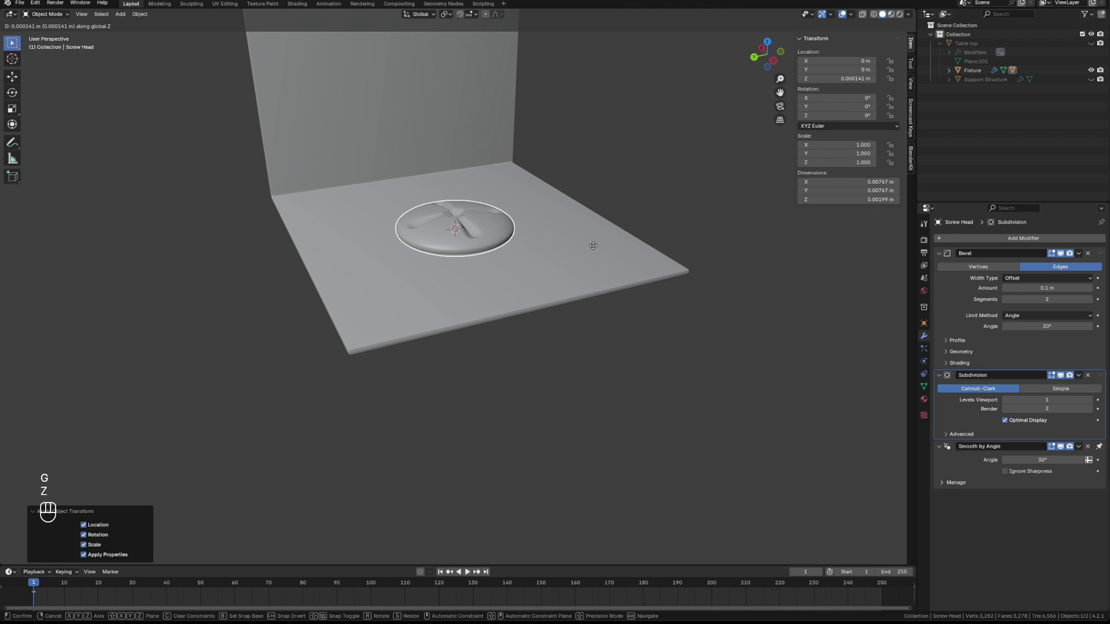
click(593, 245)
scroll(625, 244, up, 8)
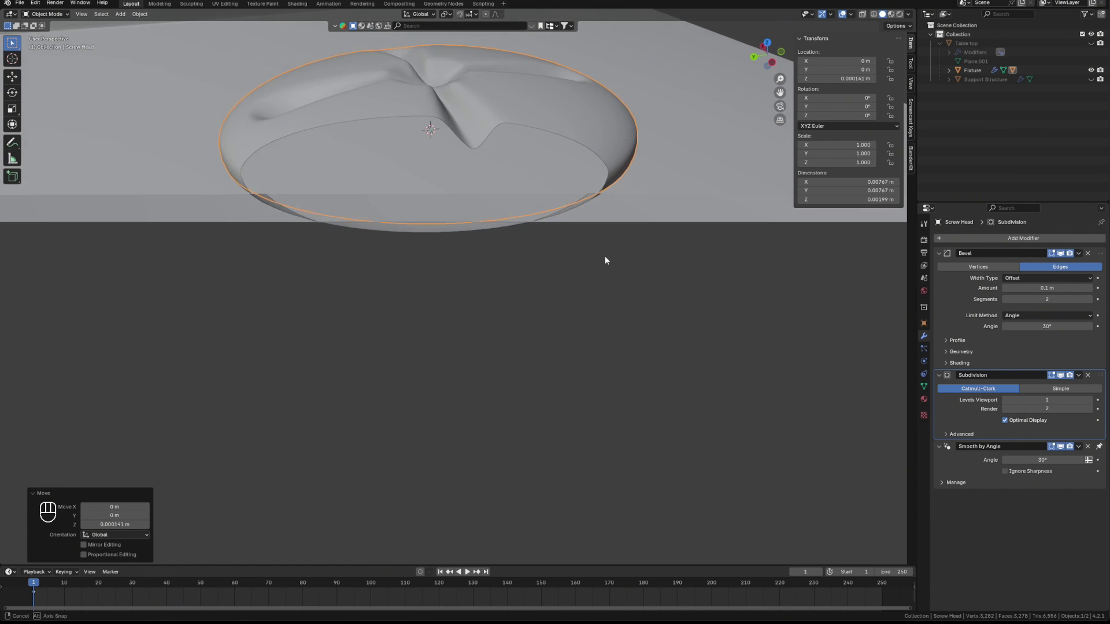
scroll(599, 236, down, 8)
middle_drag(582, 217, 605, 268)
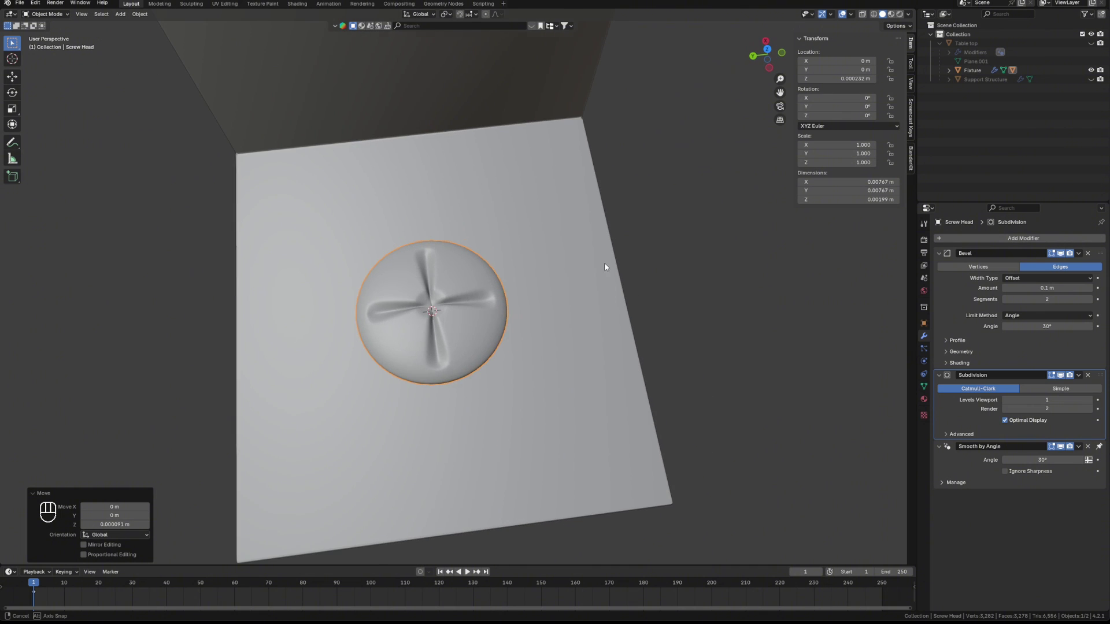
Step: Add a mesh circle around the screw head and scale it down to about 0.0103 m in diameter
key(shift+a)
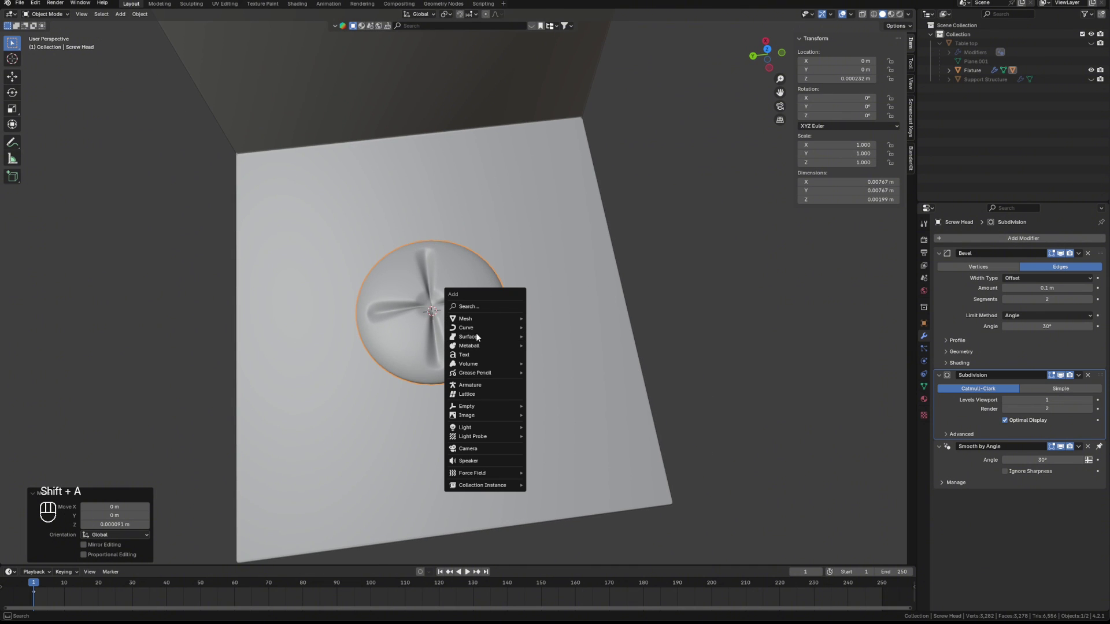
mouse_move(473, 318)
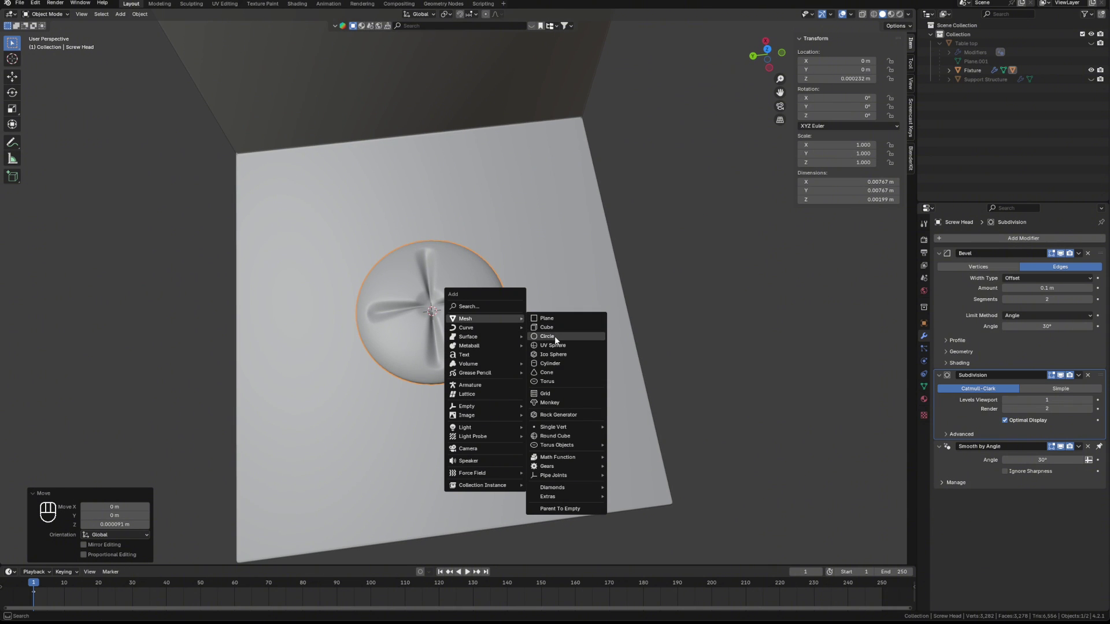
click(554, 335)
scroll(405, 333, down, 10)
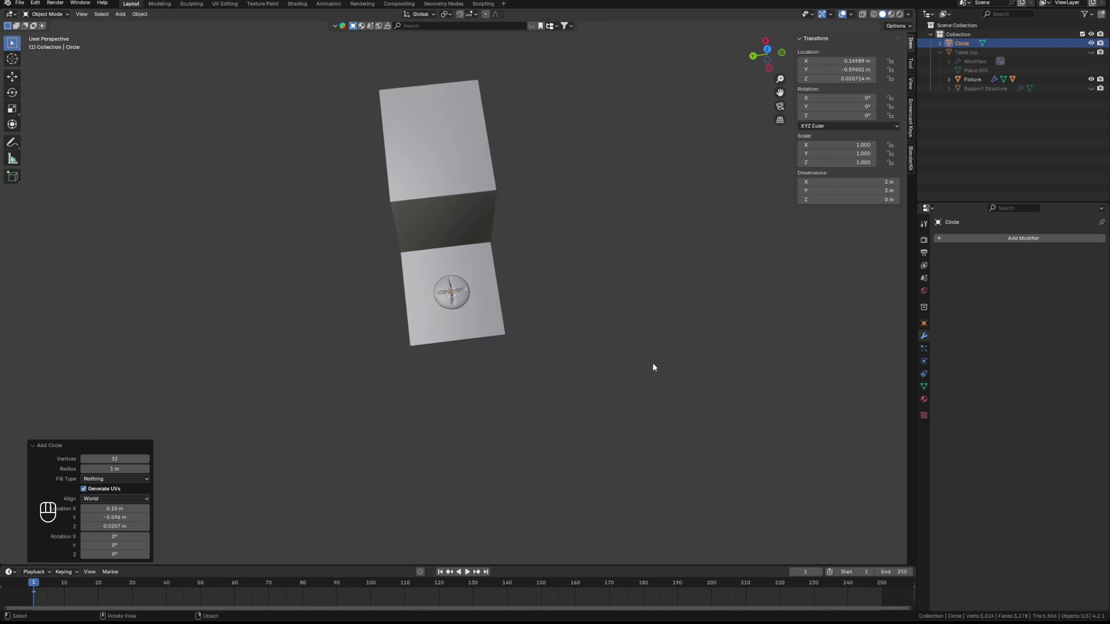
scroll(580, 361, up, 3)
key(s)
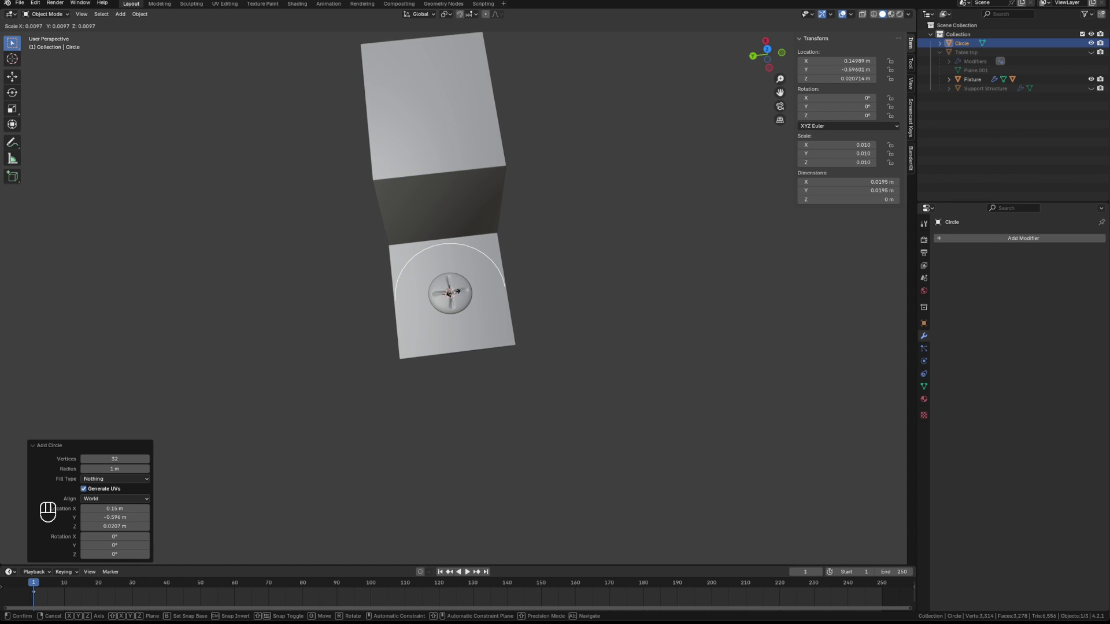
click(455, 291)
scroll(507, 343, up, 5)
key(s)
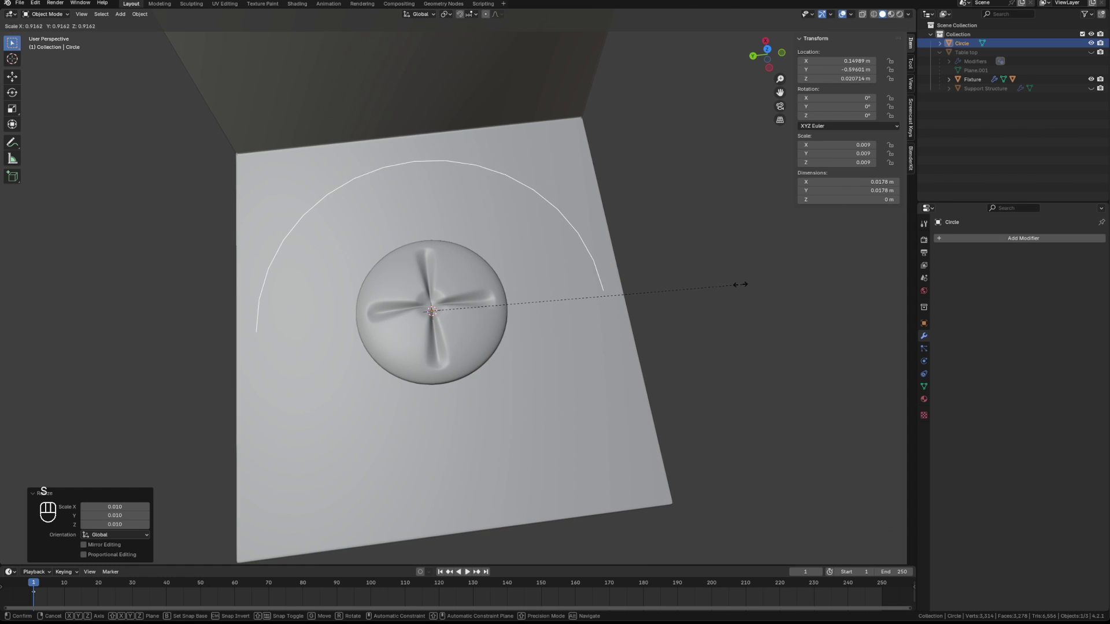
click(611, 300)
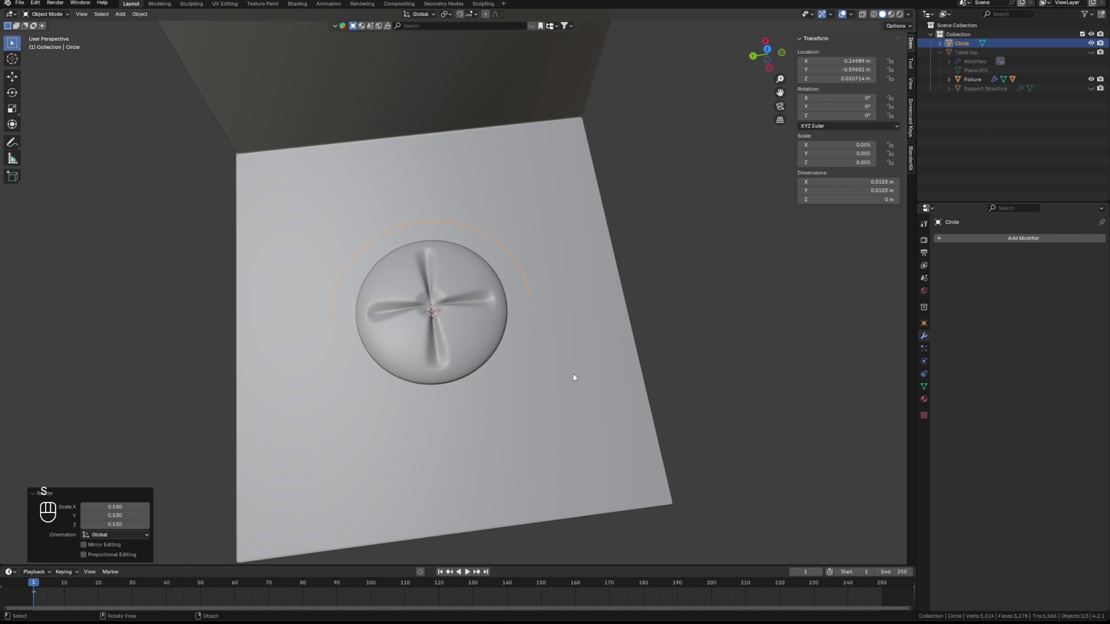
Step: Raise the circle about 0.00047 m along Z, clear of the fixture plate
middle_drag(574, 376, 577, 347)
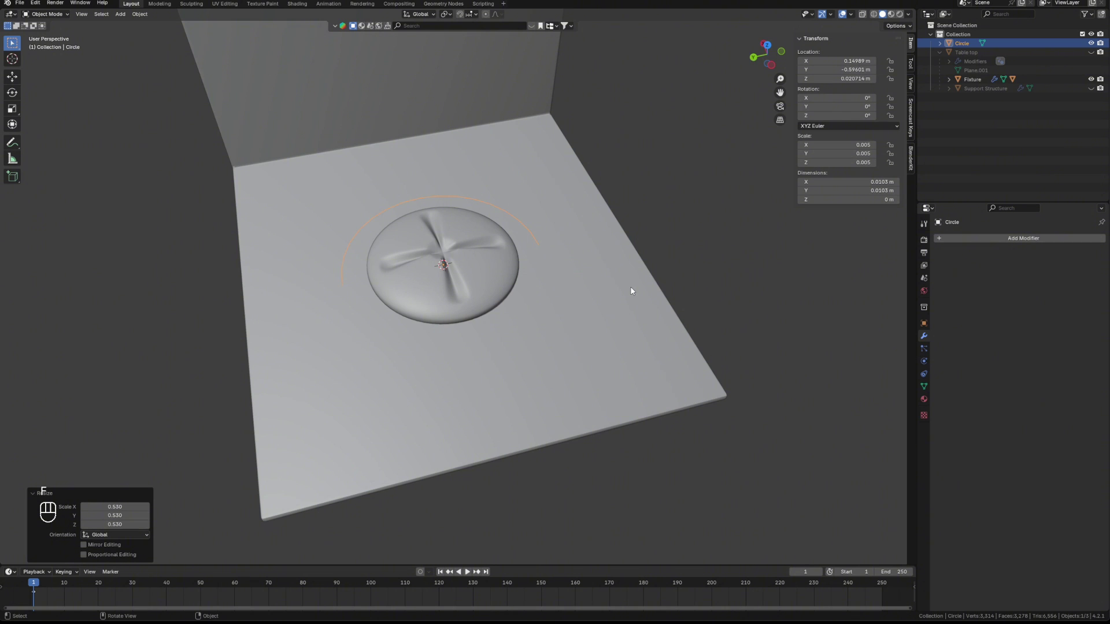
key(g)
key(z)
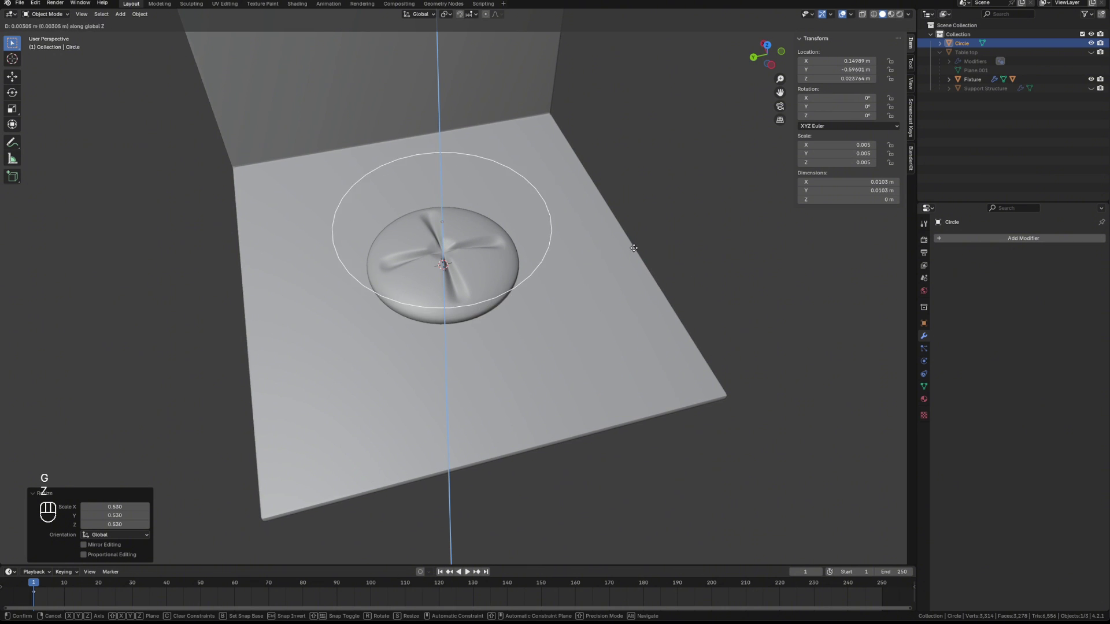
click(613, 281)
Step: Fill the circle with a face in Edit Mode and lower it about 0.00041 m along Z toward the fixture plate
middle_drag(640, 278, 622, 233)
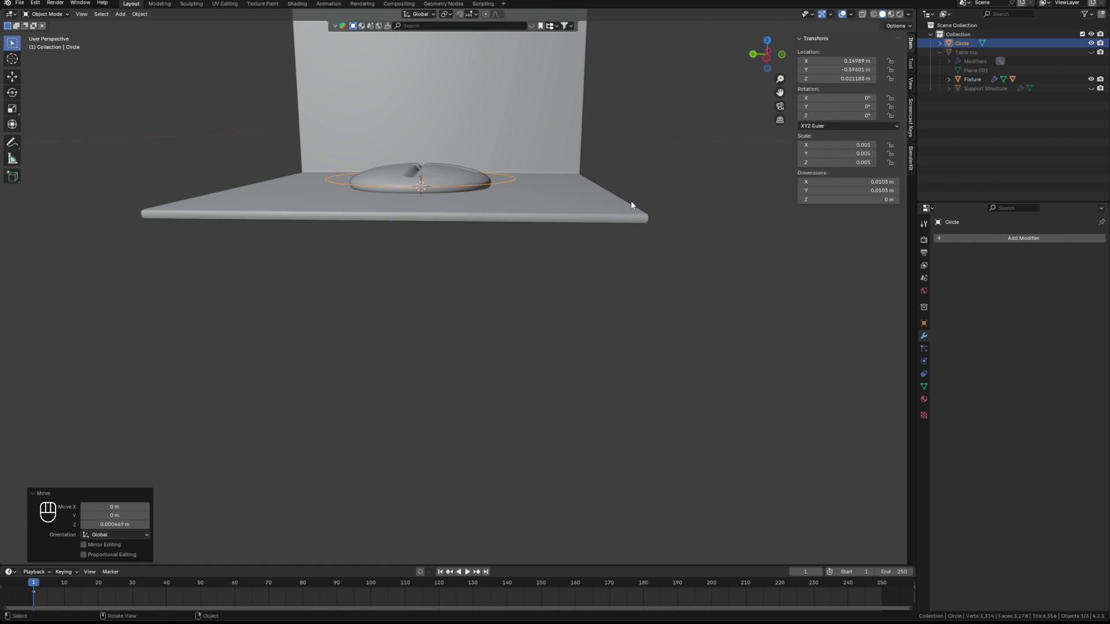
key(Tab)
key(f)
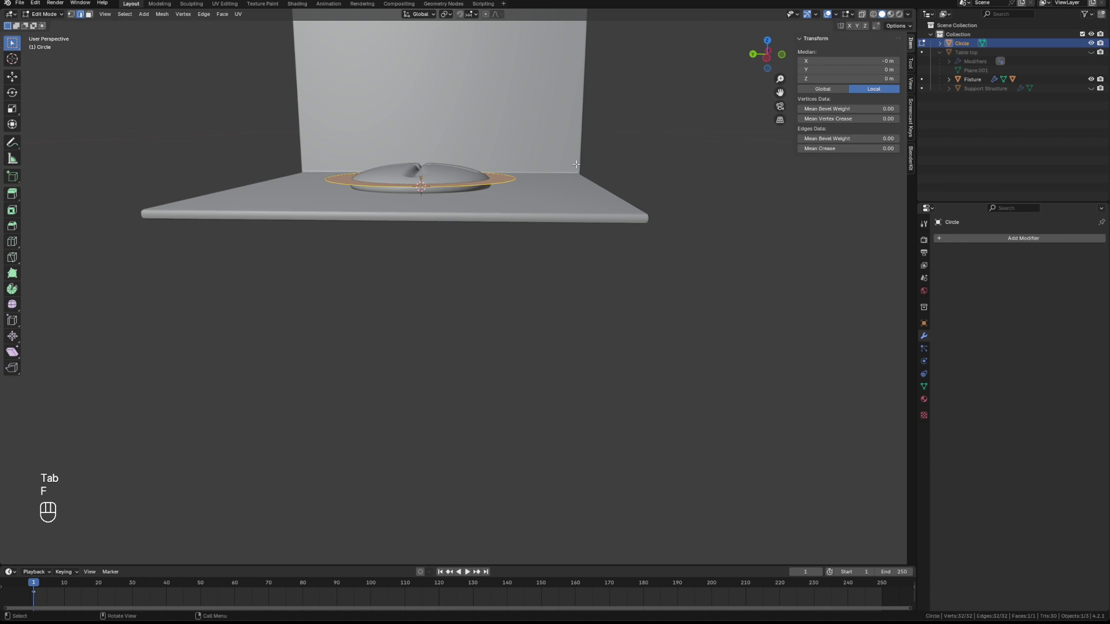
middle_drag(577, 163, 582, 189)
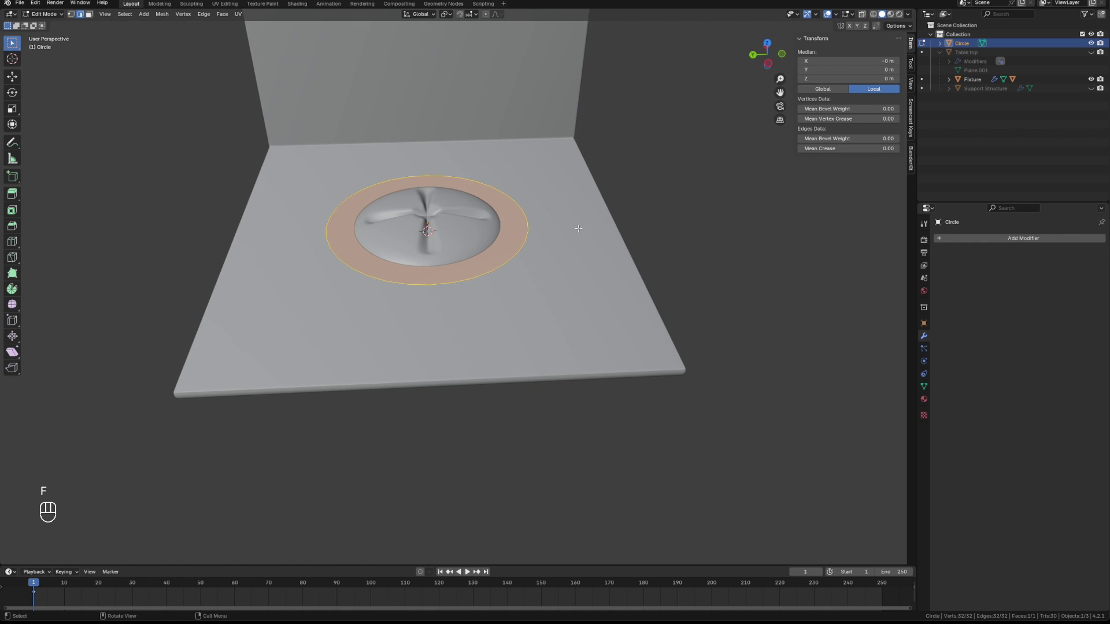
scroll(579, 229, up, 5)
scroll(580, 232, down, 5)
middle_drag(580, 229, 544, 209)
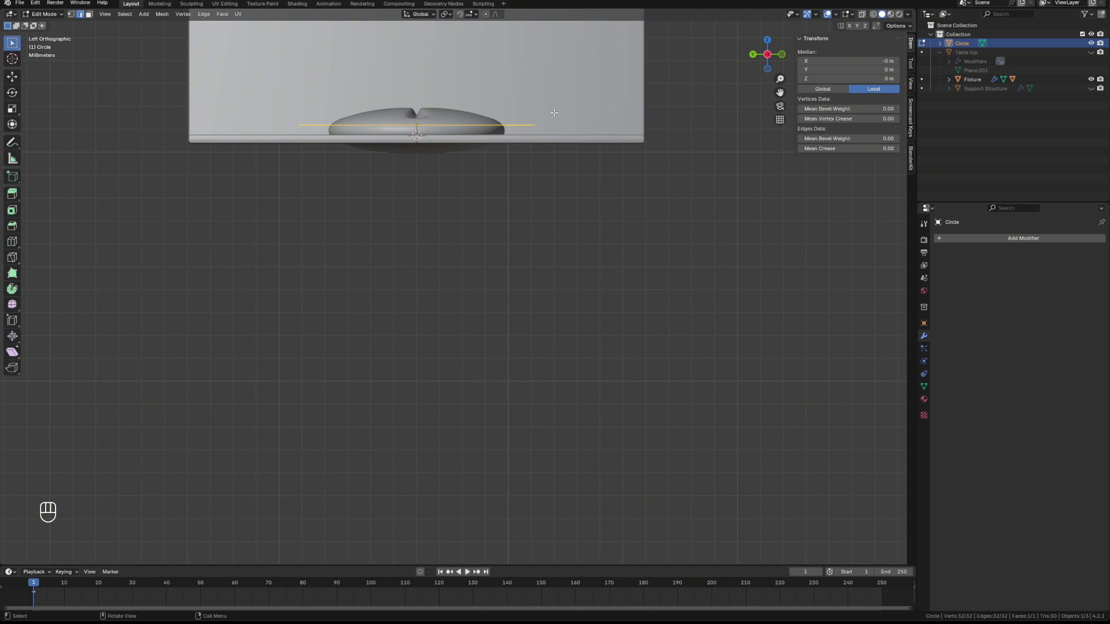
key(g)
key(z)
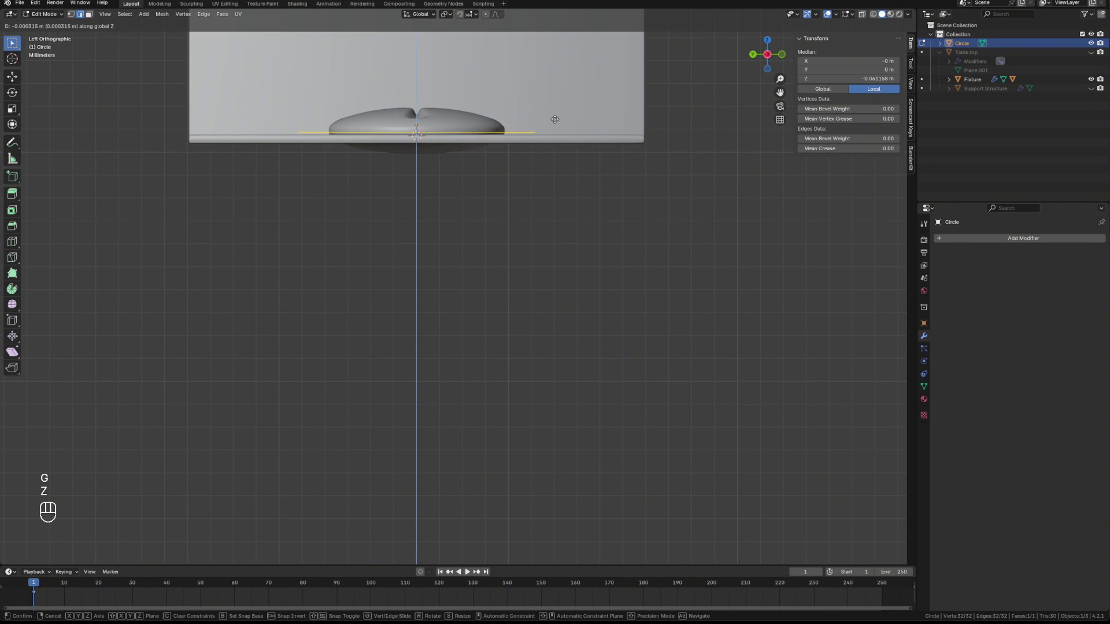
click(554, 121)
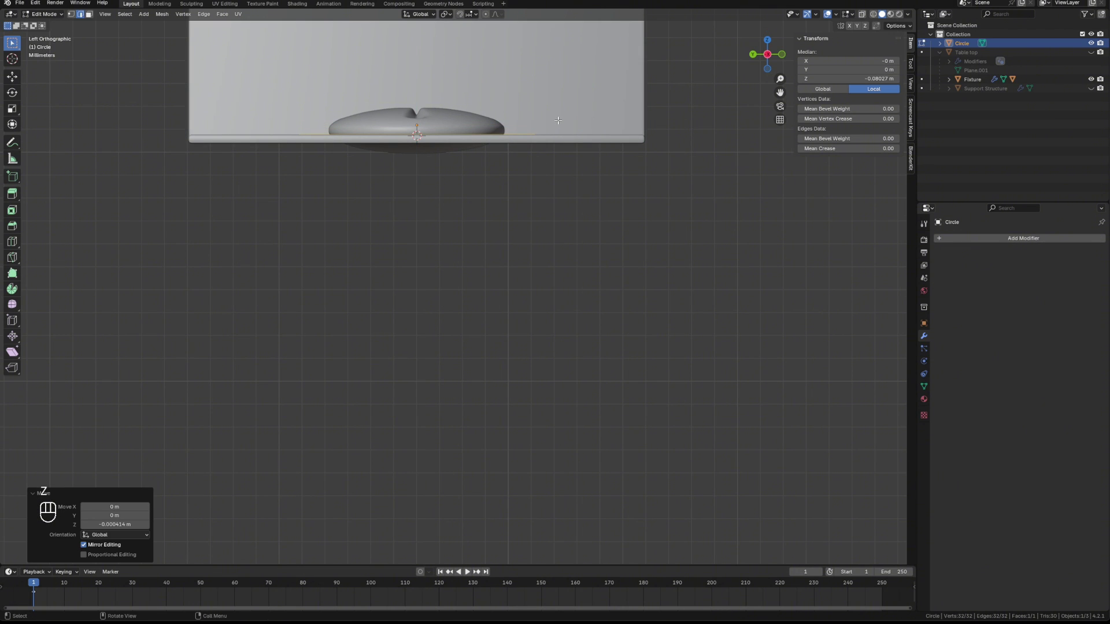
Step: Extrude the circular face upward by about 0.00006 m to give the disc thickness, then clear the selection
key(e)
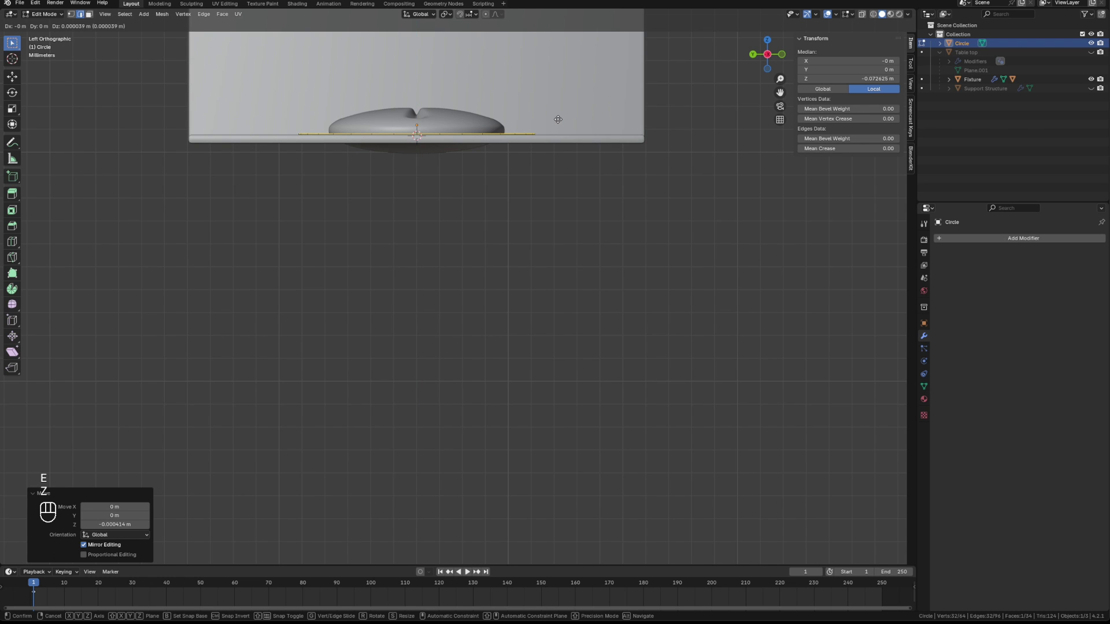
click(558, 119)
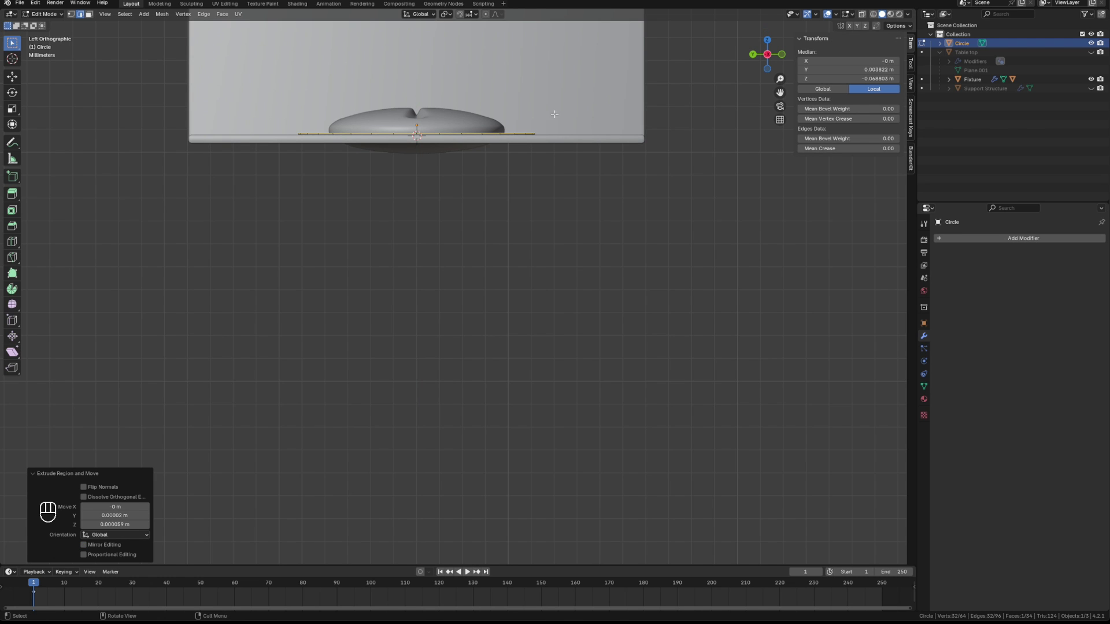
middle_drag(557, 119, 571, 154)
click(650, 158)
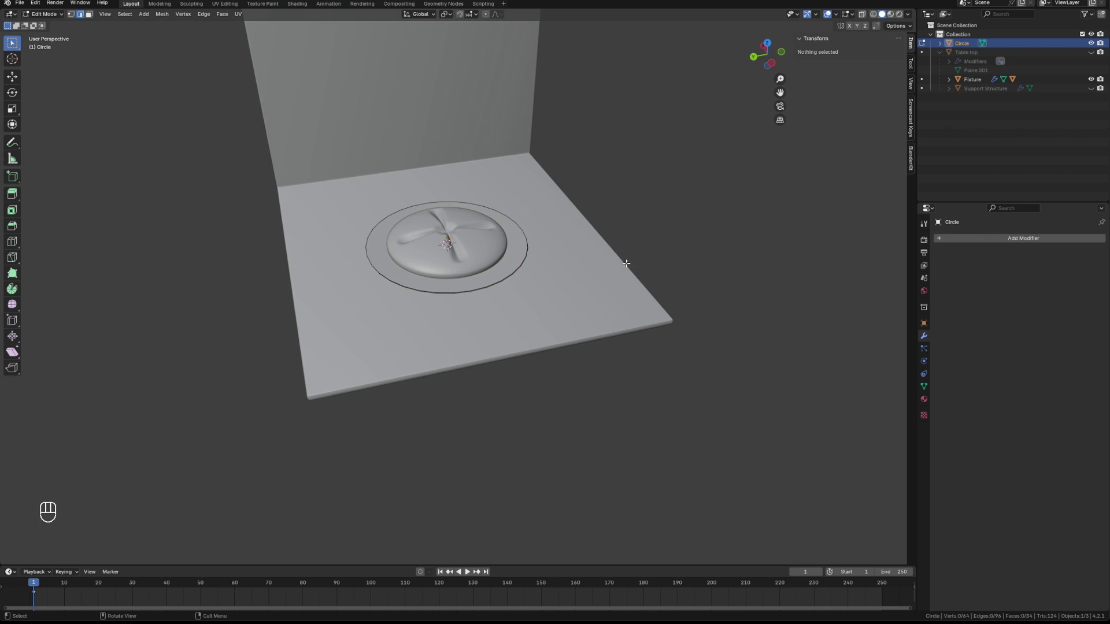
middle_drag(622, 263, 642, 275)
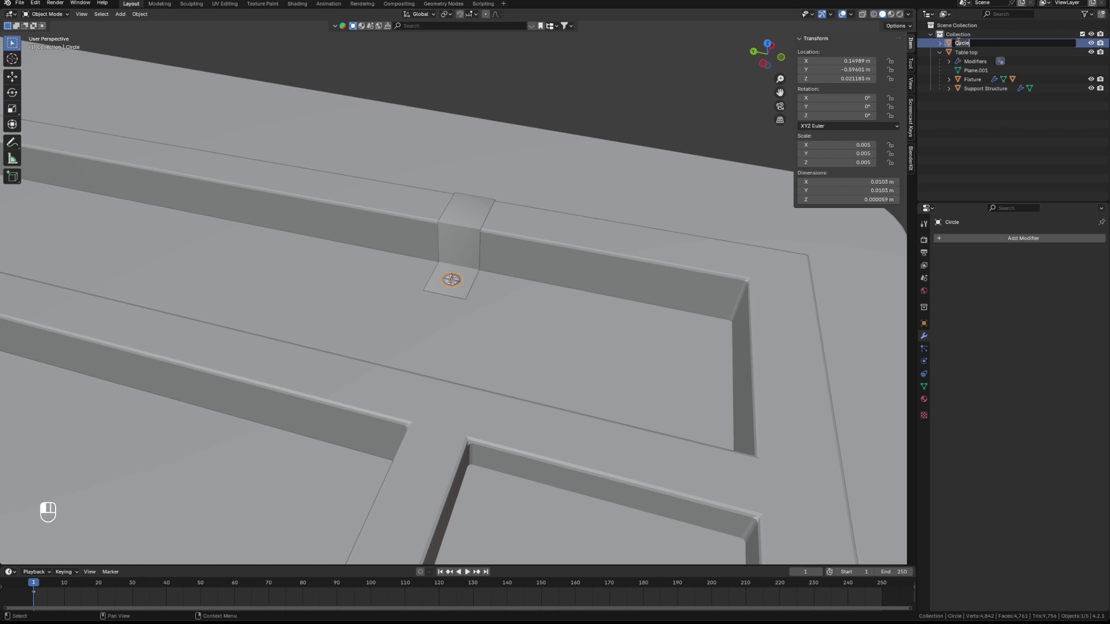
Step: Rename the circle object as Washer and expand the Fixture object's hierarchy
double_click(961, 42)
text(Washer)
key(Return)
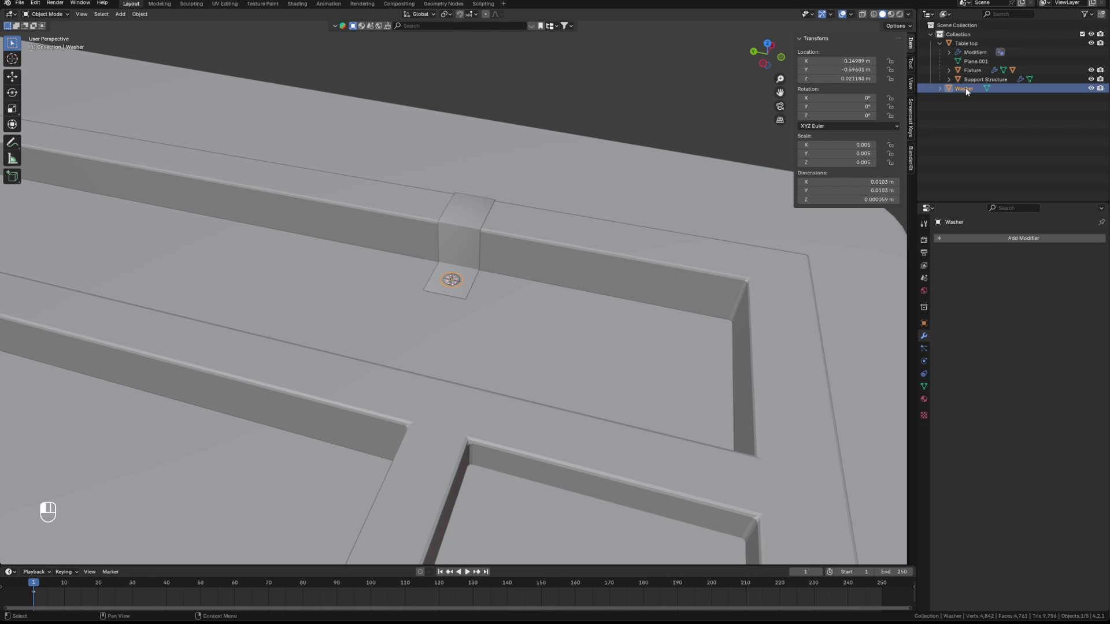
click(948, 70)
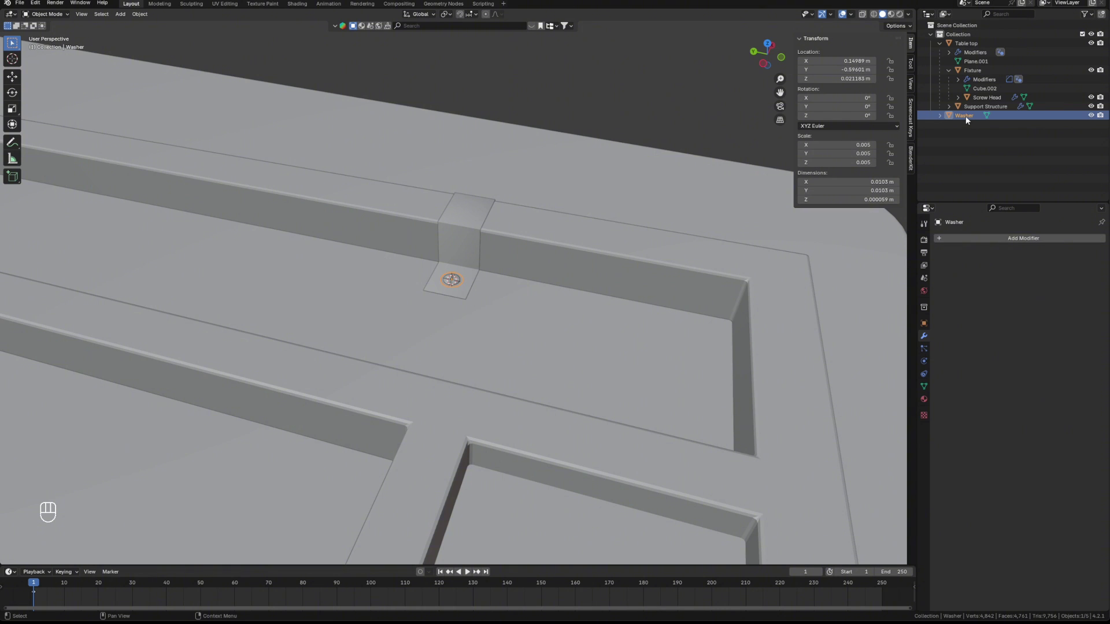
Step: Parent the Washer to the Screw Head and collapse the Fixture's hierarchy
mouse_move(966, 117)
shift+mouse_down()
mouse_move(982, 68)
mouse_move(982, 103)
shift+mouse_up()
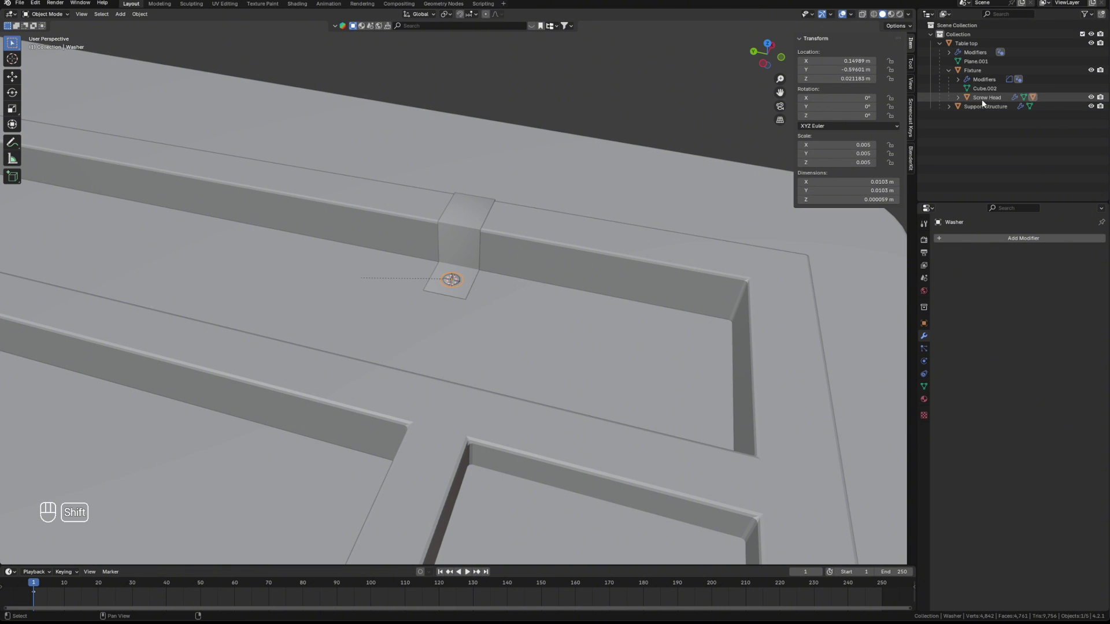
click(977, 68)
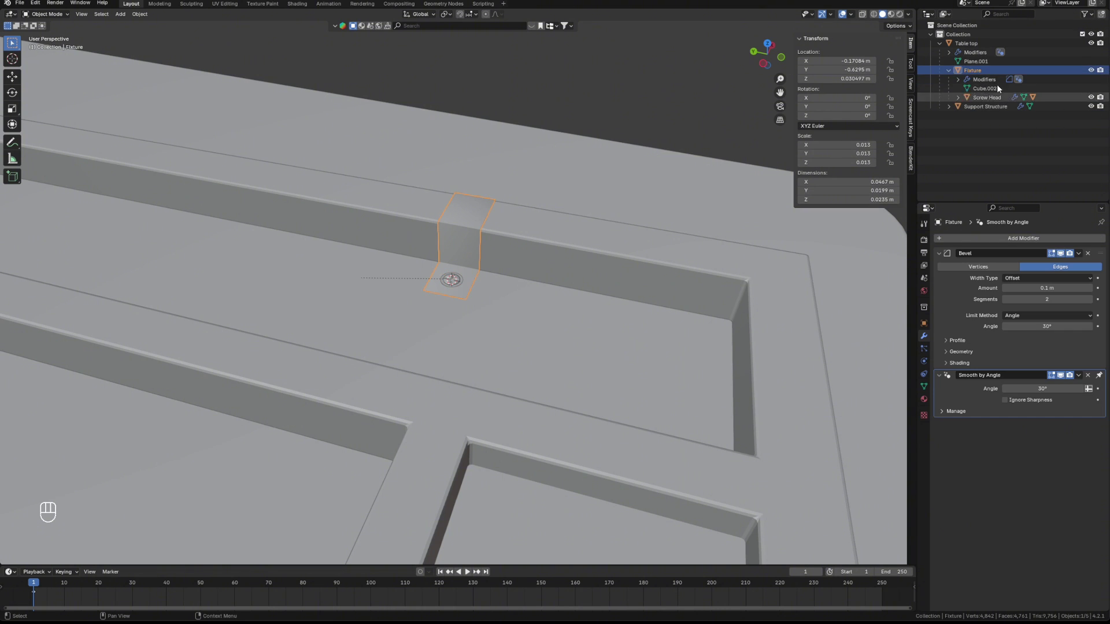
key(ctrl+z)
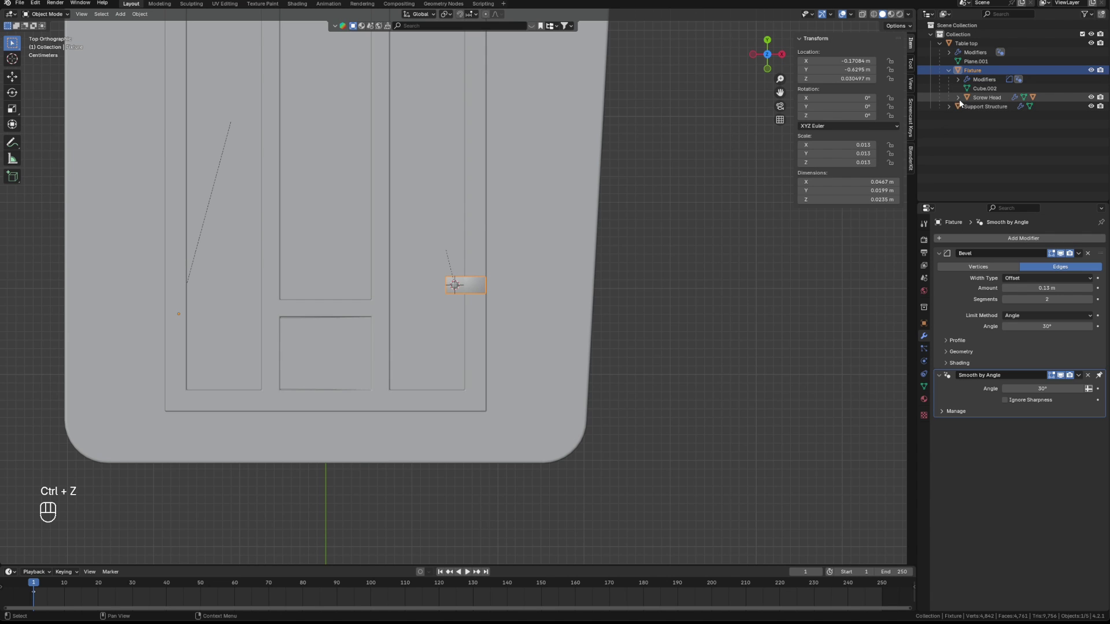
click(949, 71)
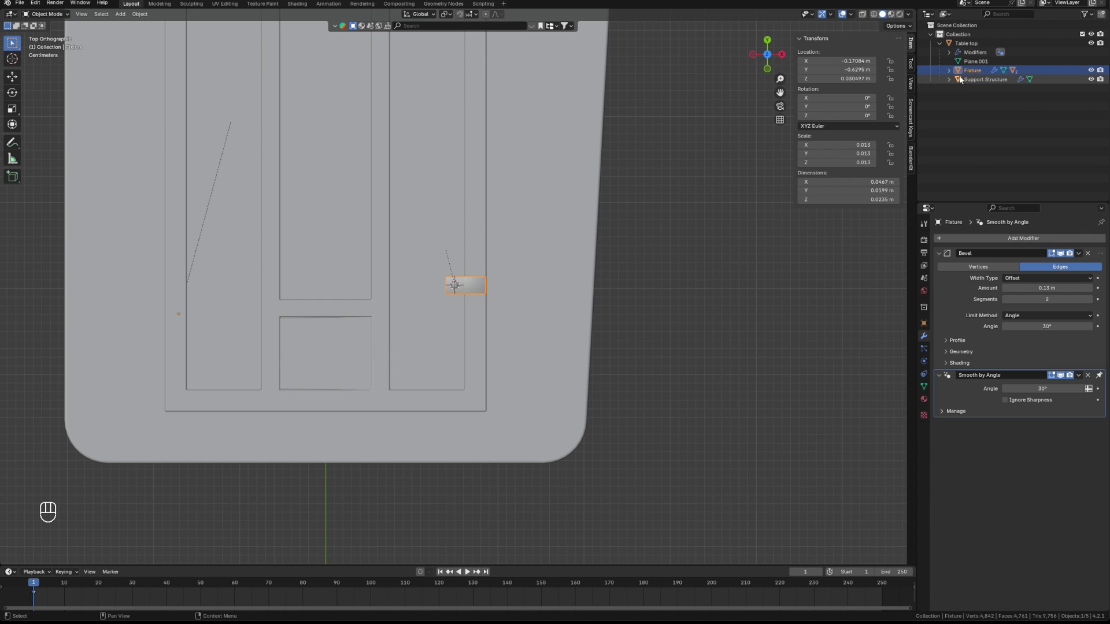
Step: Select the Fixture with its whole hierarchy and set the objects' origins to their geometry
right_click(962, 76)
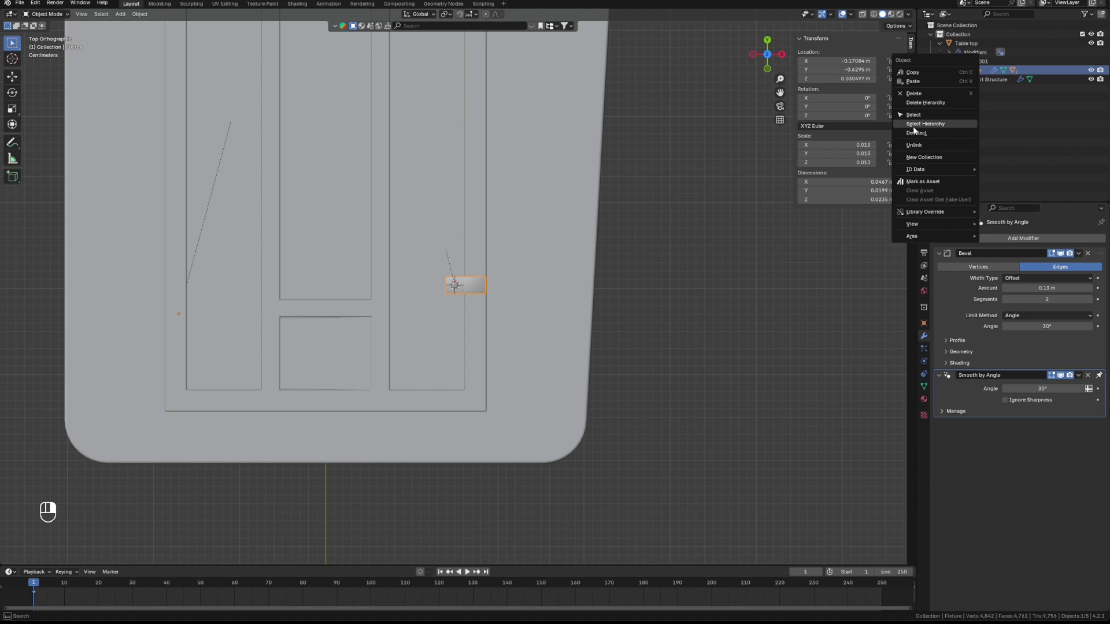
key(ctrl+z)
right_click(456, 312)
mouse_move(427, 287)
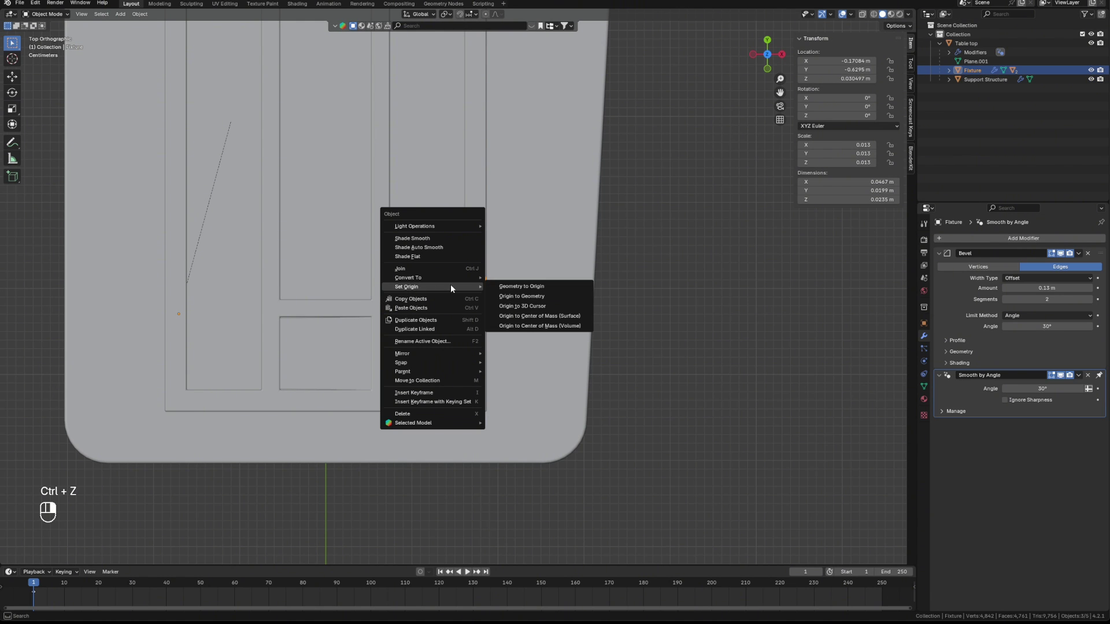
click(517, 295)
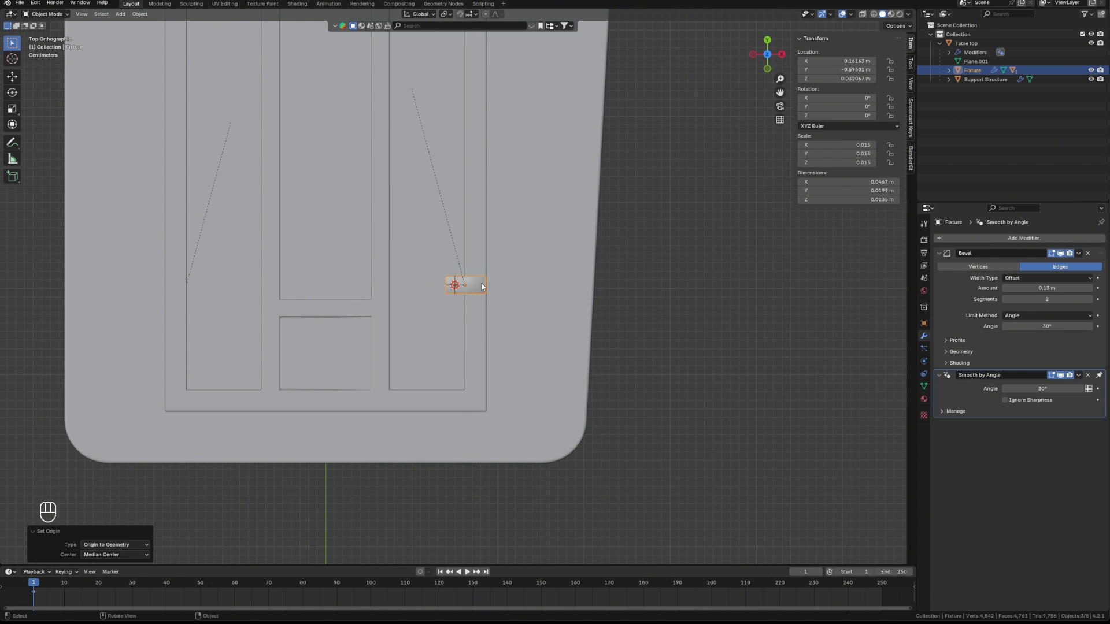
scroll(482, 286, down, 5)
key(r)
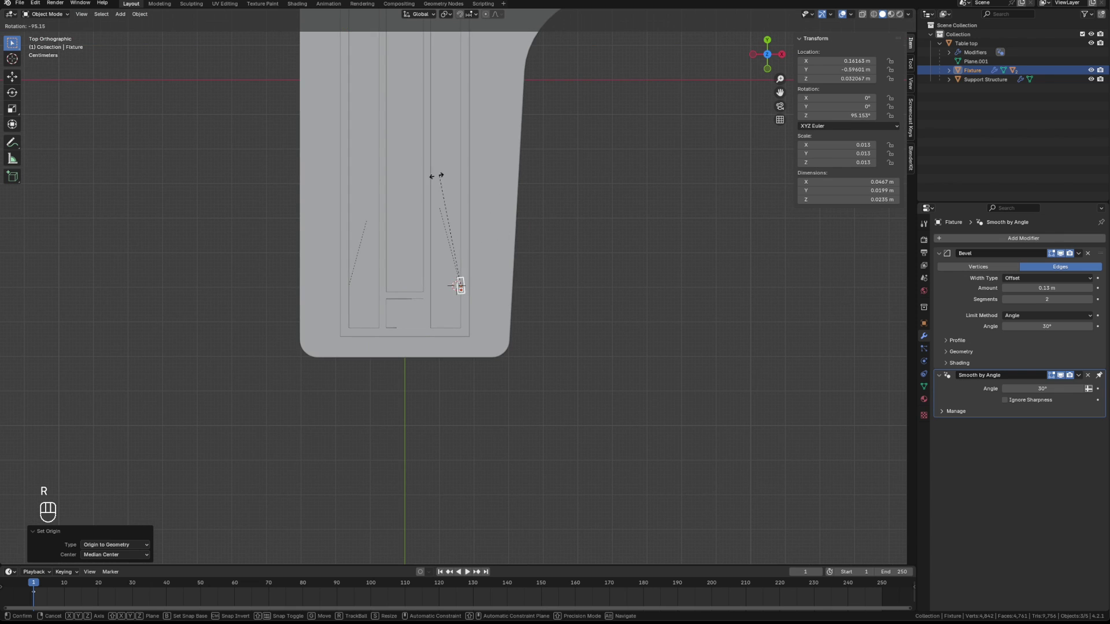
right_click(439, 179)
scroll(511, 339, up, 6)
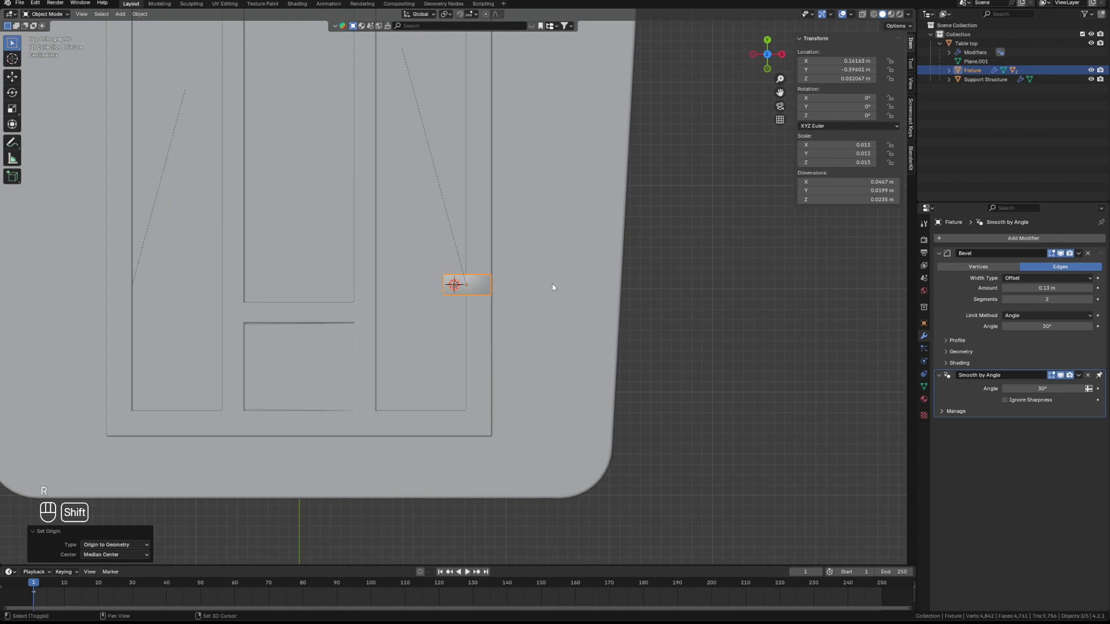
Step: Duplicate the fixture assembly and move the copy about -0.322 m along X to the opposite side of the support frame
key(shift+d)
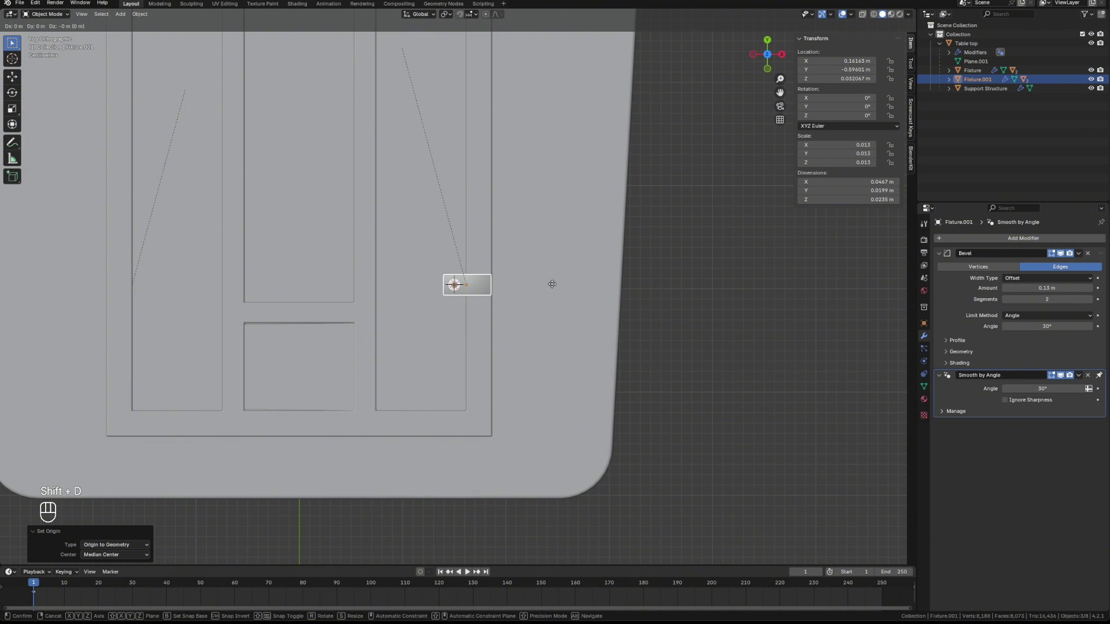
key(x)
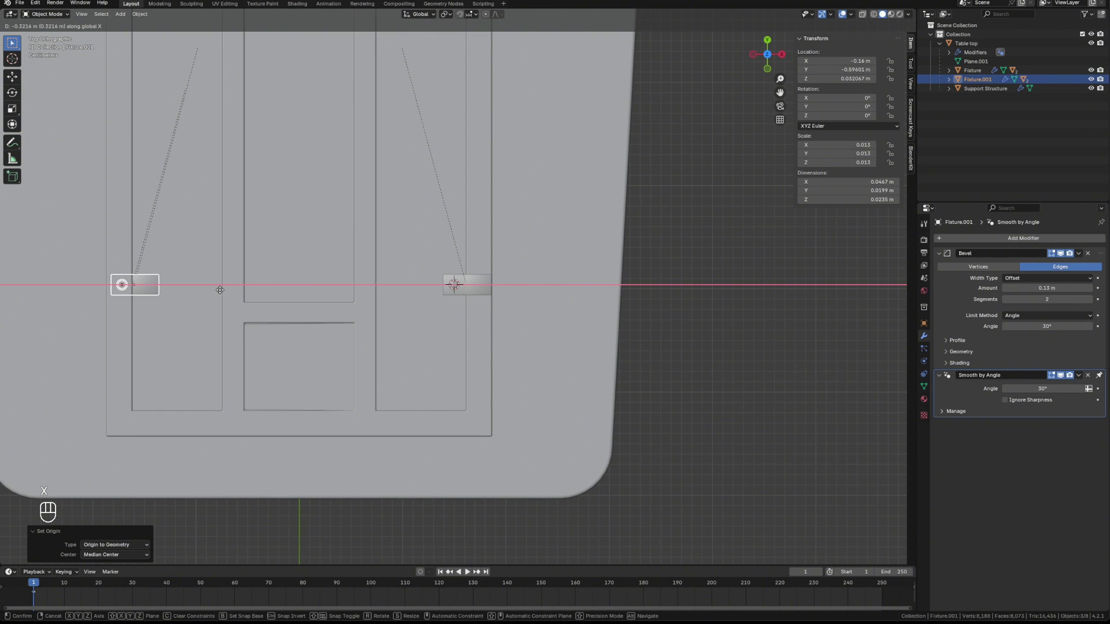
click(220, 290)
Step: Rotate the duplicated fixture 180° about Z so it faces the opposite way
key(KP_Decimal)
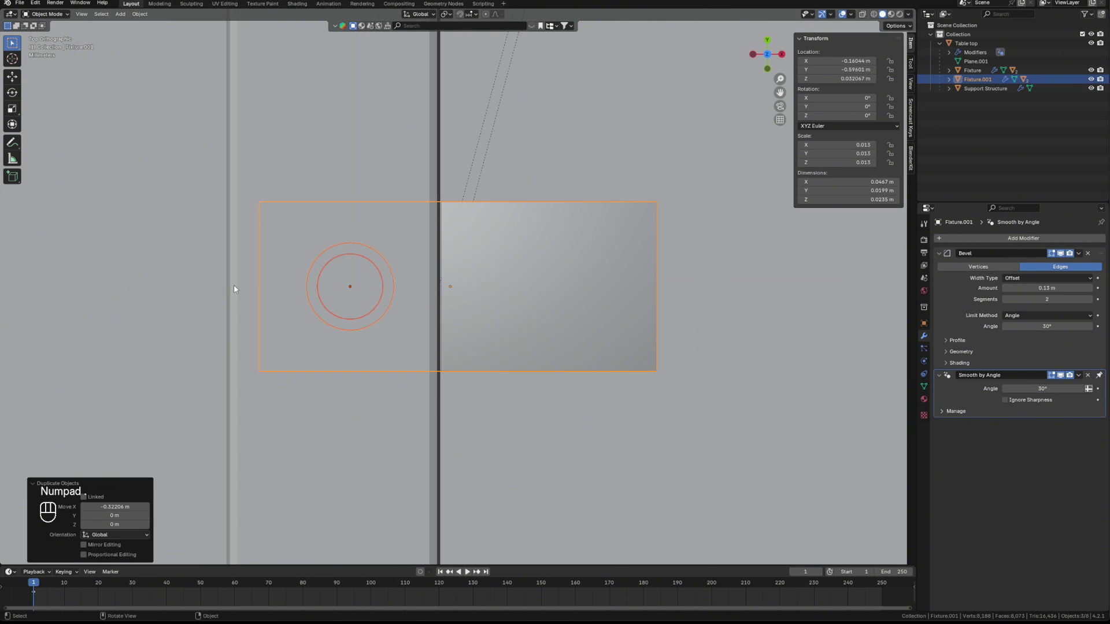
scroll(497, 318, down, 3)
key(r)
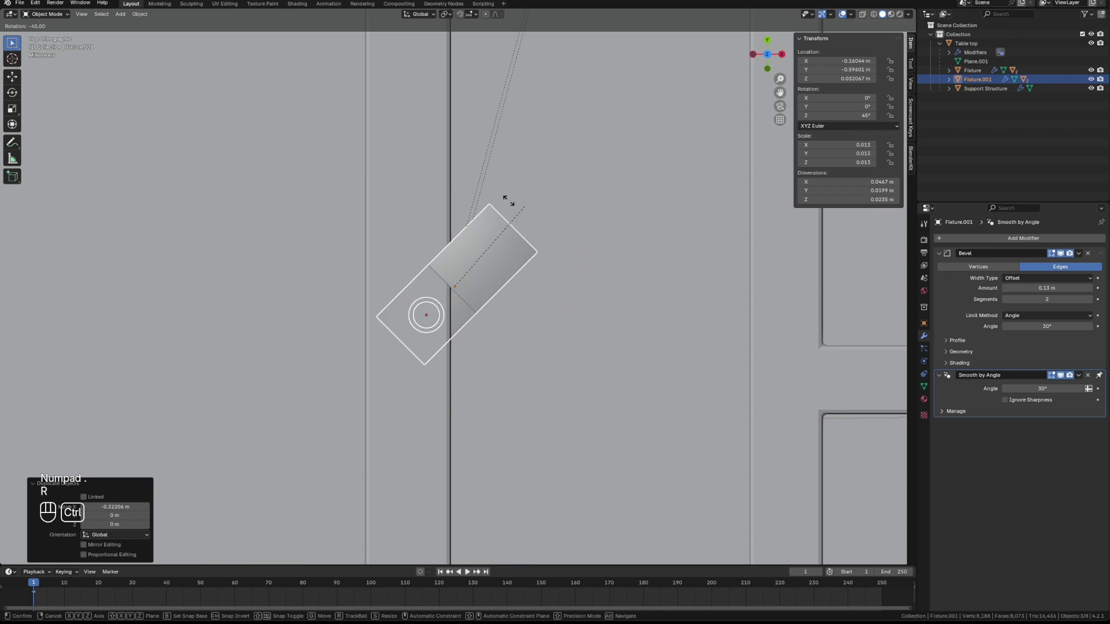
click(194, 297)
Step: Move the duplicated fixture about -0.0018 m along X to seat it against the support beam
middle_drag(570, 364, 561, 275)
key(g)
key(z)
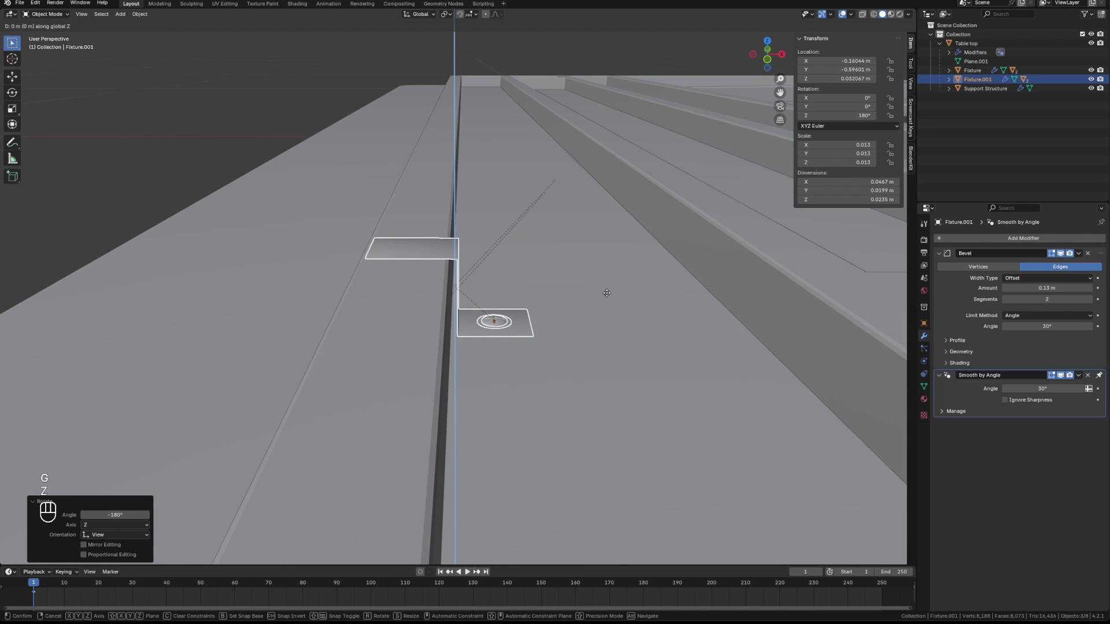
key(x)
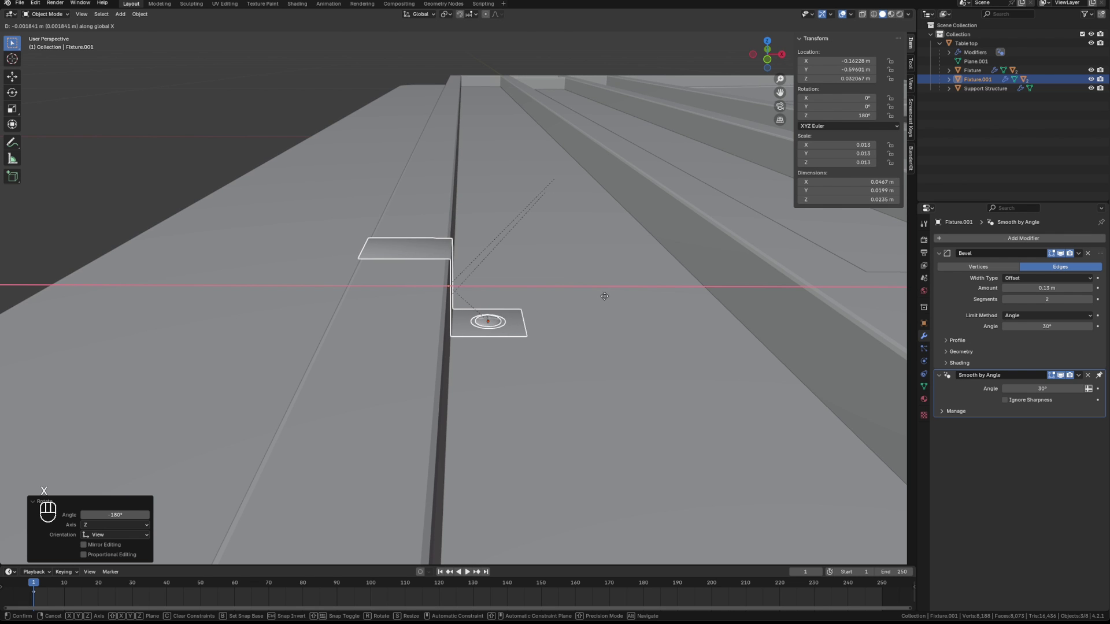
click(604, 296)
Step: Examine the placement of both fixtures along the support frame from above
middle_drag(572, 324, 642, 348)
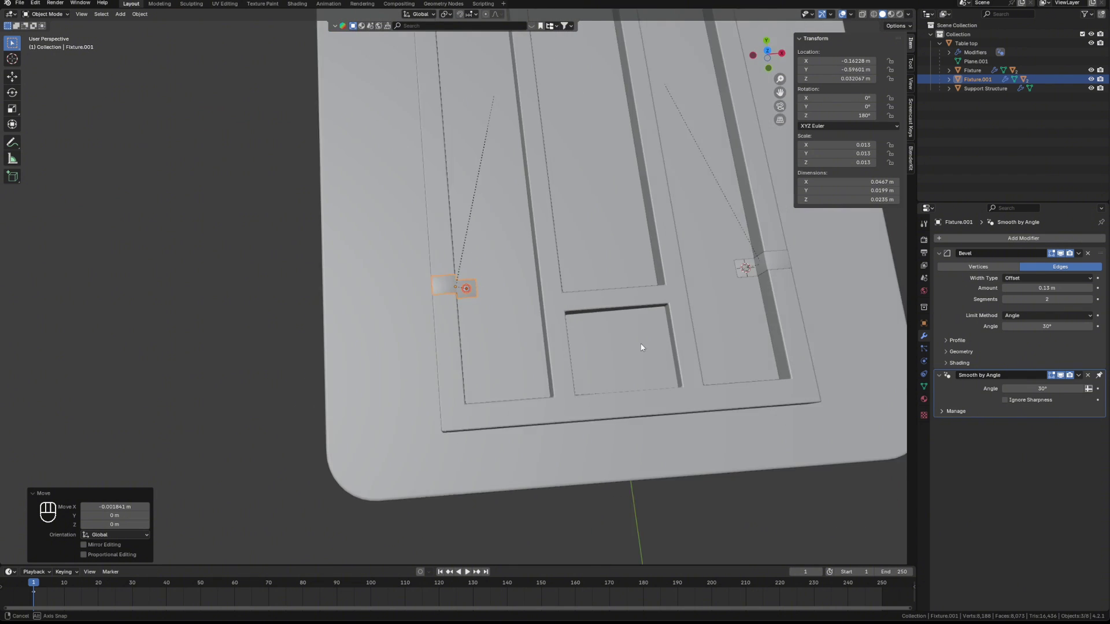
scroll(588, 333, down, 6)
middle_drag(490, 239, 490, 268)
scroll(498, 231, up, 5)
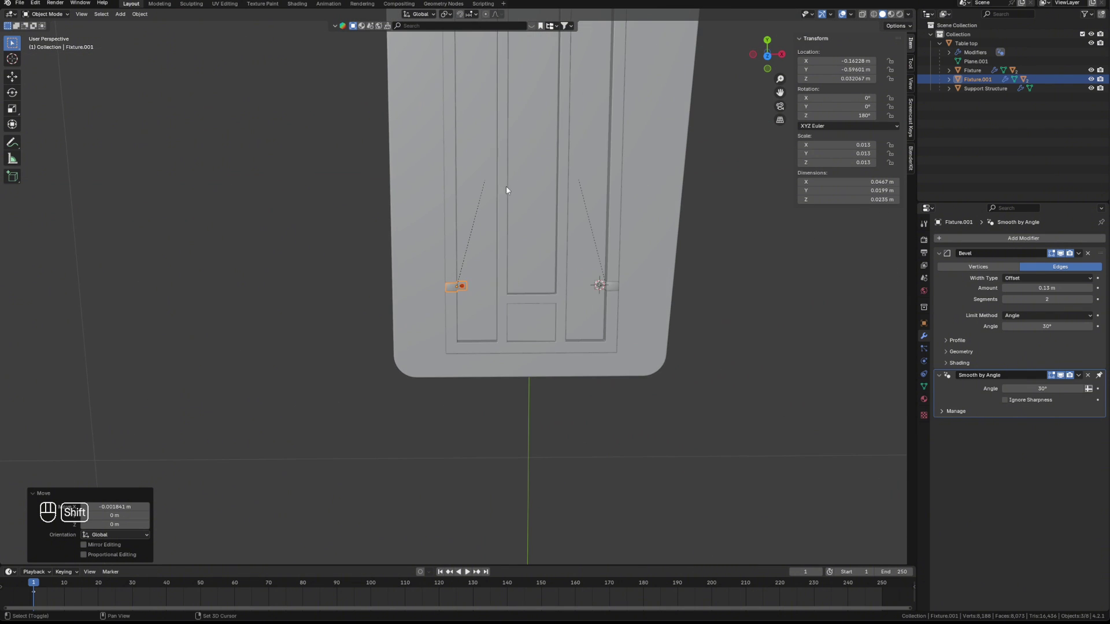
shift+middle_drag(505, 186, 472, 310)
scroll(453, 283, down, 3)
key(KP_7)
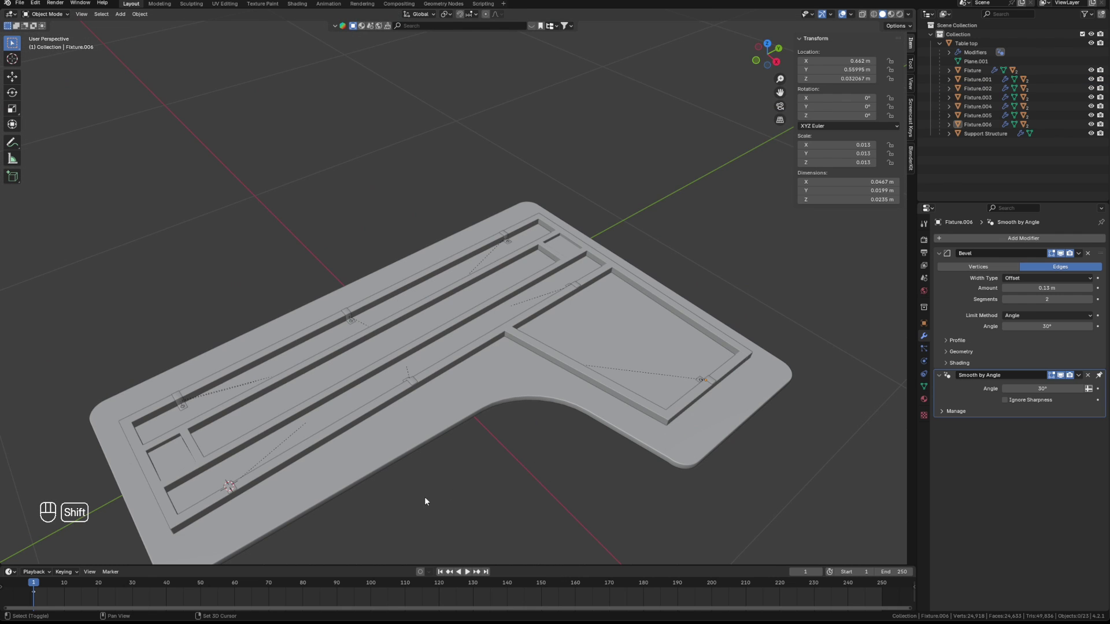
Step: Parent Fixture and its copies Fixture.001 to Fixture.006 to the Support Structure
shift+middle_drag(367, 524, 587, 366)
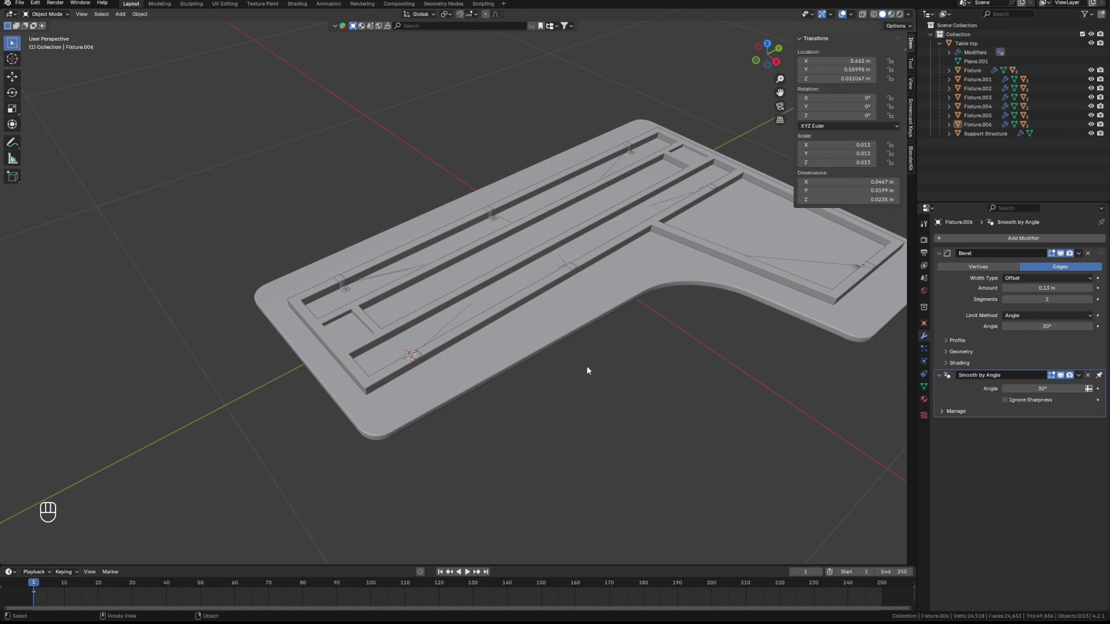
middle_drag(299, 332, 439, 402)
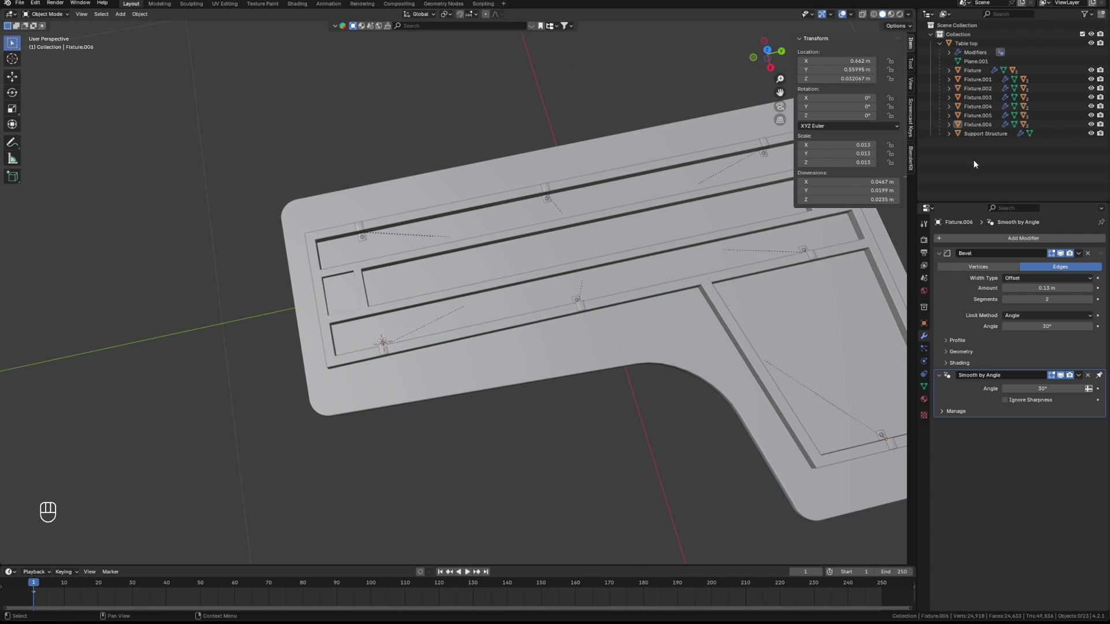
click(970, 78)
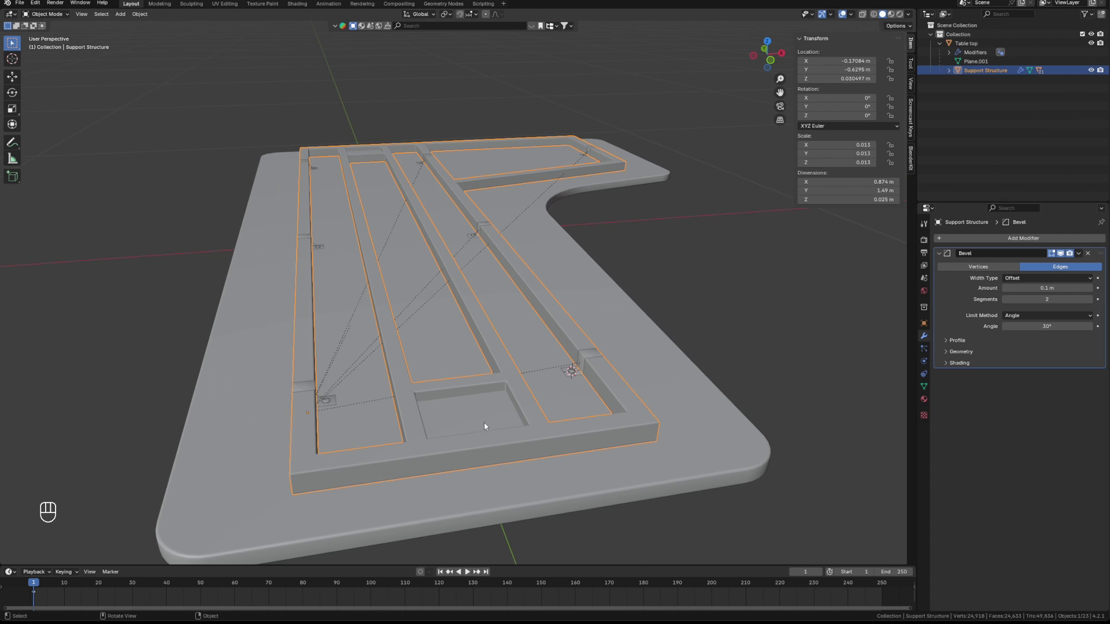
Step: Snap the 3D cursor to the small rectangular face inside the end of the Support Structure in Edit Mode, then return to Object Mode
key(Tab)
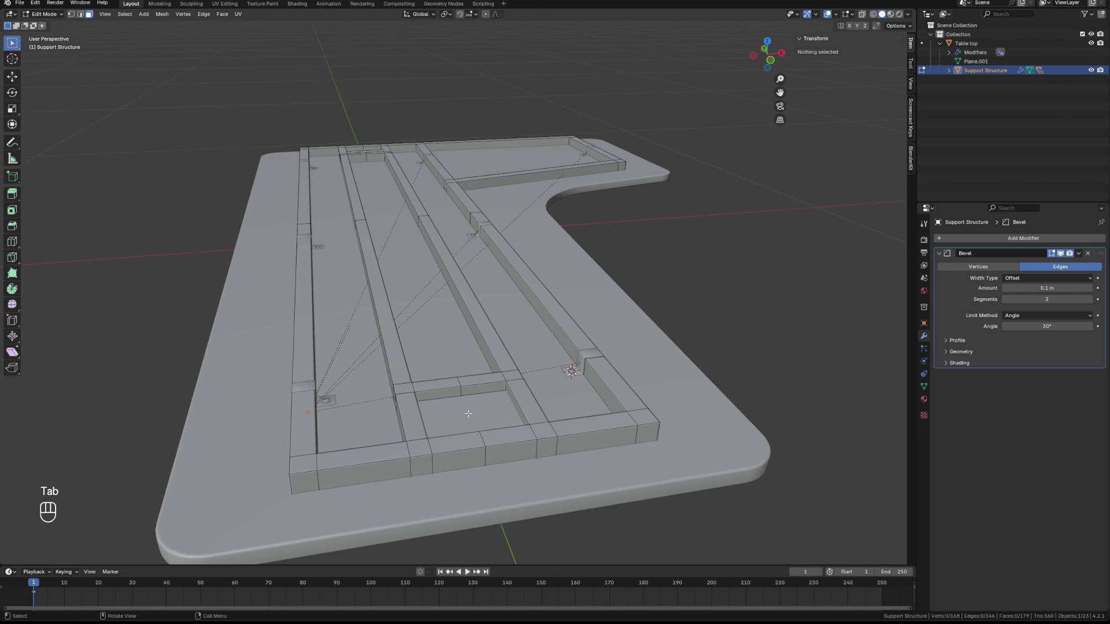
click(464, 414)
middle_drag(465, 415, 306, 431)
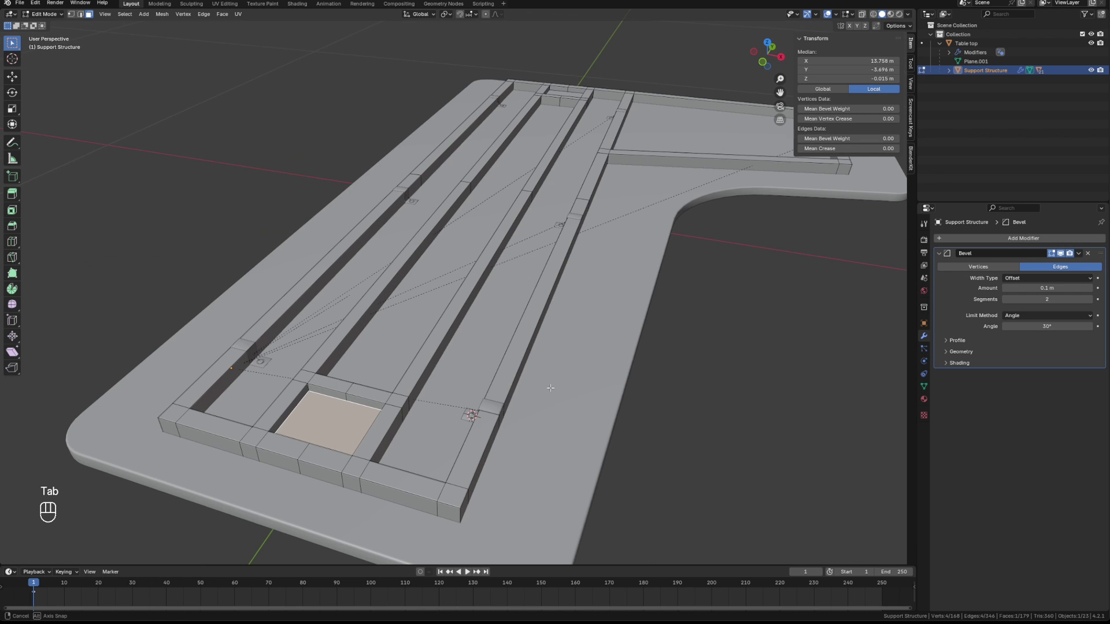
key(shift+s)
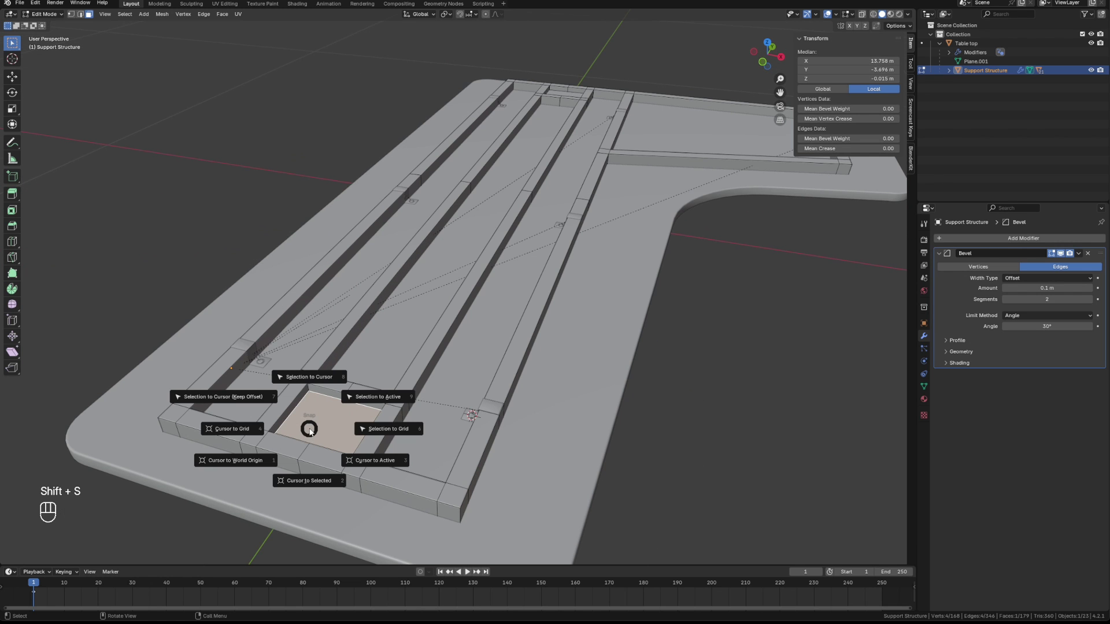
click(306, 479)
middle_drag(303, 437, 332, 466)
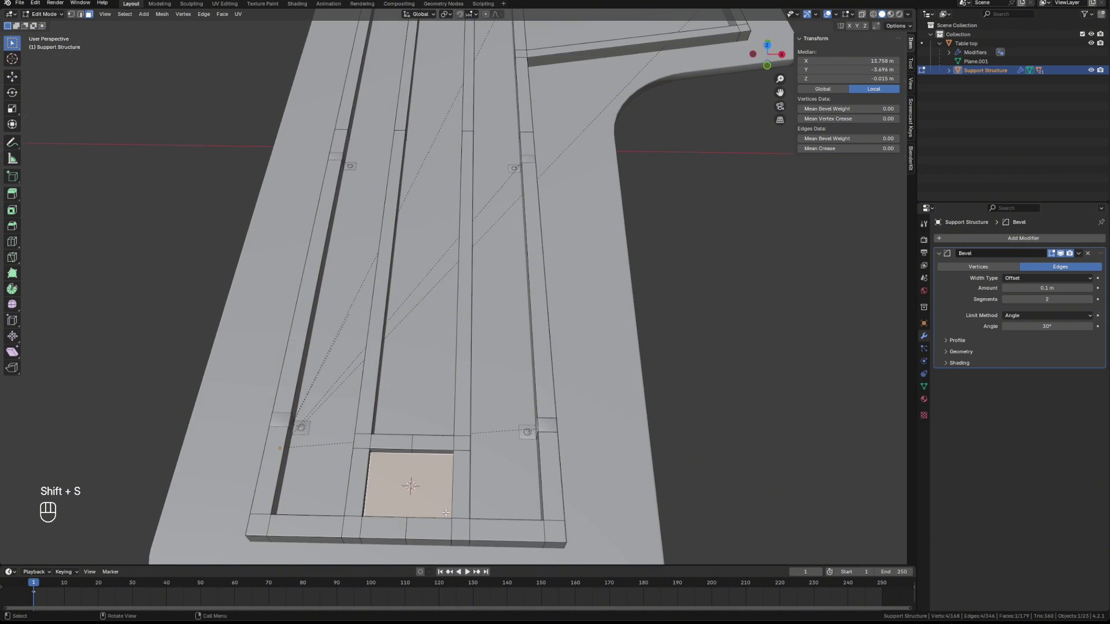
scroll(346, 471, down, 4)
scroll(455, 435, up, 2)
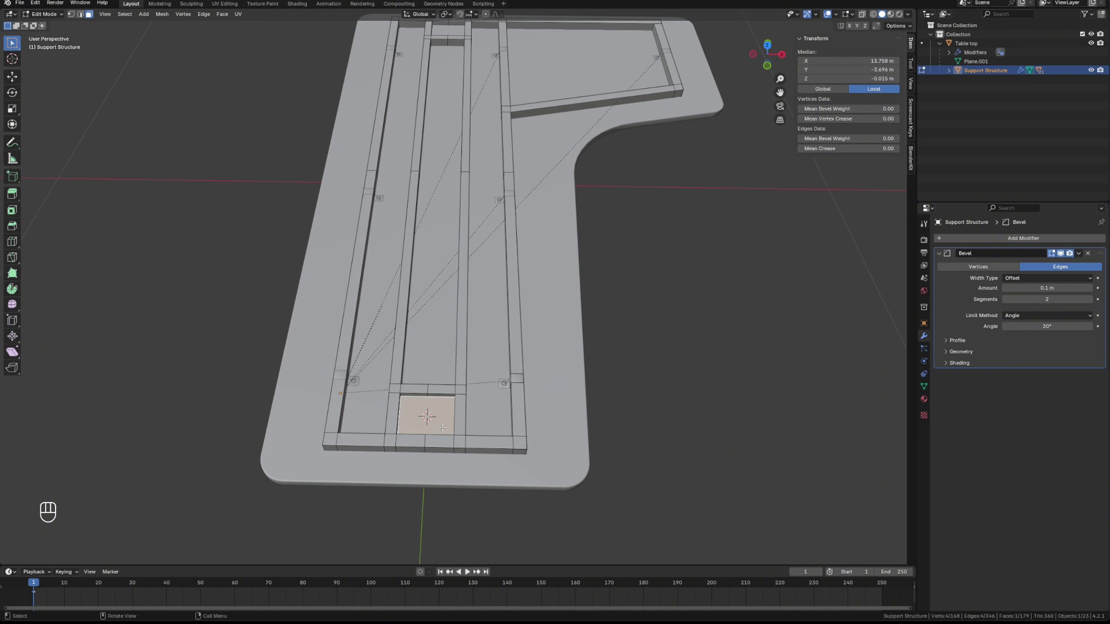
key(Tab)
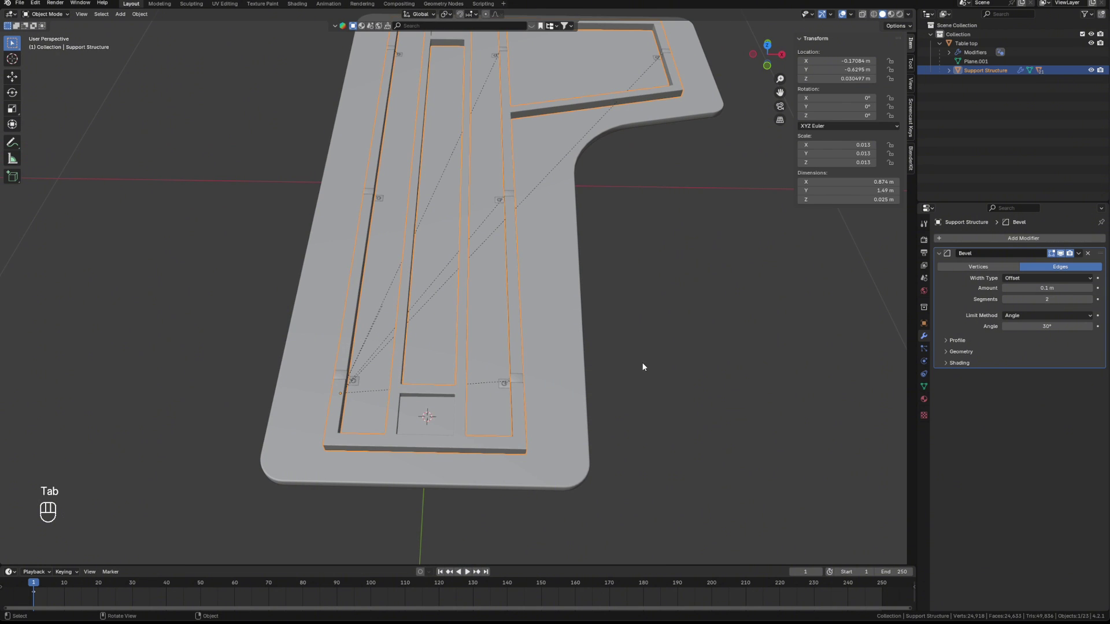
Step: Add a cylinder at the 3D cursor and scale it down to about 0.041
click(643, 363)
key(shift+a)
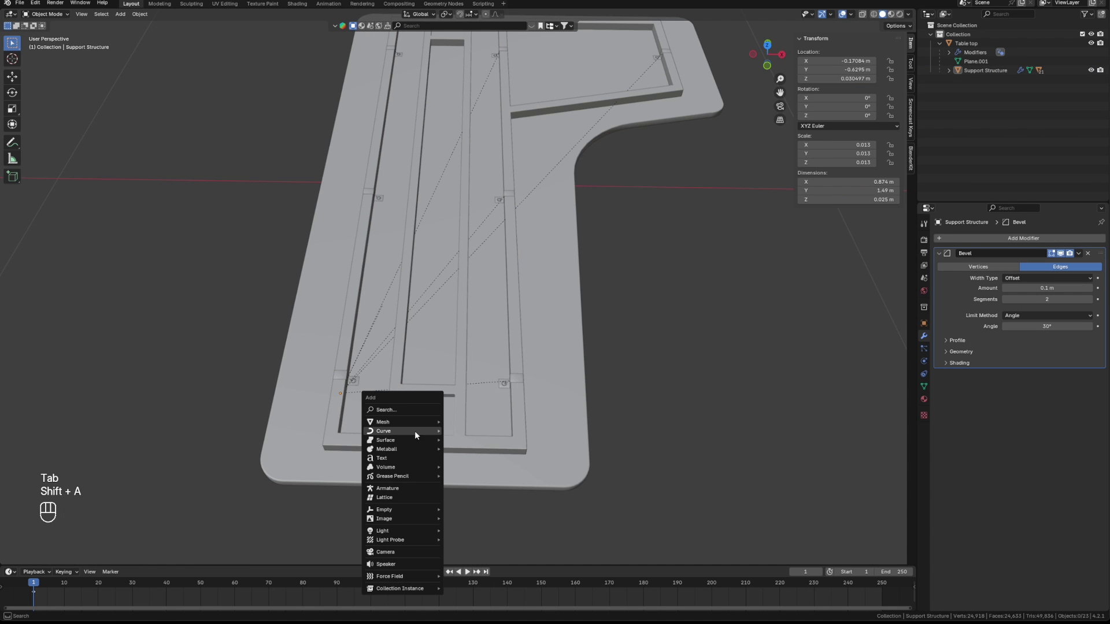
mouse_move(418, 420)
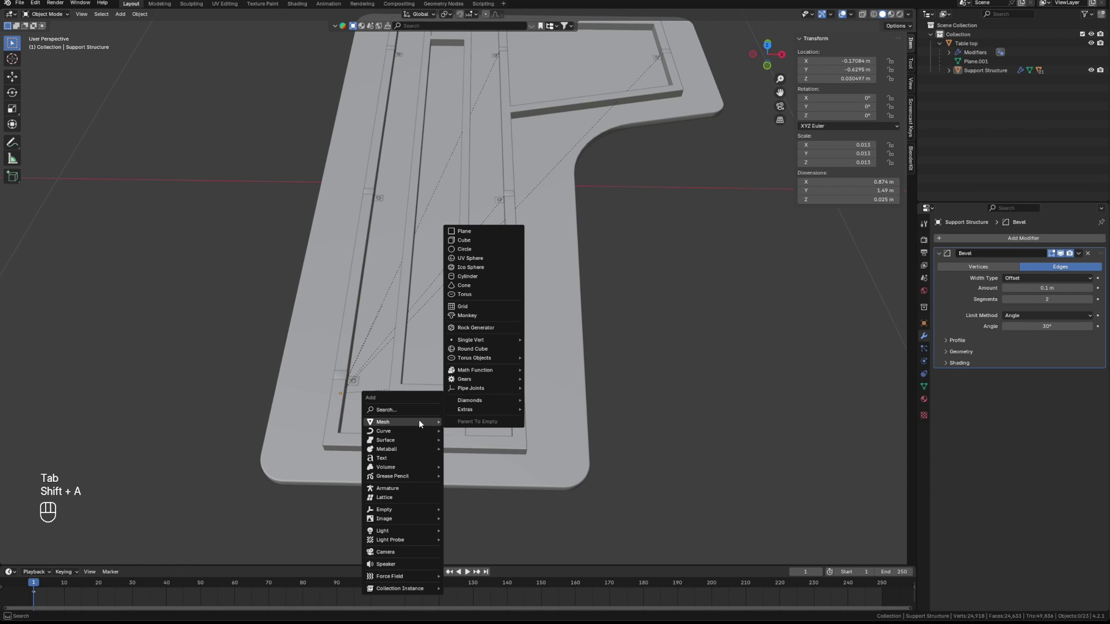
click(467, 277)
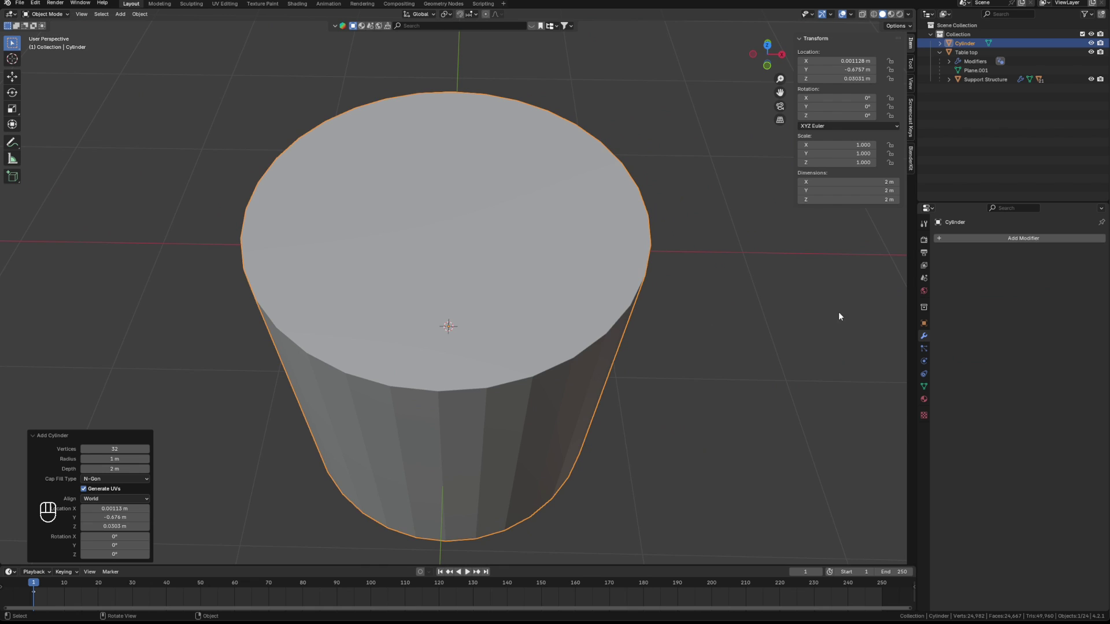
key(s)
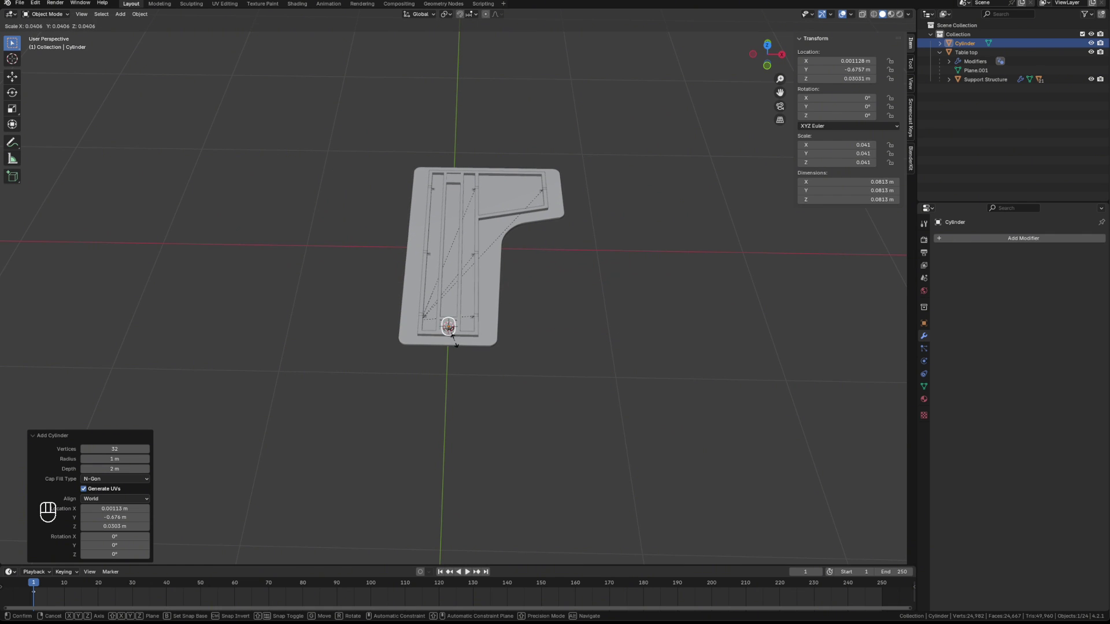
click(454, 338)
Step: Scale the cylinder to about 0.042 so it fits the small rectangular opening, and rename it Legs
key(KP_Decimal)
scroll(641, 319, down, 2)
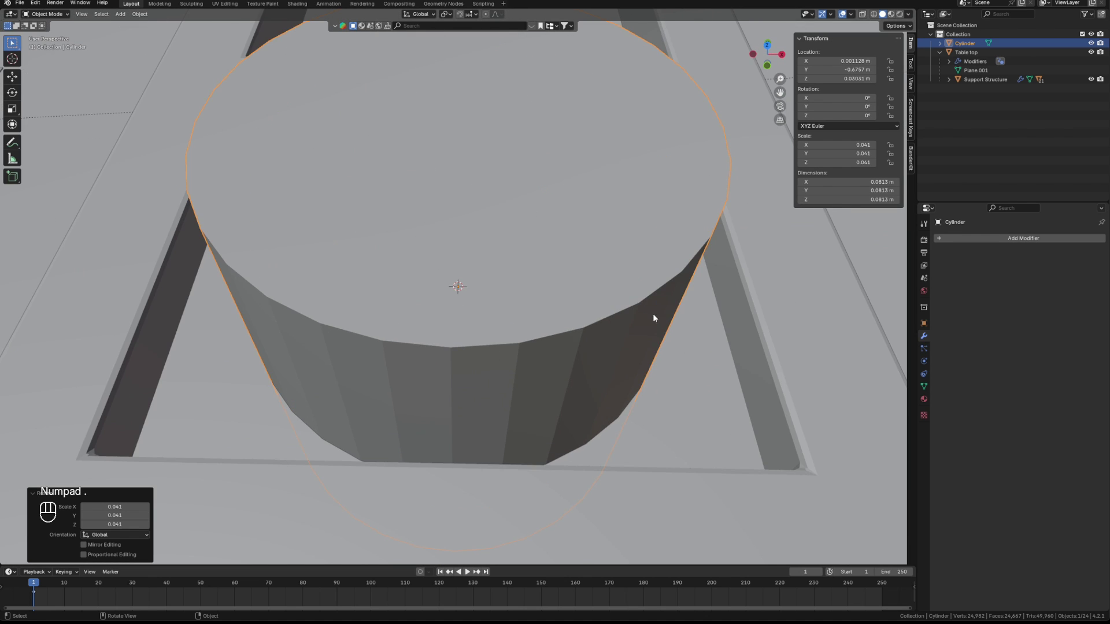
middle_drag(653, 314, 594, 257)
scroll(621, 256, down, 4)
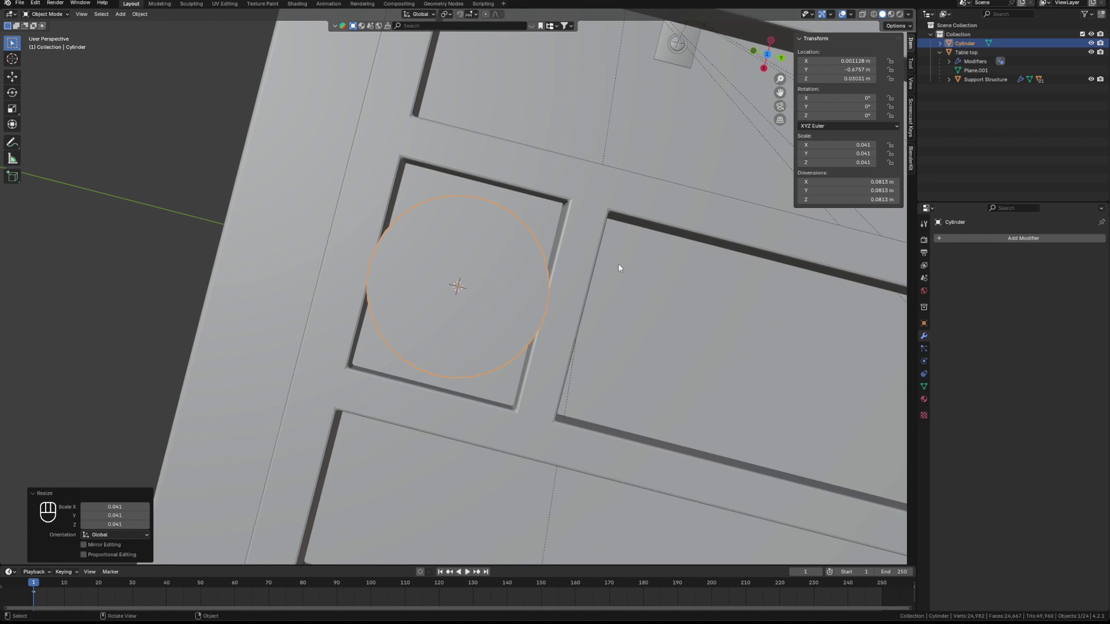
key(KP_7)
key(s)
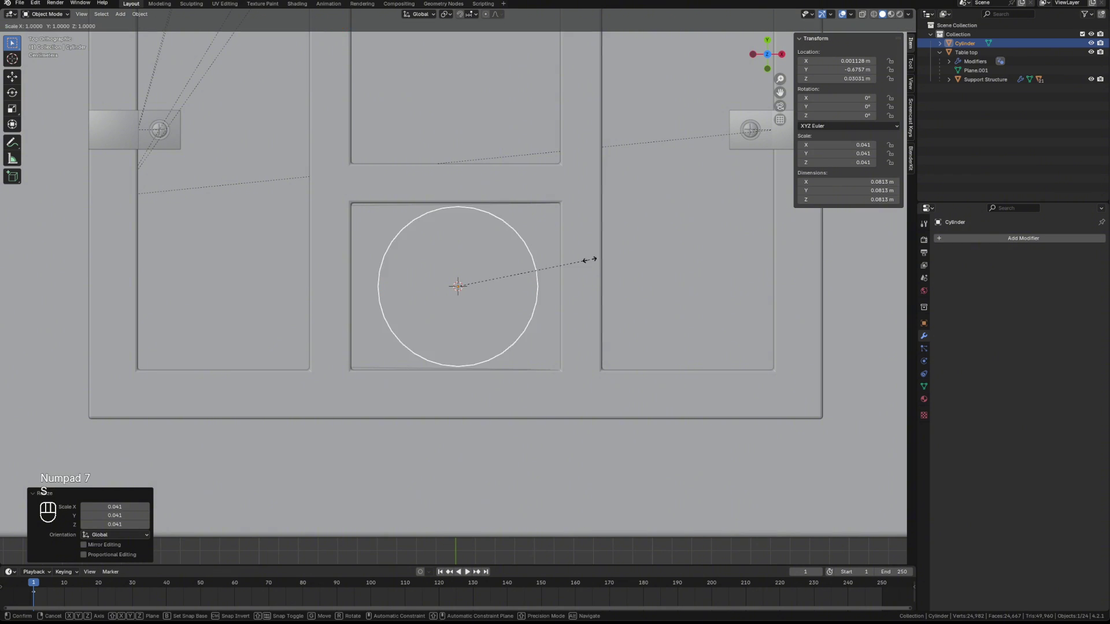
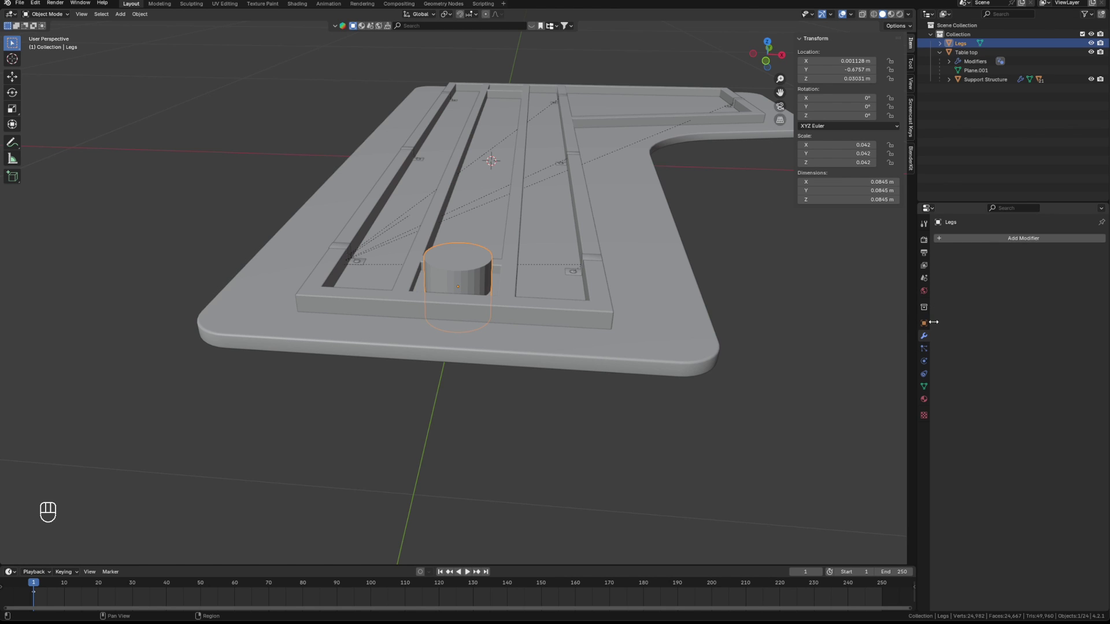
Step: Add a Mirror modifier to Legs with Table top as the mirror object, mirroring only on the Y axis
click(980, 238)
text(m)
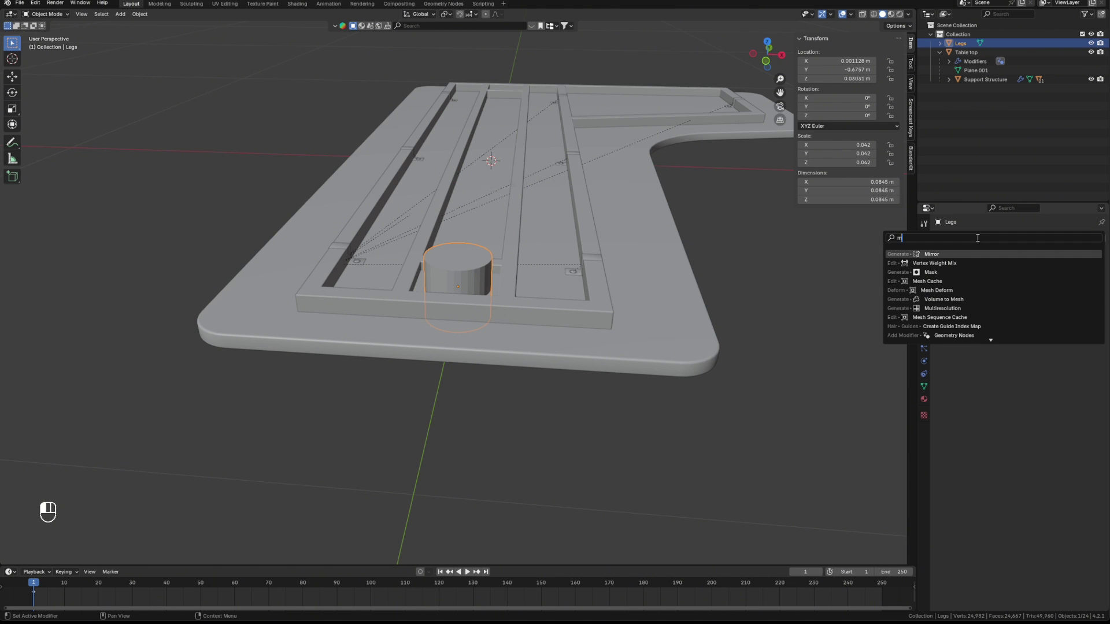
text(i)
click(958, 255)
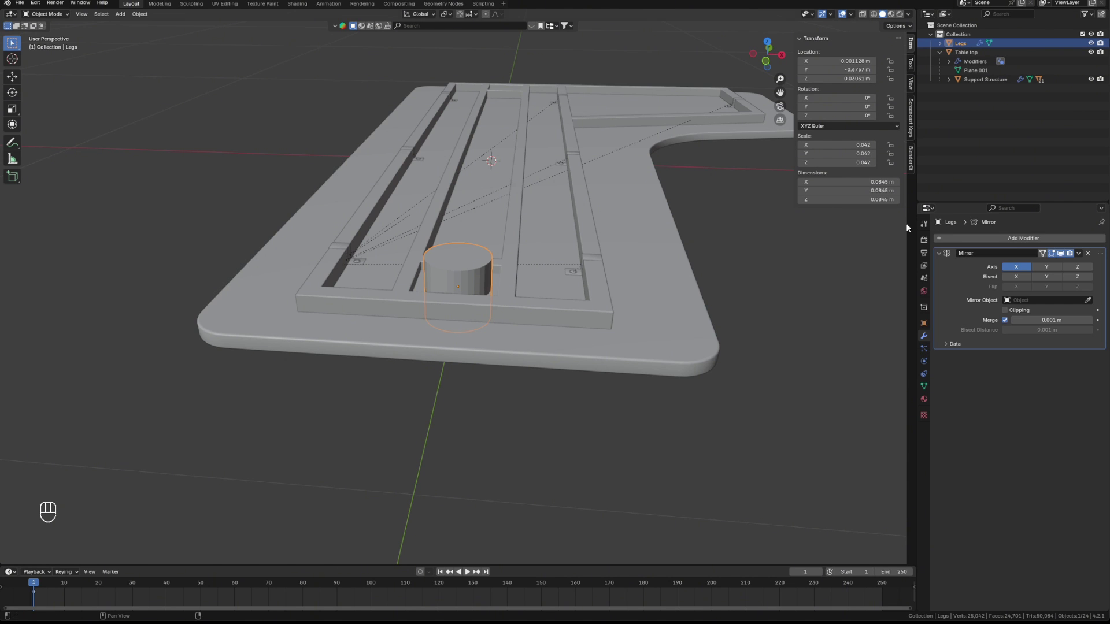
click(1087, 301)
click(495, 178)
click(1043, 267)
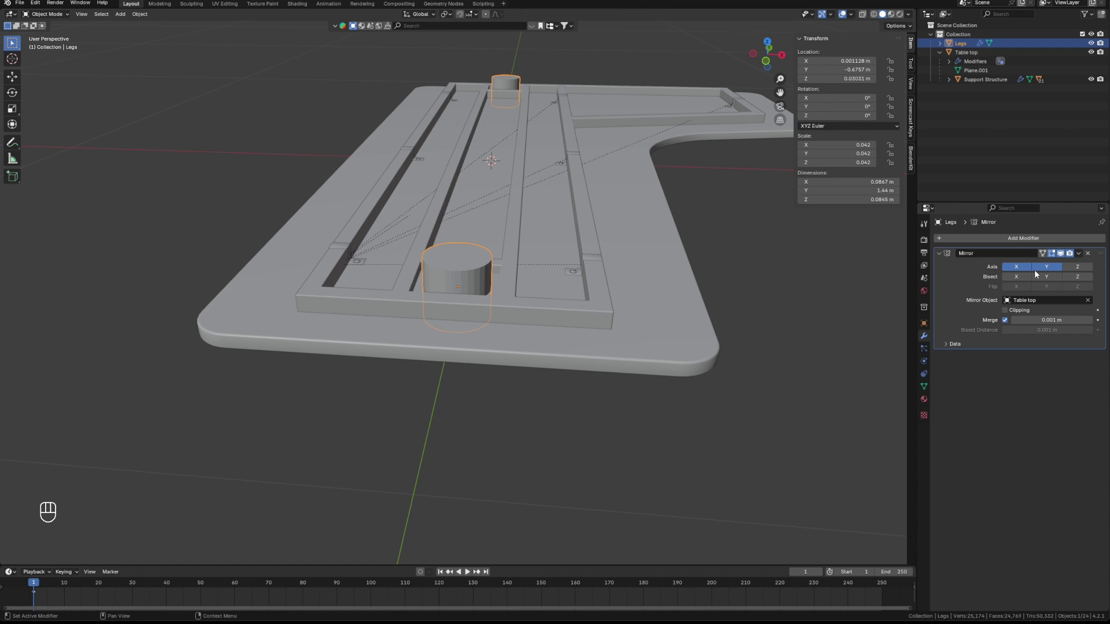
click(1020, 265)
middle_drag(733, 270, 651, 221)
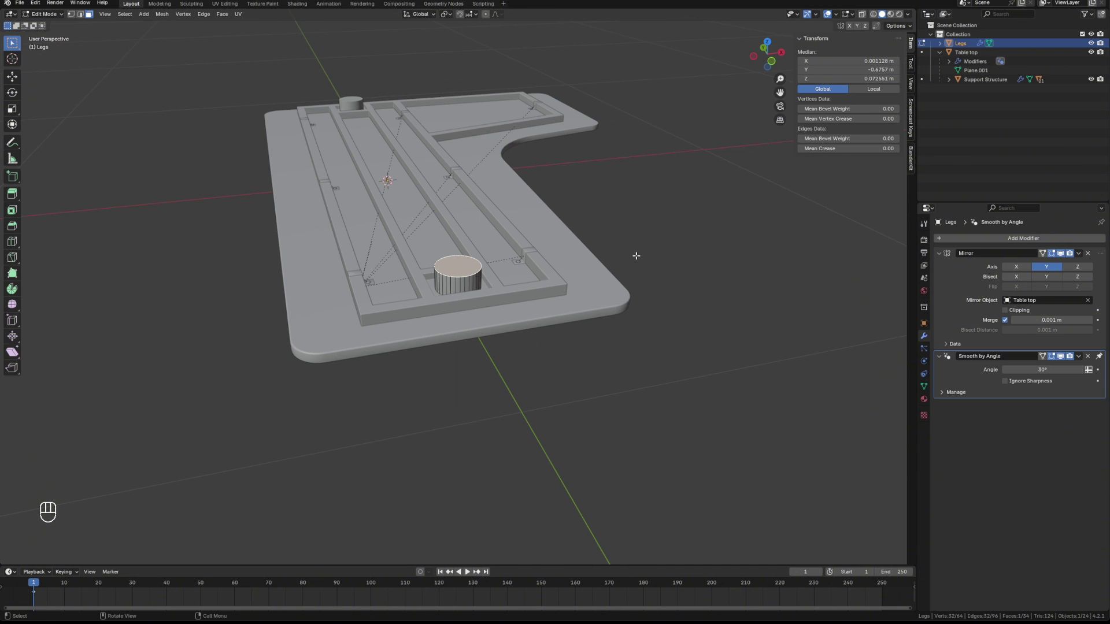
Step: Move the leg's top face up along Z in Edit Mode to a height of about 0.69 m
key(Tab)
key(g)
key(z)
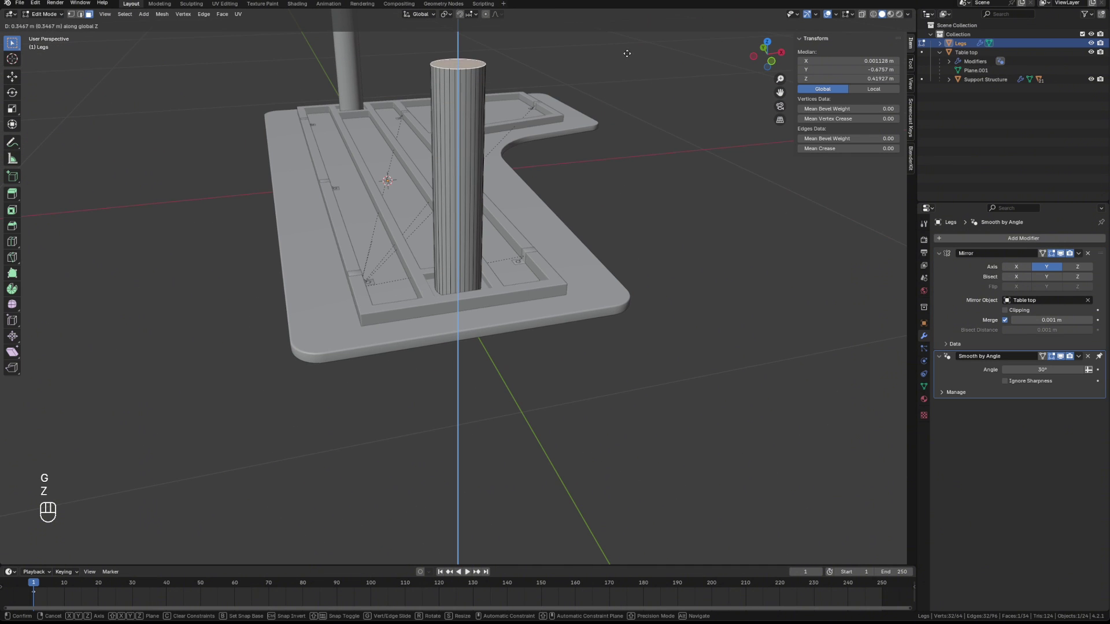
click(628, 52)
middle_drag(657, 159, 597, 158)
scroll(653, 256, down, 7)
middle_drag(653, 257, 602, 278)
key(g)
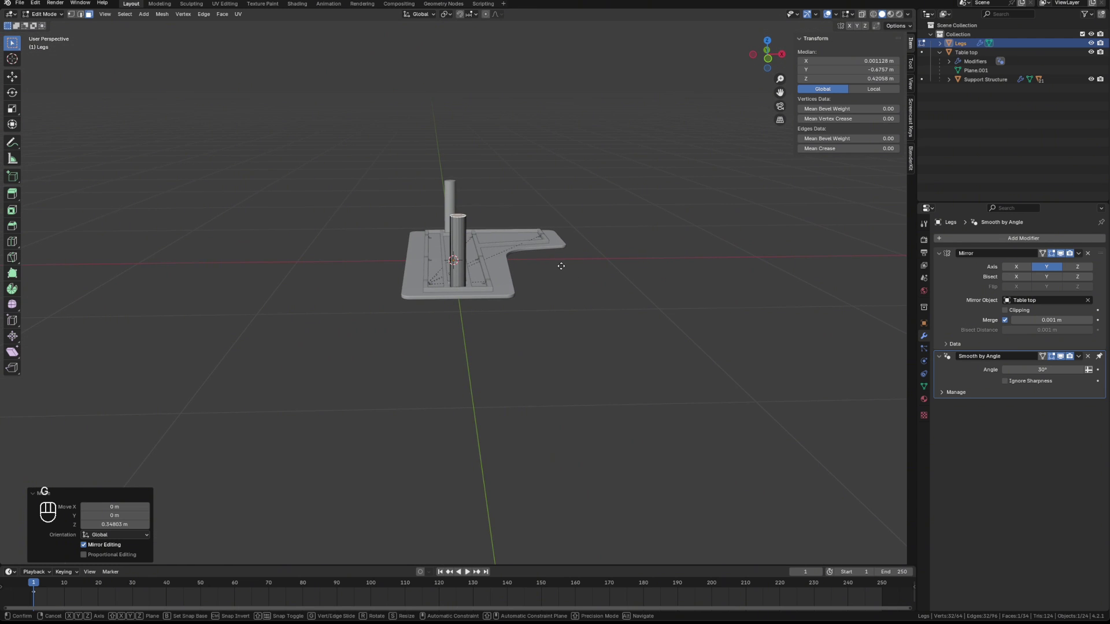
key(z)
click(709, 269)
Step: Bevel the leg's top edge loop with 4 segments and a width of about 0.0026 m
middle_drag(710, 269, 609, 255)
middle_drag(609, 255, 604, 261)
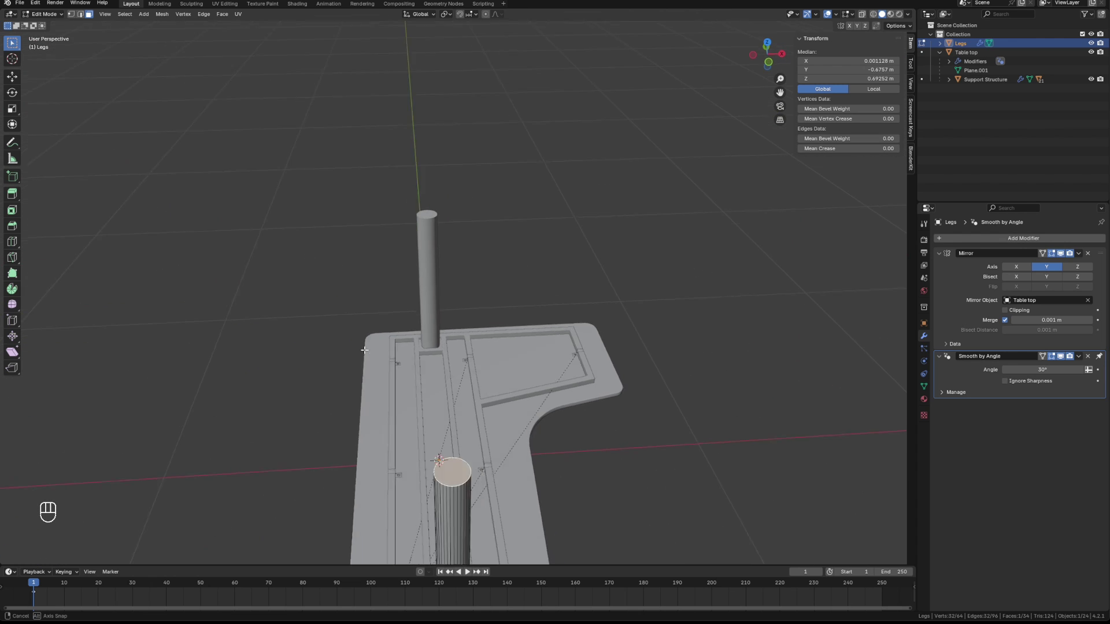
middle_drag(559, 488, 586, 490)
key(KP_Decimal)
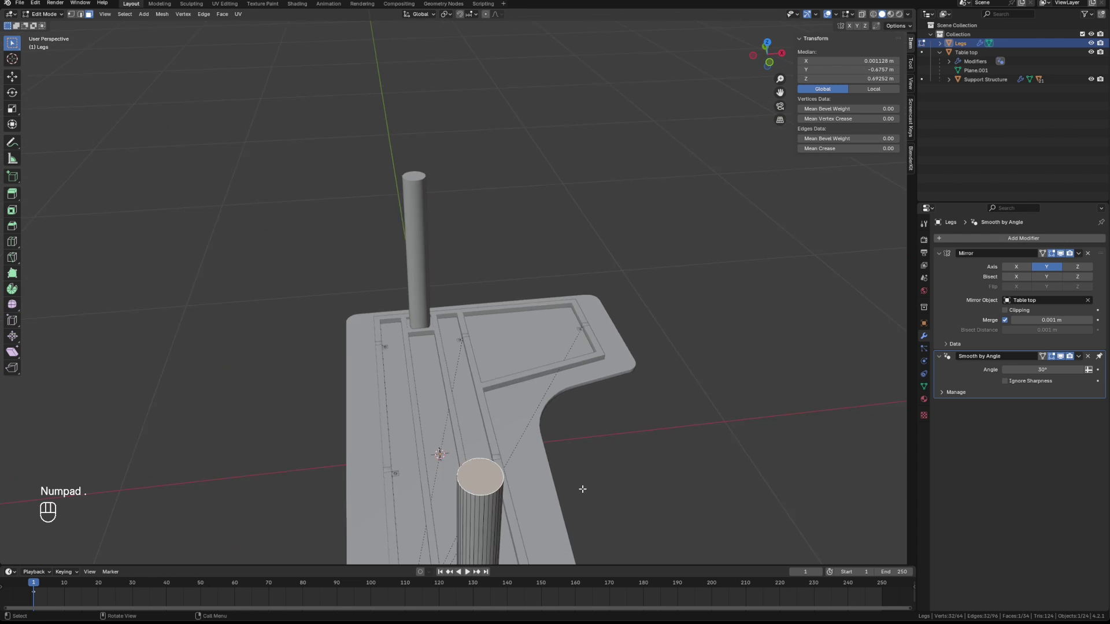
scroll(582, 488, down, 4)
key(2)
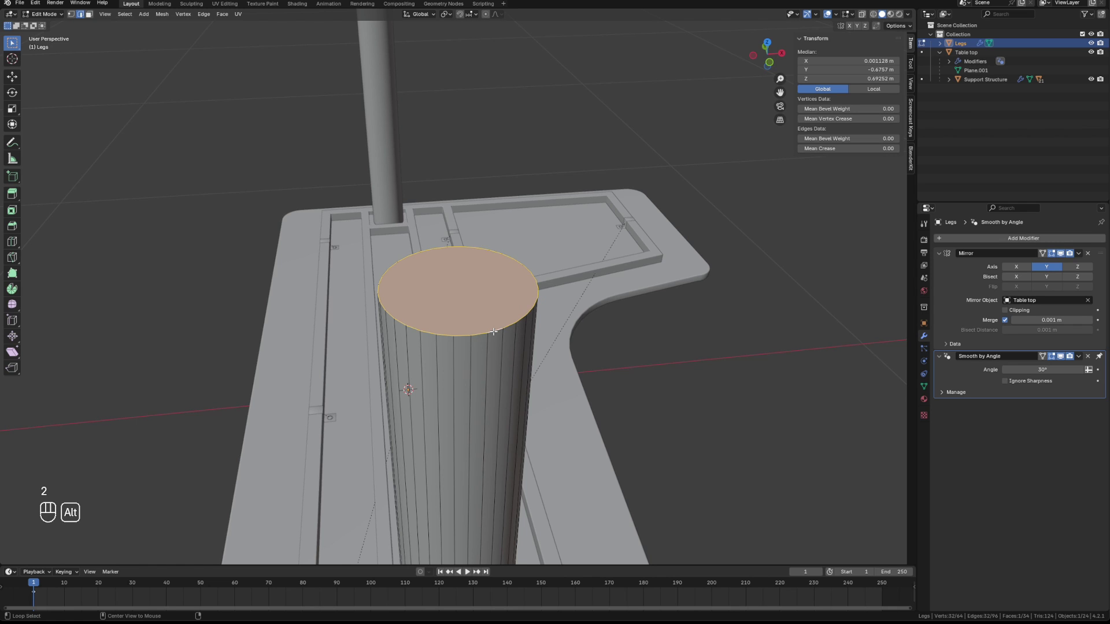
click(483, 317)
alt+click(476, 334)
key(ctrl+b)
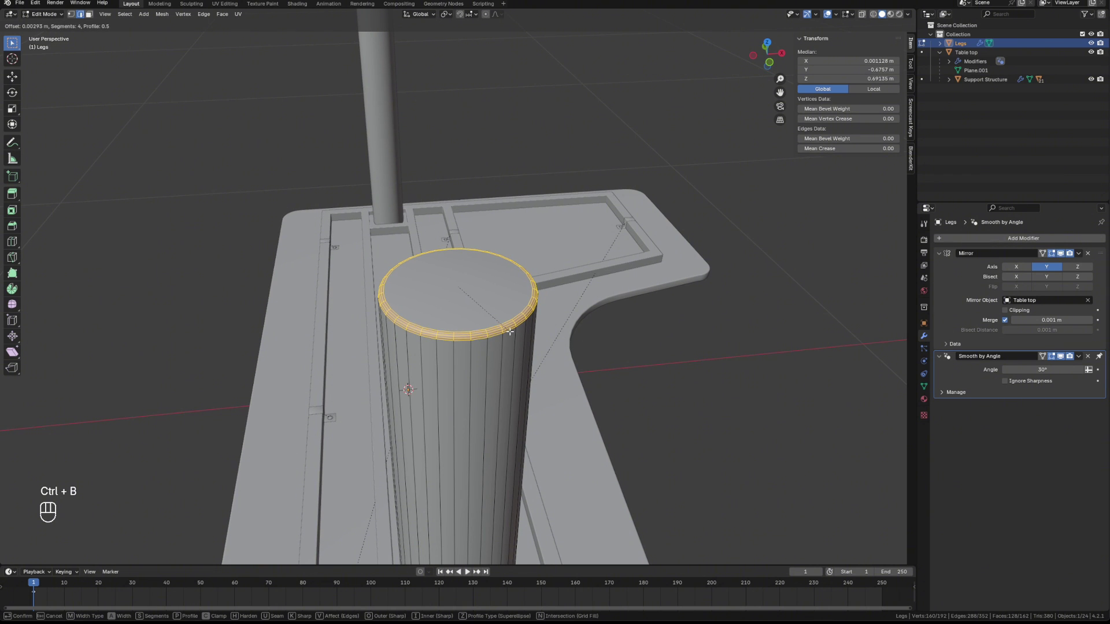
click(508, 331)
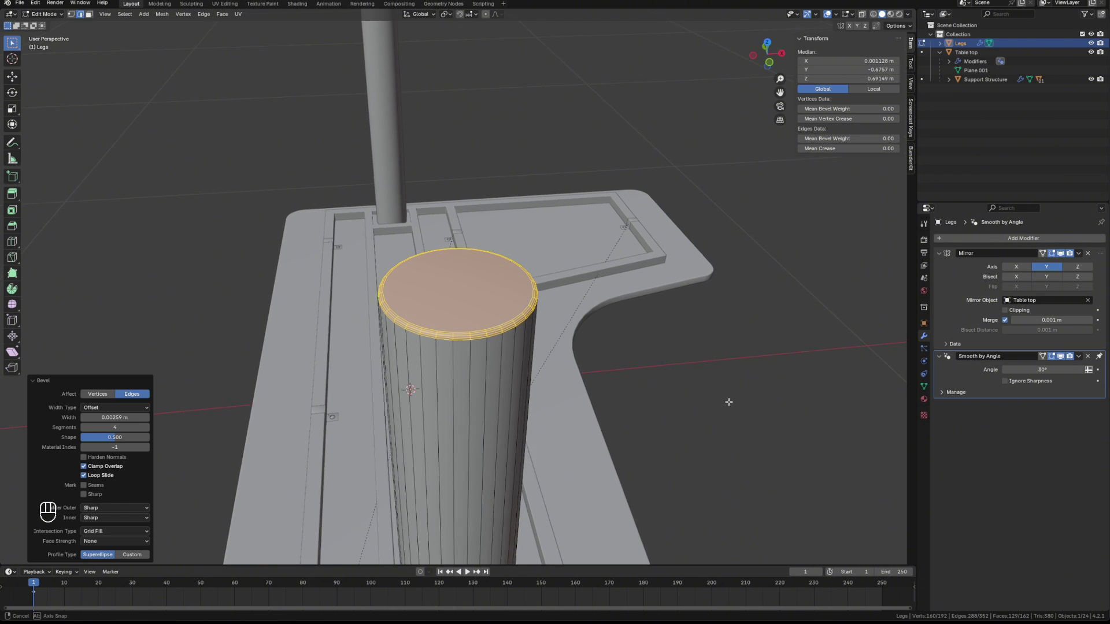
middle_drag(726, 401, 650, 404)
click(425, 302)
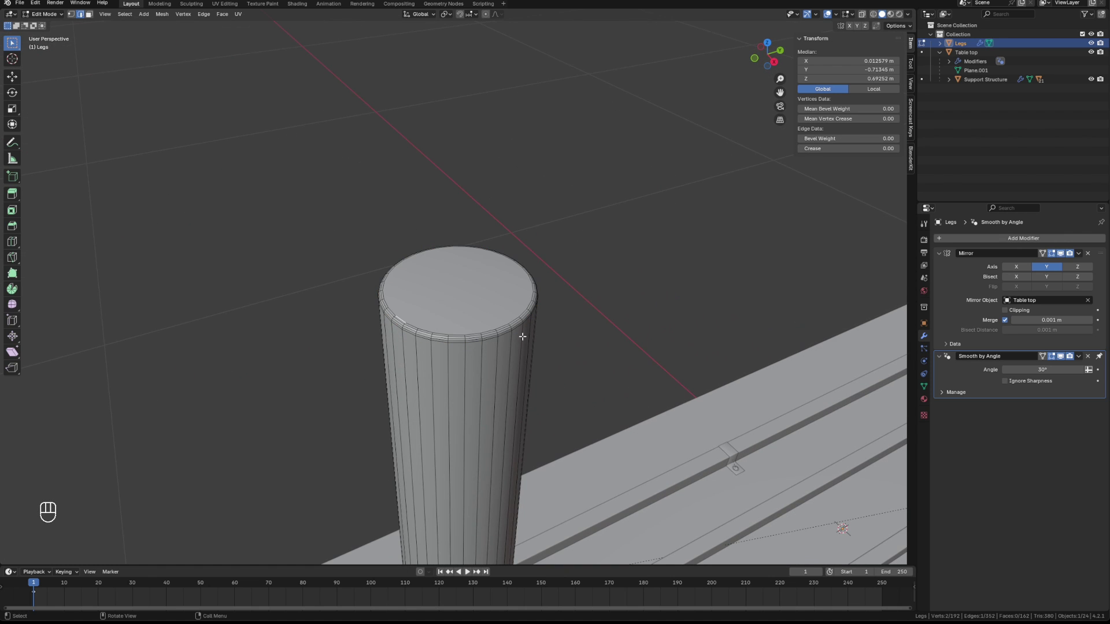
middle_drag(315, 324, 416, 307)
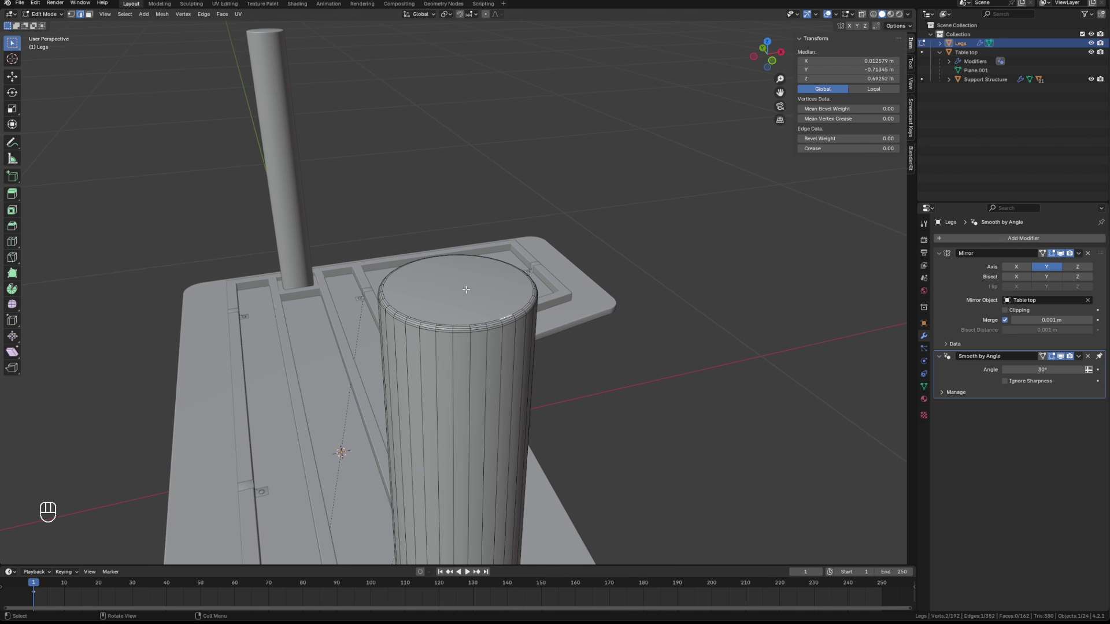
Step: Extrude the leg's top face upward into a second section ending at a height of about 0.896 m
key(Tab)
key(Tab)
middle_drag(592, 287, 465, 330)
key(3)
click(465, 330)
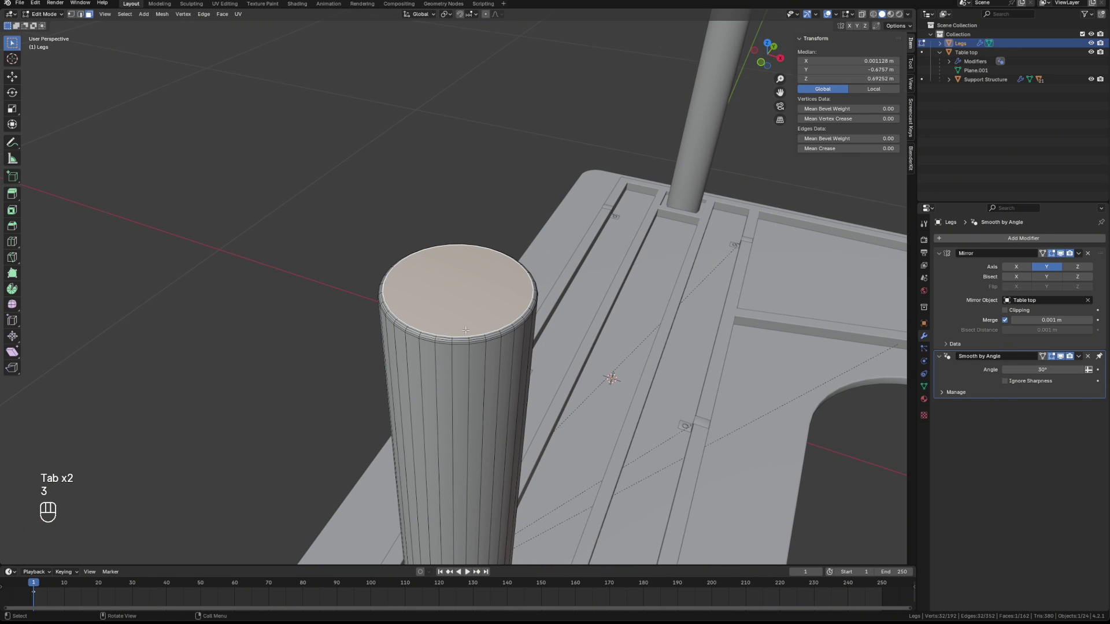
key(e)
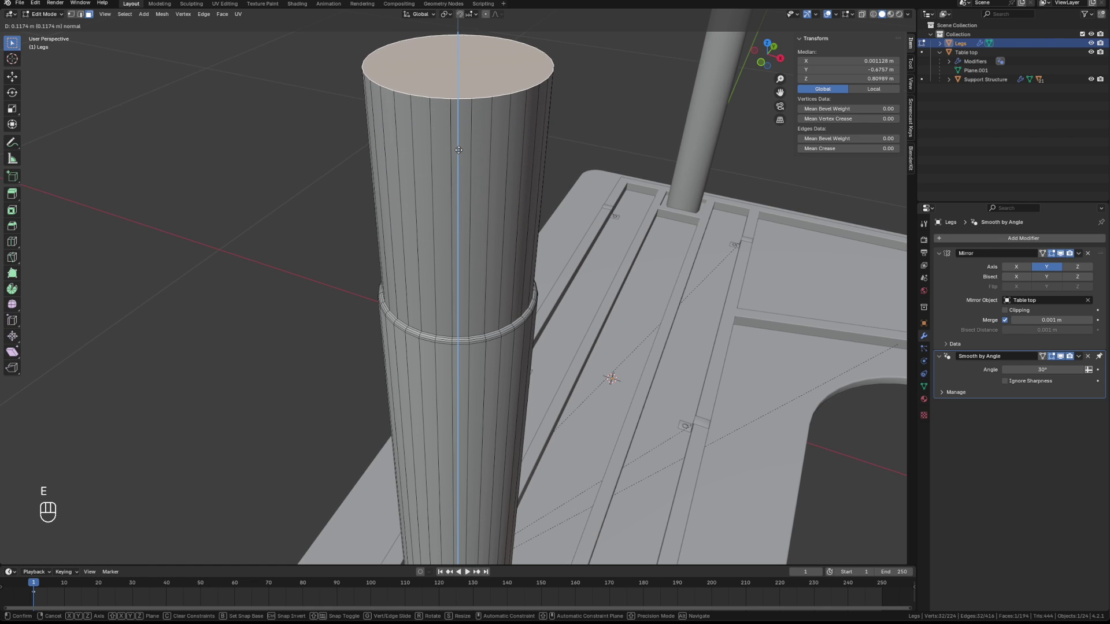
shift+middle_drag(517, 394, 581, 371)
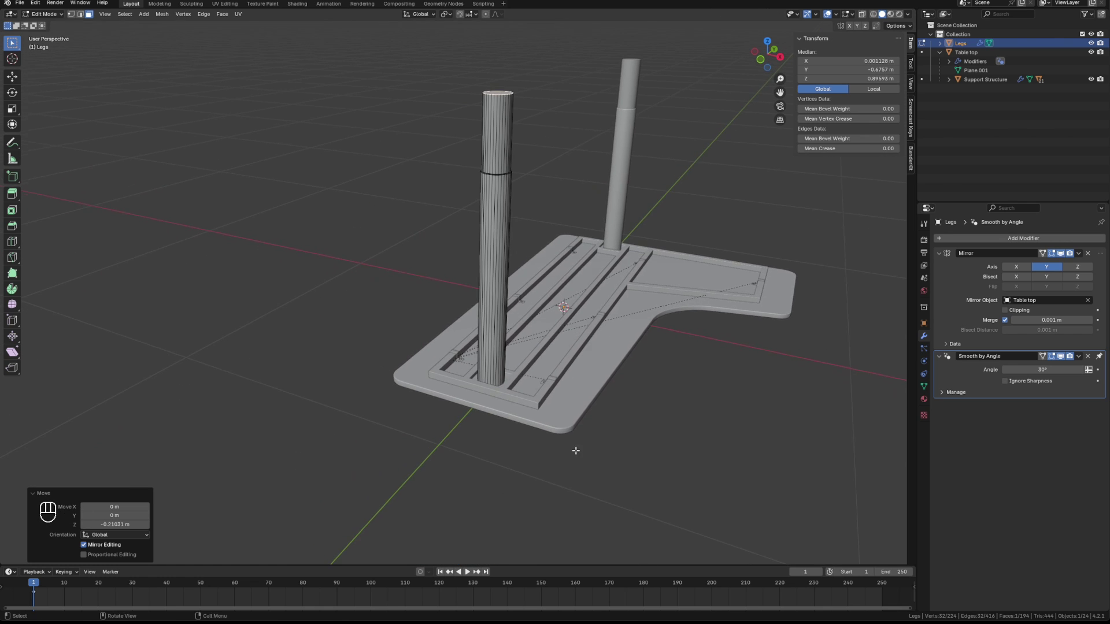
Step: Move the leg's bottom face up along Z by about 0.036 m so it no longer pokes through the table top
middle_drag(574, 451, 565, 348)
click(521, 411)
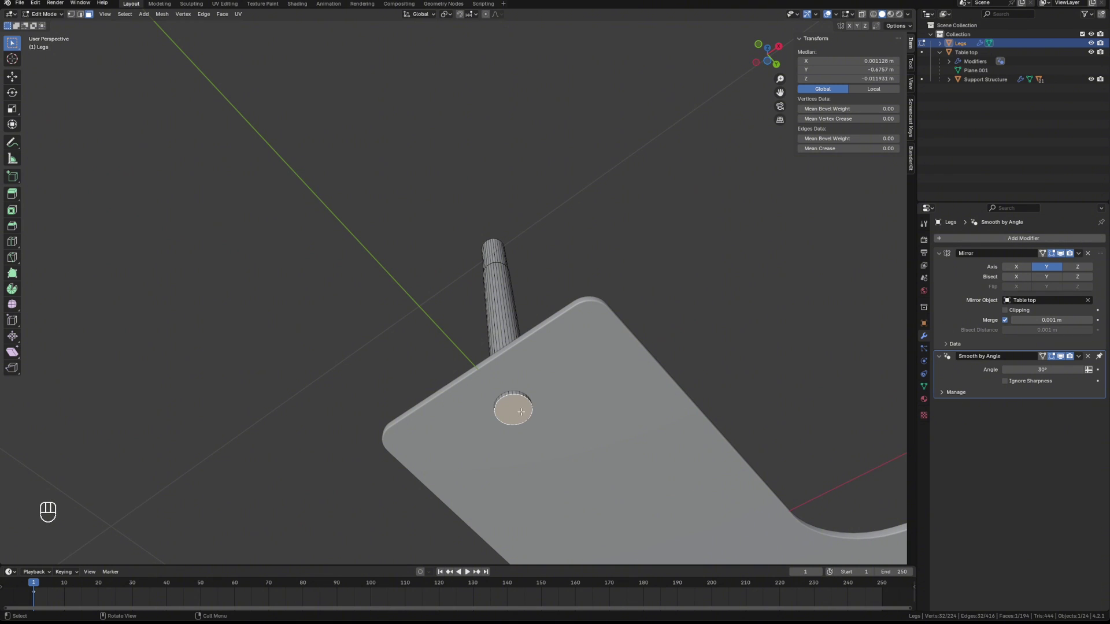
key(KP_1)
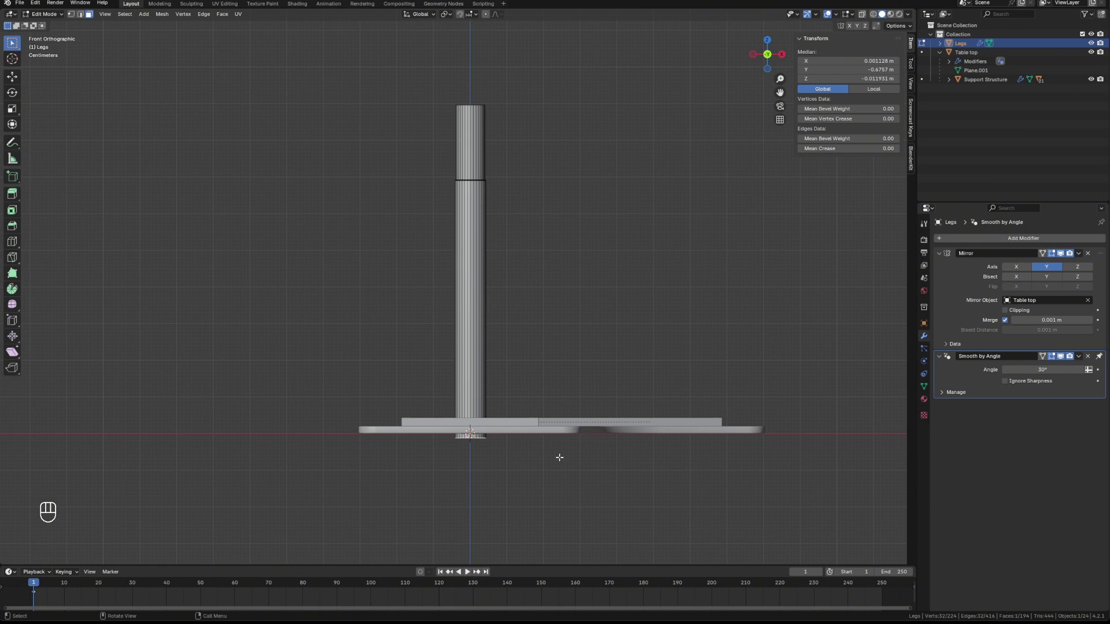
key(g)
key(z)
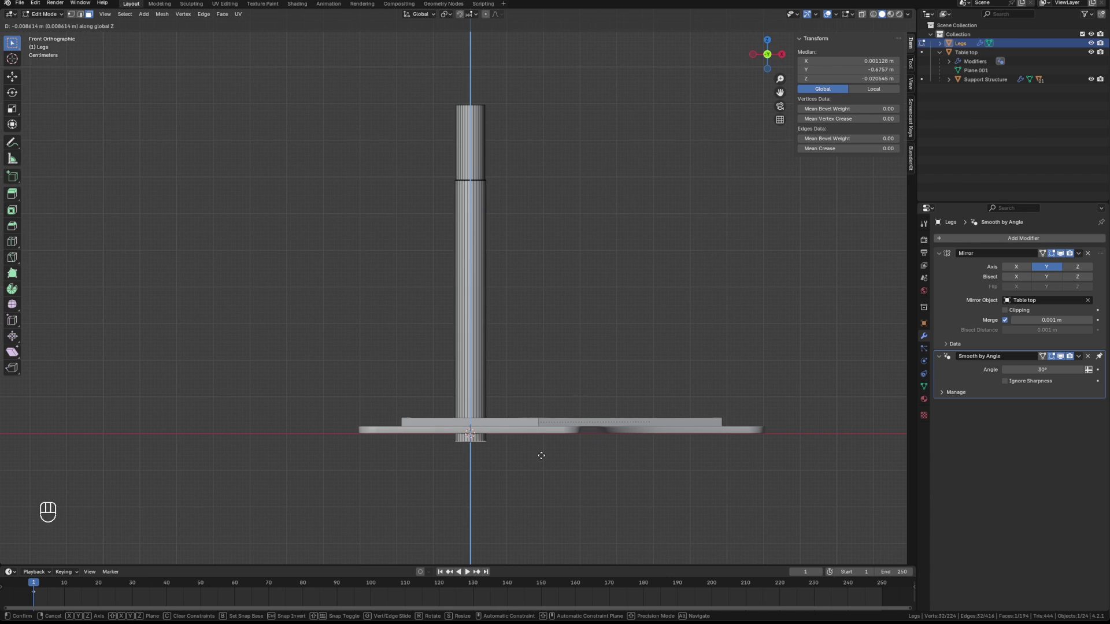
click(539, 439)
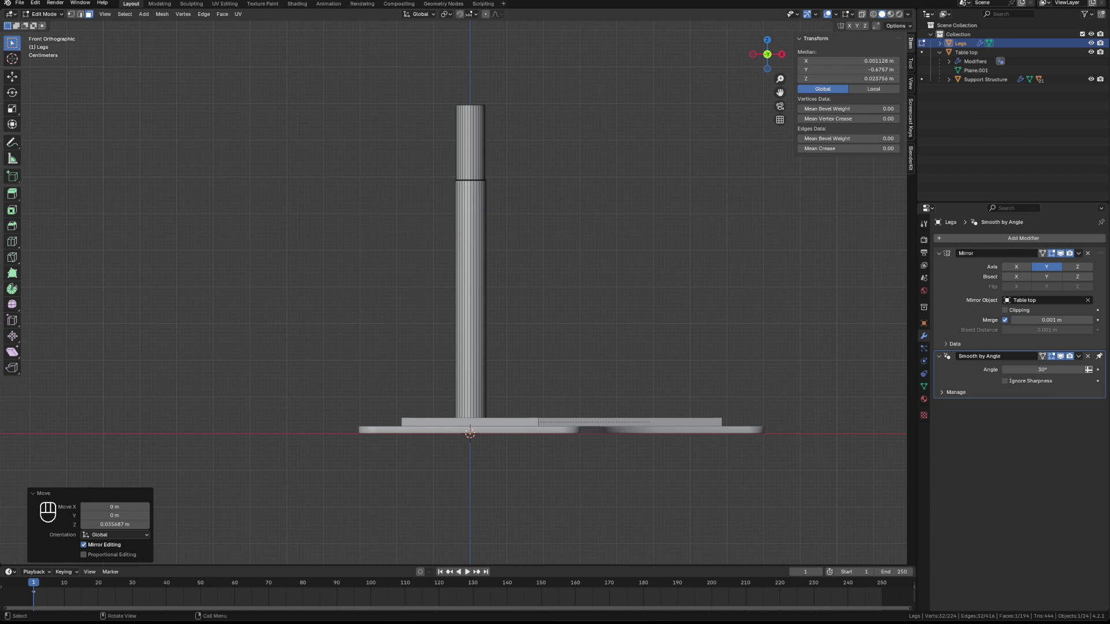
click(861, 16)
key(g)
key(z)
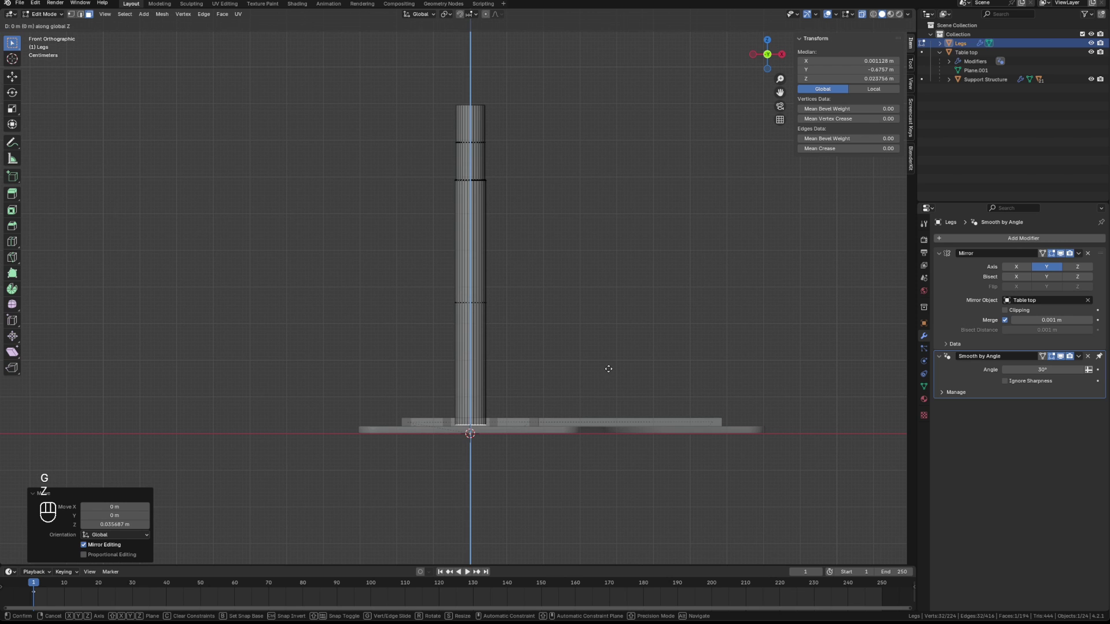
click(608, 370)
Step: Delete the end face at the top of the leg's extruded section
middle_drag(608, 369, 485, 302)
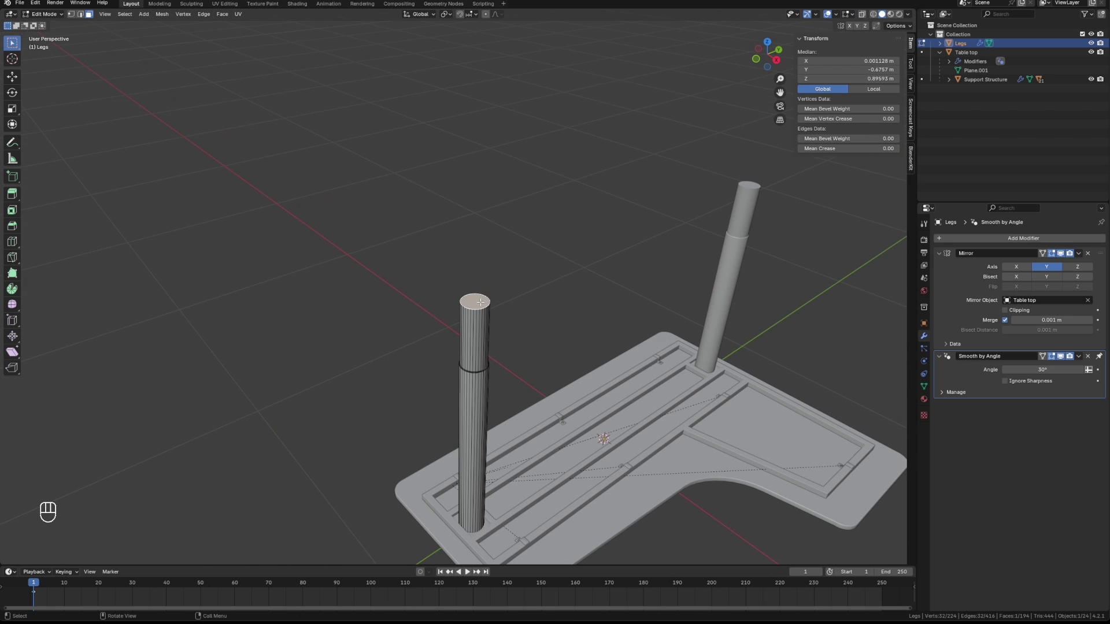
key(x)
click(455, 318)
scroll(468, 322, up, 3)
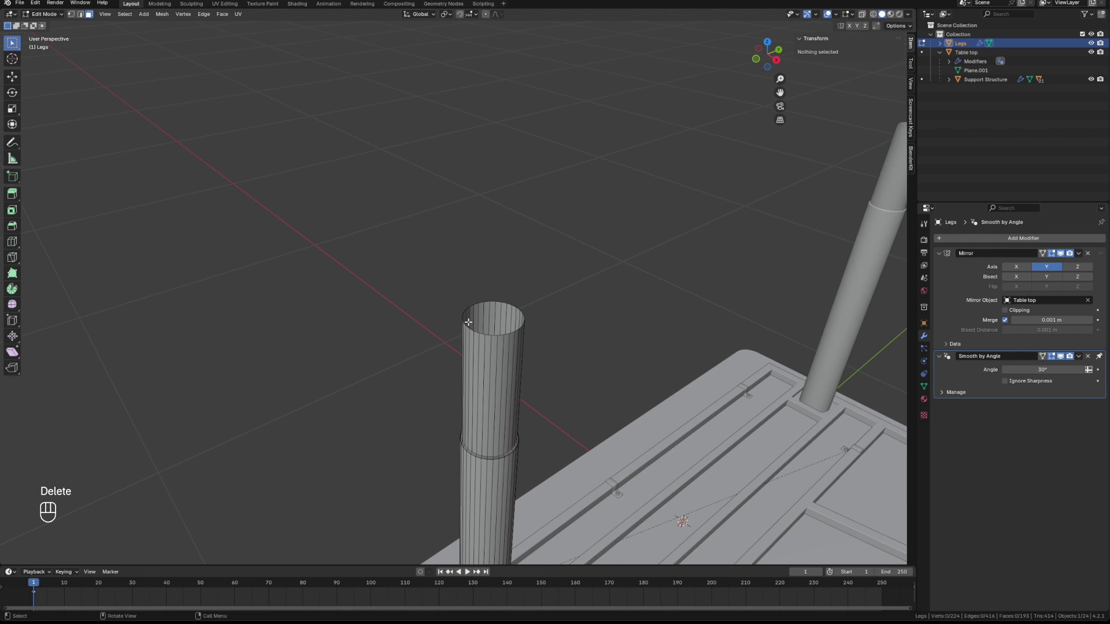
middle_drag(408, 335, 521, 311)
scroll(521, 311, down, 3)
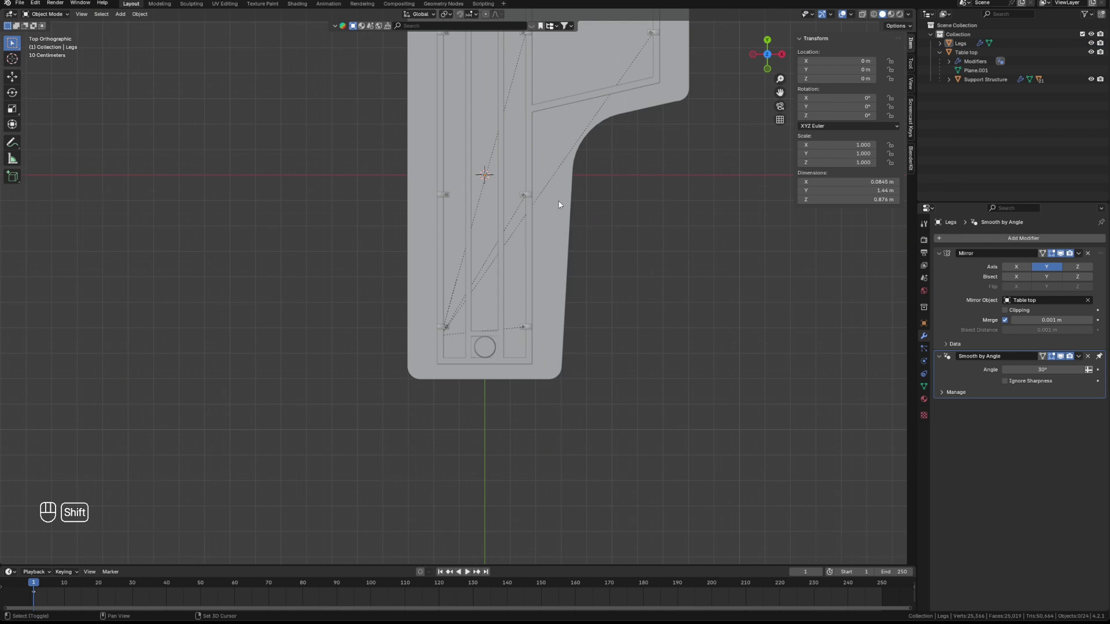
Step: Add a plane at the world origin and set its Y scale to 0.05
key(shift+a)
mouse_move(558, 200)
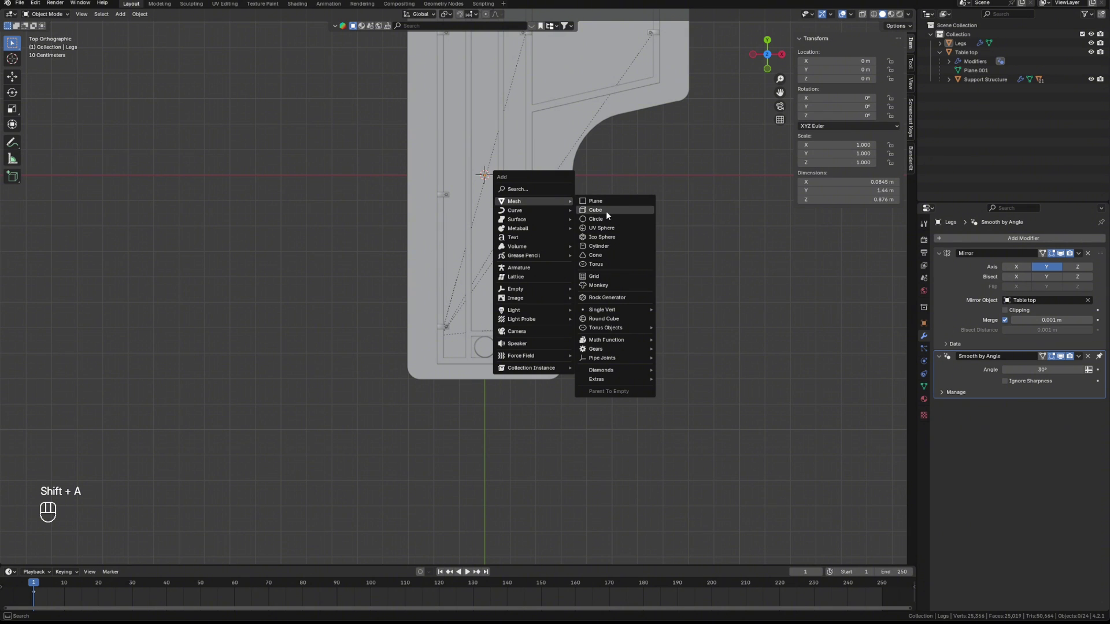
click(610, 201)
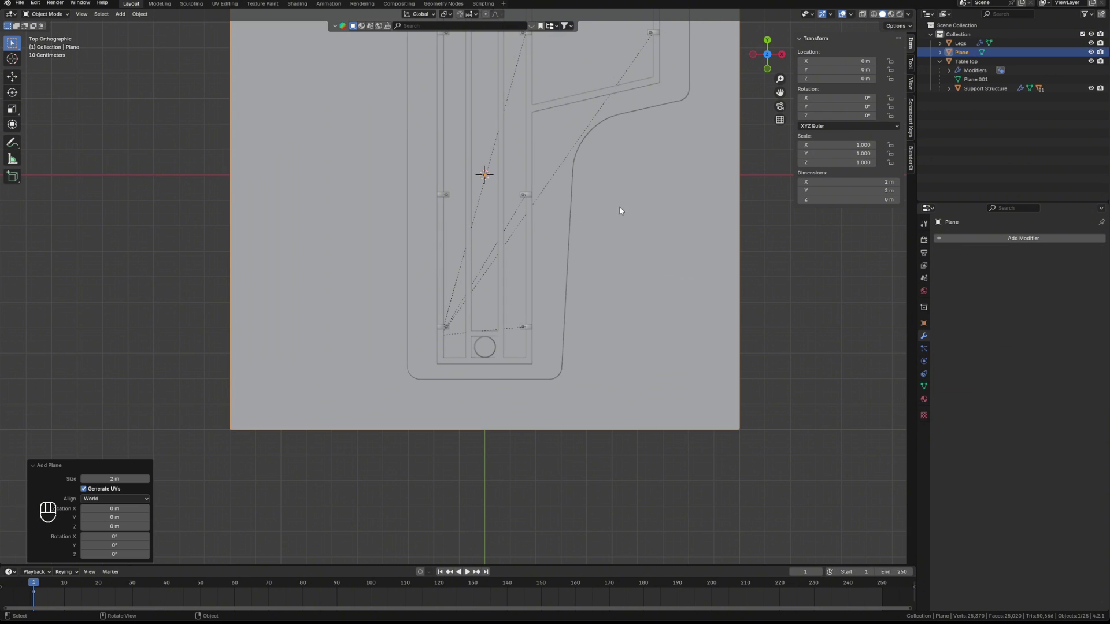
click(874, 300)
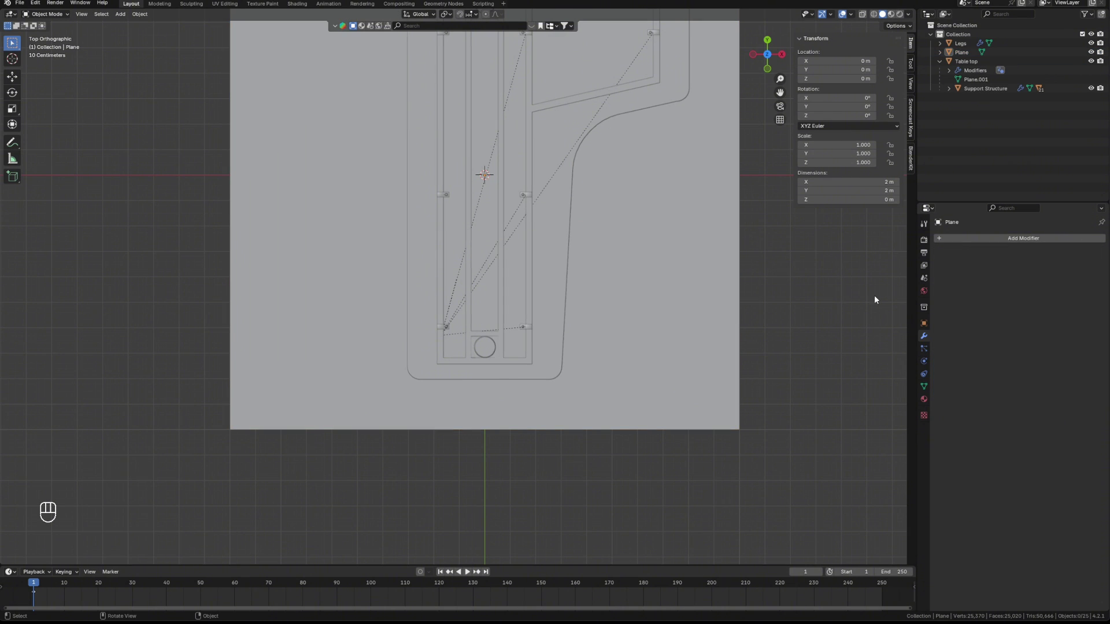
click(860, 153)
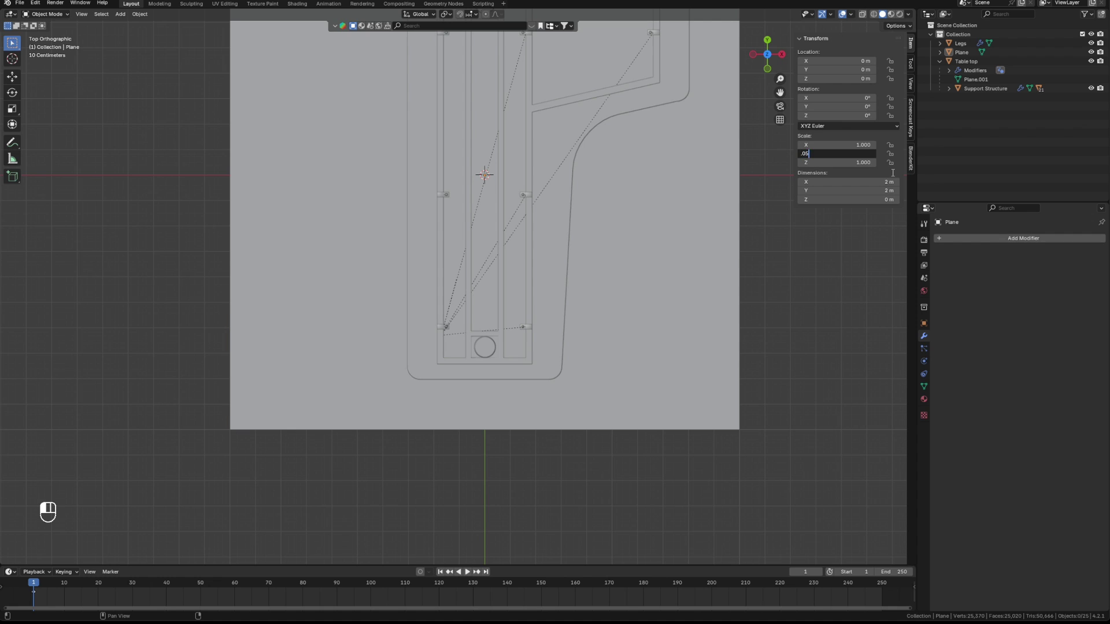
text(.05)
key(Return)
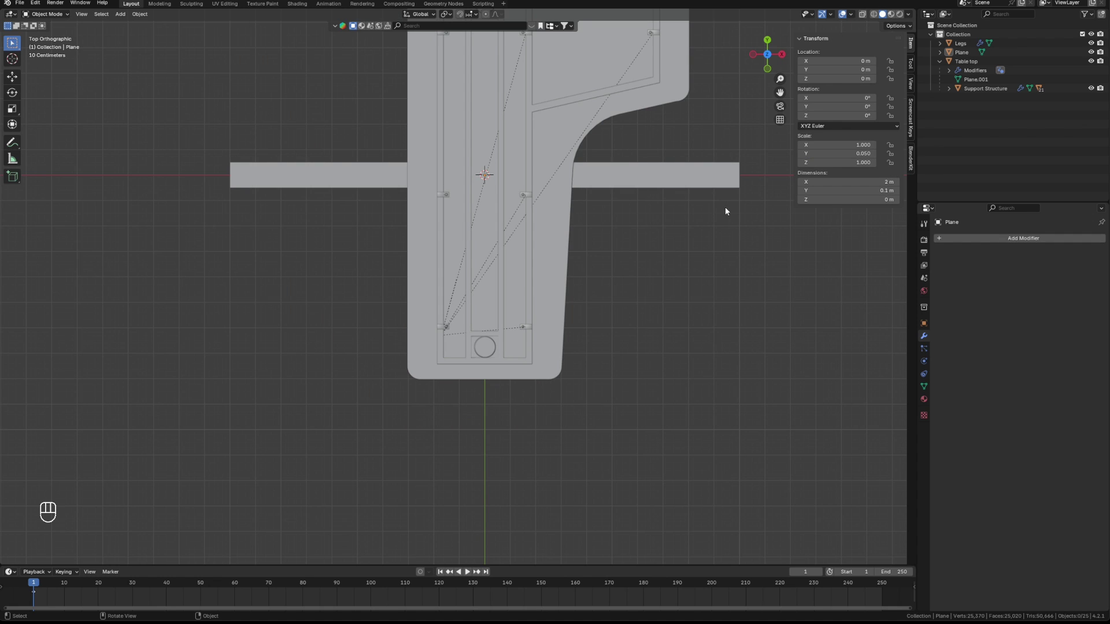
Step: Set the new plane's X dimension to 0.5 m
click(722, 183)
click(868, 184)
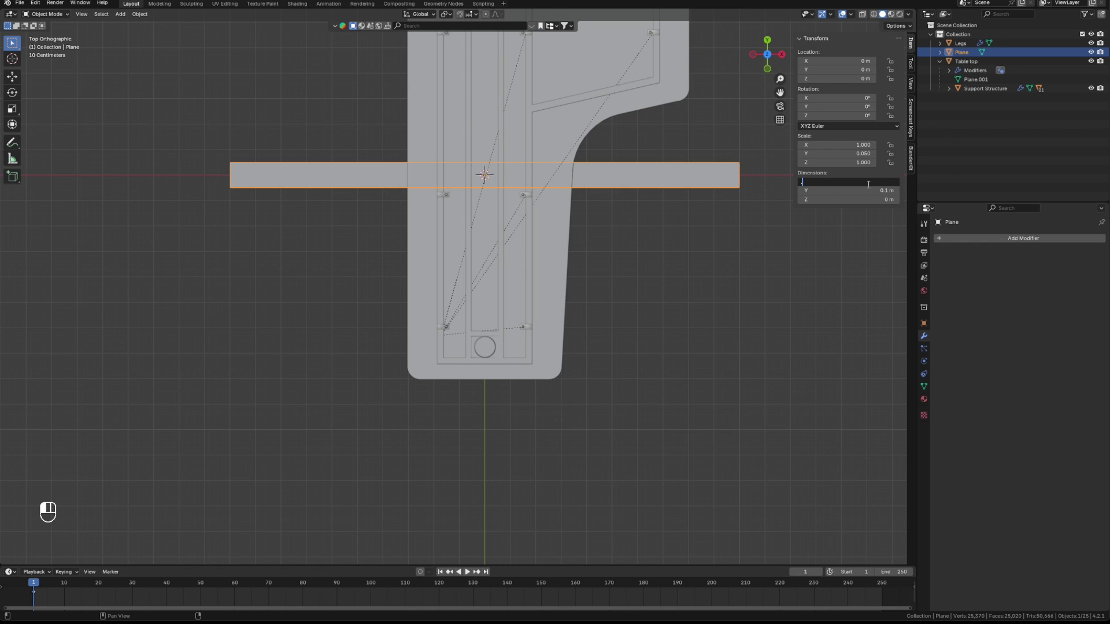
text(.5)
key(Return)
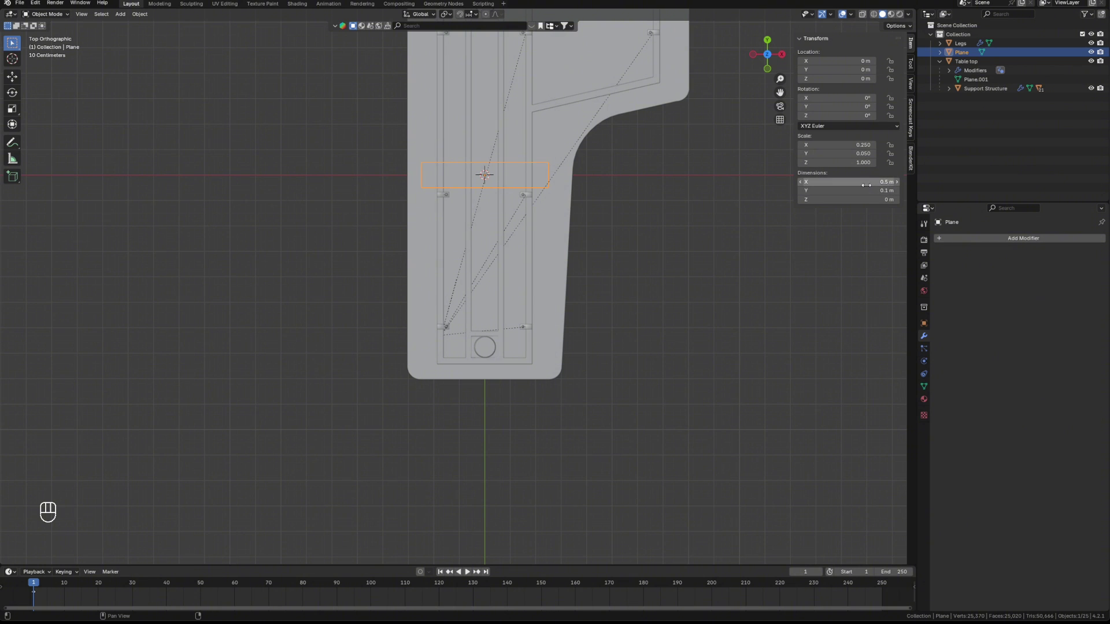
Step: Widen the new plane to an X dimension of 0.6 m
click(866, 184)
text(.6)
key(Return)
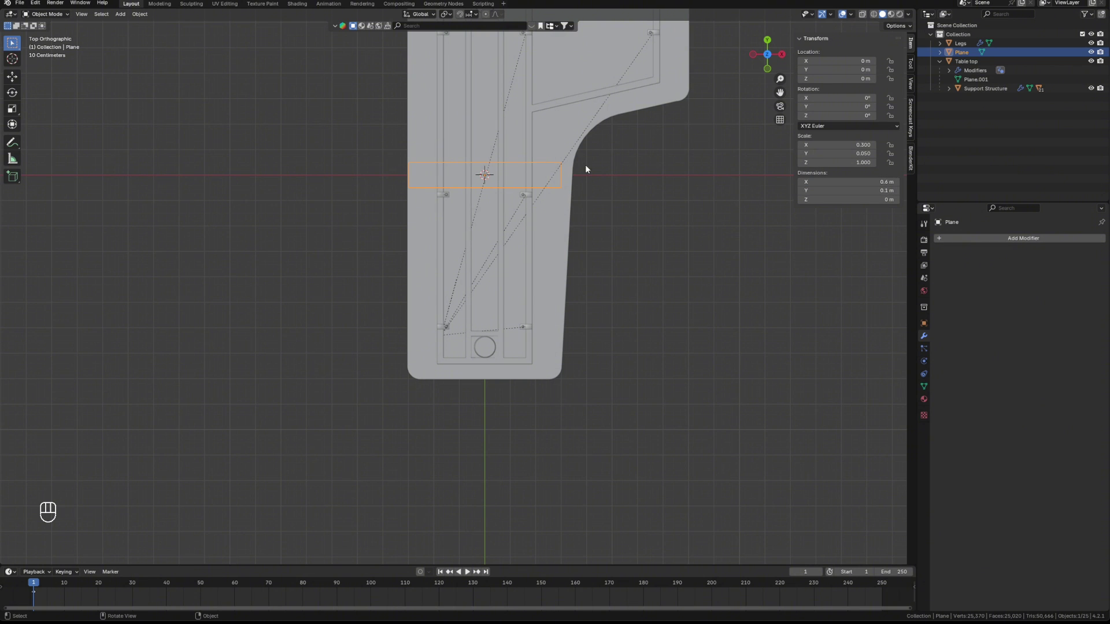
Step: Move the plane along Y by about -0.675 m so it is centred over the leg
key(g)
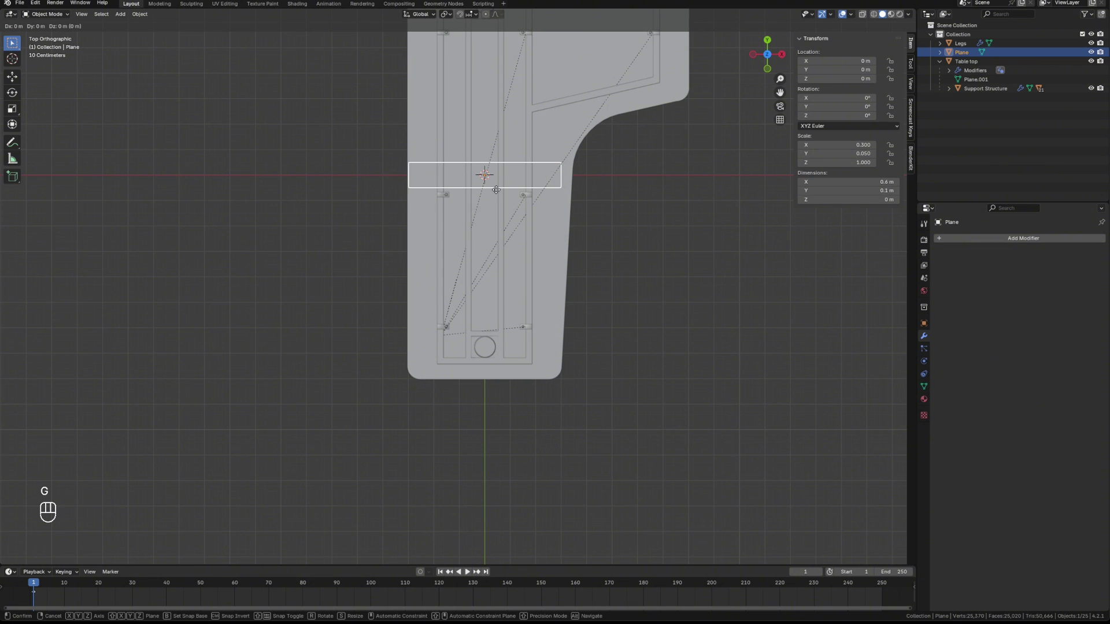
key(y)
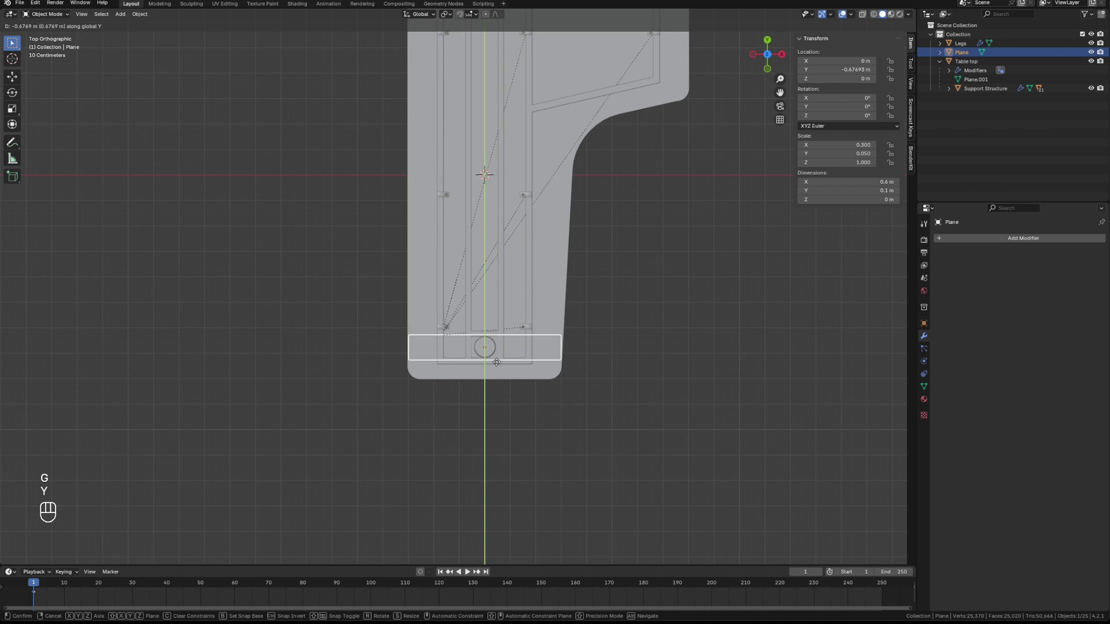
click(497, 362)
middle_drag(497, 362, 634, 355)
key(KP_7)
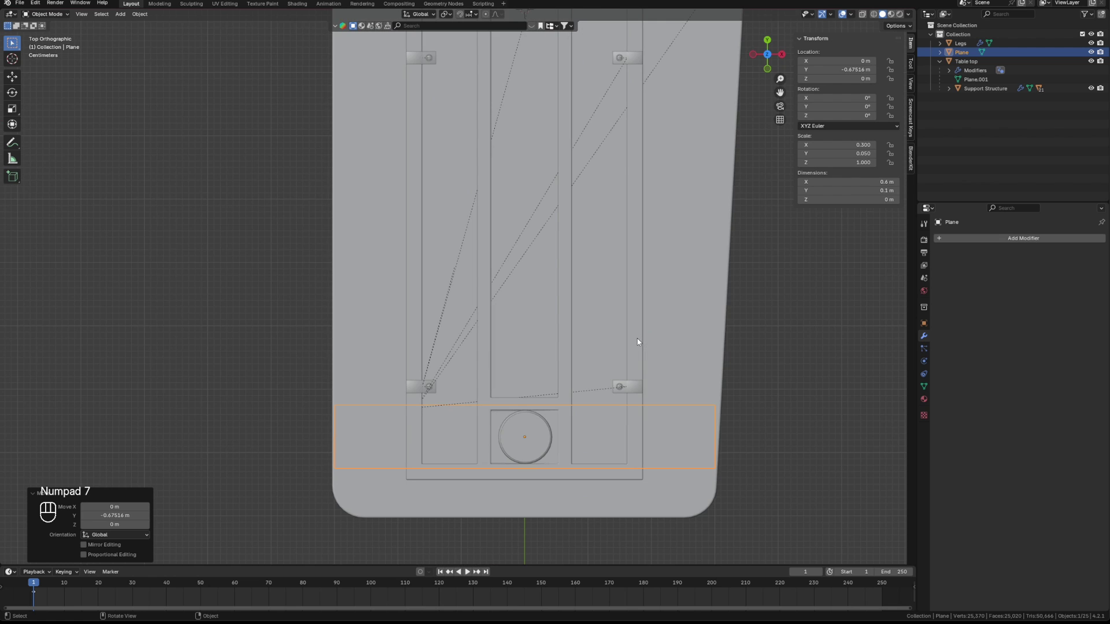
shift+middle_drag(692, 415, 692, 280)
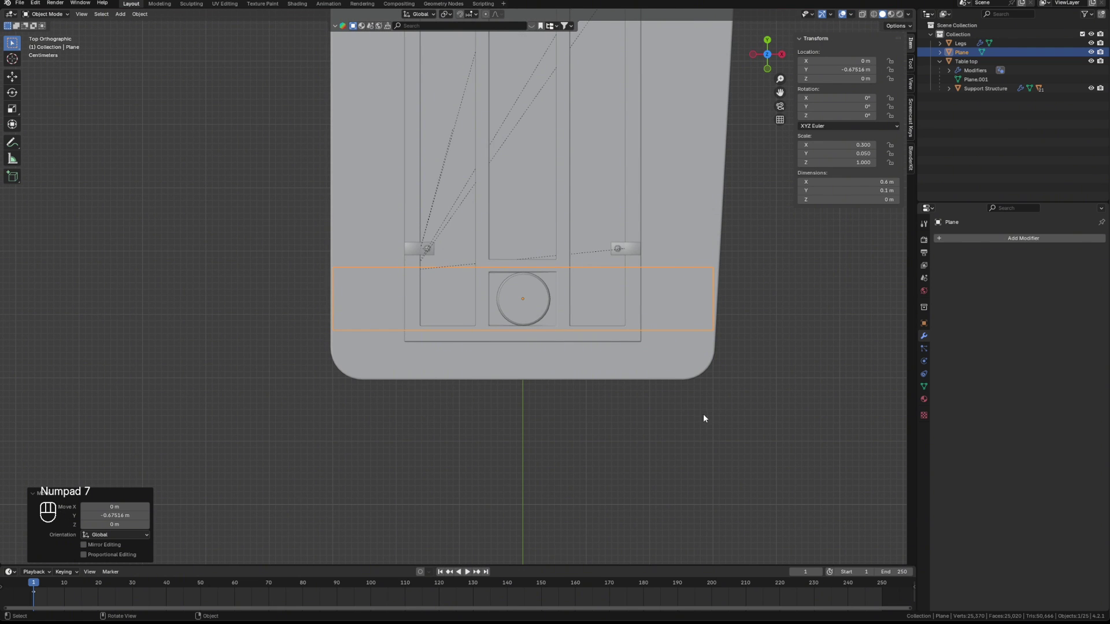
Step: Raise the plane along Z to about 0.925 m, just above the free end of the leg
key(KP_1)
scroll(704, 378, down, 6)
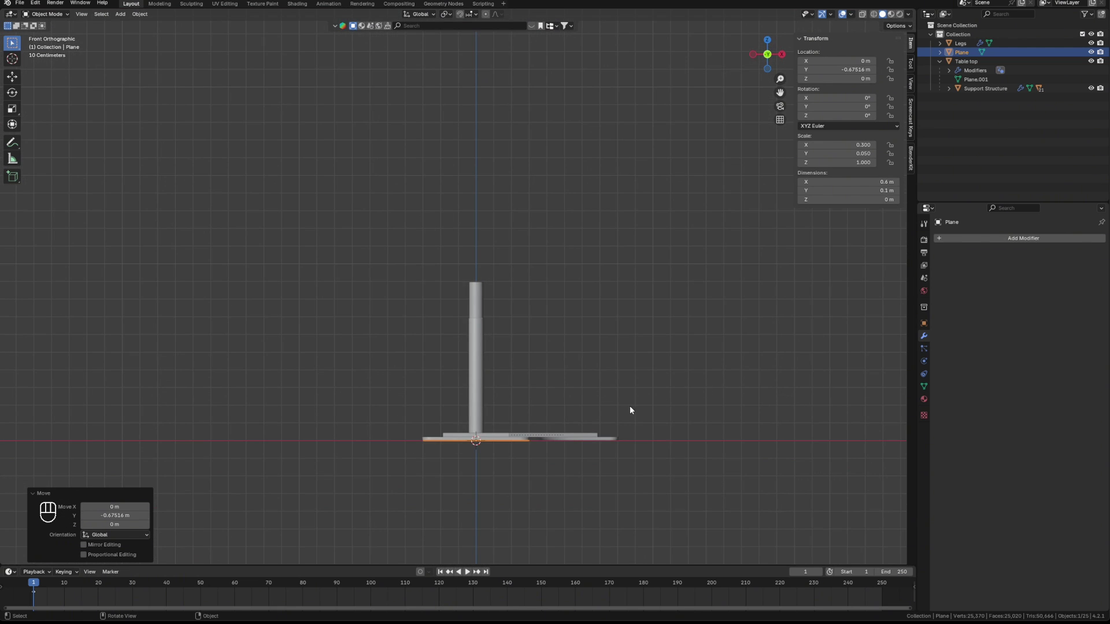
scroll(621, 398, up, 2)
key(g)
key(z)
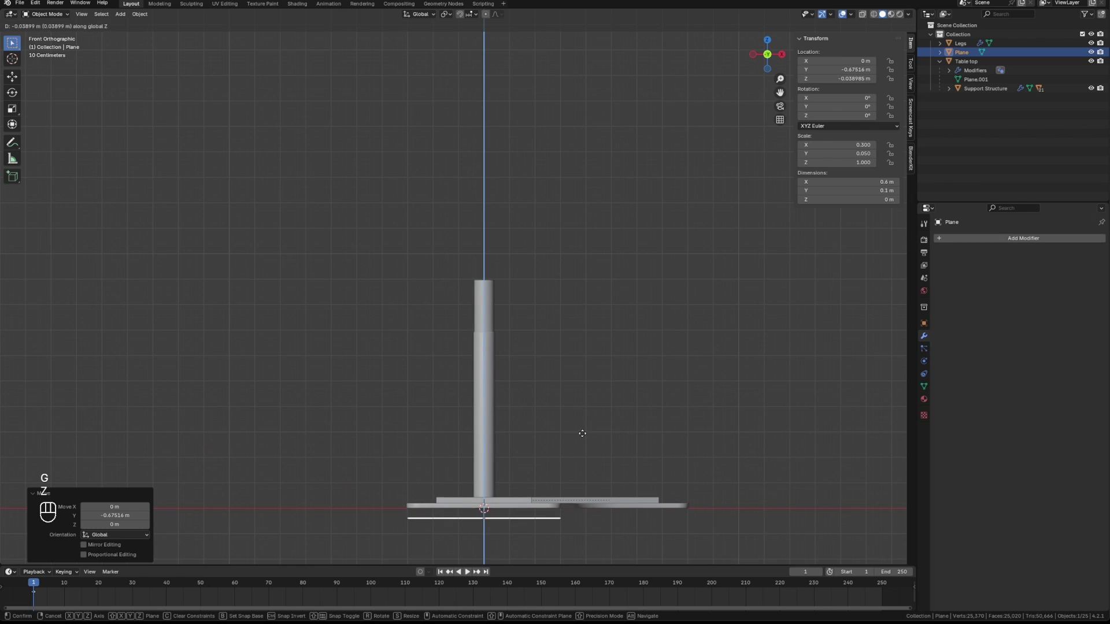
click(572, 189)
scroll(592, 313, up, 6)
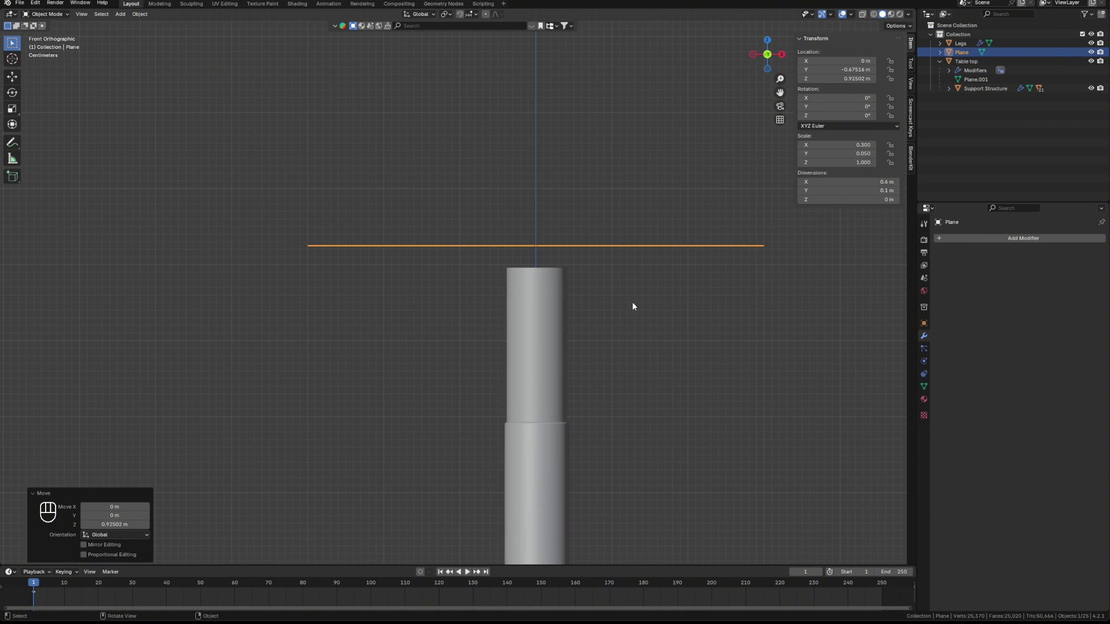
Step: Extrude the plane's face downward by about 0.015 m to turn it into a thin foot plate
middle_drag(743, 319, 574, 250)
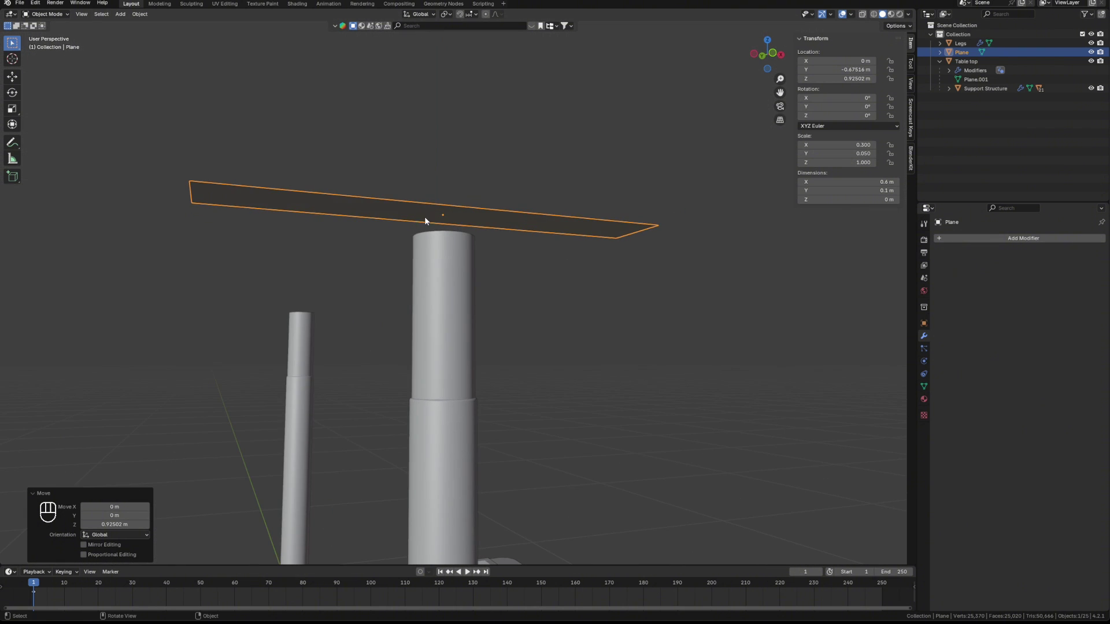
key(Tab)
click(443, 218)
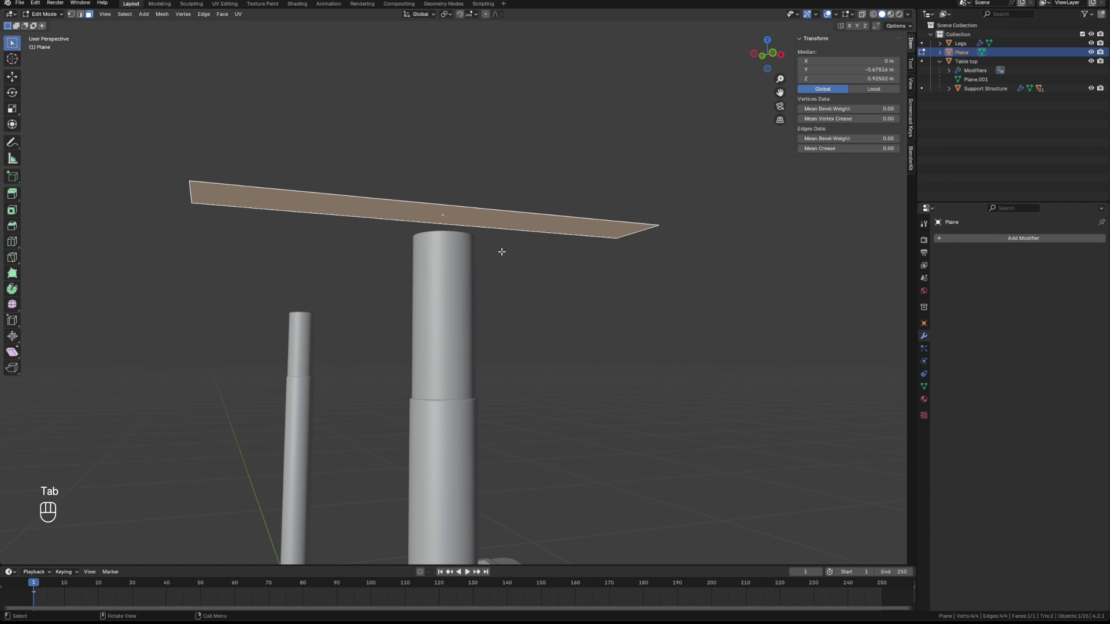
key(e)
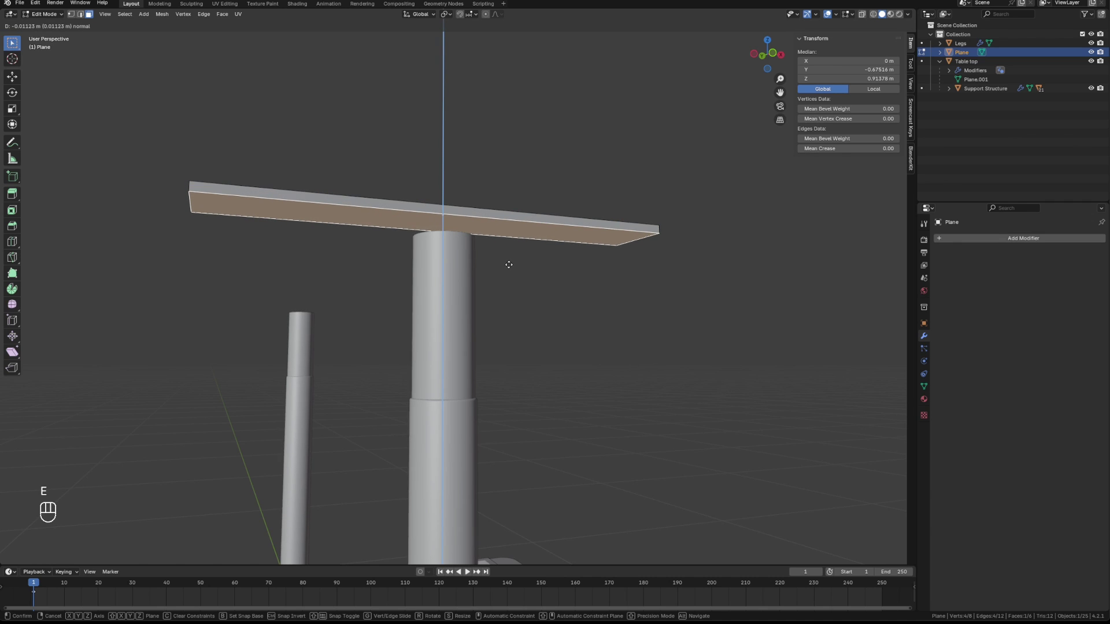
click(509, 267)
middle_drag(508, 265, 494, 290)
key(Tab)
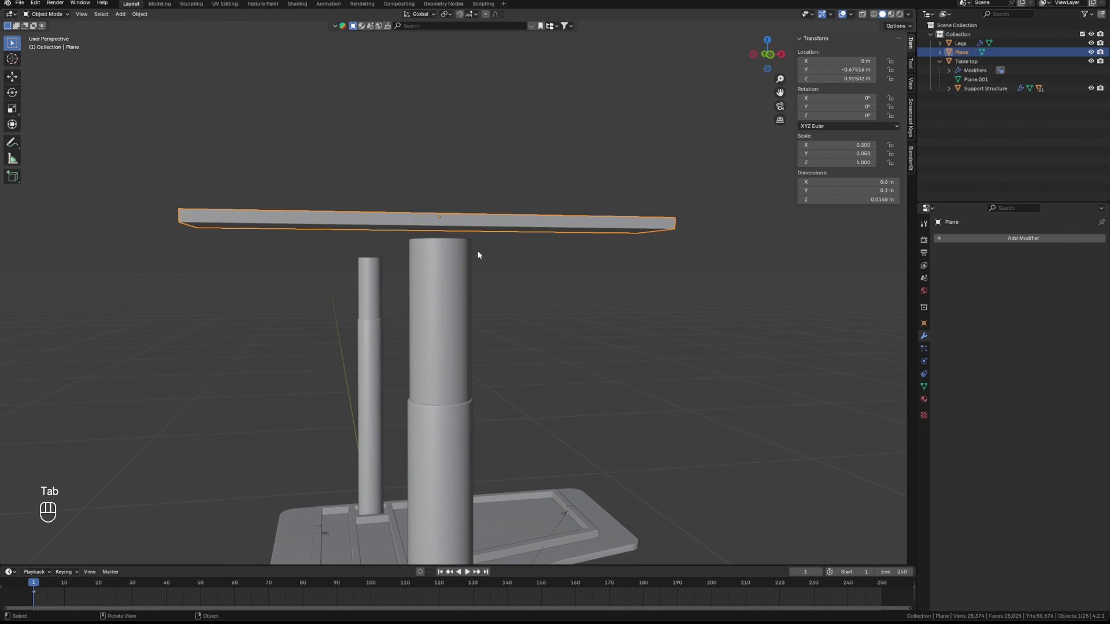
Step: Try to move the foot plate down along Z onto the leg's end using a snap base point
key(g)
key(z)
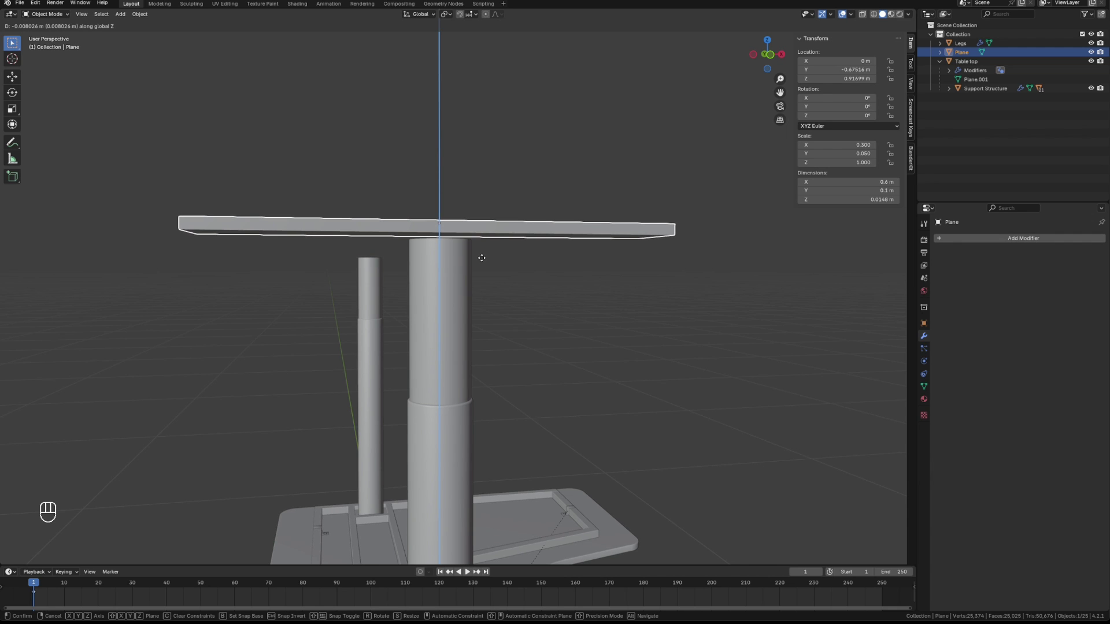
key(b)
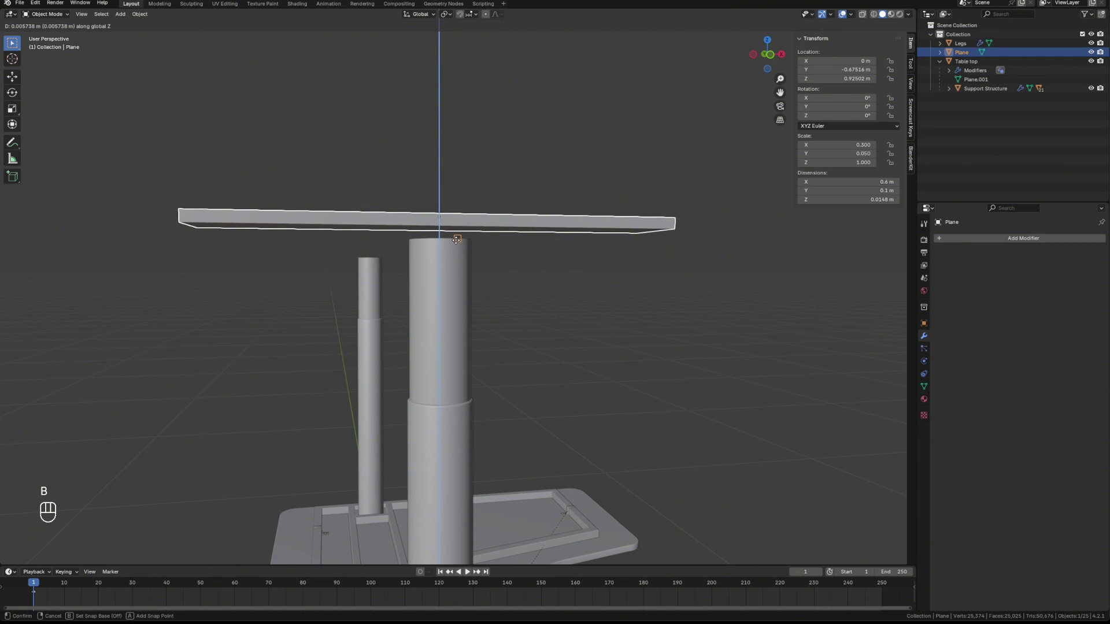
click(446, 237)
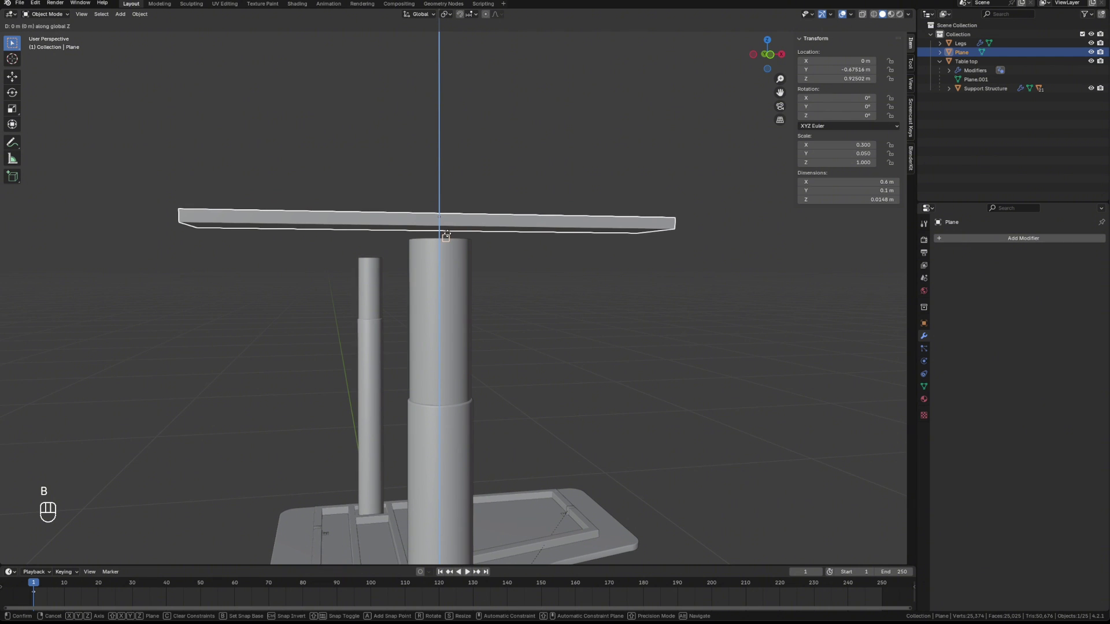
click(448, 224)
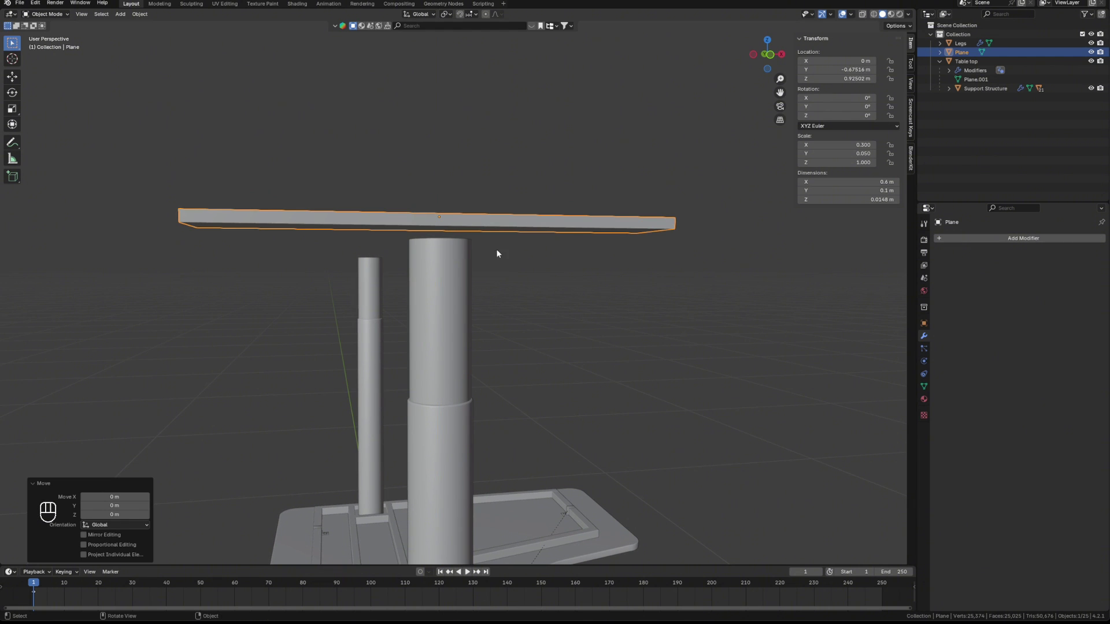
Step: Move the foot plate's whole mesh from a snap base on its underside so that it rests on the leg's upper end
mouse_move(501, 250)
middle_down()
mouse_move(500, 268)
mouse_move(487, 252)
middle_up()
key(Tab)
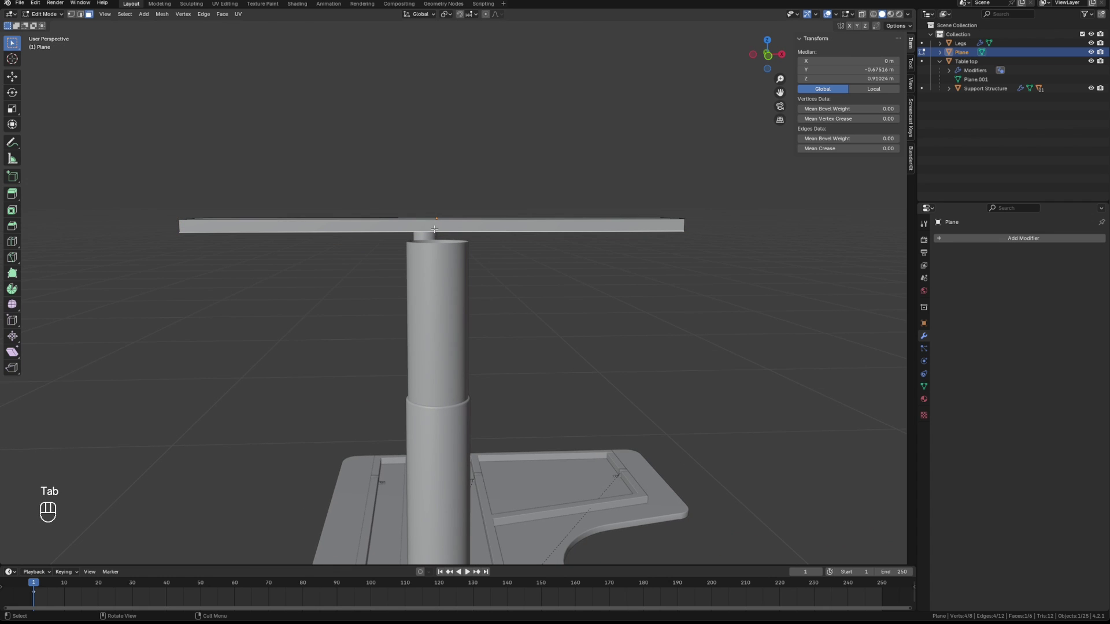
key(a)
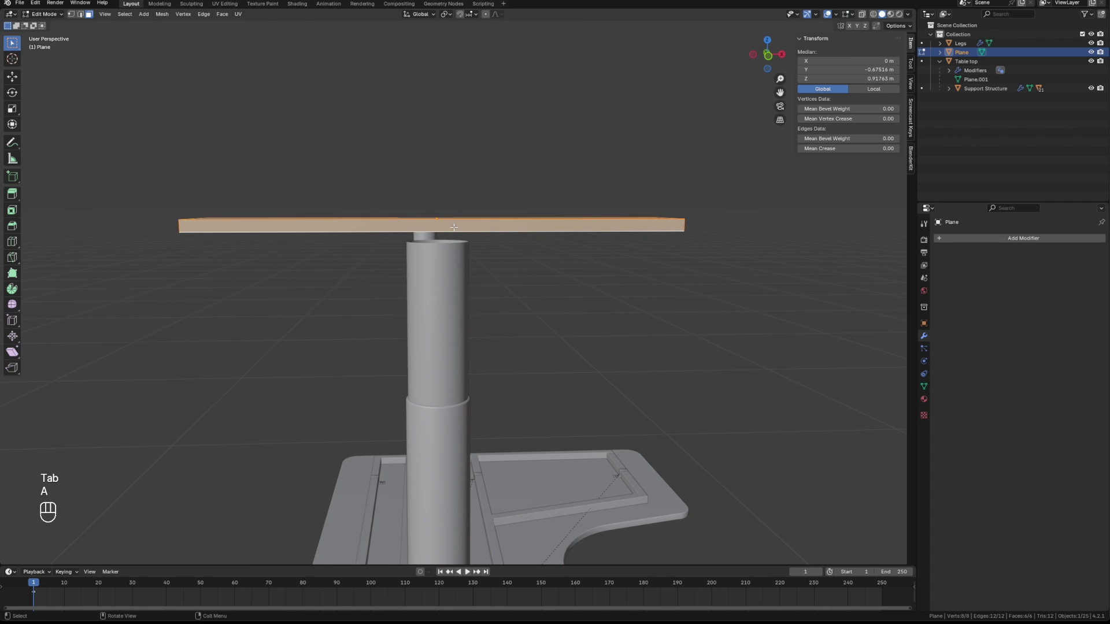
key(g)
key(b)
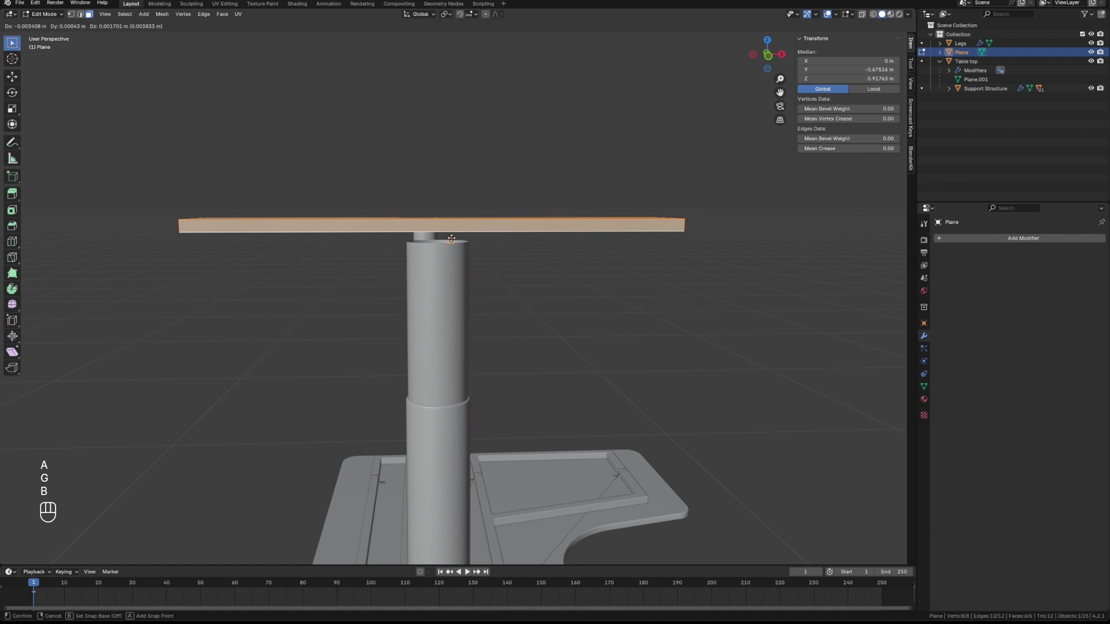
click(447, 231)
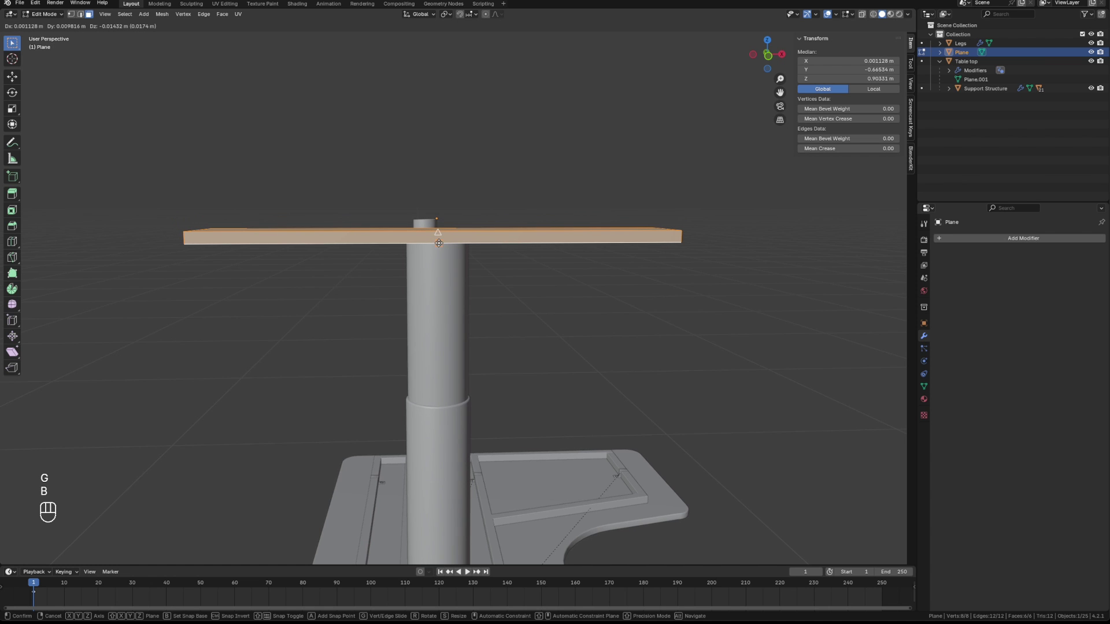
click(439, 243)
Step: Shift the foot plate's mesh along Y to about -0.677 m, using X-ray display to centre it over the leg
middle_drag(439, 243, 503, 277)
key(KP_7)
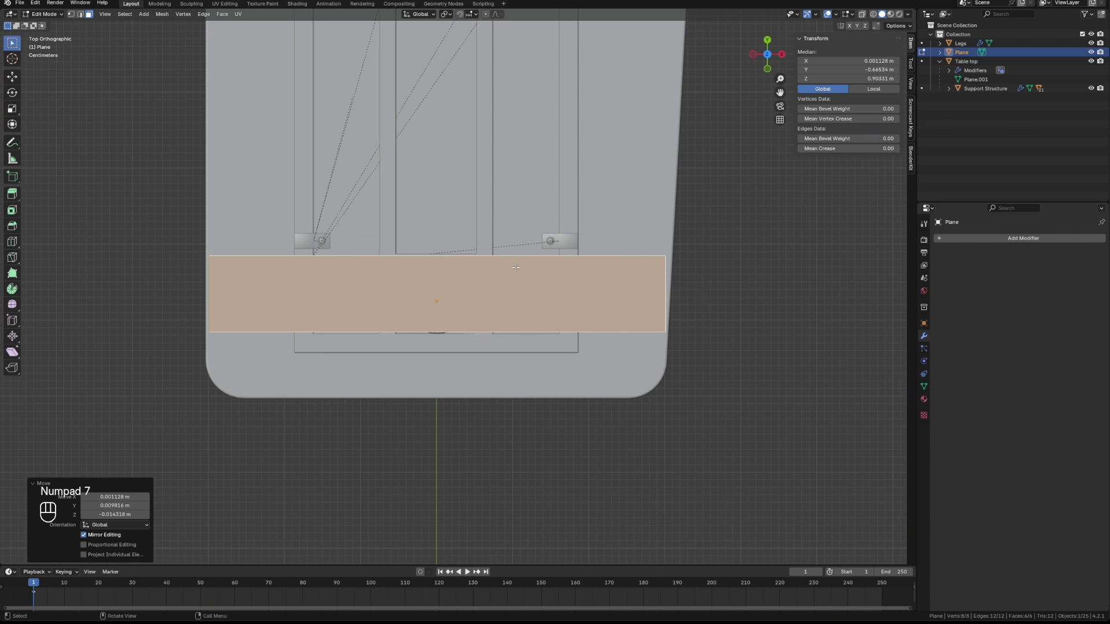
key(g)
key(y)
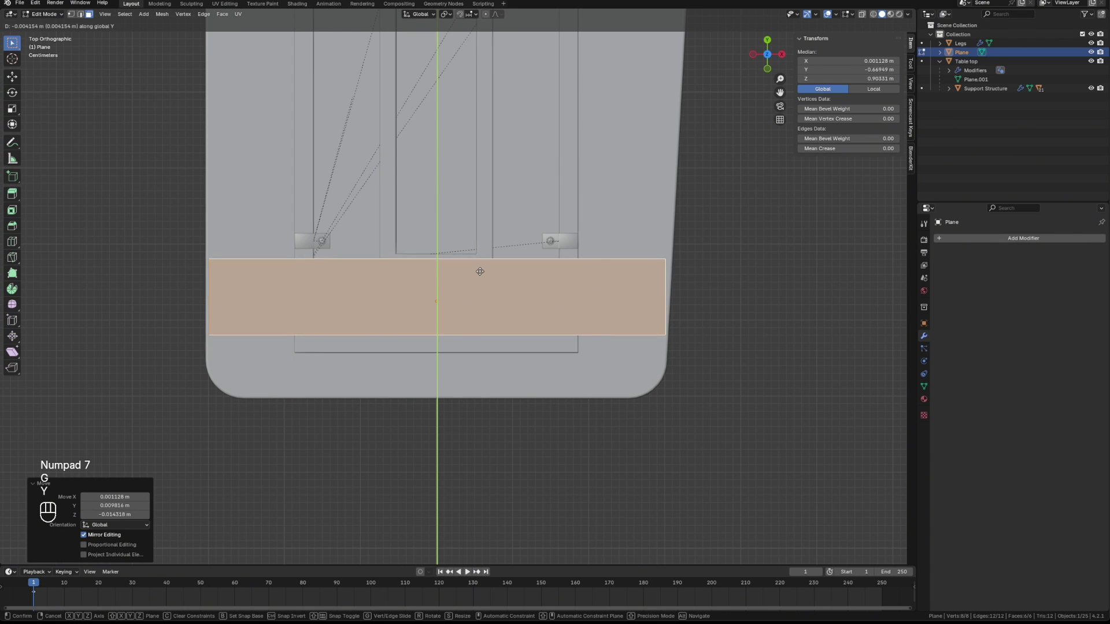
click(479, 278)
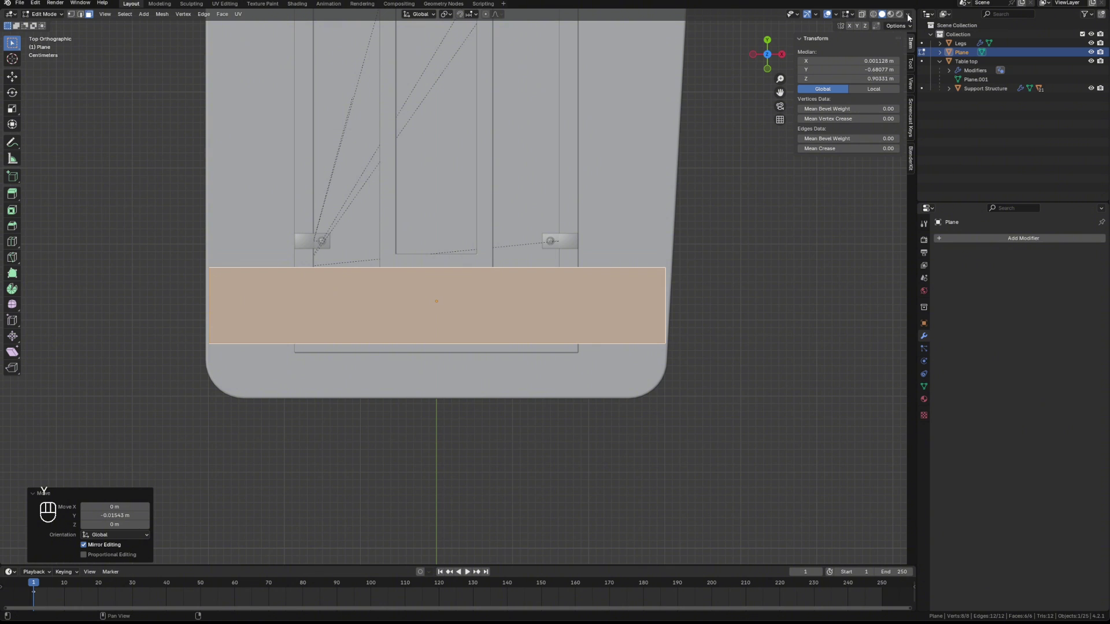
click(861, 15)
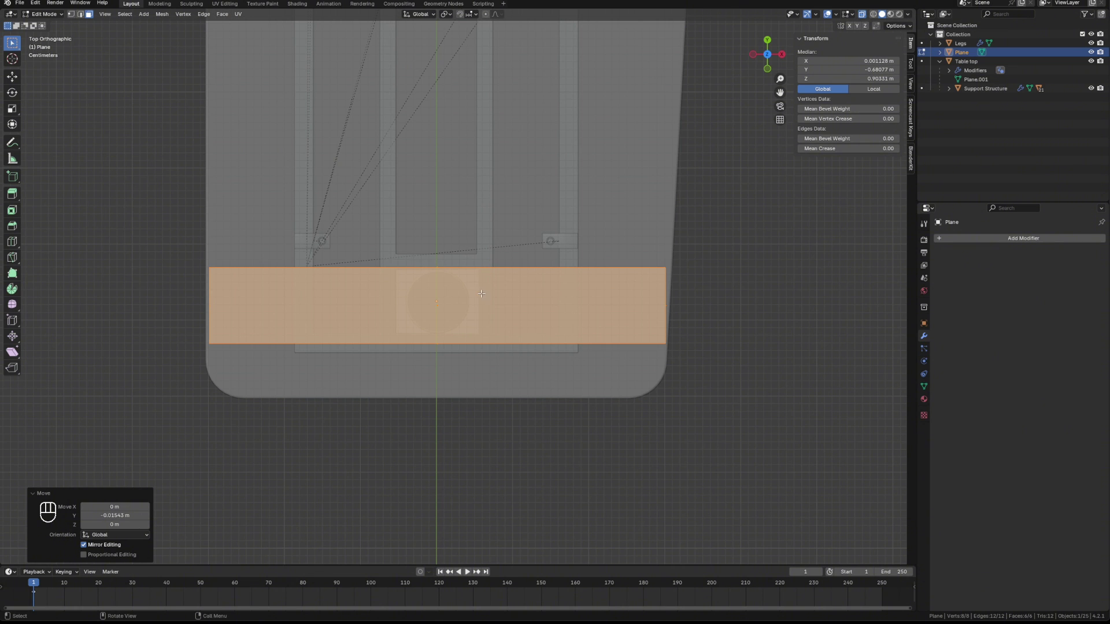
key(g)
key(y)
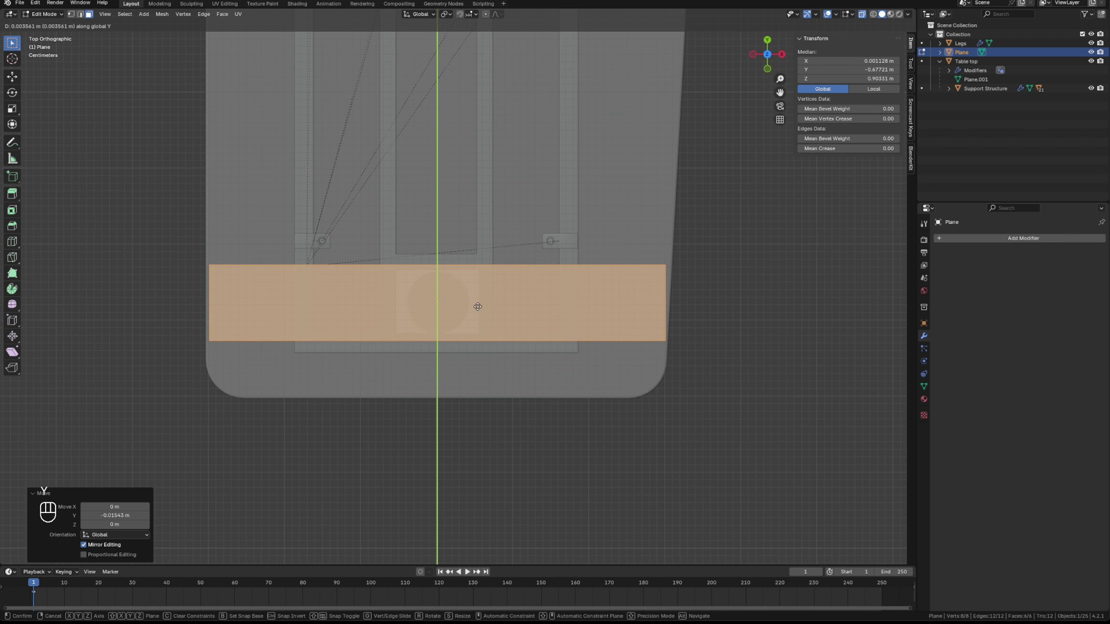
click(477, 306)
Step: Join the foot plate into the legs object so that it shares the legs' Mirror modifier
middle_drag(478, 306, 451, 106)
key(ctrl+z)
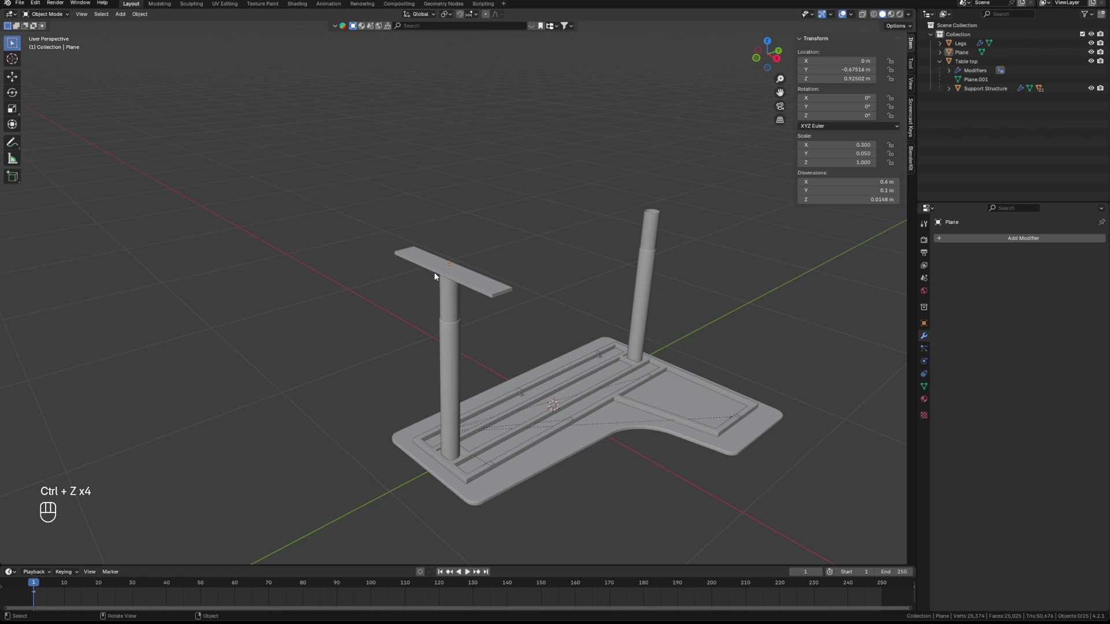
click(442, 273)
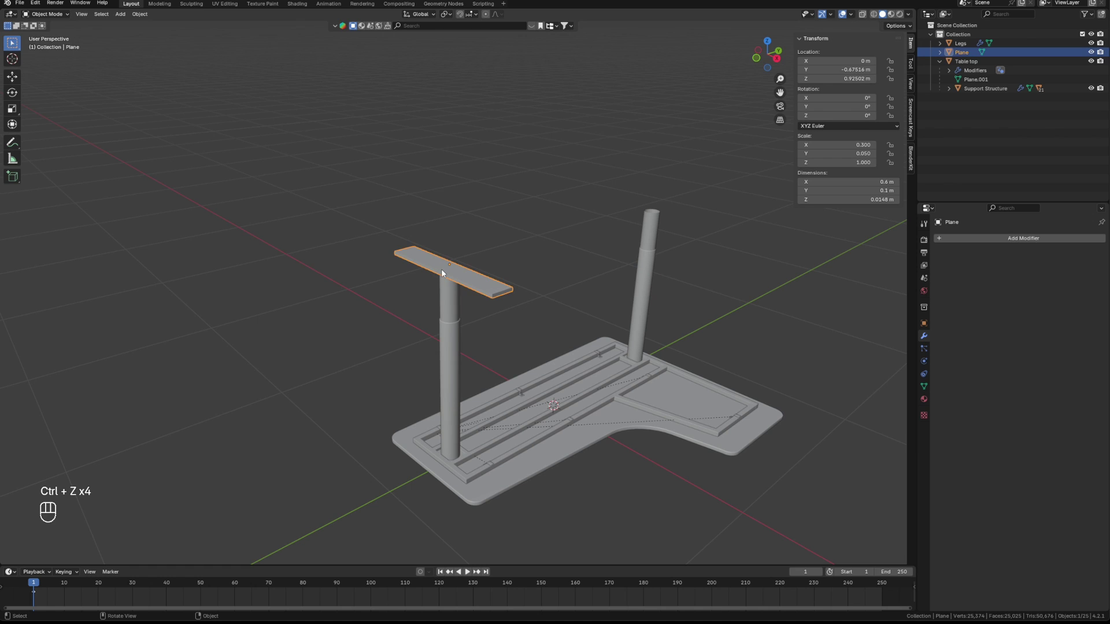
shift+click(450, 325)
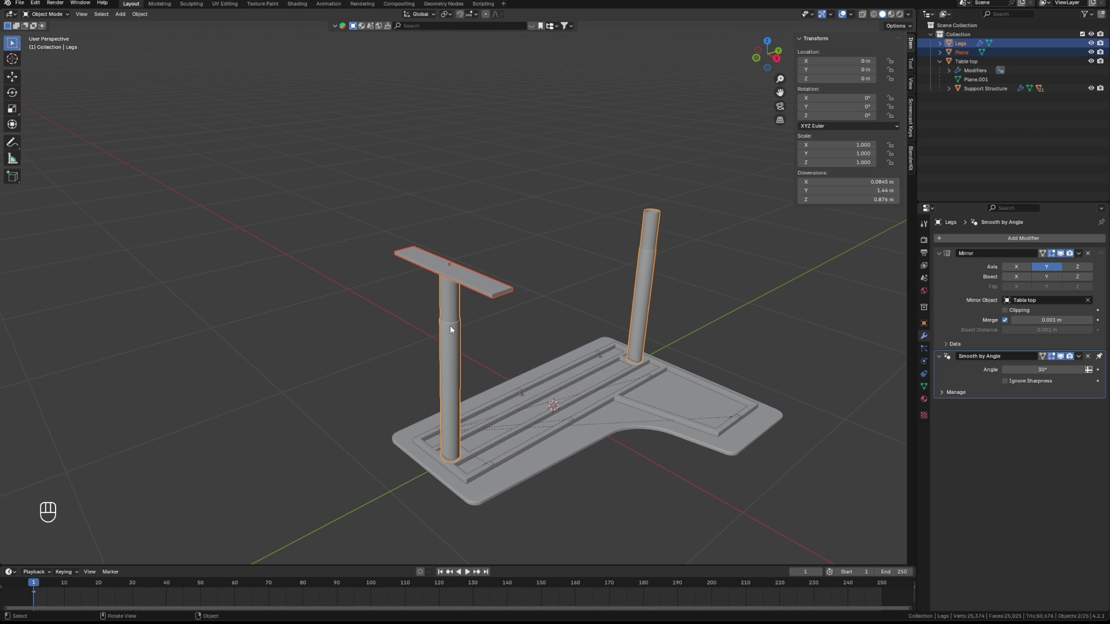
key(ctrl+j)
click(551, 275)
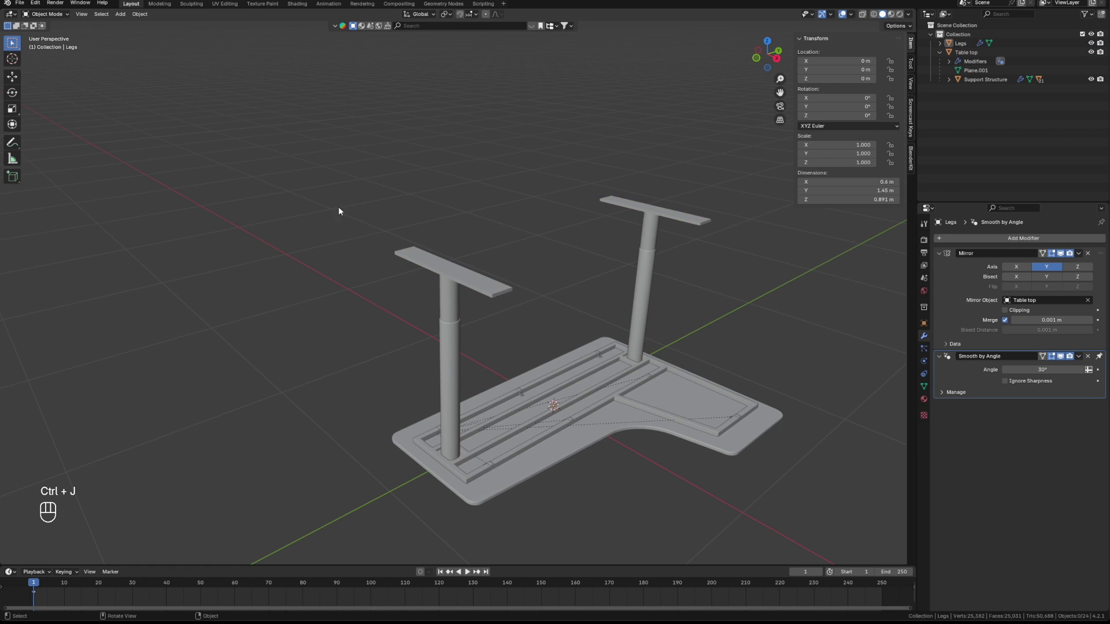
middle_drag(338, 206, 320, 176)
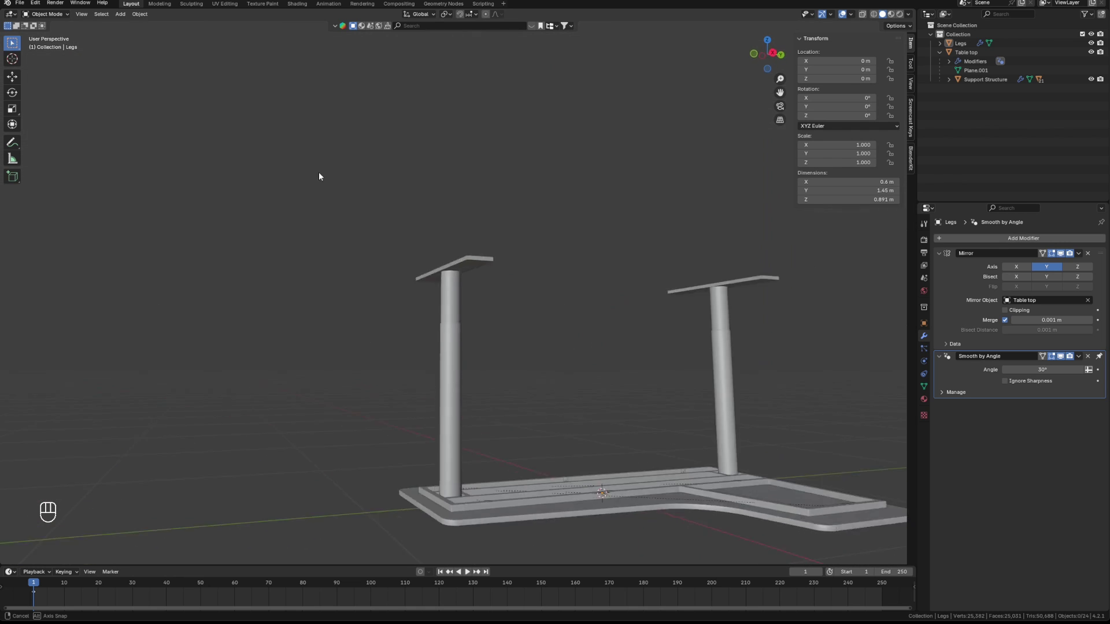
Step: Undo the recent edits and add a loop cut around the leg's upper section, just below its top edge
key(ctrl+z)
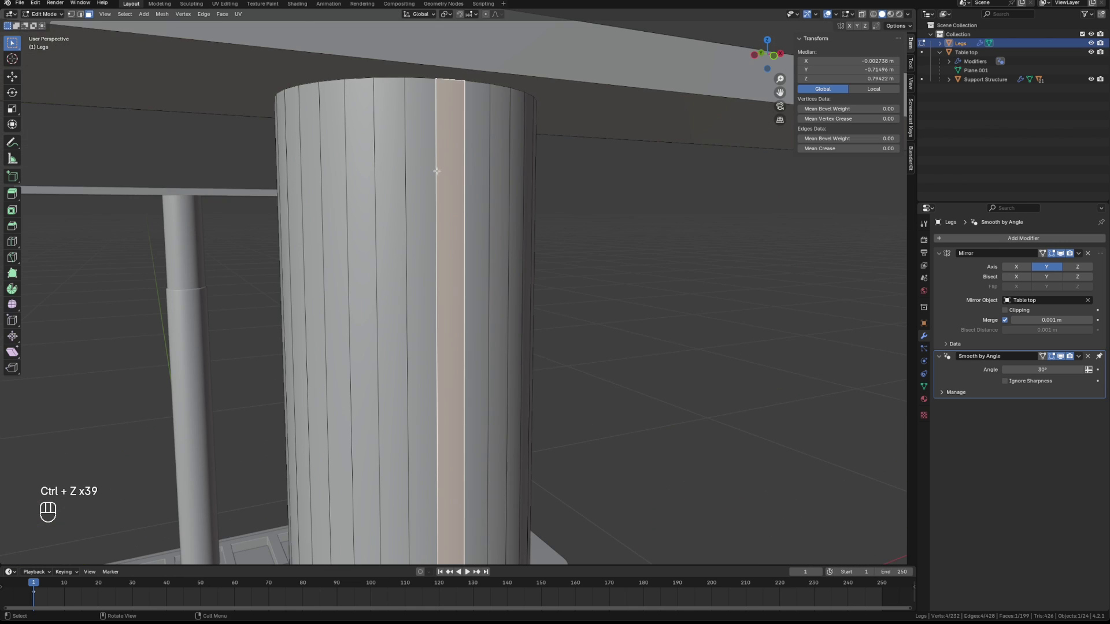
key(ctrl+r)
click(439, 199)
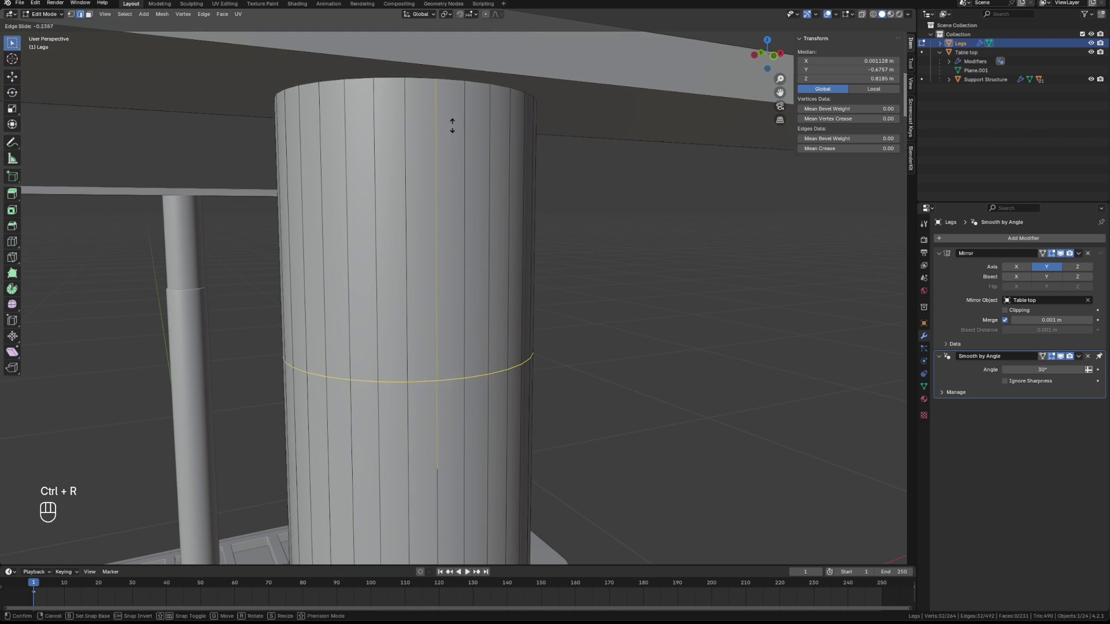
click(414, 435)
Step: Scale the leg's top edge loop by 1.092 to flare the rim beneath the foot plate
alt+click(390, 79)
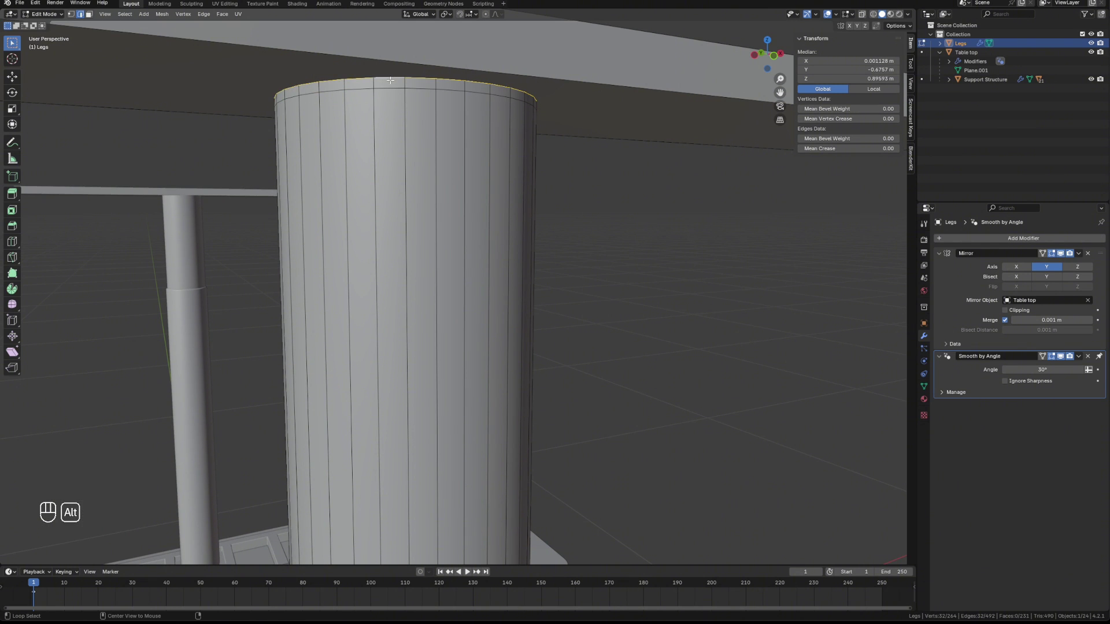
key(s)
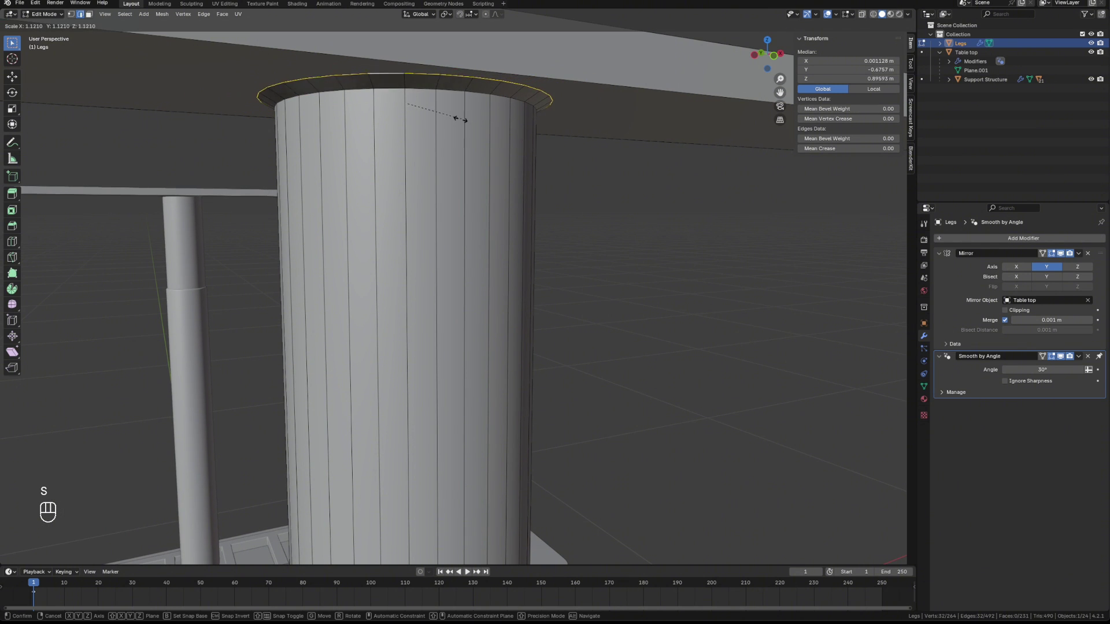
click(453, 113)
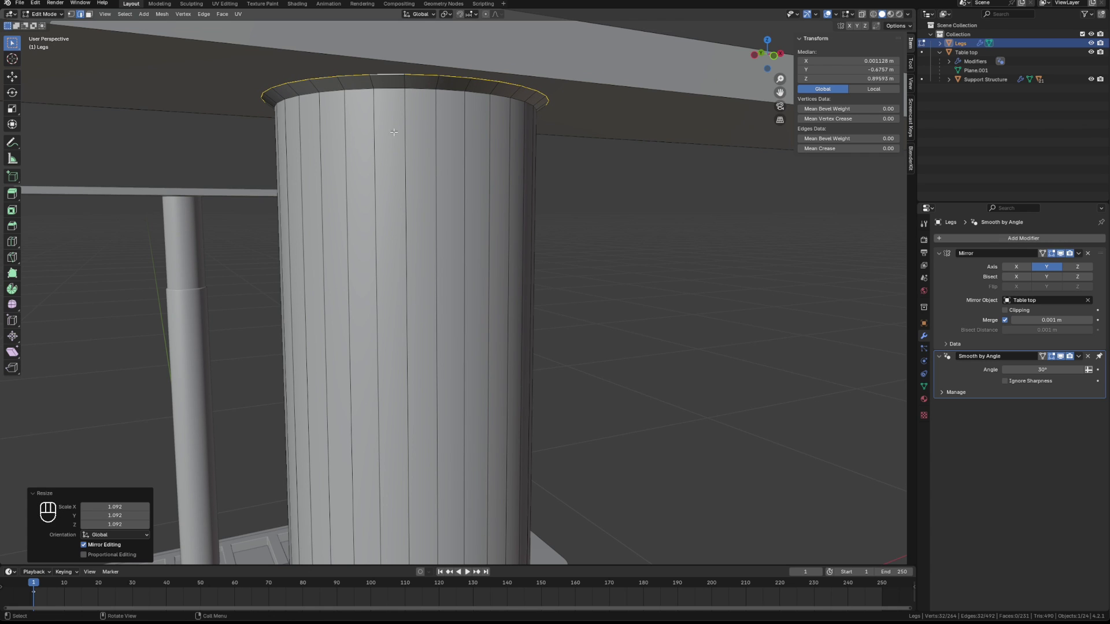
Step: Bevel the leg's edge loop just below the flared rim with four segments to smooth the flare
alt+shift+click(424, 91)
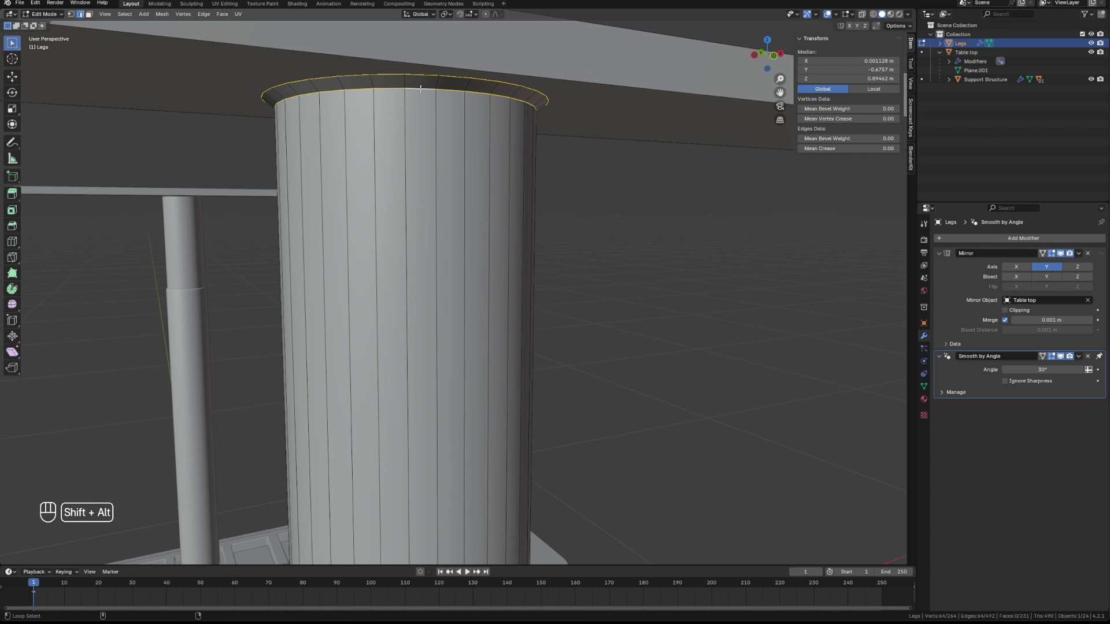
key(ctrl+b)
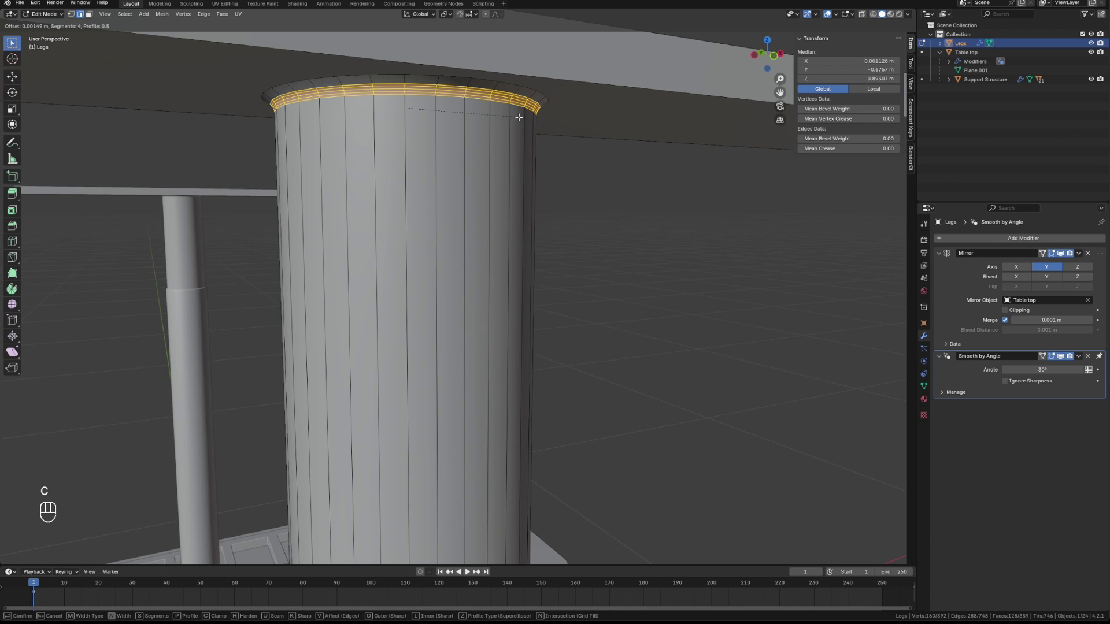
key(c)
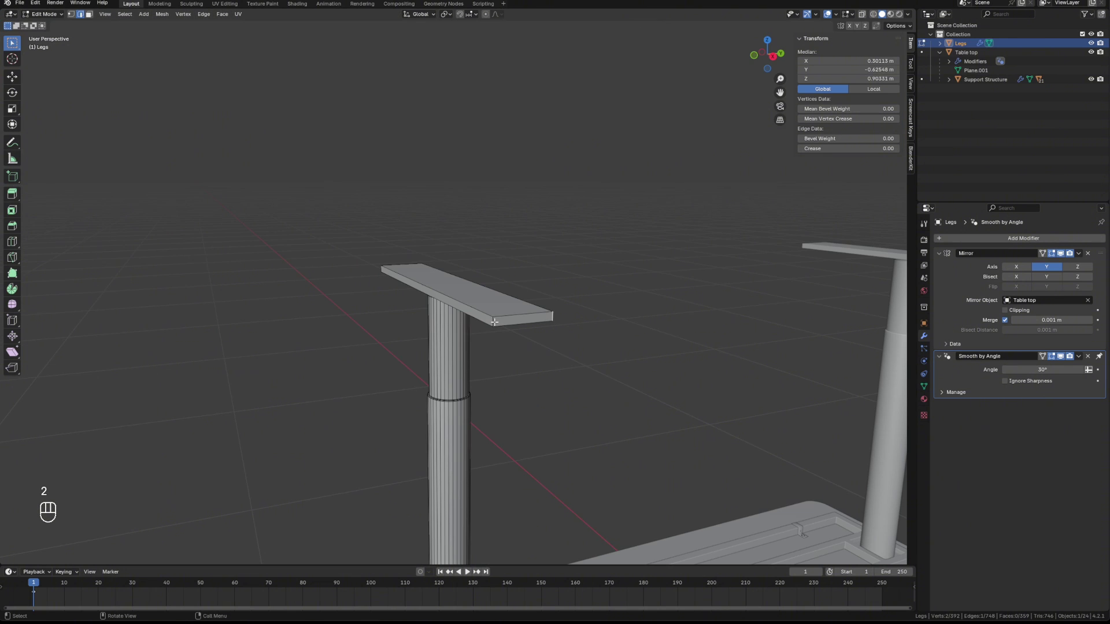
Step: Bevel the foot plate's four vertical corner edges with five segments to round its ends
shift+click(518, 321)
middle_drag(518, 321, 411, 307)
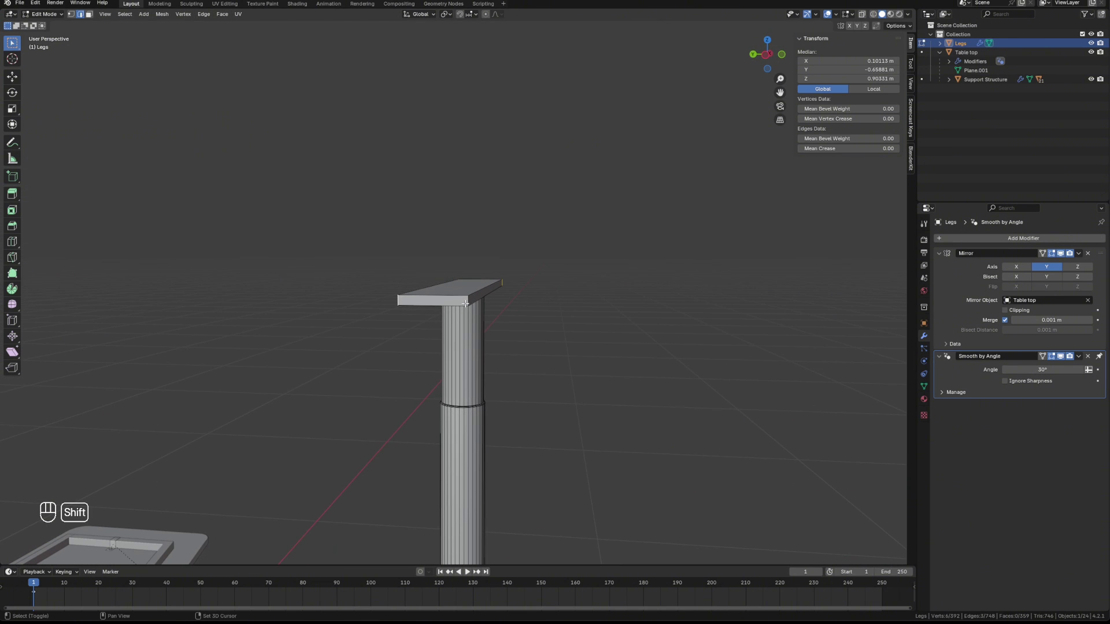
middle_drag(485, 345, 587, 343)
key(ctrl+b)
scroll(621, 338, up, 3)
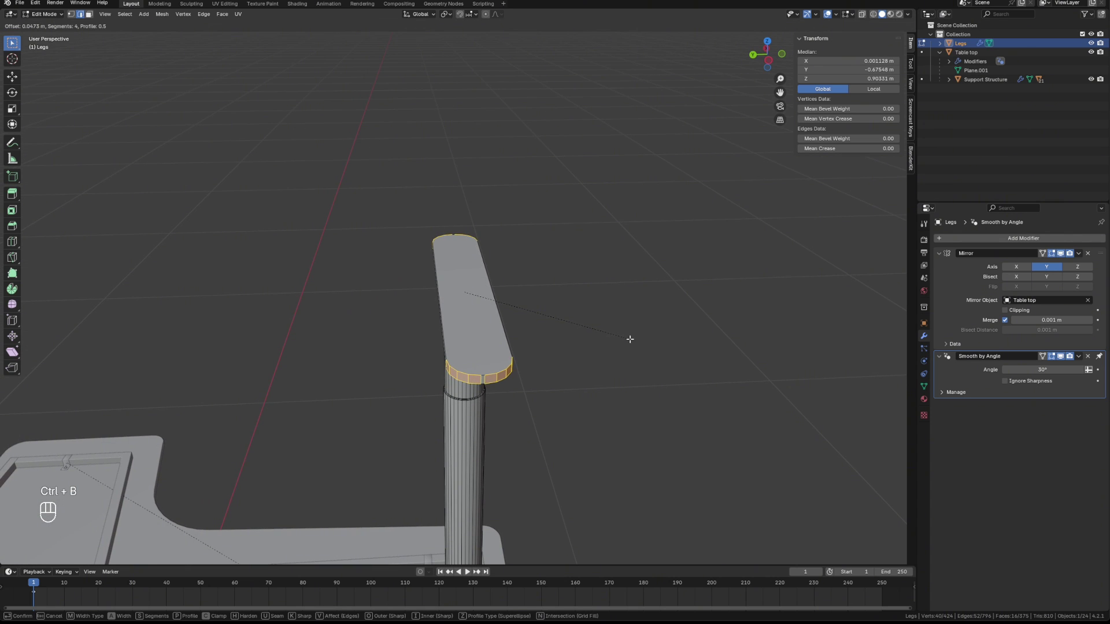
scroll(641, 336, up, 1)
click(642, 336)
Step: Duplicate the edge loop below the leg's flare and raise the copy about 0.049 m along Z above the foot plate
middle_drag(709, 406, 598, 345)
scroll(598, 345, up, 5)
alt+click(428, 284)
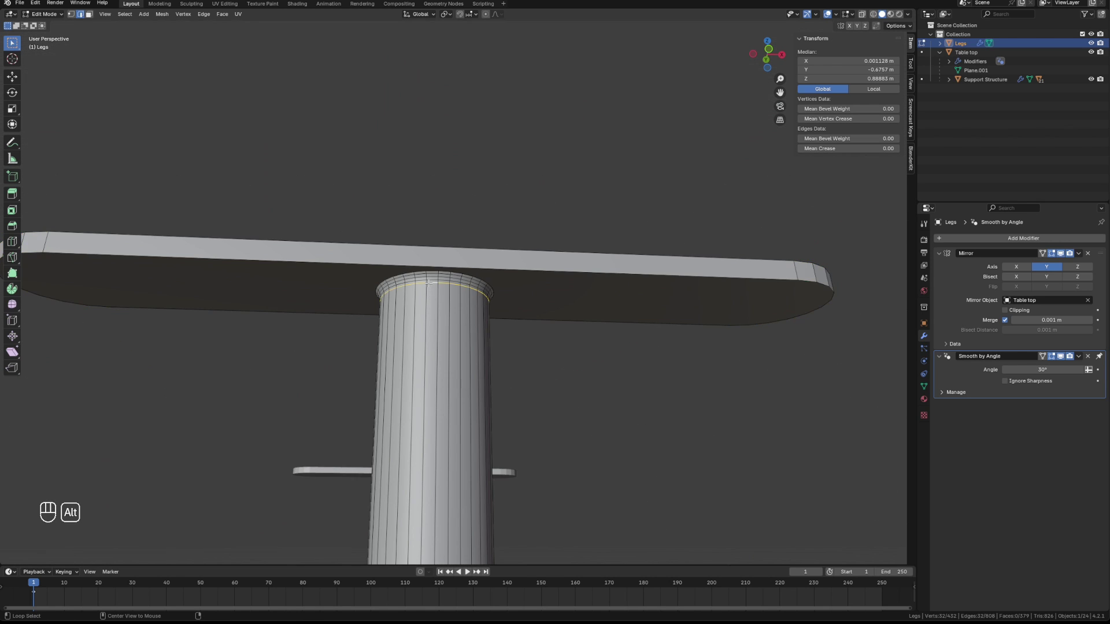
key(shift+d)
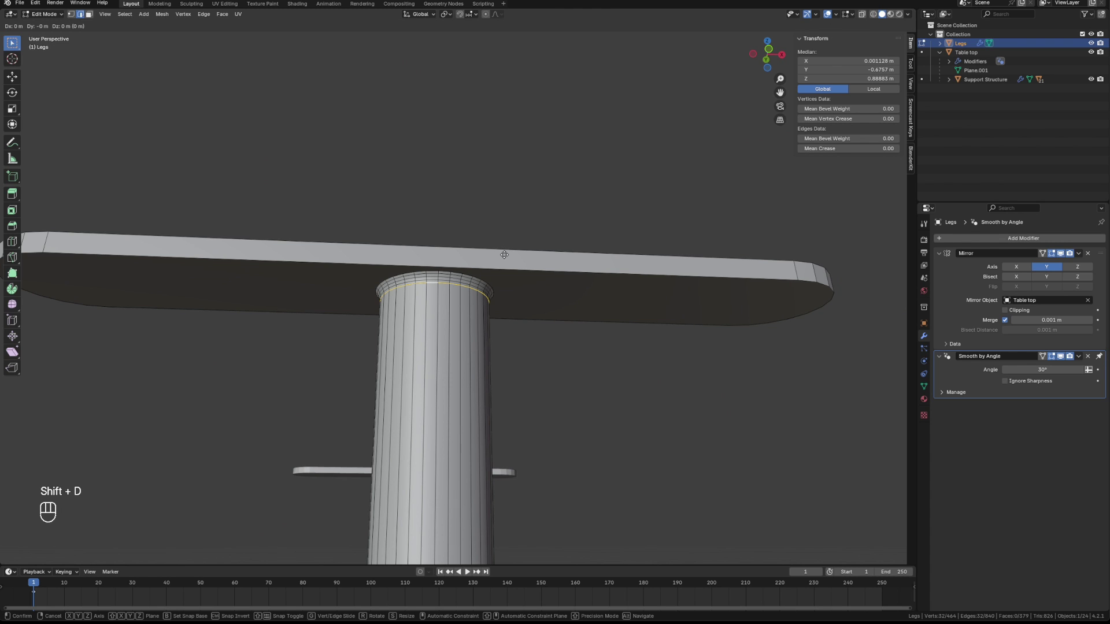
key(z)
click(507, 193)
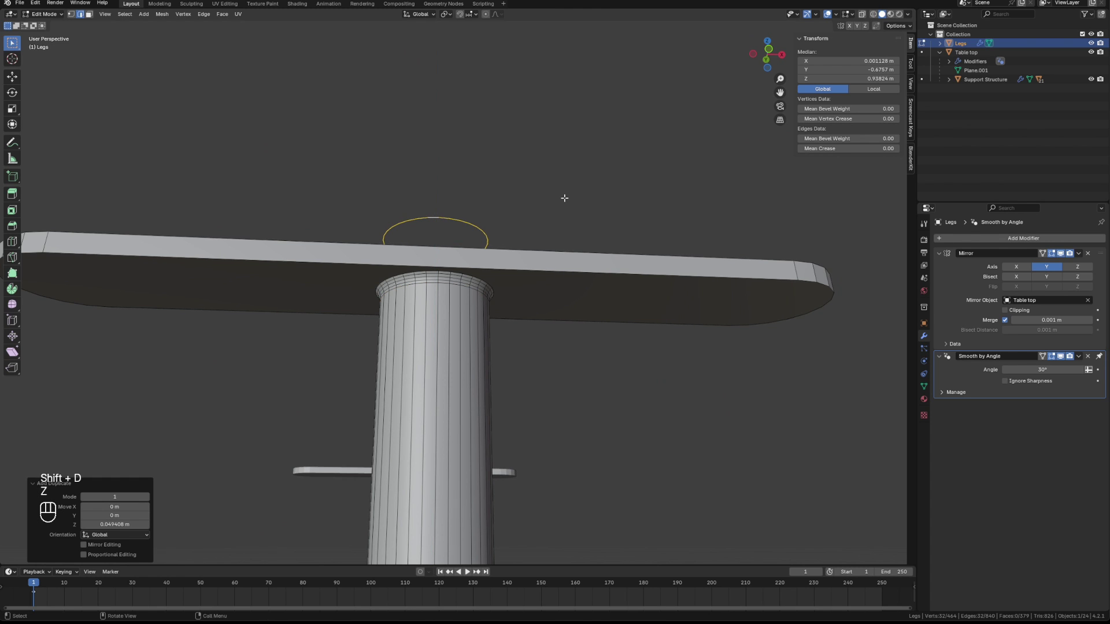
Step: Move the duplicated circle about -0.243 m along X to the rounded end of the foot plate
key(KP_7)
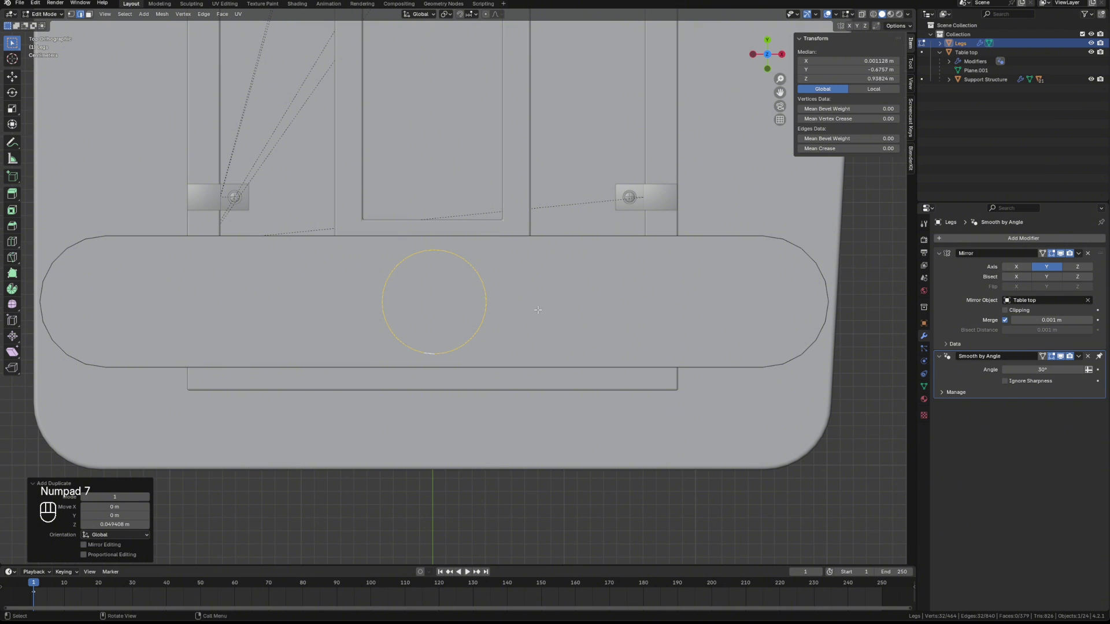
key(g)
key(y)
key(x)
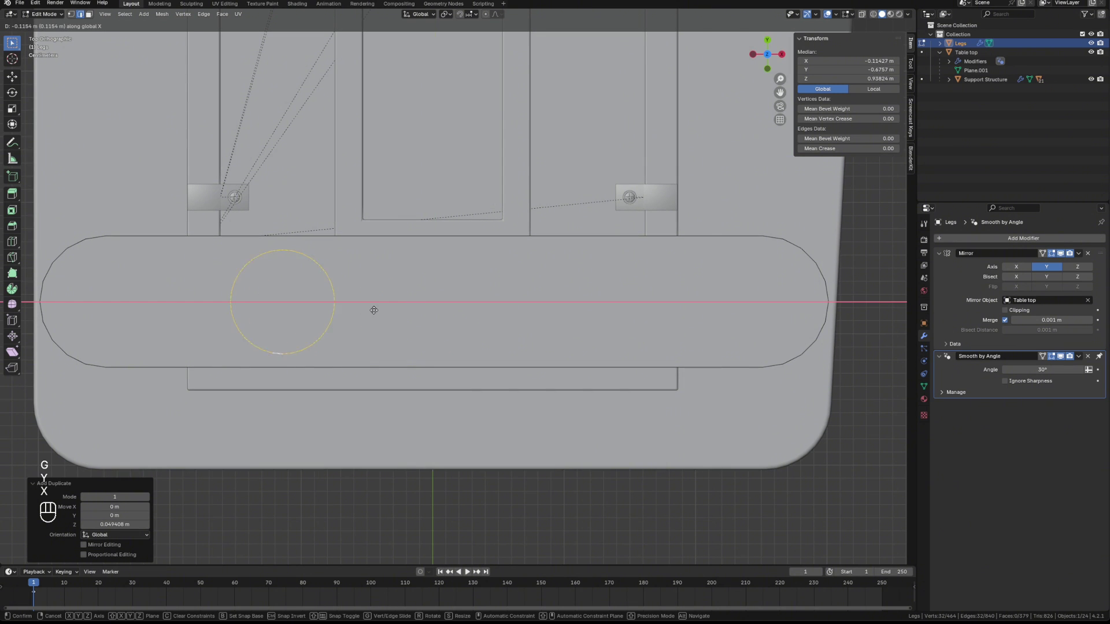
click(219, 311)
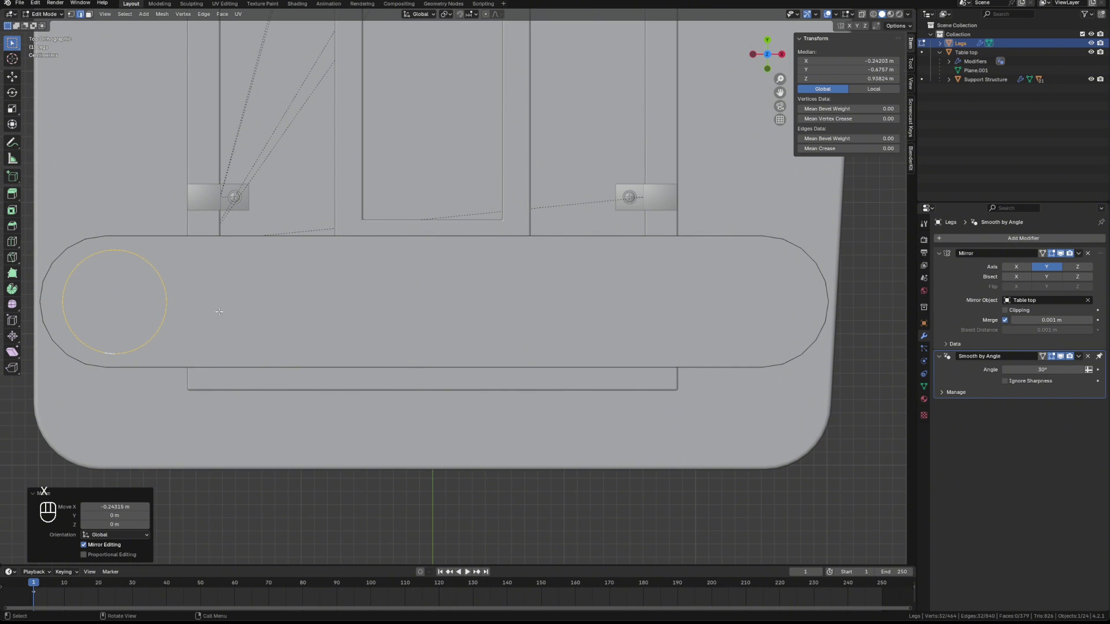
Step: Fill the circle with a face and extrude it about 0.010 m down towards the foot plate as a disc
middle_drag(218, 321, 228, 242)
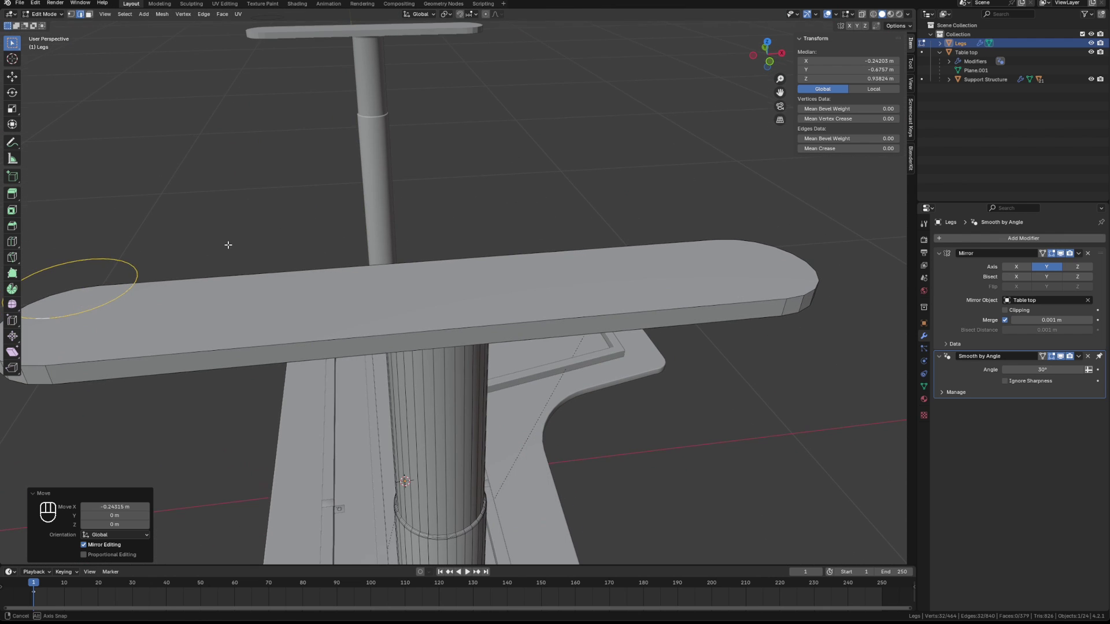
key(f)
scroll(205, 273, down, 2)
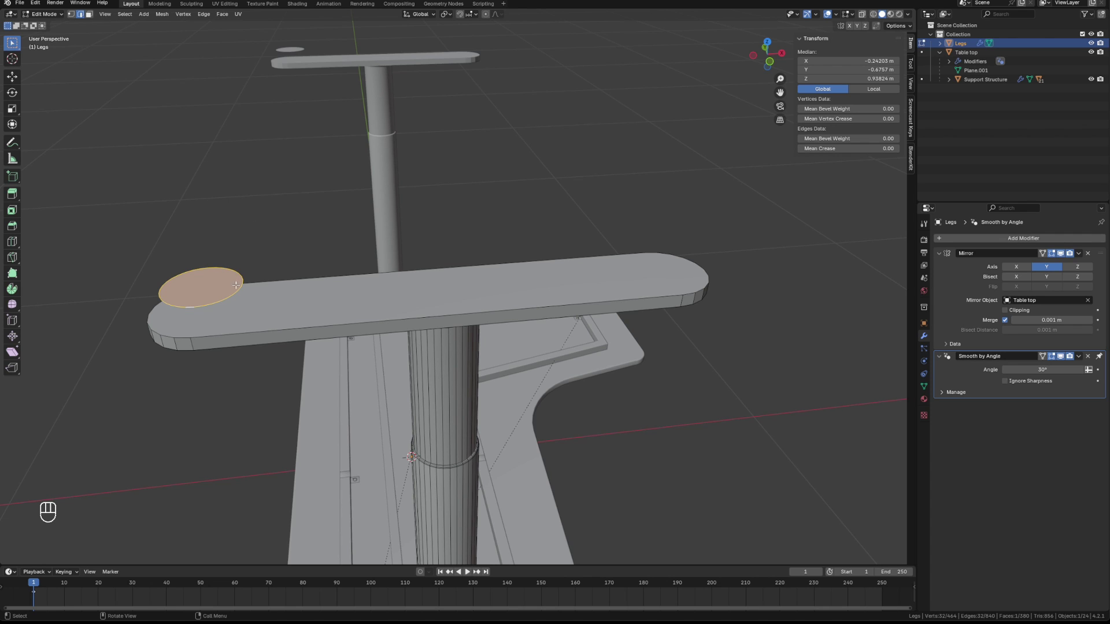
key(e)
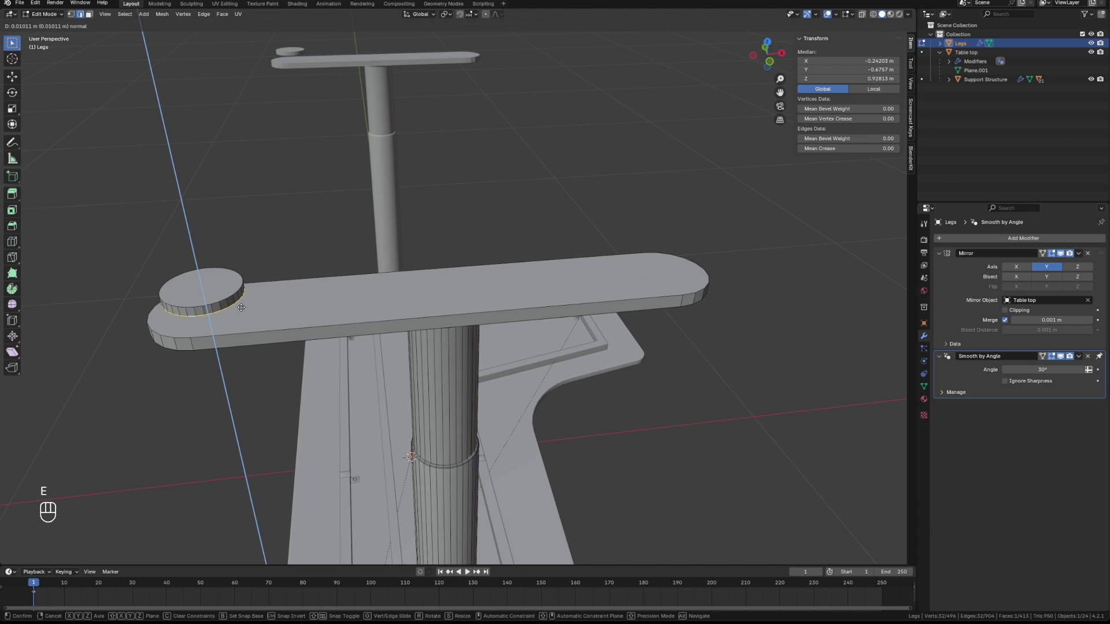
click(241, 308)
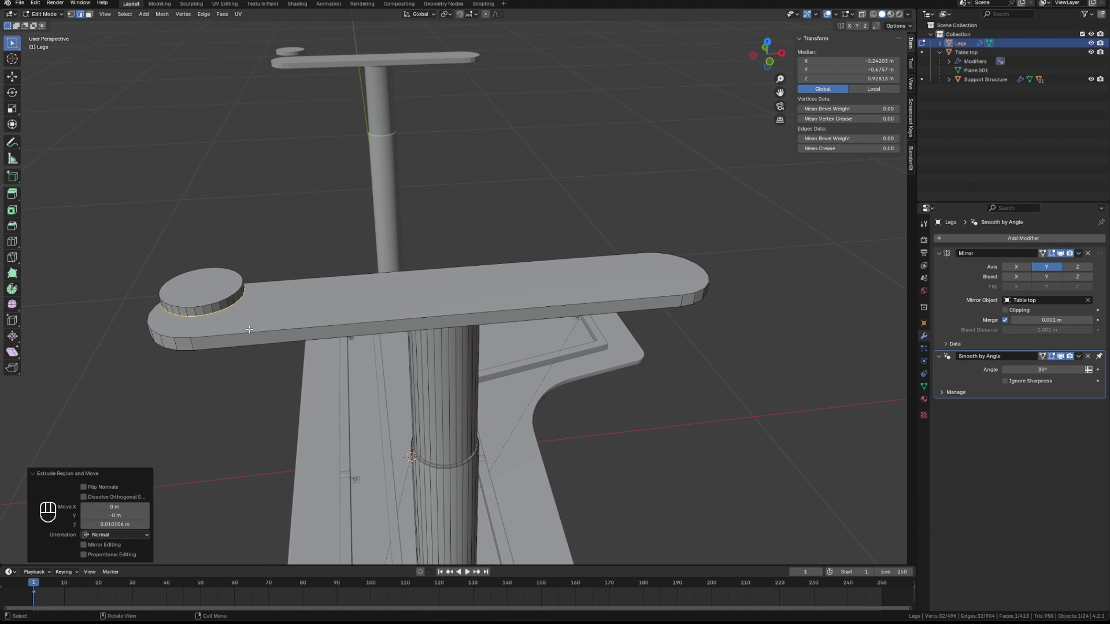
Step: Extrude the disc's underside about 0.005 m further down and scale it to 0.608 to form a taper
alt+middle_drag(255, 352, 285, 354)
scroll(273, 304, up, 4)
shift+middle_drag(261, 268, 691, 269)
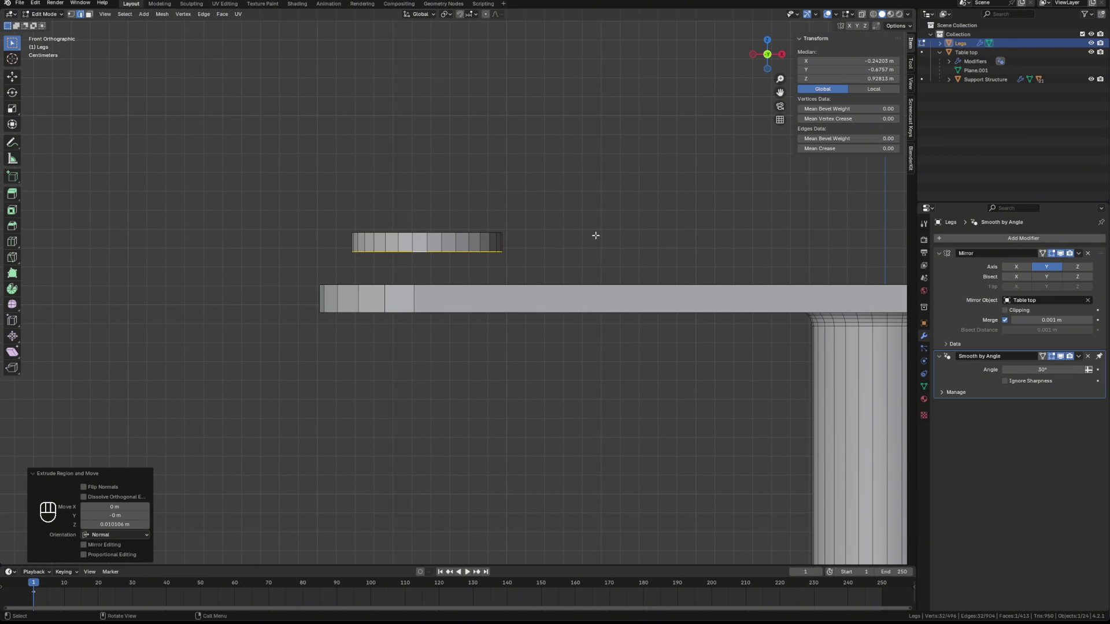
key(e)
click(517, 261)
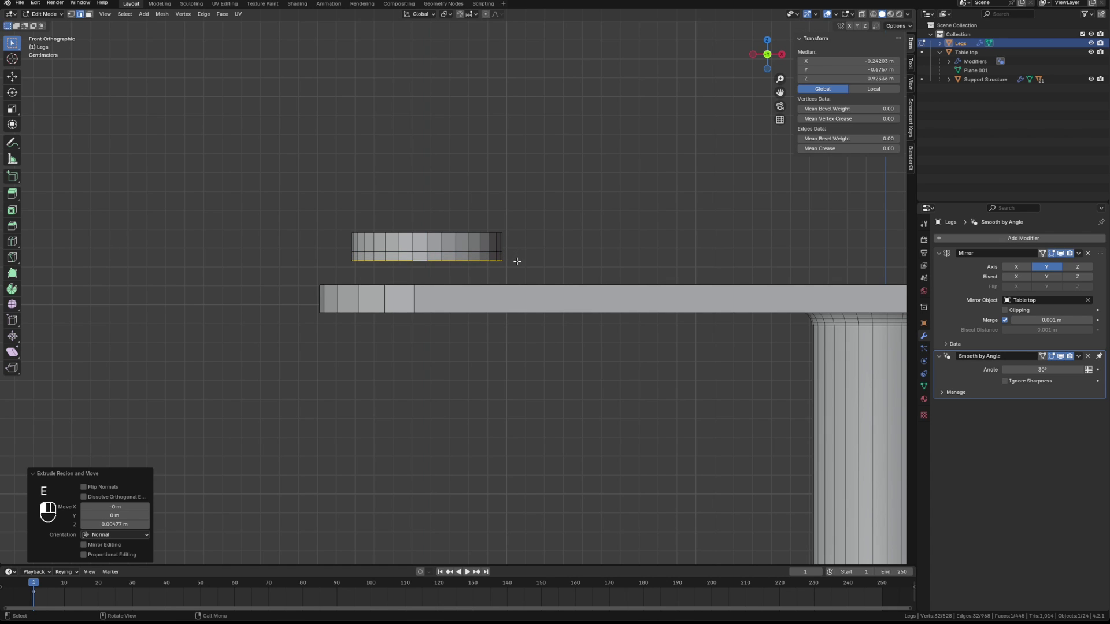
key(s)
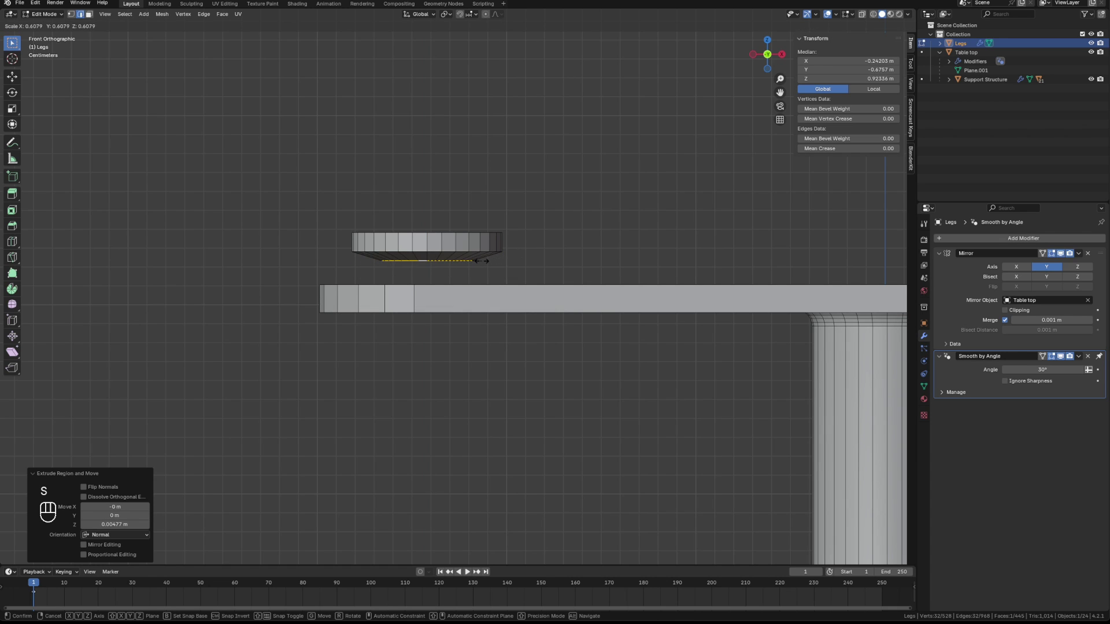
click(479, 260)
Step: Extrude the tapered underside down by about 0.004 m and again by about 0.003 m to form a narrow neck
key(e)
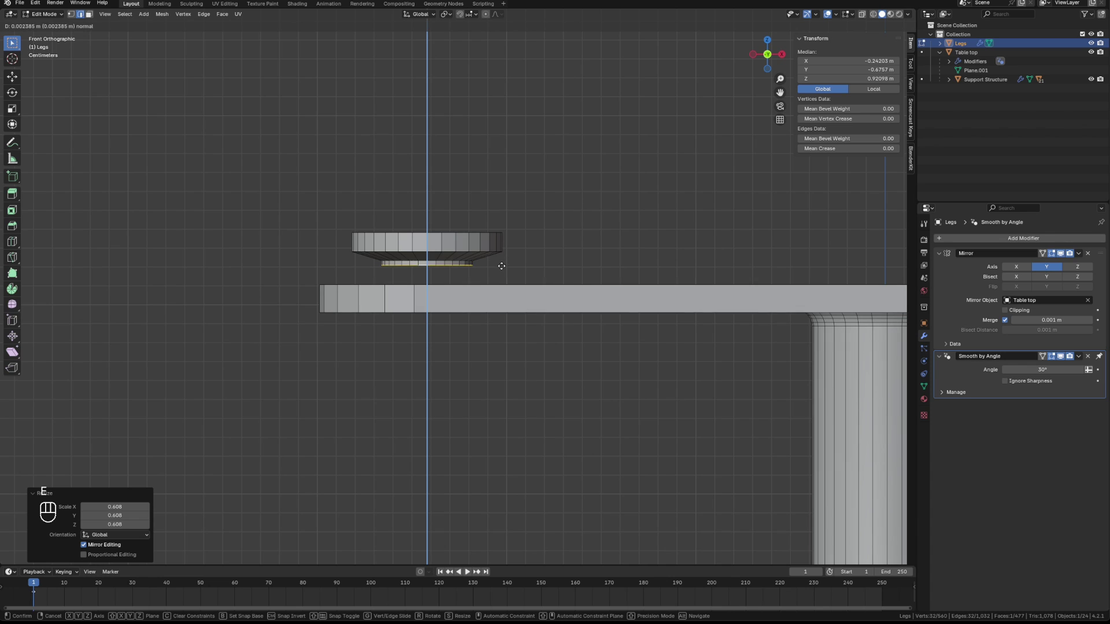
click(500, 269)
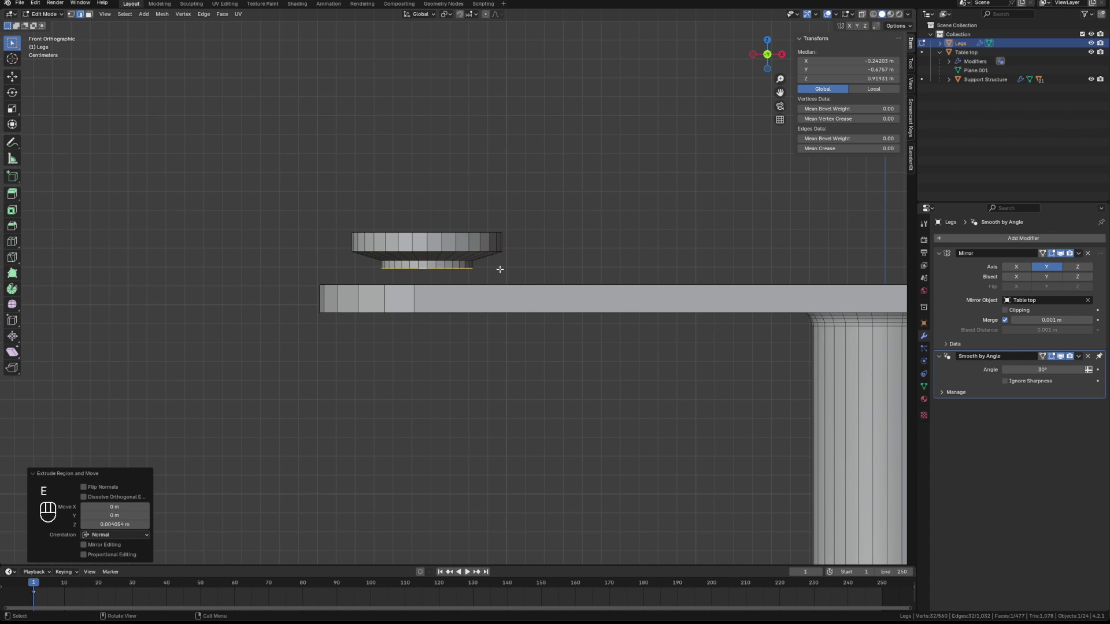
key(s)
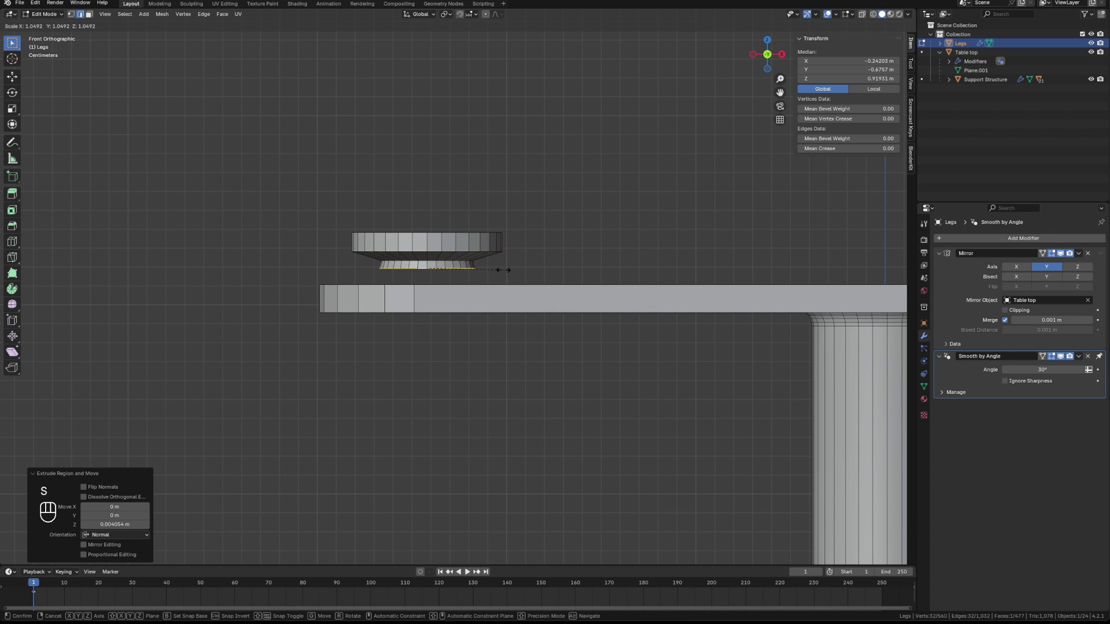
click(503, 269)
key(e)
click(501, 276)
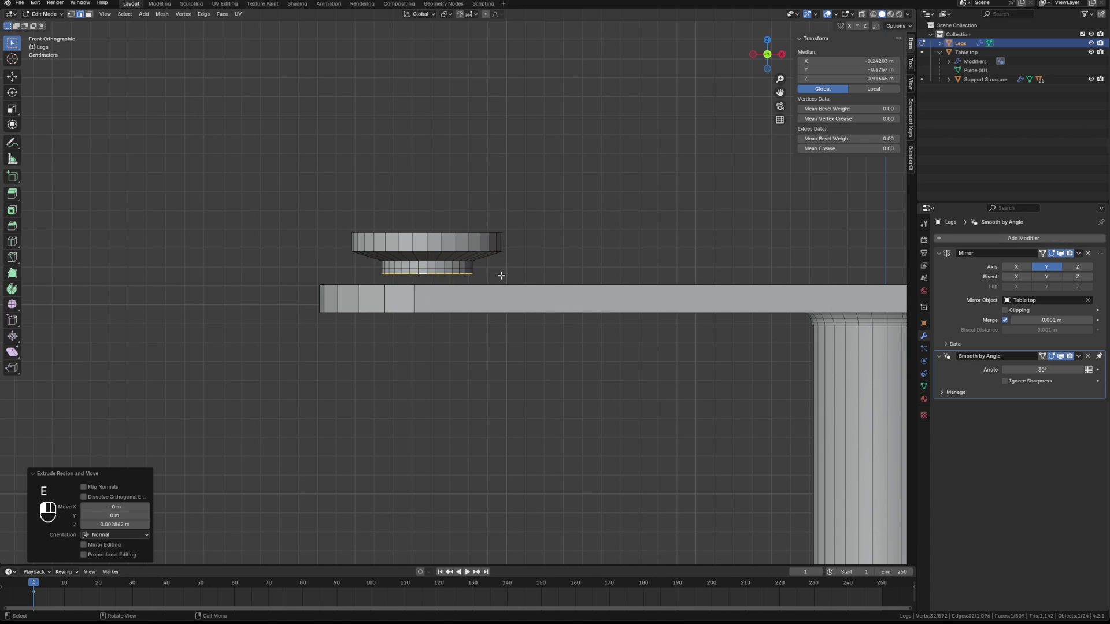
Step: Scale the neck's lower face by 1.079 and extrude it about 0.007 m down onto the foot plate
key(s)
click(507, 273)
key(e)
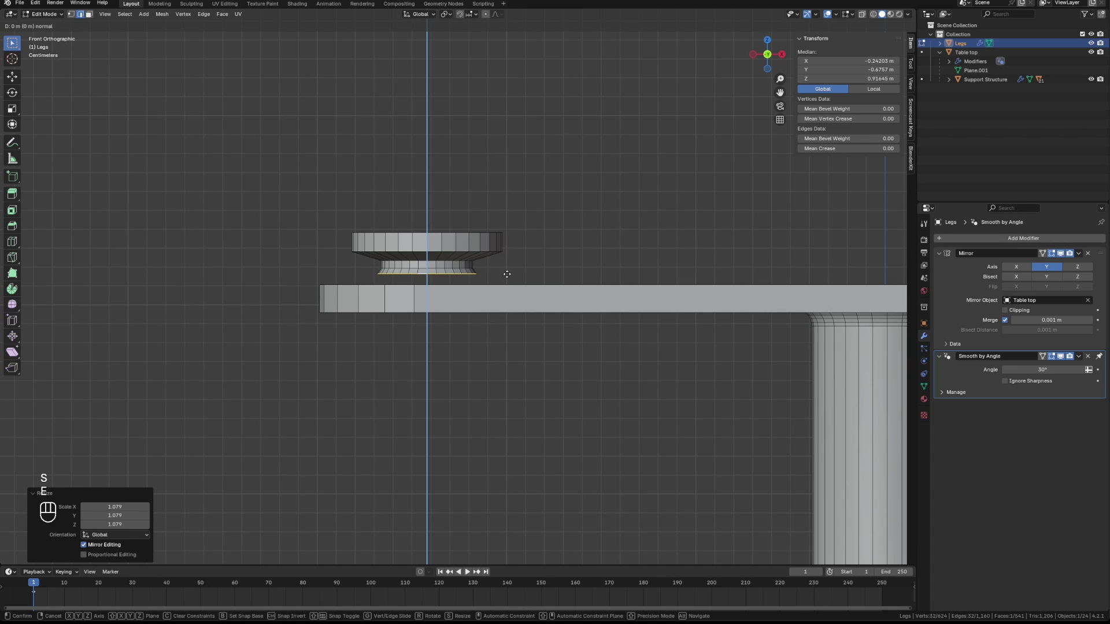
click(502, 287)
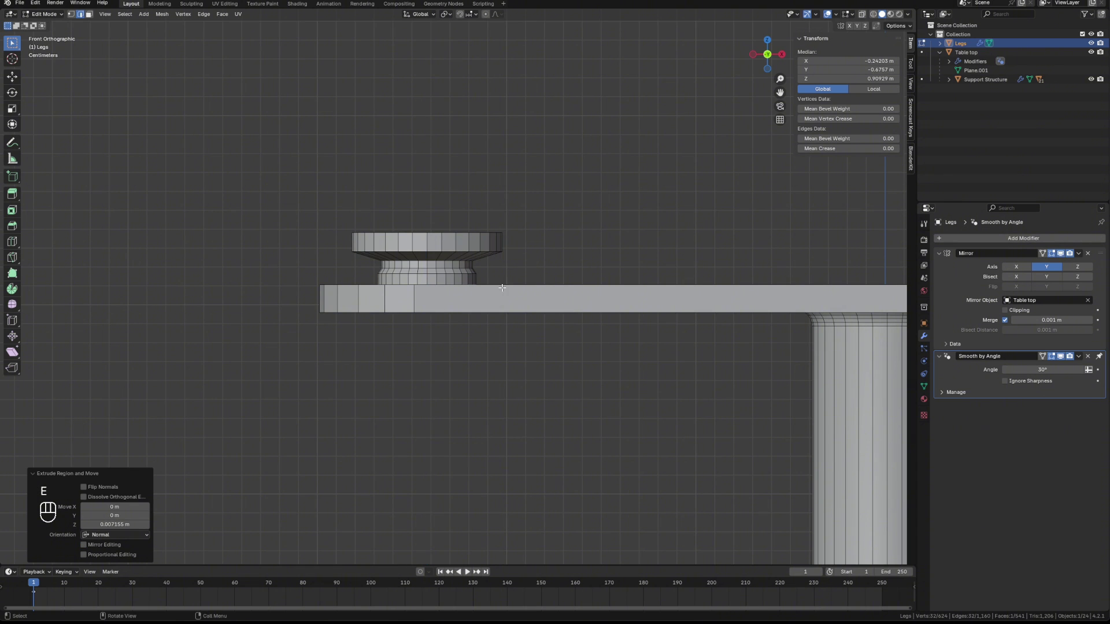
Step: Inset the disc's top face by about 0.005 m and extrude it about 0.005 m inward to form a recess
middle_drag(502, 287, 659, 312)
scroll(619, 269, up, 5)
scroll(619, 269, down, 8)
scroll(662, 309, up, 5)
scroll(641, 290, down, 4)
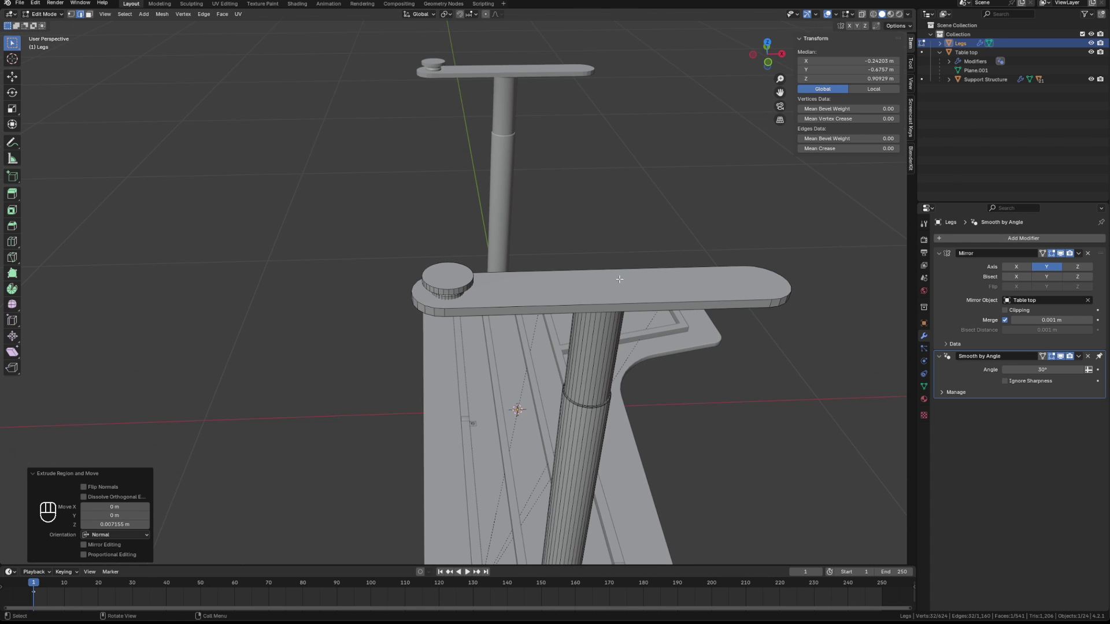
scroll(586, 307, up, 6)
click(422, 248)
middle_drag(587, 270, 664, 266)
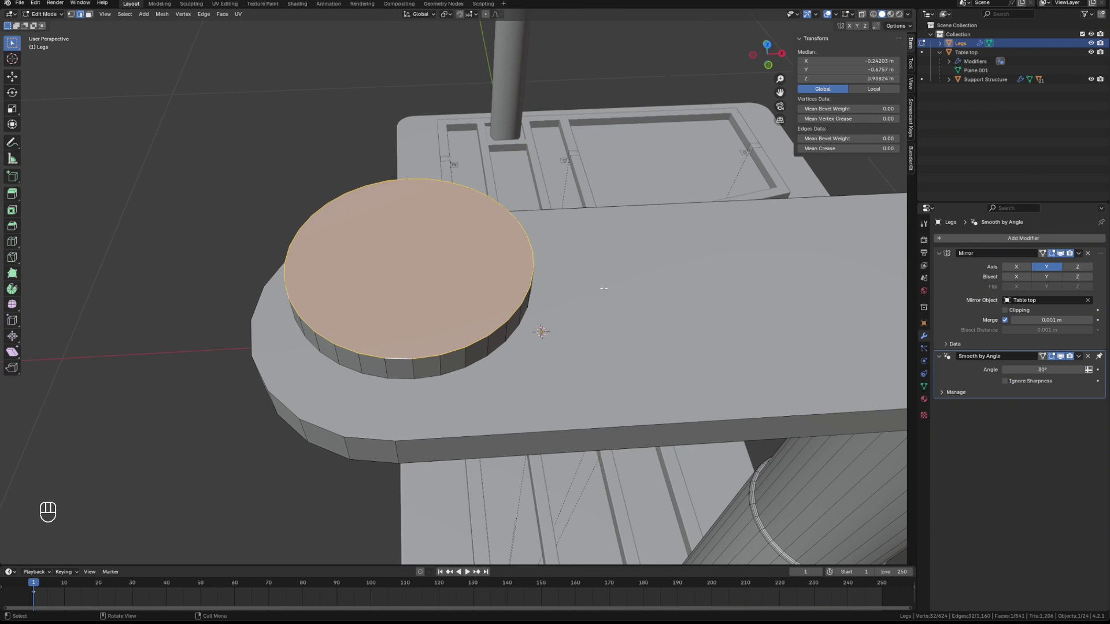
key(i)
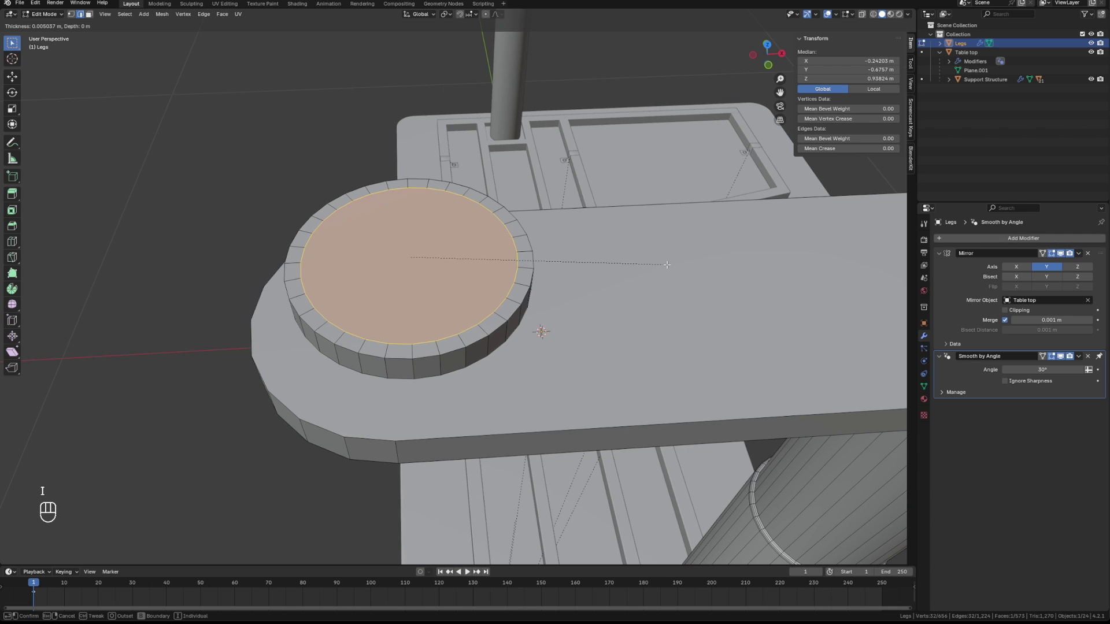
click(667, 264)
key(e)
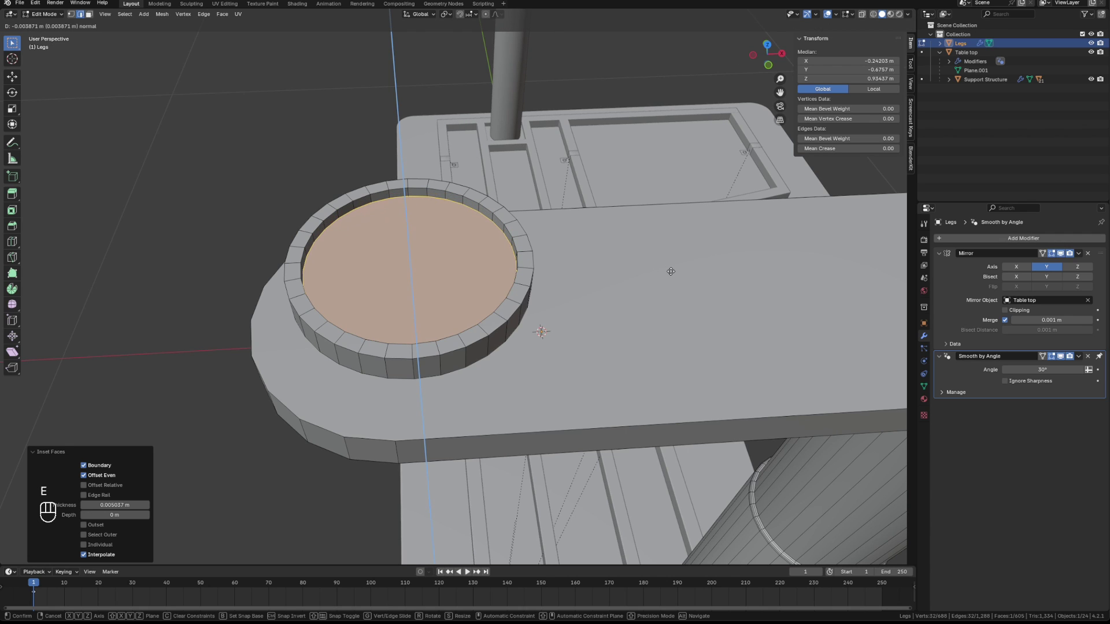
click(669, 273)
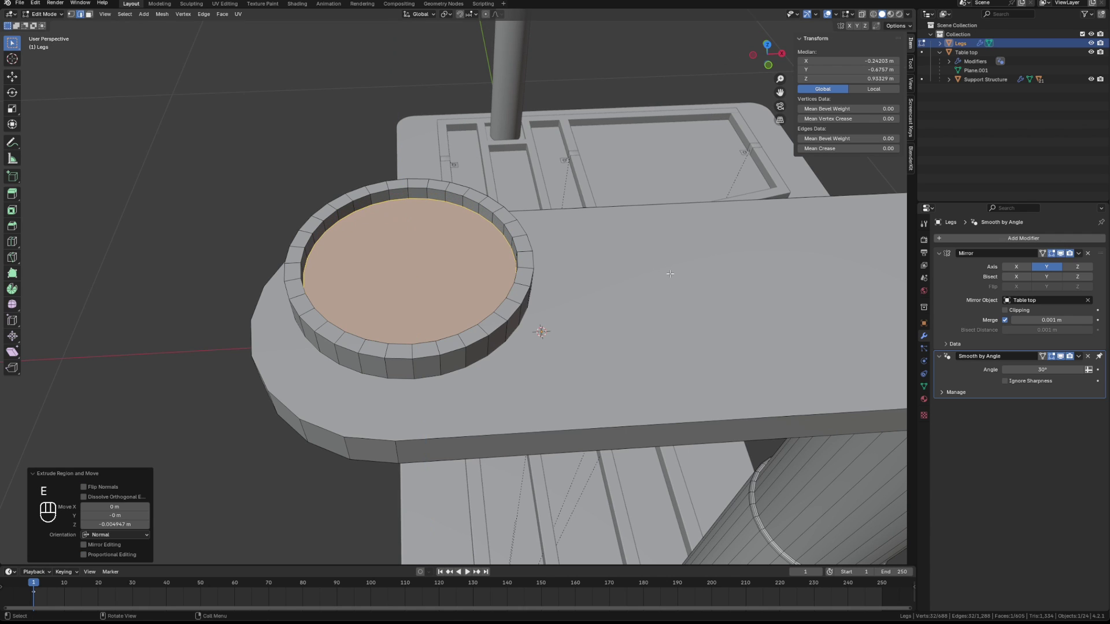
Step: Inset the recess floor by about 0.005 m and extrude the inner face back up as a raised pad
key(i)
click(654, 276)
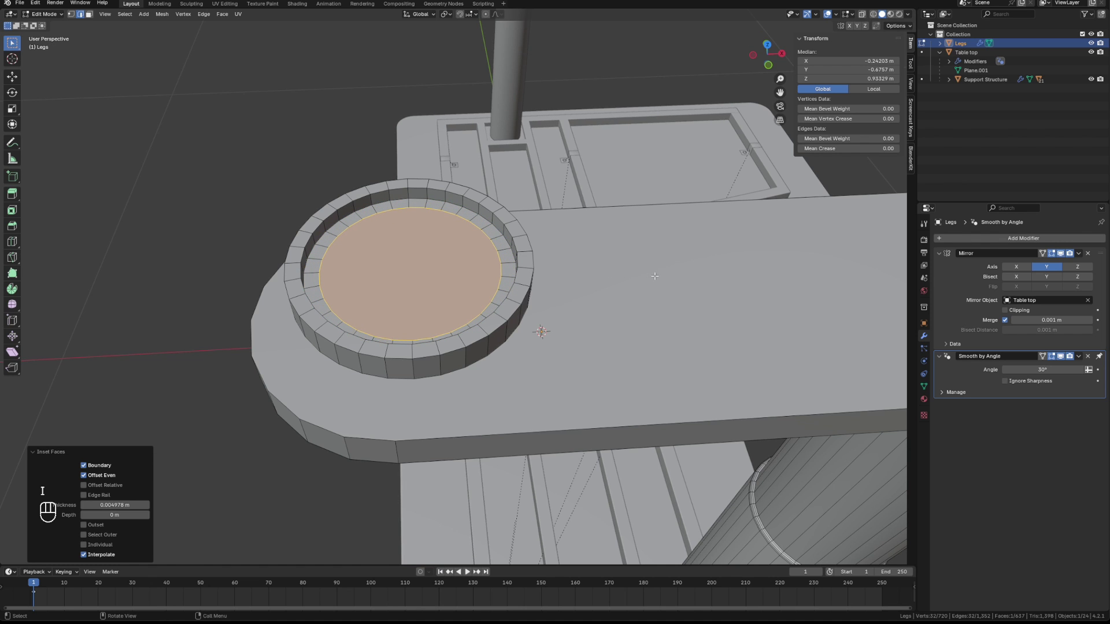
key(e)
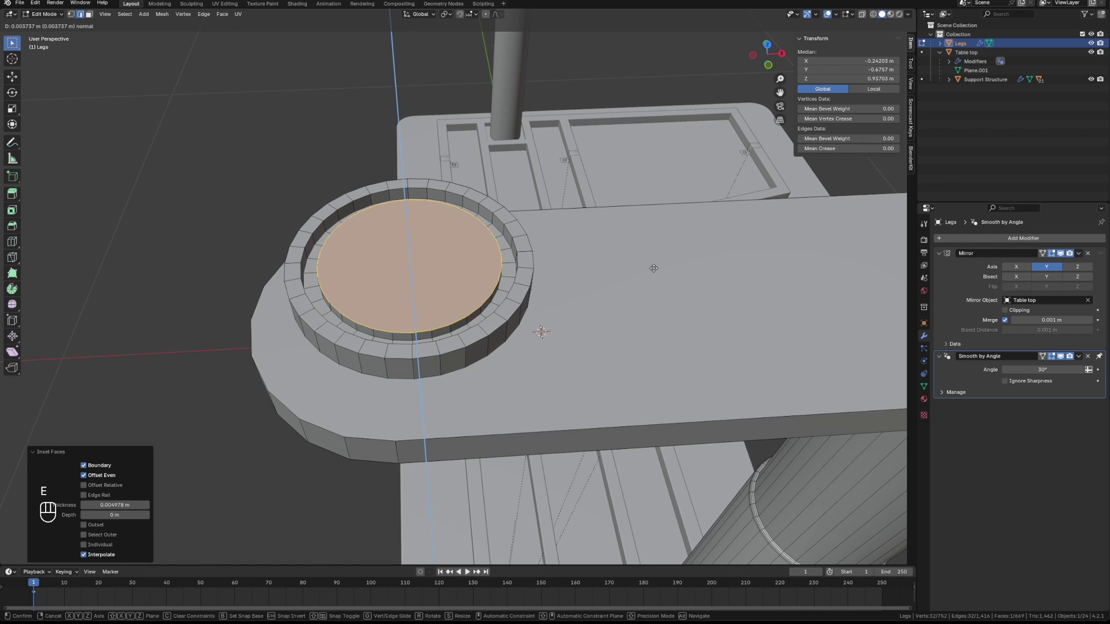
click(651, 266)
middle_drag(652, 266, 623, 254)
scroll(623, 254, down, 5)
middle_drag(552, 275, 582, 273)
click(676, 312)
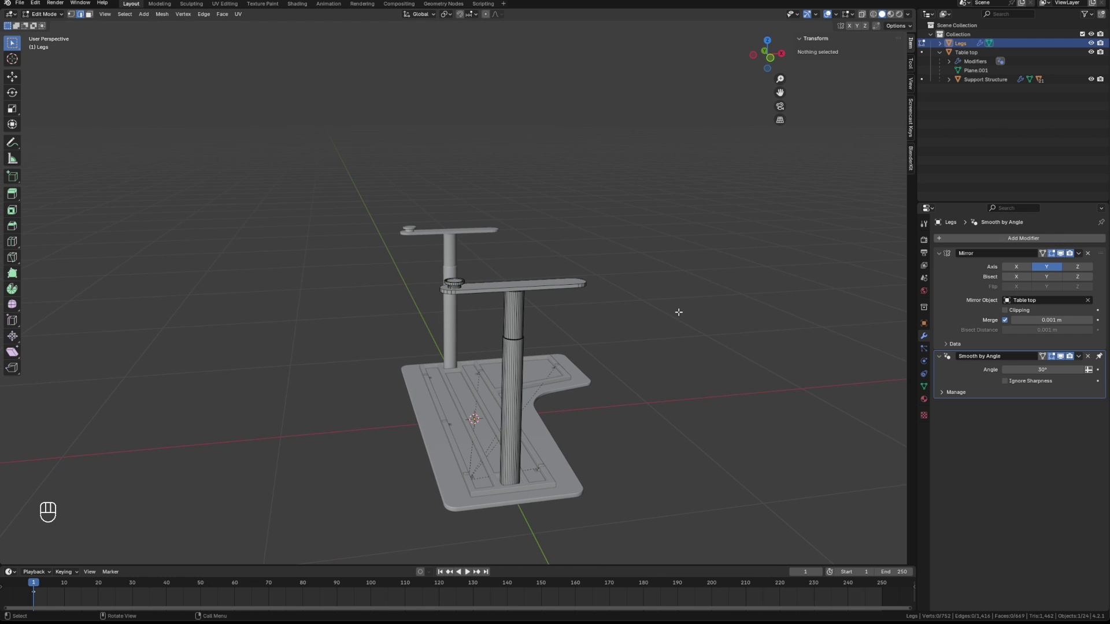
Step: Duplicate the recessed foot disc about 0.49 m along X to the opposite end of the foot plate
middle_drag(676, 312, 544, 240)
scroll(666, 342, up, 4)
scroll(666, 342, up, 4)
click(860, 14)
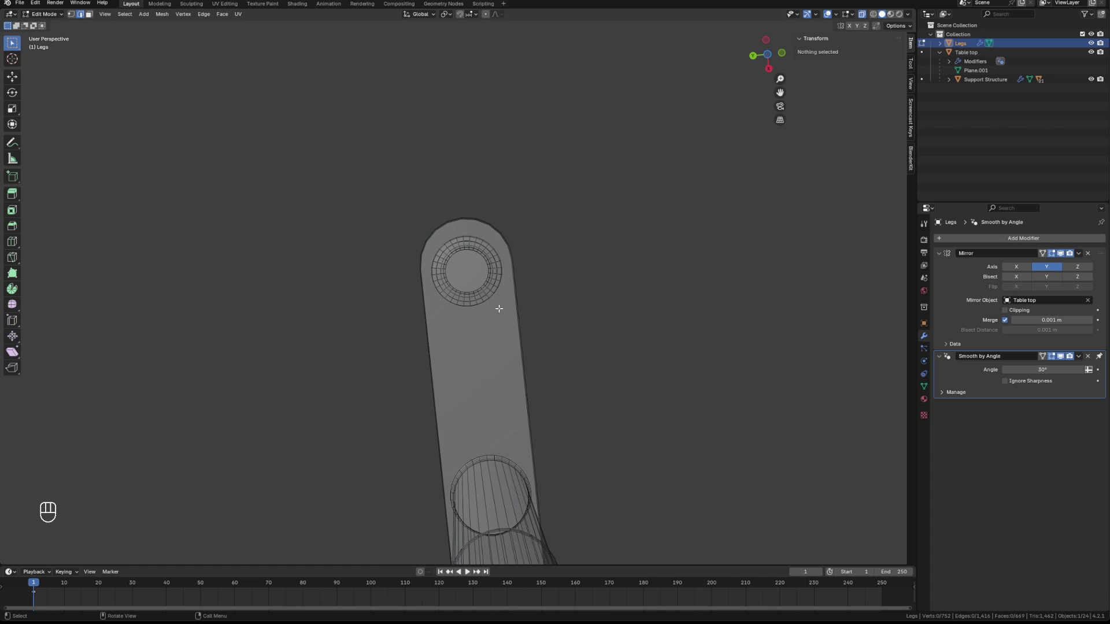
drag(505, 320, 429, 232)
middle_drag(587, 223, 509, 346)
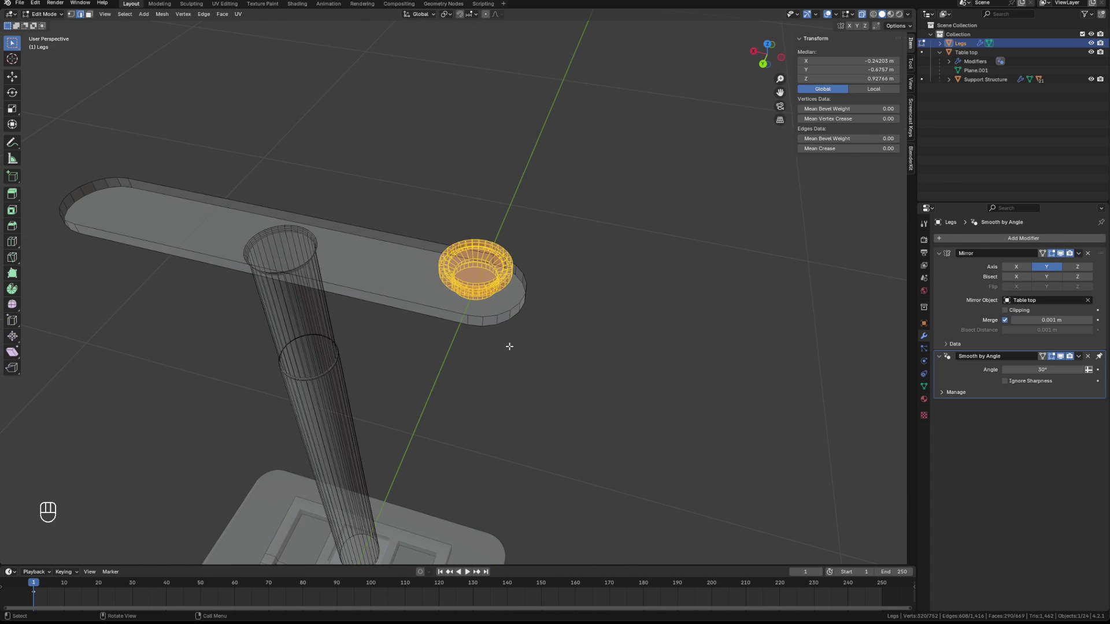
key(KP_7)
scroll(532, 307, down, 5)
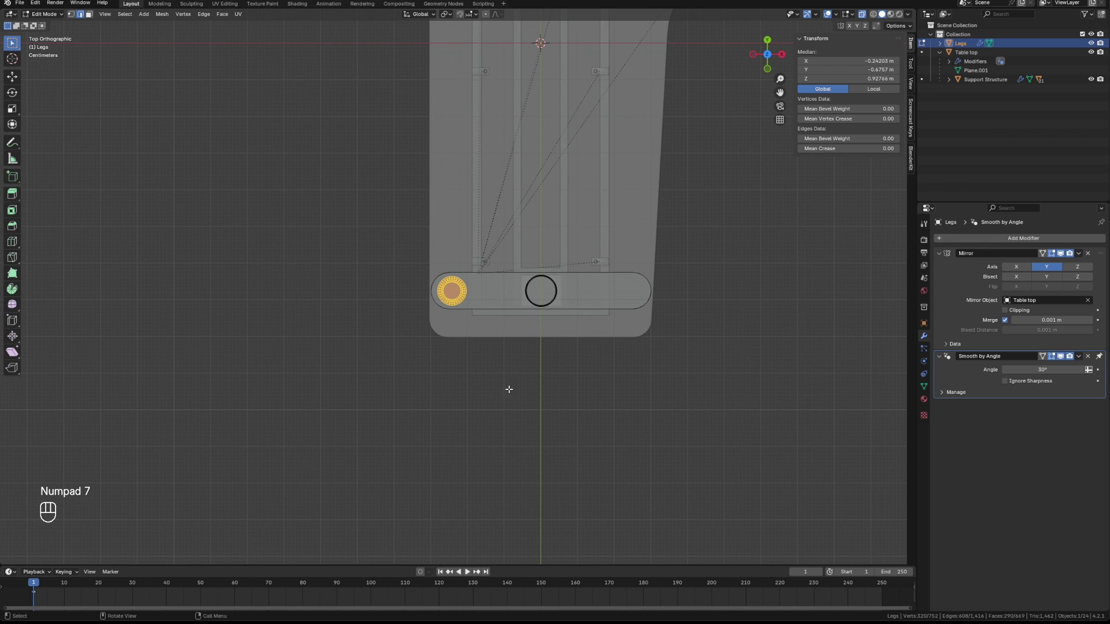
scroll(532, 307, up, 2)
key(shift+d)
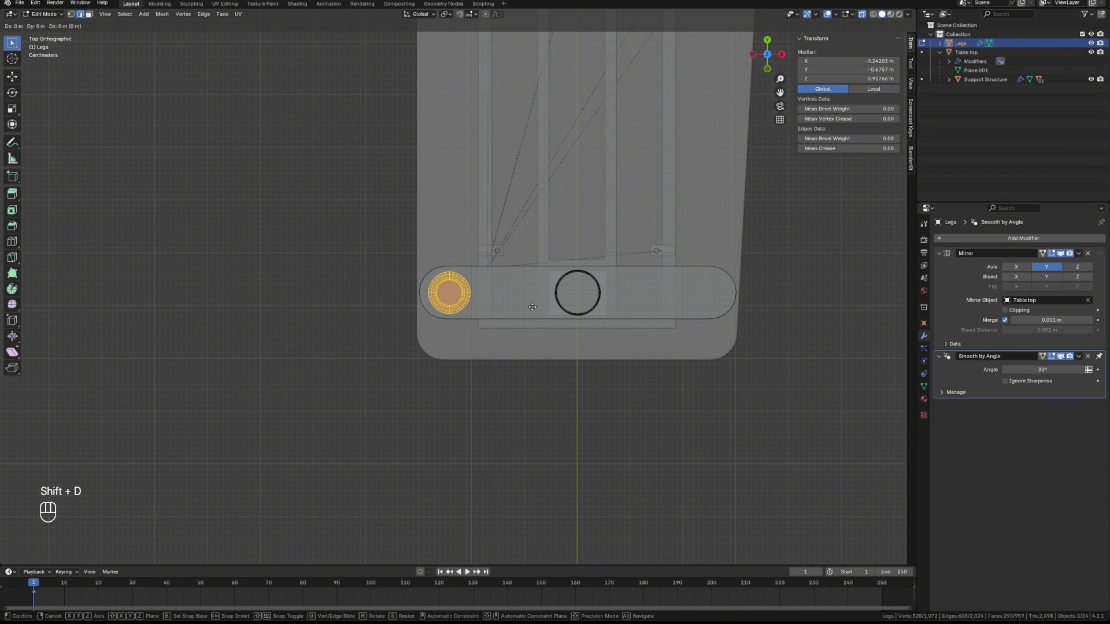
key(x)
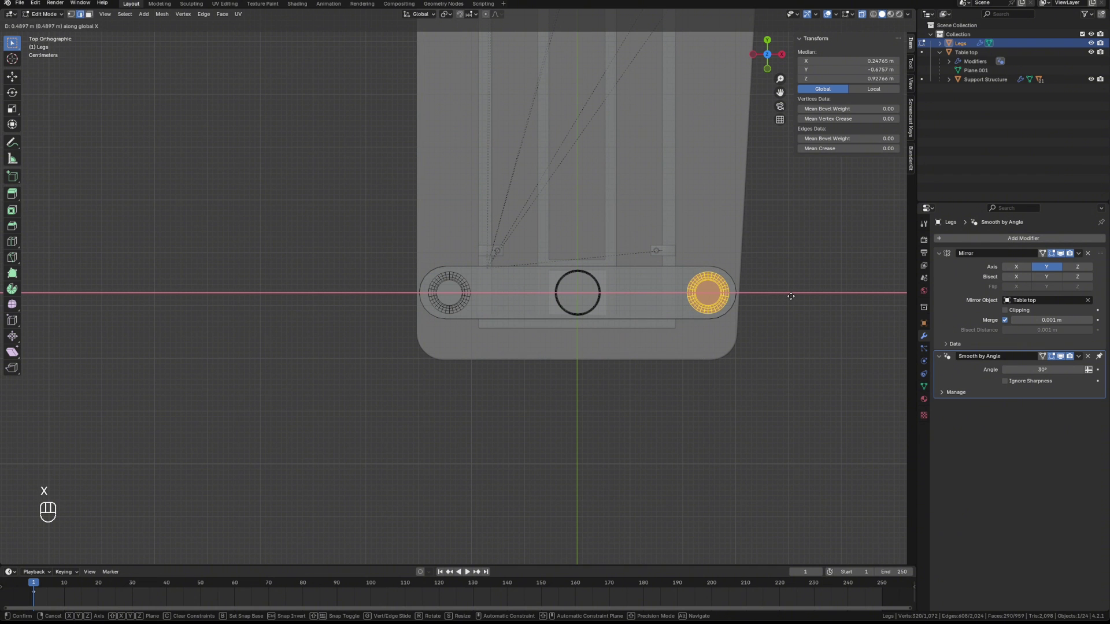
click(790, 295)
click(788, 409)
Step: Lengthen the other leg's foot plate by moving its rounded end and foot disc about 0.372 m along X
middle_drag(787, 409, 879, 19)
click(865, 15)
drag(458, 151, 620, 277)
key(KP_7)
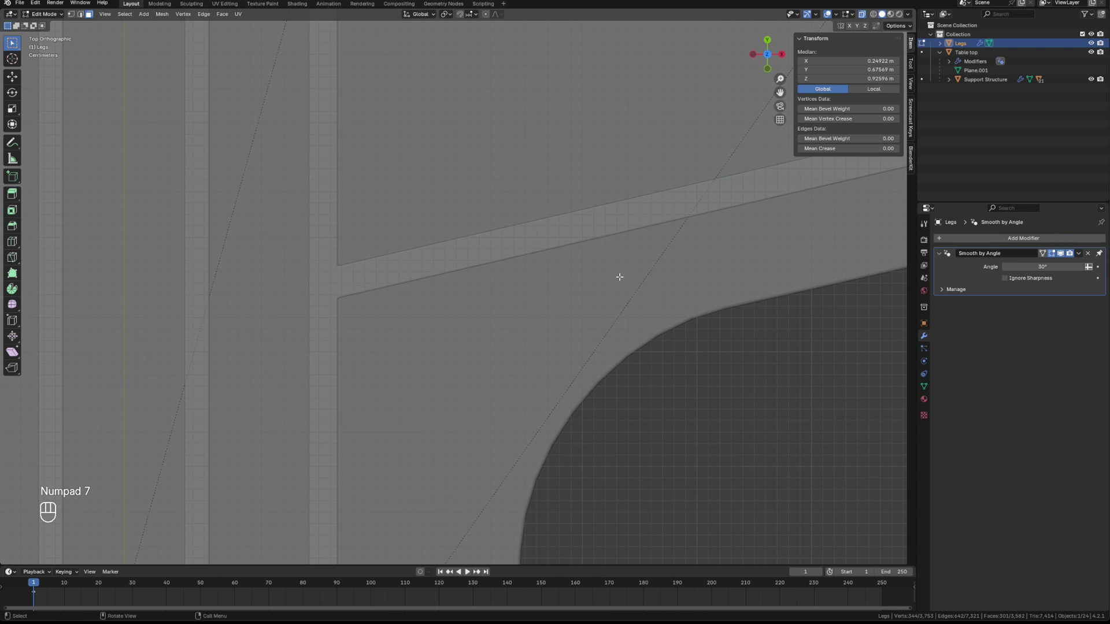
scroll(619, 277, down, 4)
scroll(469, 188, up, 2)
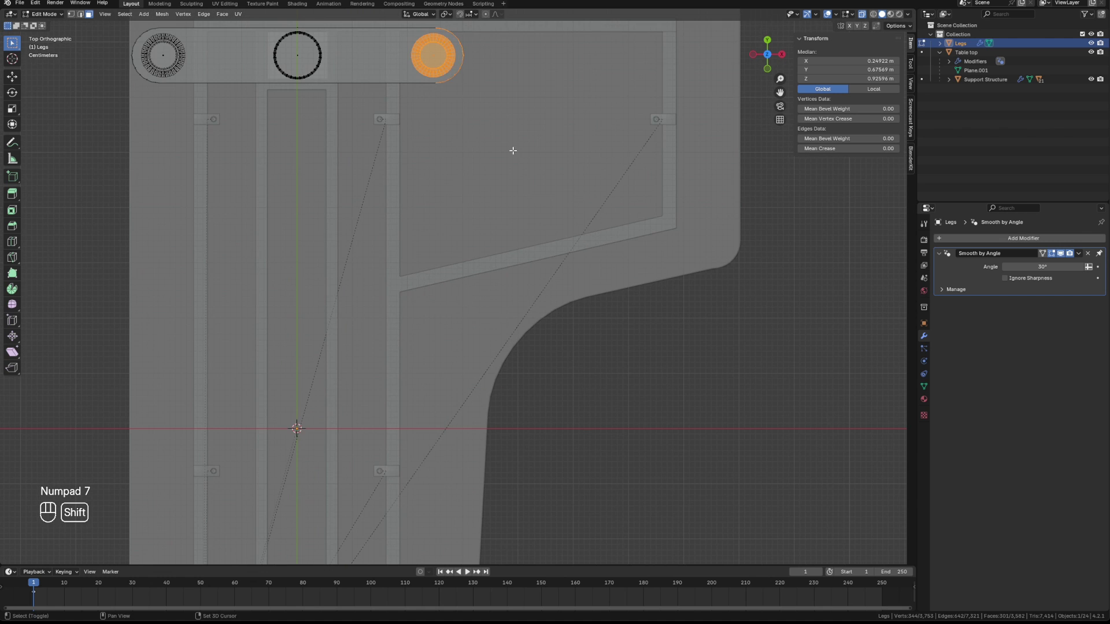
shift+middle_drag(512, 149, 538, 255)
key(g)
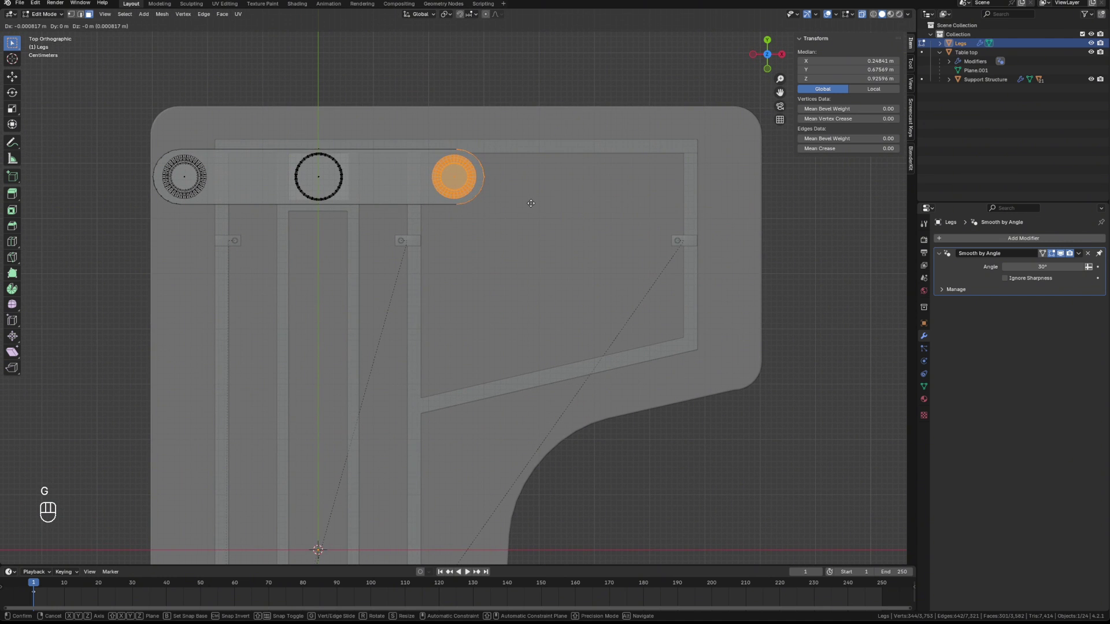
key(x)
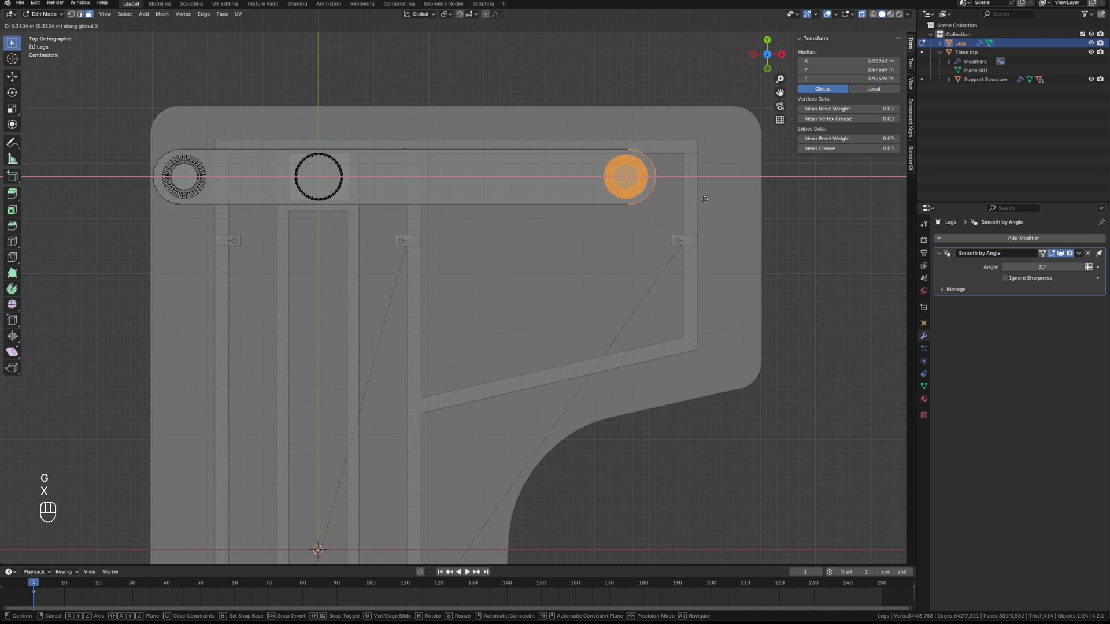
click(733, 197)
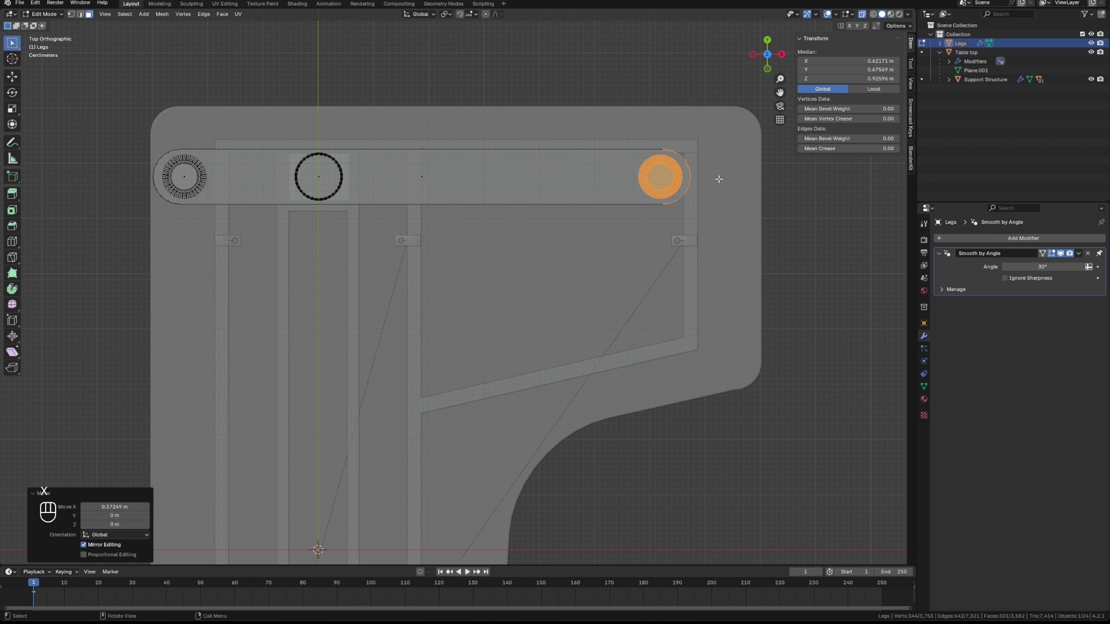
scroll(397, 290, down, 4)
click(640, 363)
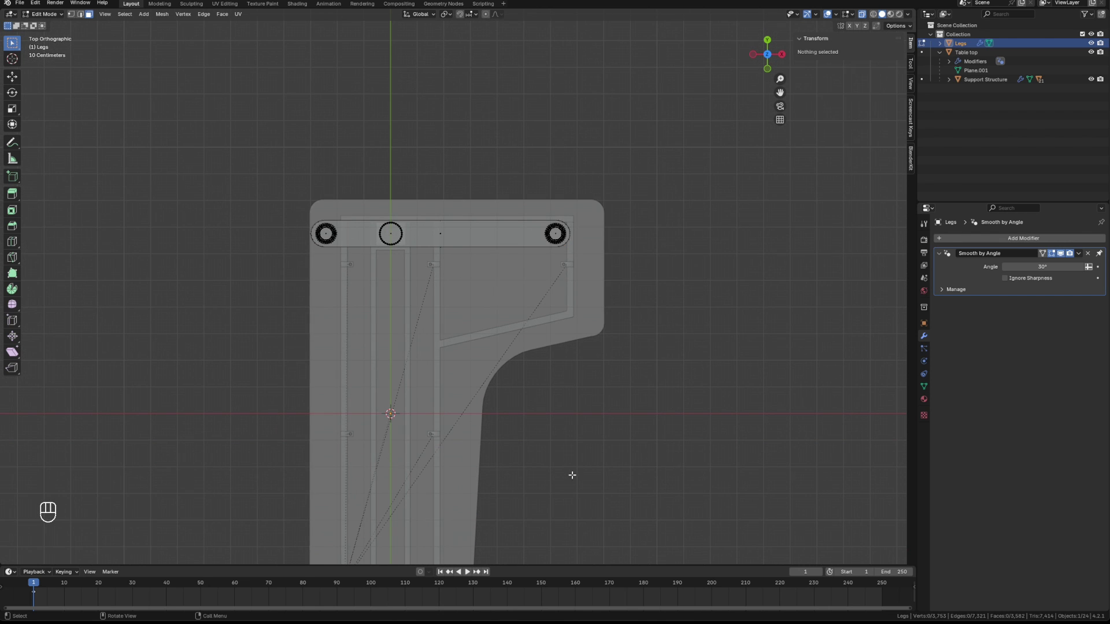
Step: Leave mesh editing and rotate the table top with its legs -180° about X to stand the table upright
middle_drag(573, 474, 379, 395)
key(Tab)
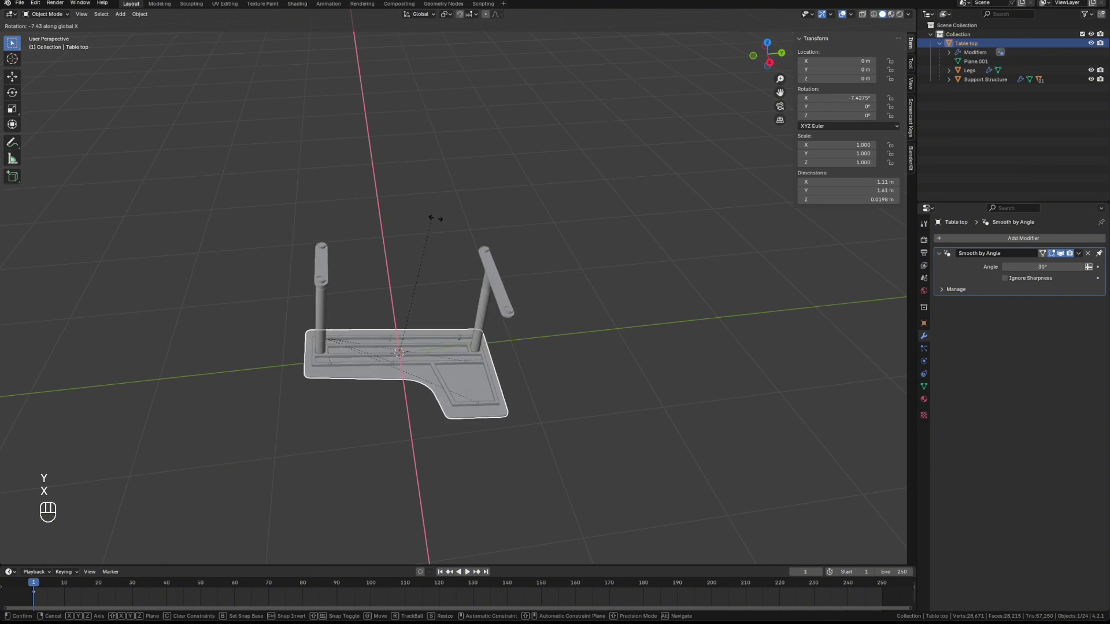
key(x)
key(ctrl)
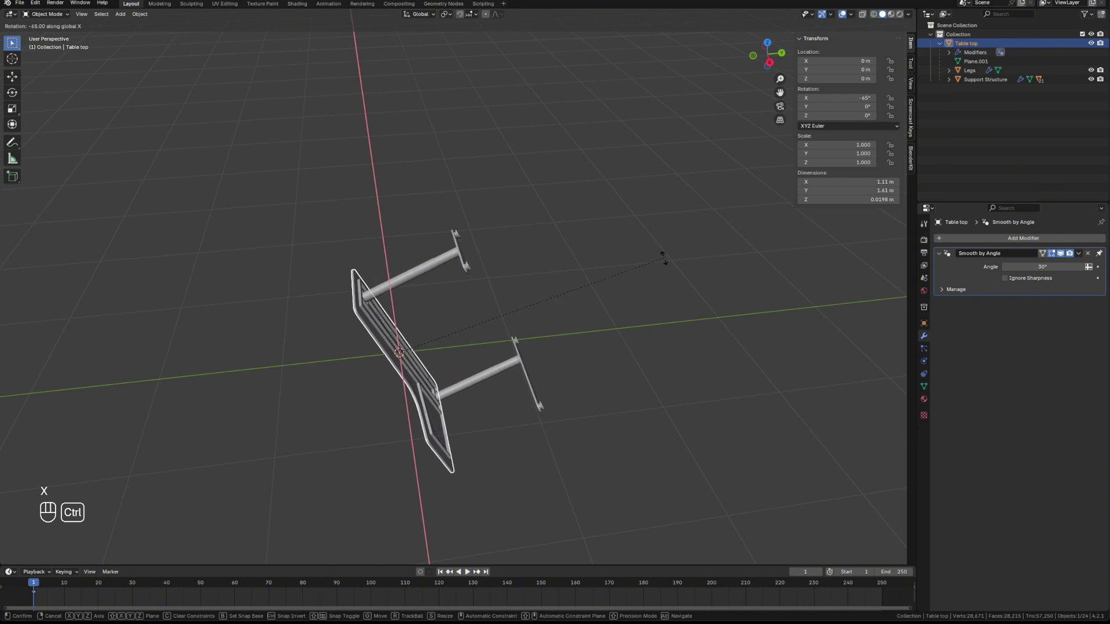
click(378, 509)
Step: Apply the table top's rotation and set its origin to the center of mass (volume)
middle_drag(606, 435, 581, 392)
key(ctrl+a)
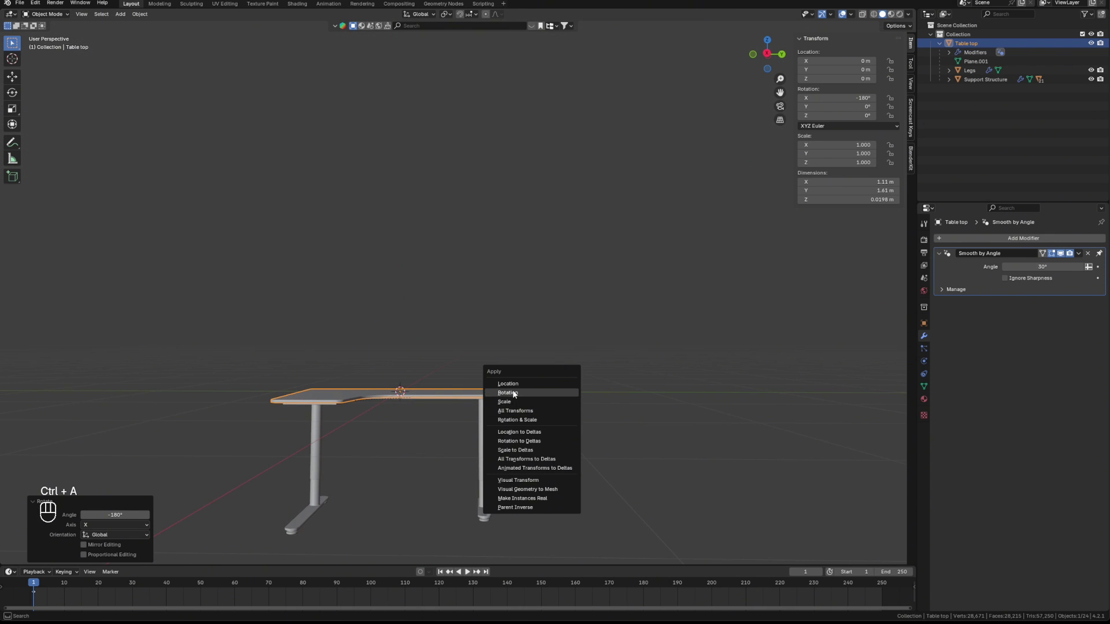
click(513, 392)
middle_drag(444, 348, 439, 363)
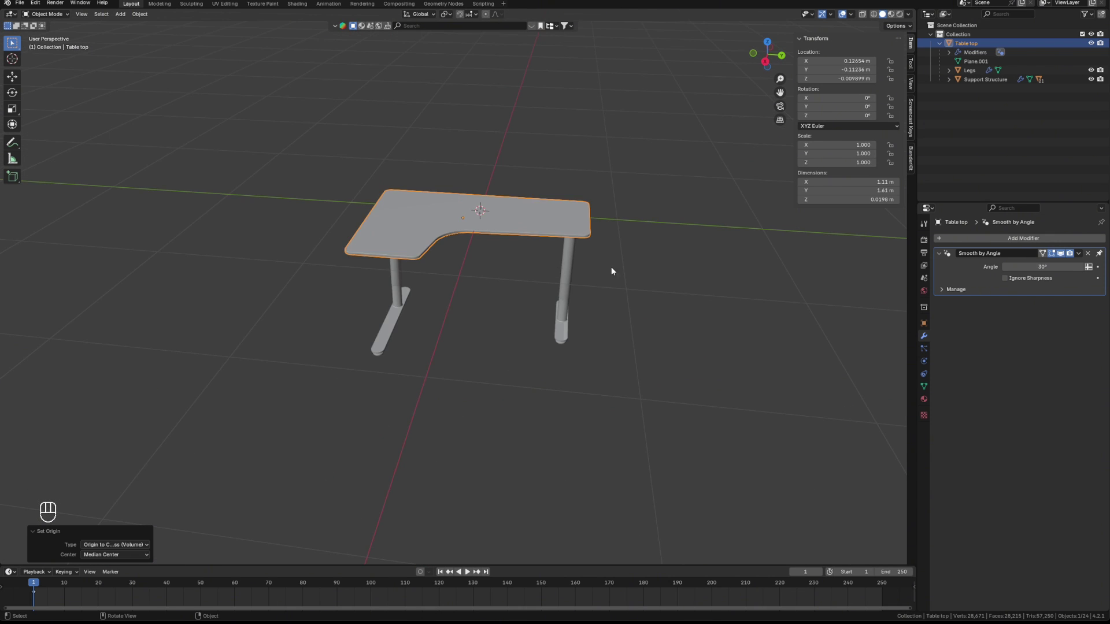
Step: Raise the whole table about 0.844 m along Z
key(g)
key(z)
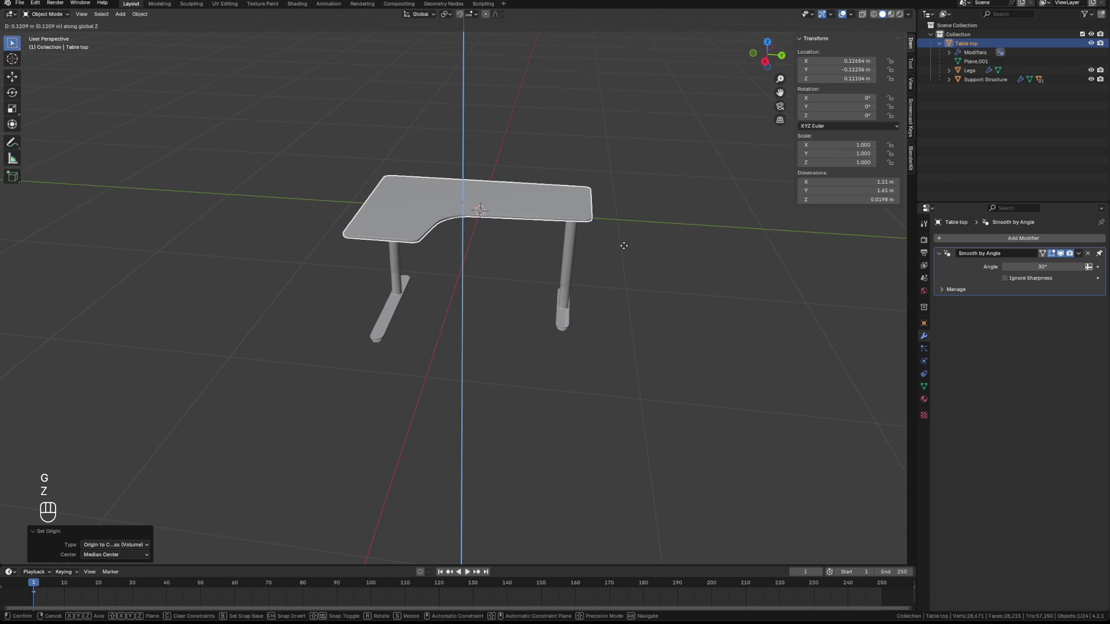
click(617, 250)
Step: Raise the table another 0.093 m or so along Z so its feet rest on the ground line
middle_drag(606, 258, 491, 305)
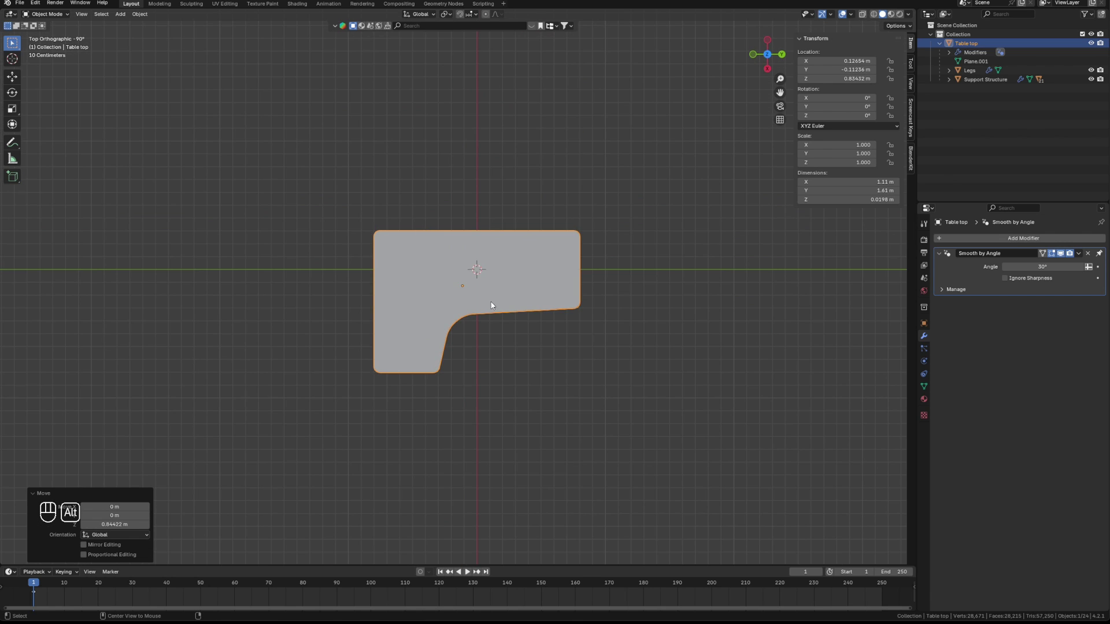
alt+middle_drag(485, 220, 493, 220)
scroll(530, 226, up, 4)
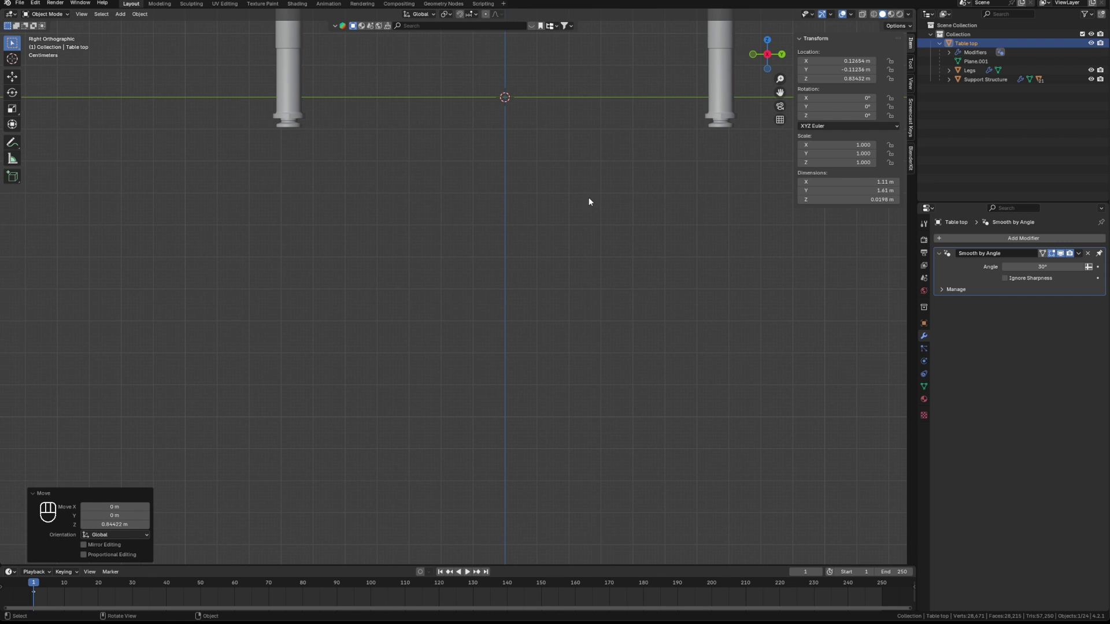
shift+middle_drag(590, 201, 333, 273)
scroll(416, 252, up, 5)
shift+middle_drag(471, 196, 437, 330)
key(g)
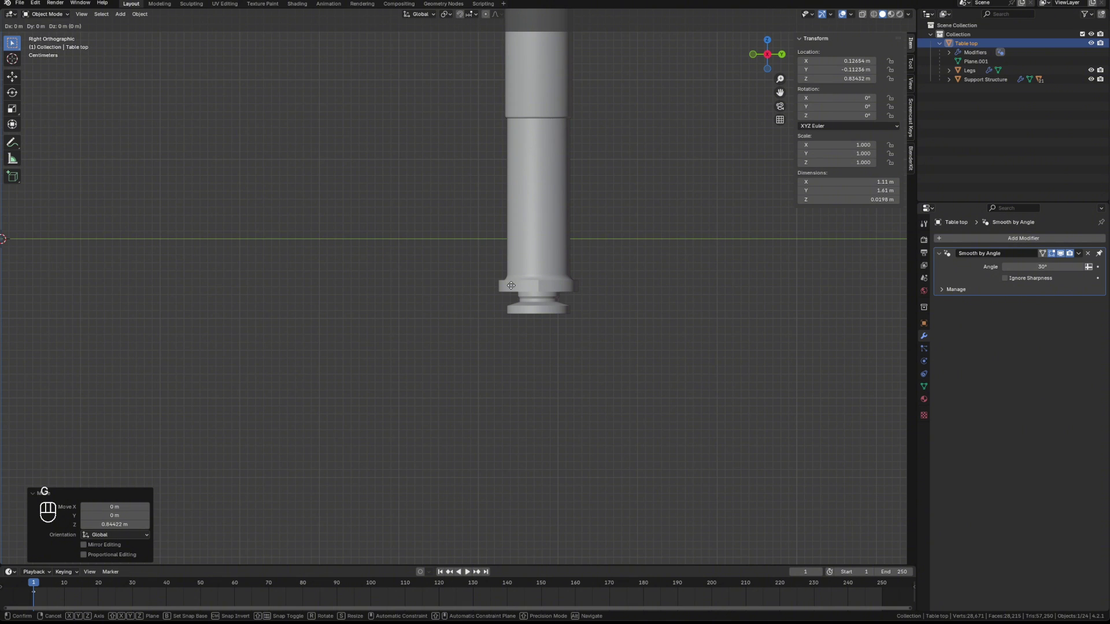
key(z)
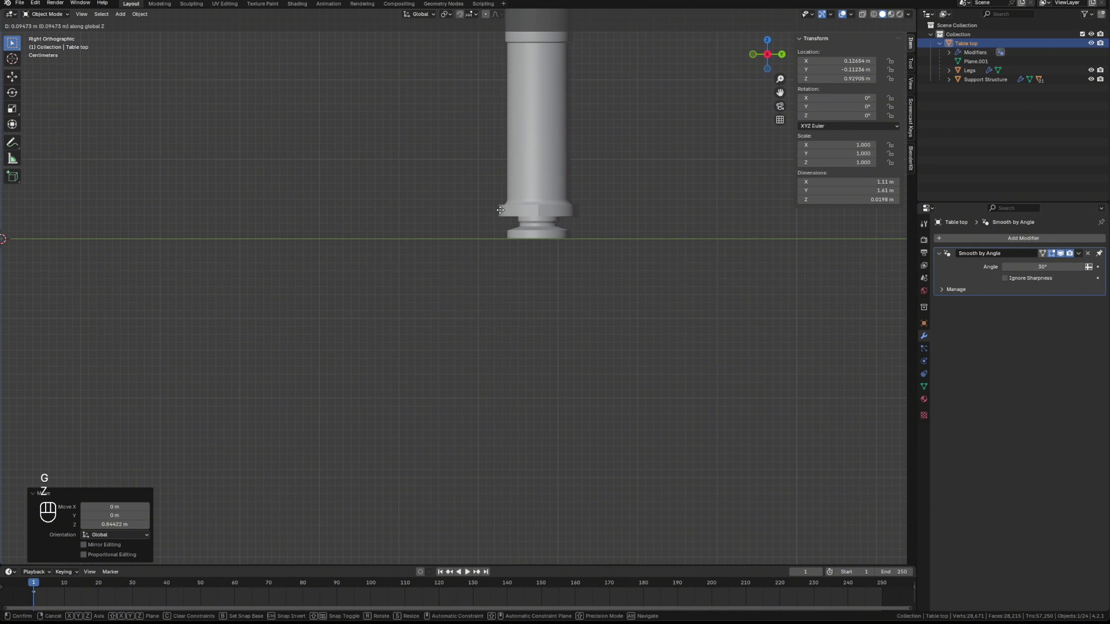
click(498, 210)
Step: Set the table top's origin to the 3D cursor and deselect the table
scroll(335, 252, down, 5)
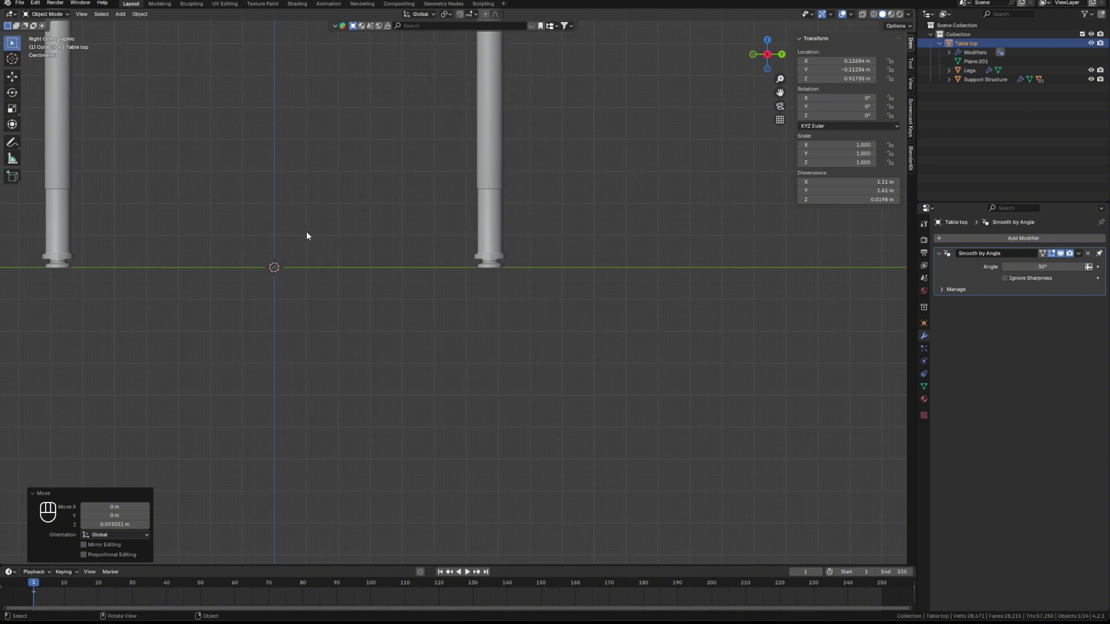
scroll(307, 236, down, 3)
right_click(356, 271)
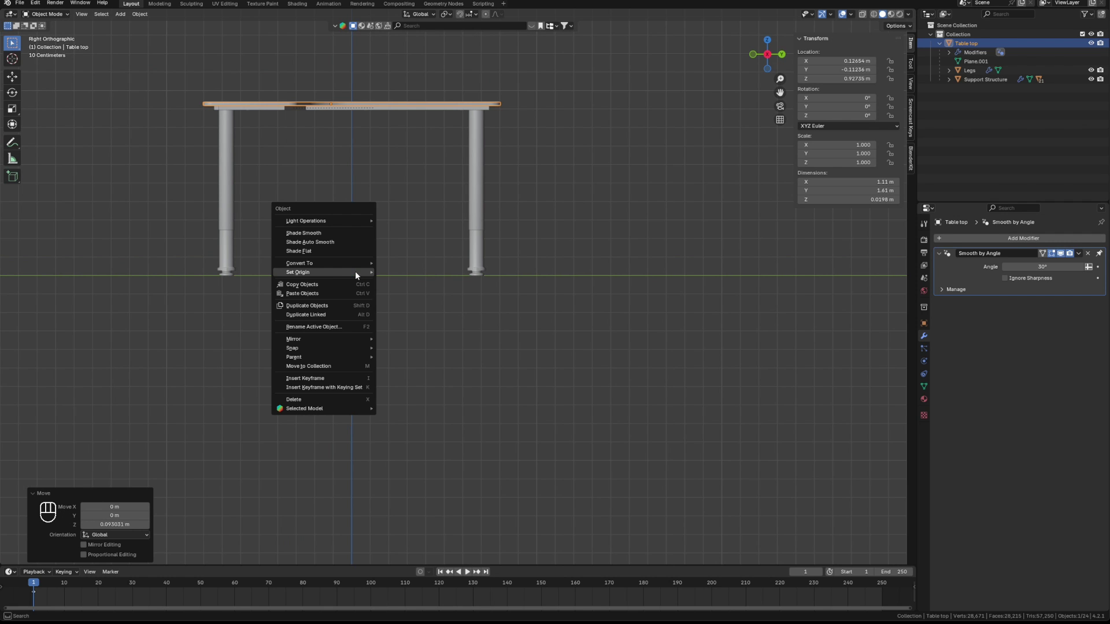
mouse_move(355, 270)
click(422, 291)
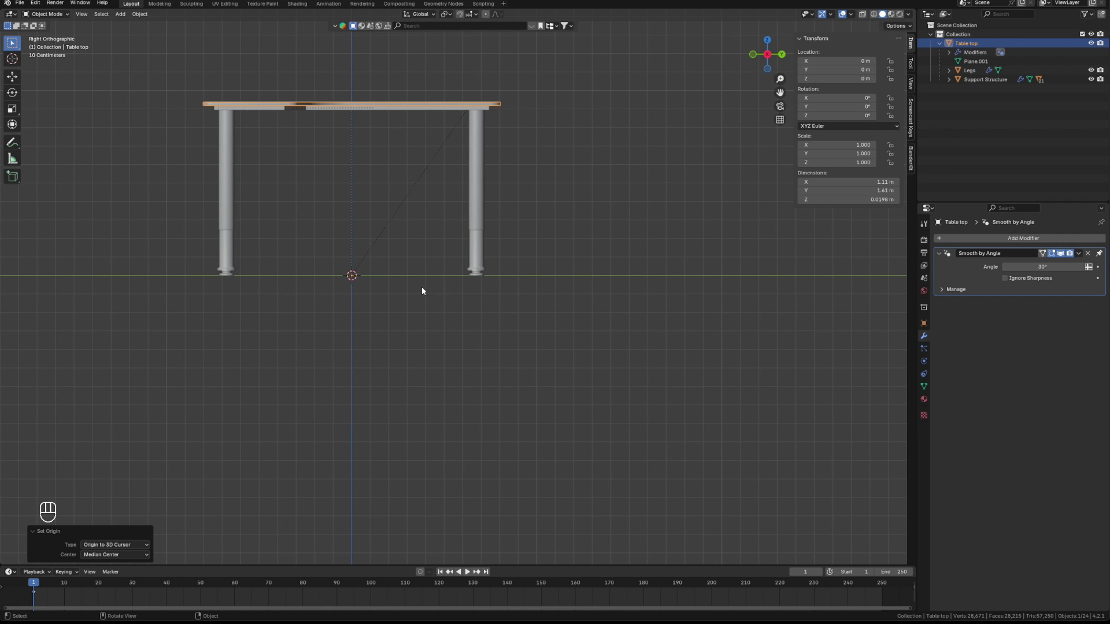
click(404, 241)
Step: Search the BlenderKit material library for black metal
middle_drag(409, 260, 525, 267)
scroll(390, 289, down, 5)
scroll(531, 309, up, 5)
middle_drag(676, 237, 457, 289)
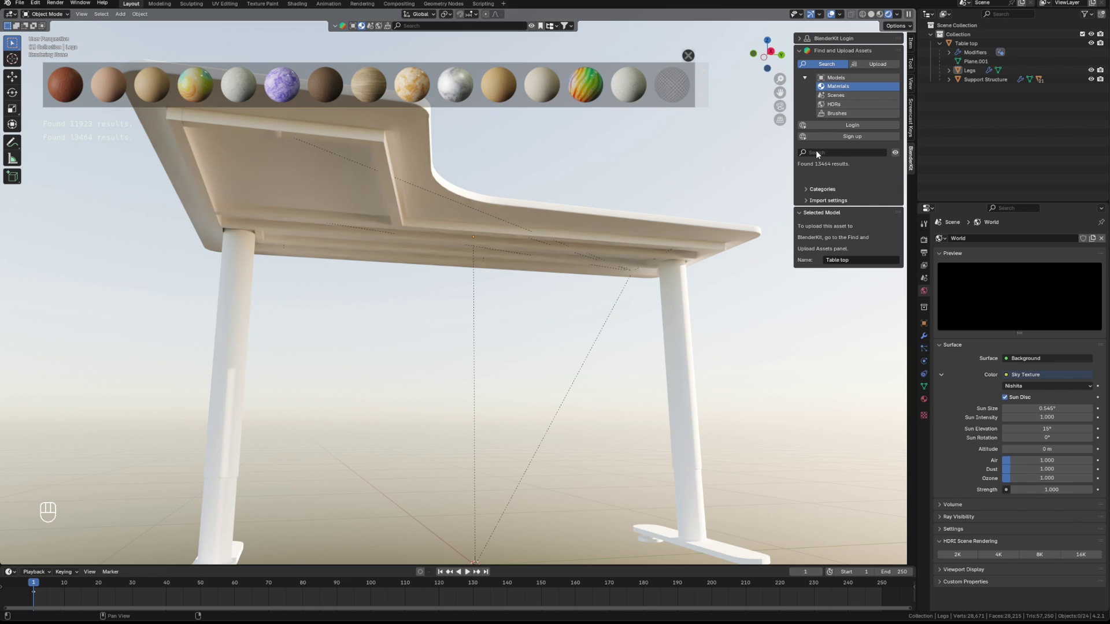
click(815, 151)
text(black metal)
key(Return)
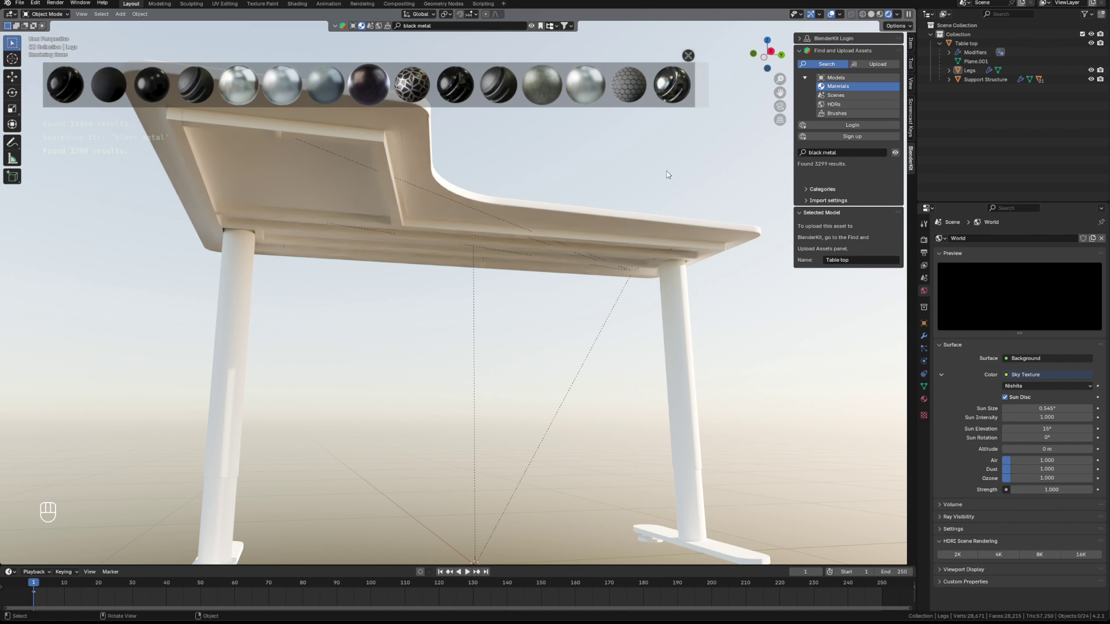
Step: Try the Metal Black Dixon material on the legs, and undo the assignment
mouse_move(107, 95)
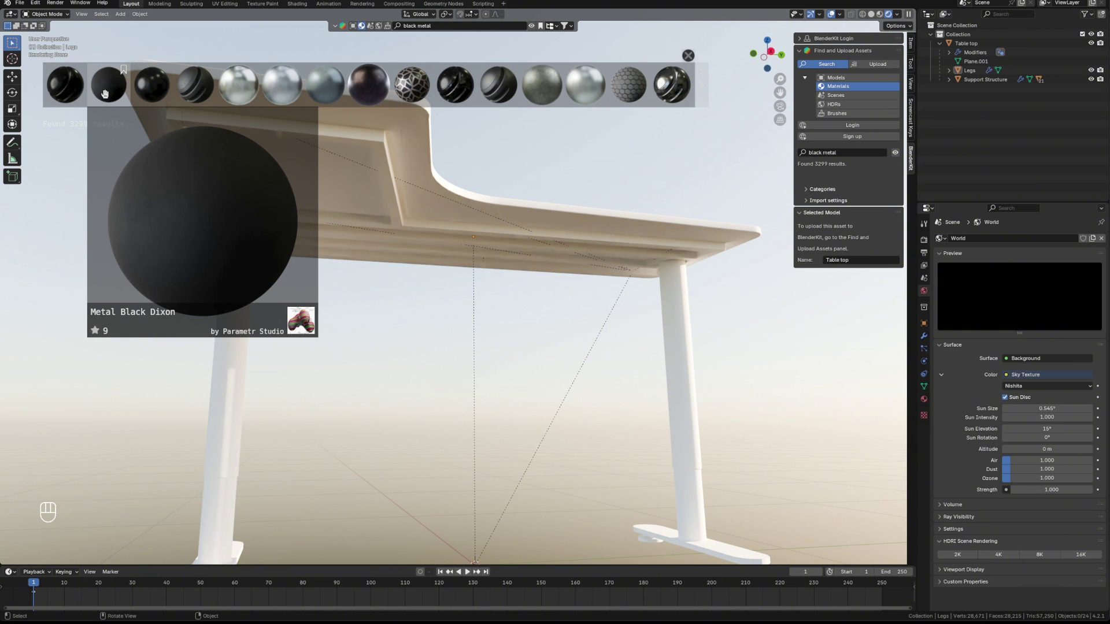
click(970, 70)
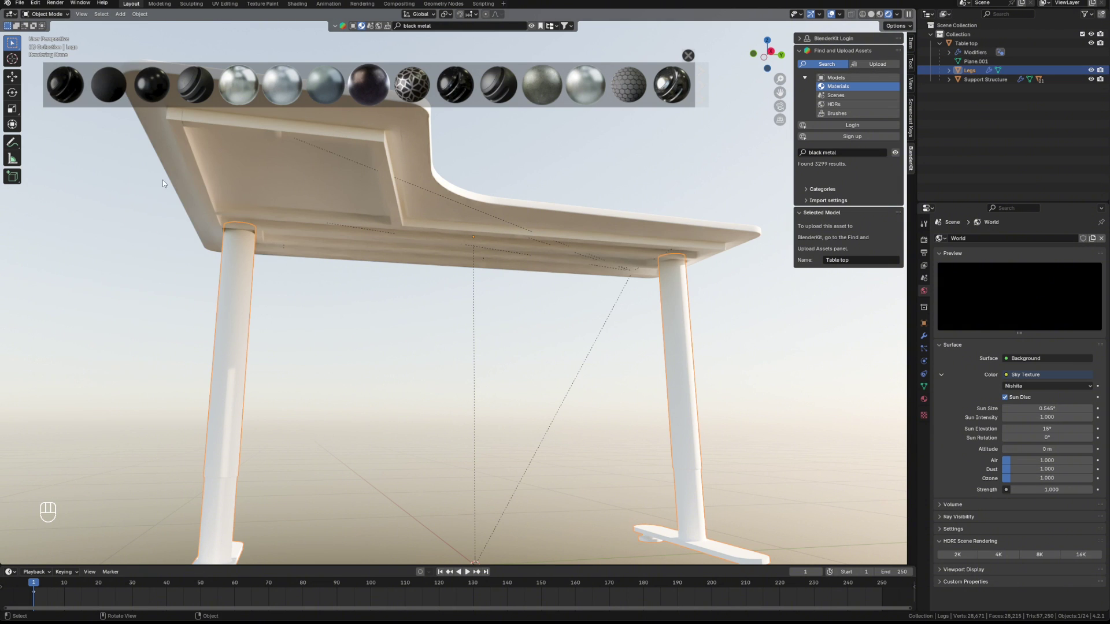
drag(110, 76, 251, 370)
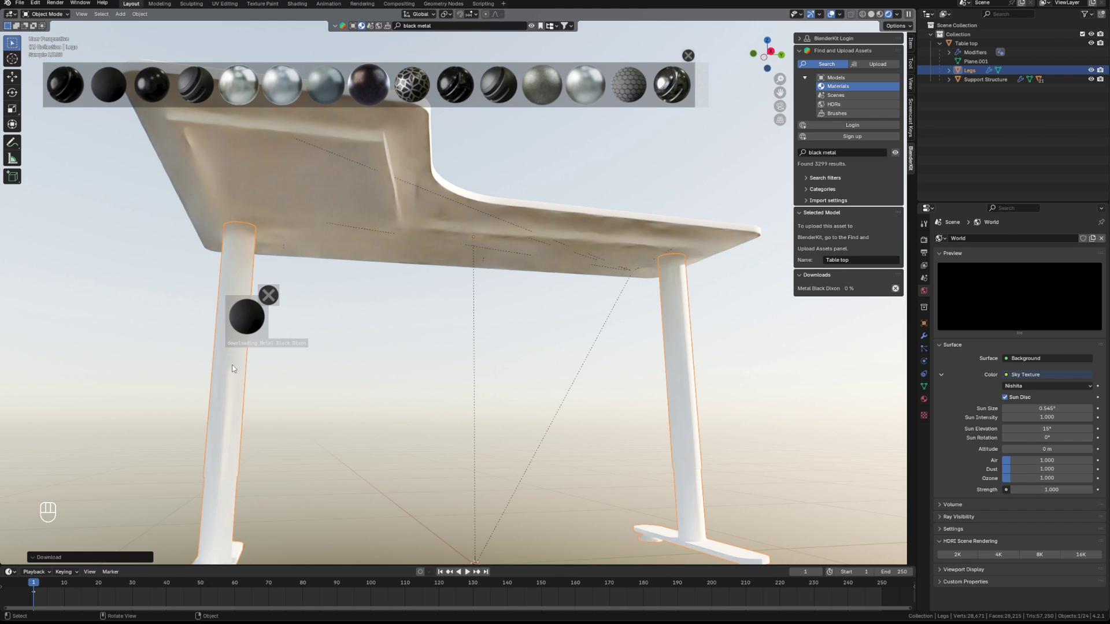
middle_drag(458, 370, 403, 370)
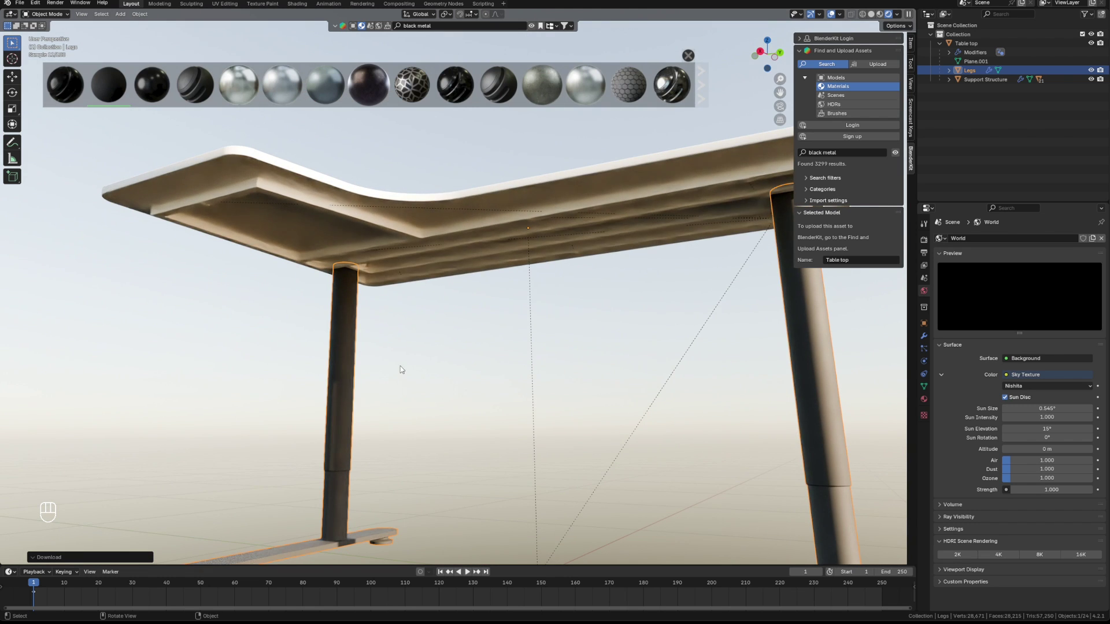
key(ctrl+z)
middle_drag(250, 366, 393, 261)
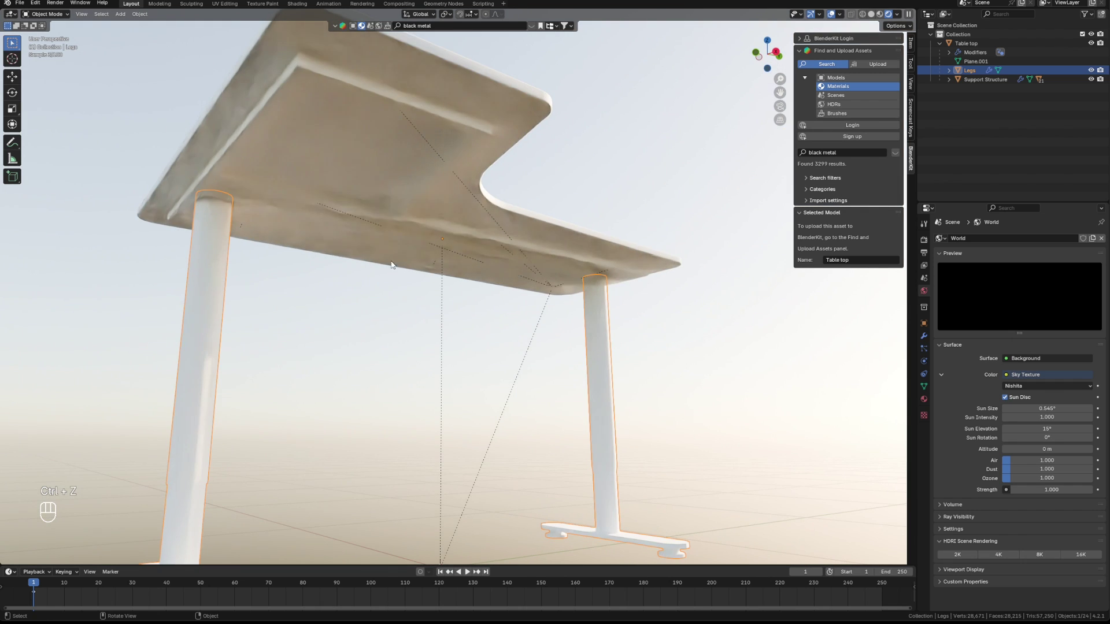
Step: Join the legs and support structure with the table top into a single object, and deselect it
click(423, 191)
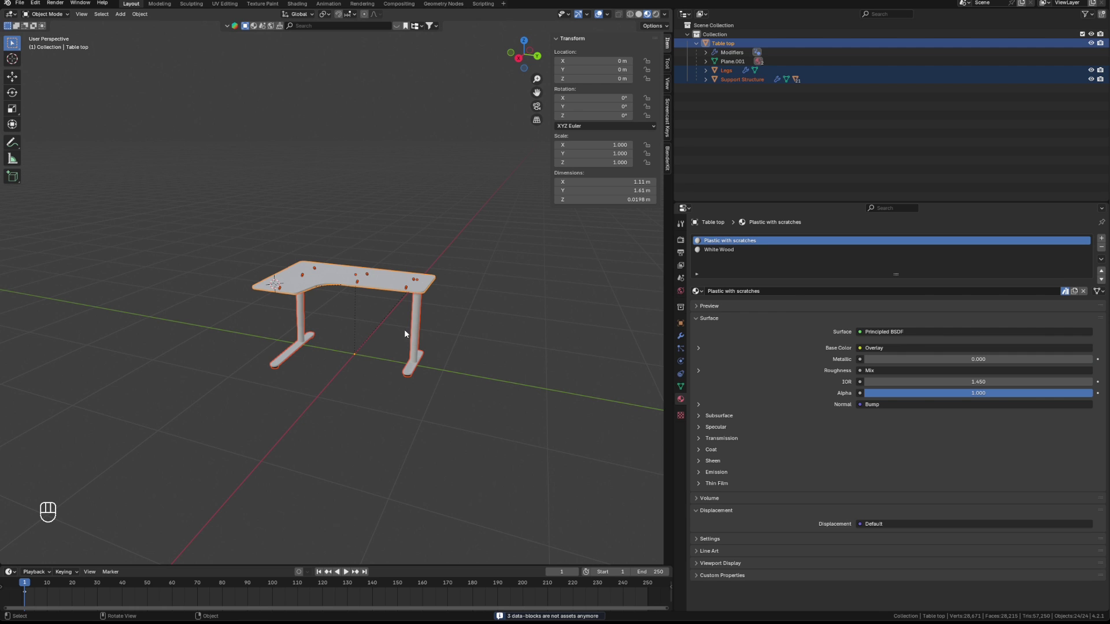
key(ctrl+j)
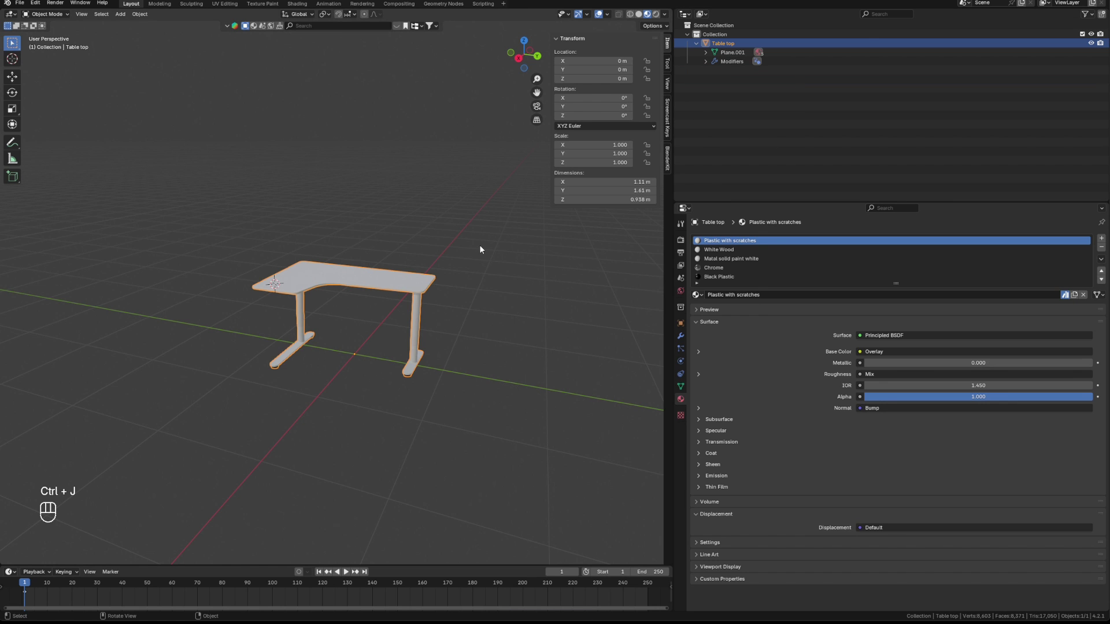
click(483, 311)
middle_drag(483, 311, 436, 334)
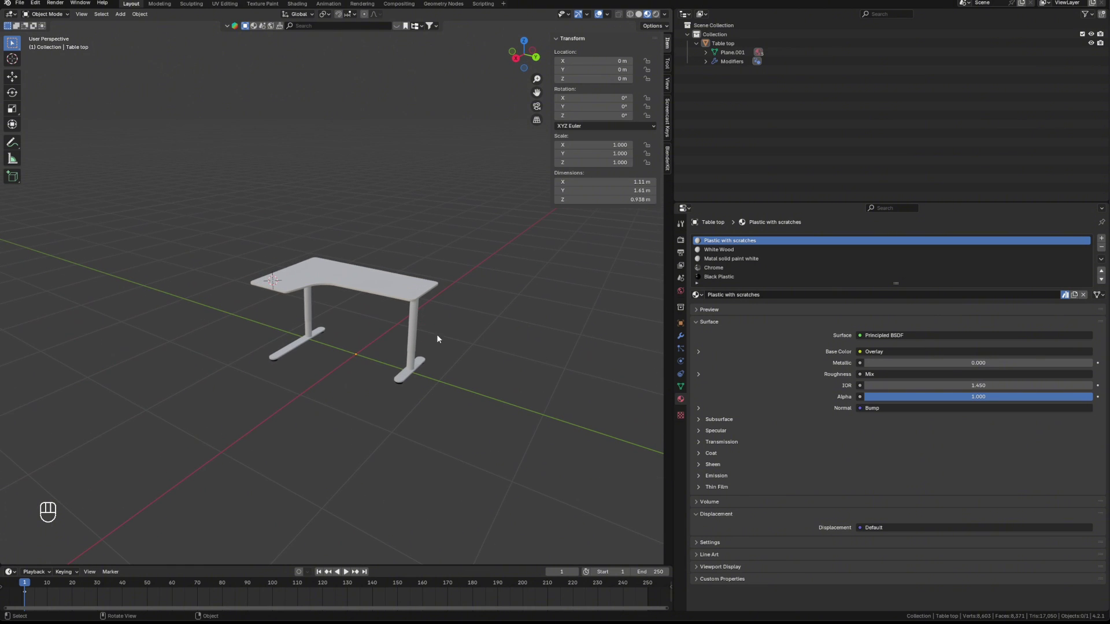
Step: Rename the joined table object as Table
click(722, 43)
double_click(731, 44)
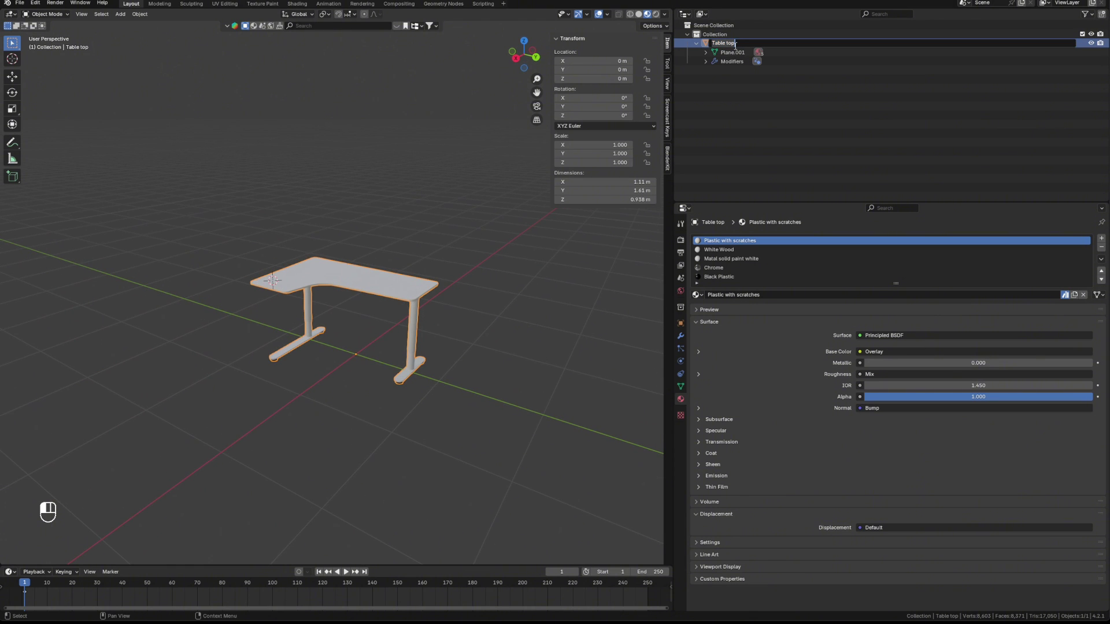
key(BackSpace)
key(BackSpace)
key(BackSpace)
key(BackSpace)
right_click(726, 45)
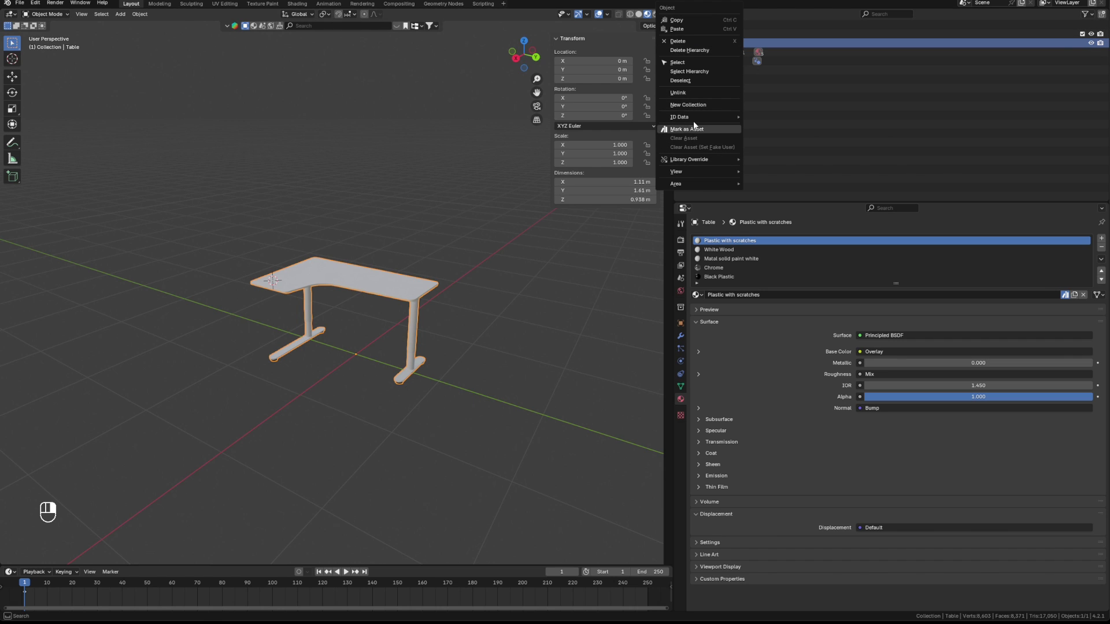
Step: Rename the joined table object as Computer Desk and mark it as an asset
double_click(728, 45)
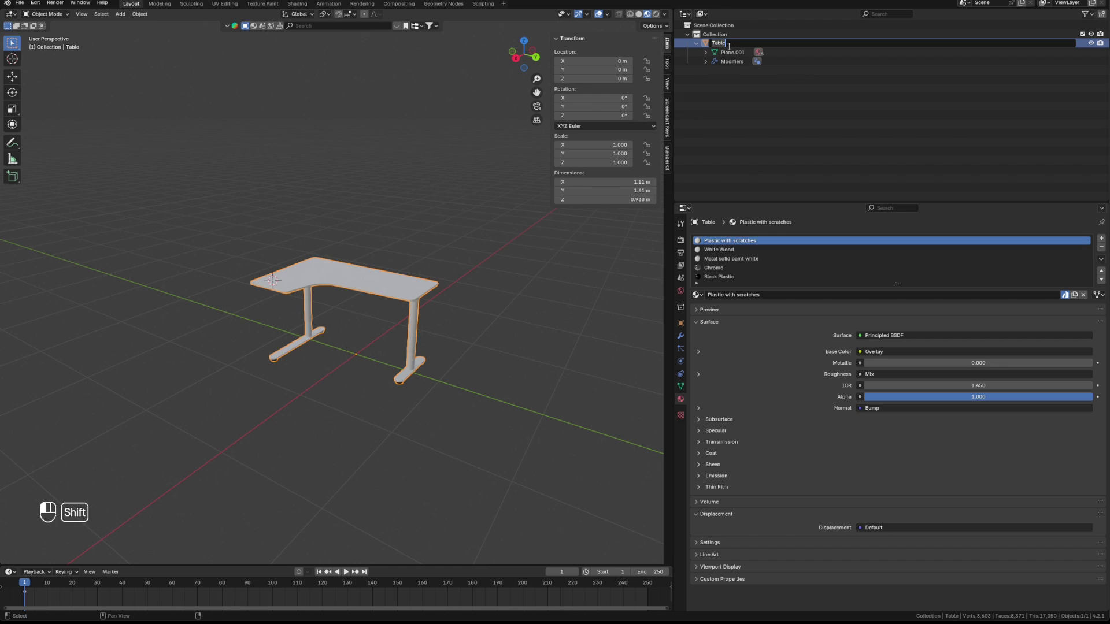
text(Computed)
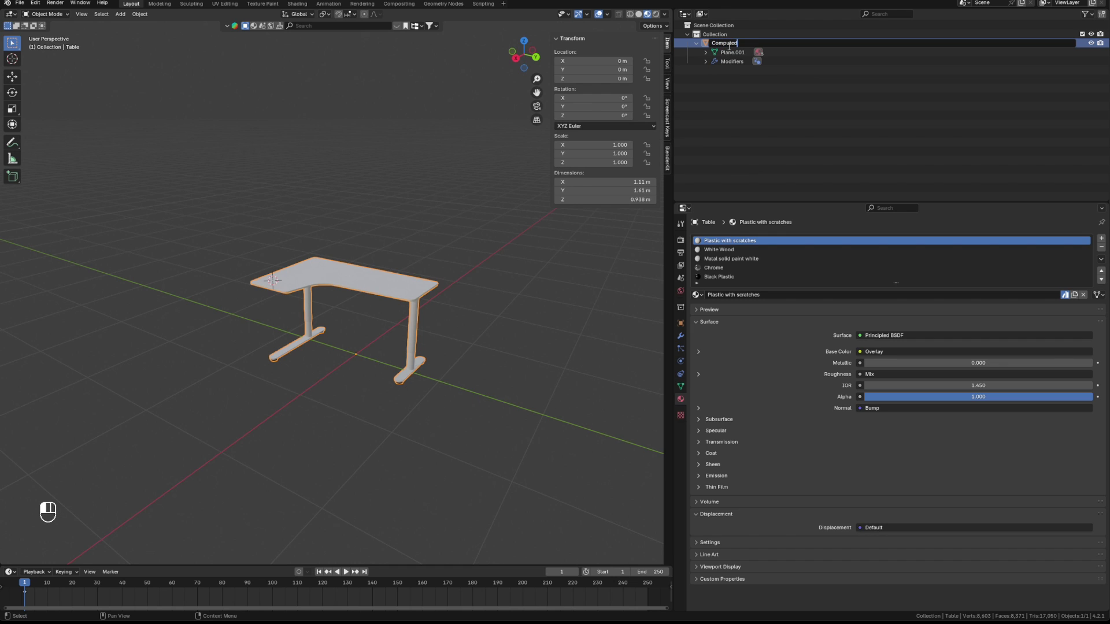
key(BackSpace)
text(r Desk)
key(Return)
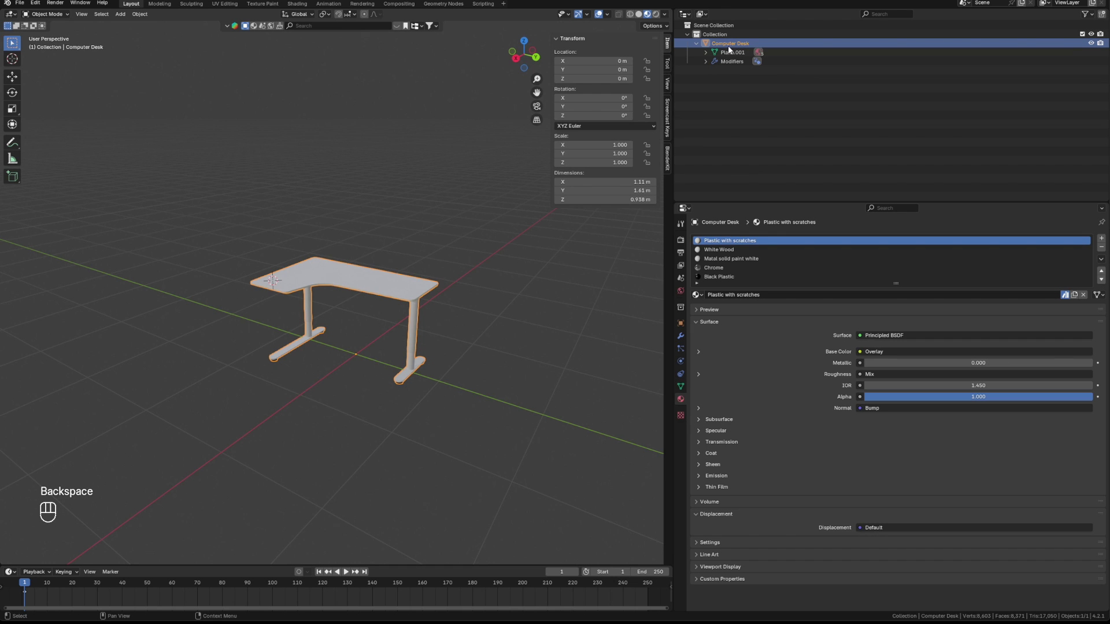
right_click(728, 49)
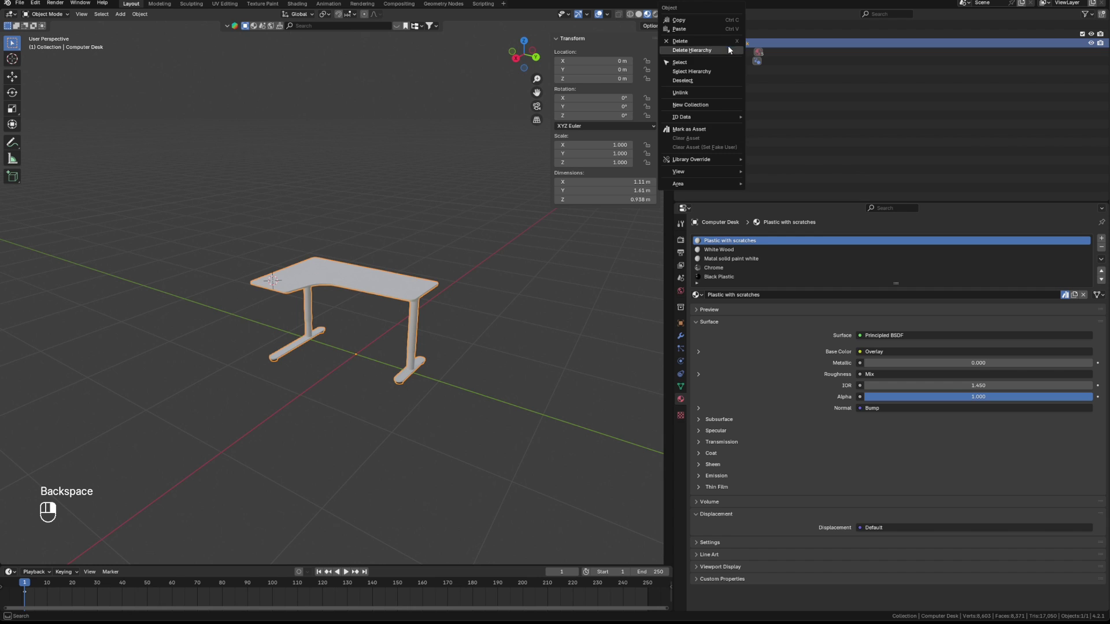
click(693, 127)
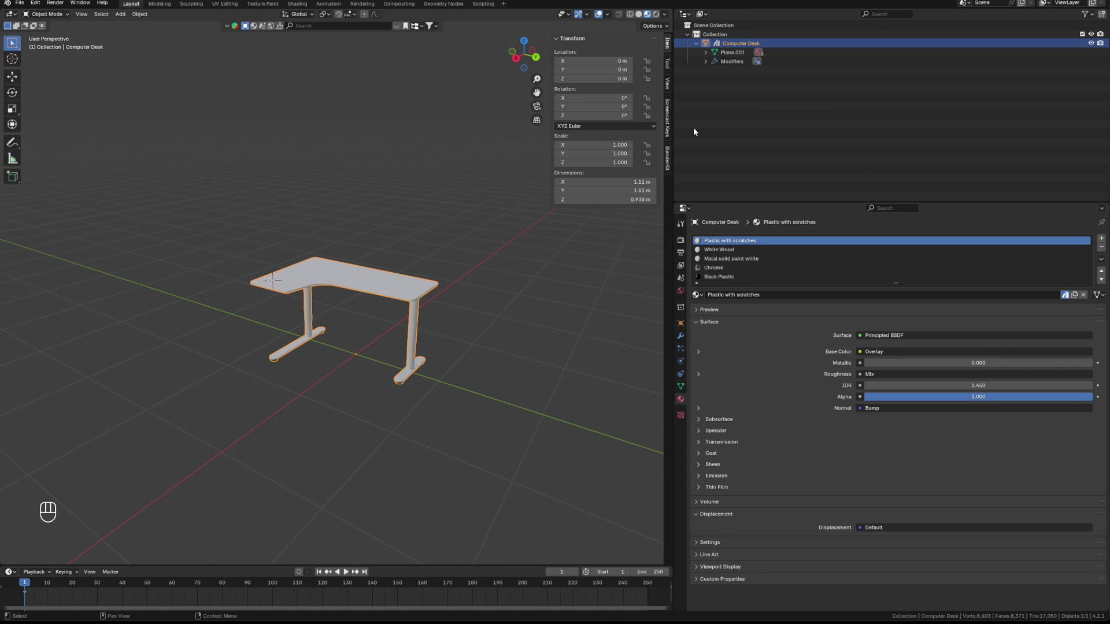
Step: Switch the Outliner area to the Asset Browser and place a copy of the Computer Desk asset in the scene in front of the original
click(685, 14)
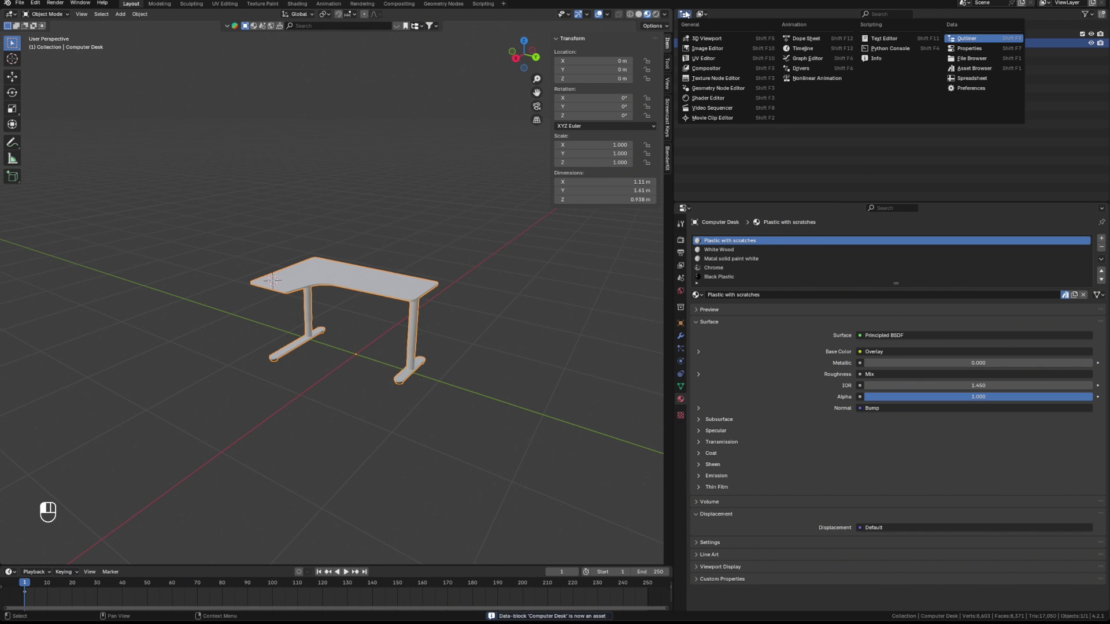
click(968, 68)
click(1006, 58)
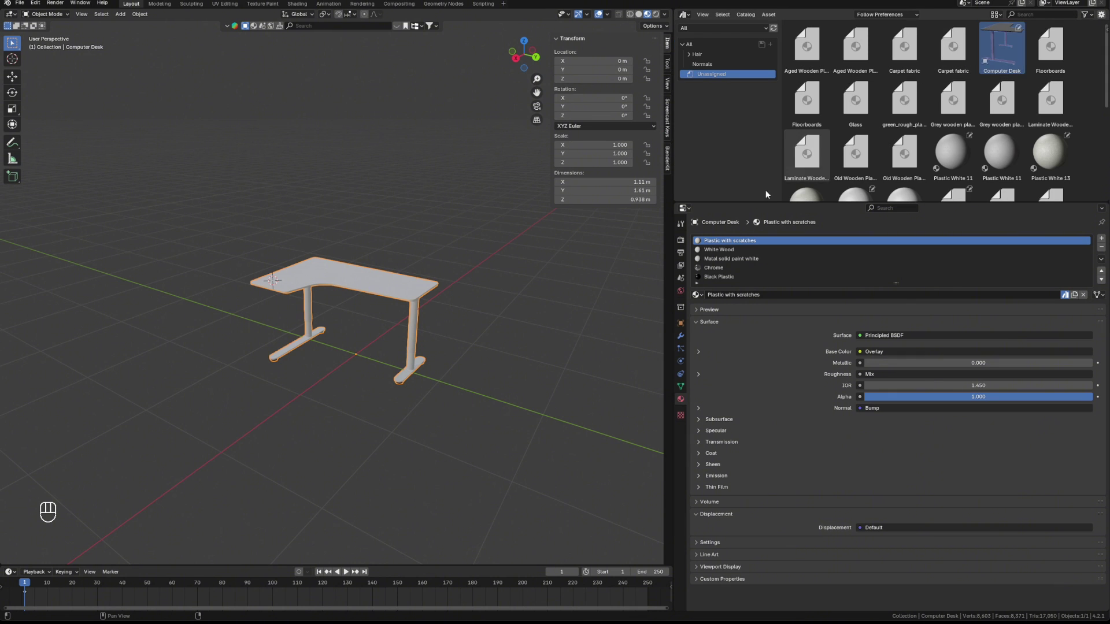
drag(1010, 60, 153, 416)
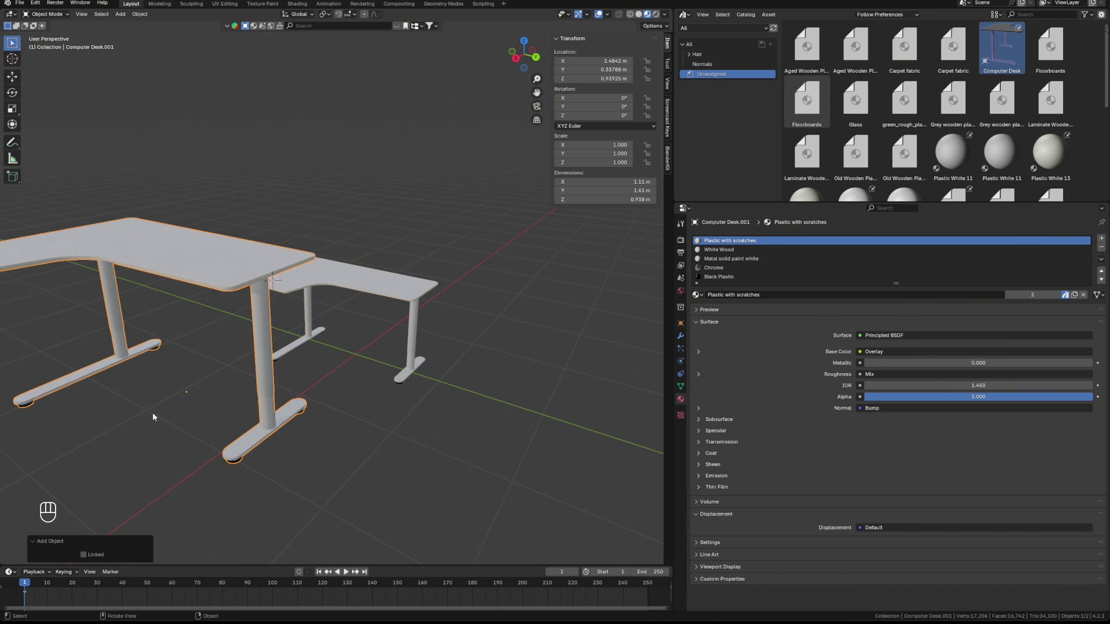
middle_drag(202, 431, 271, 418)
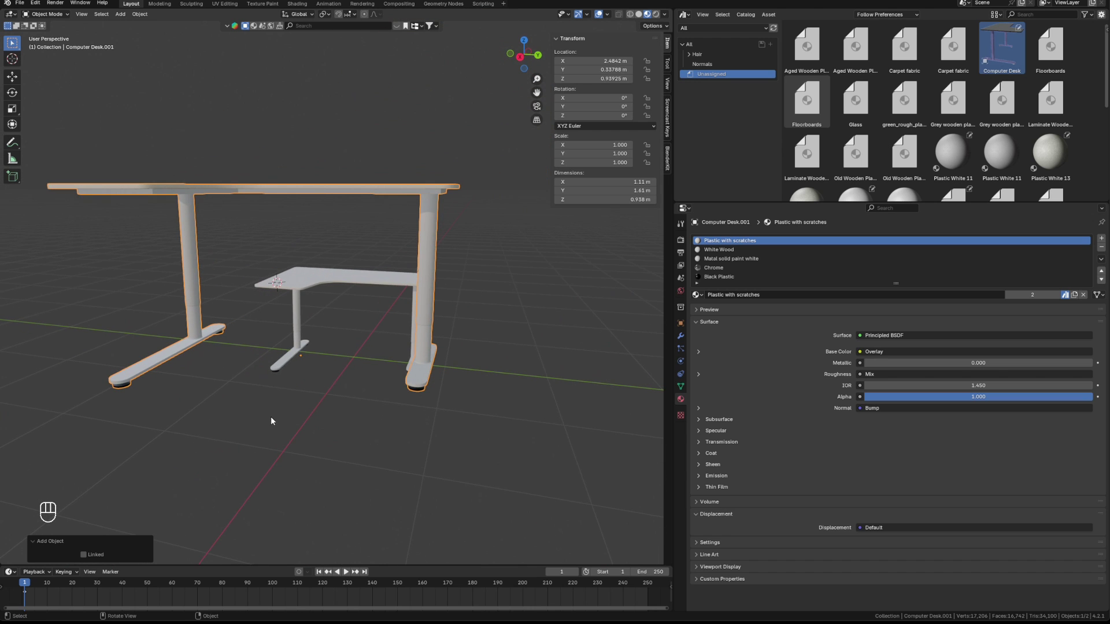